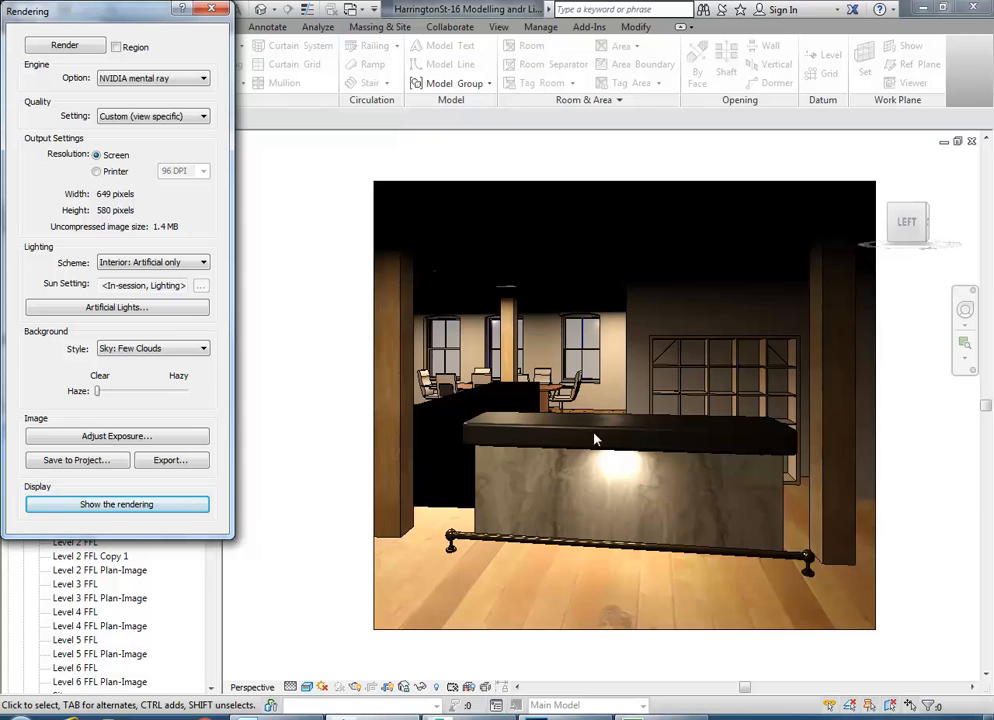
# - Compare the reception counter's rendered image with its shaded model and close the rendering settings
pyautogui.click(160, 508)
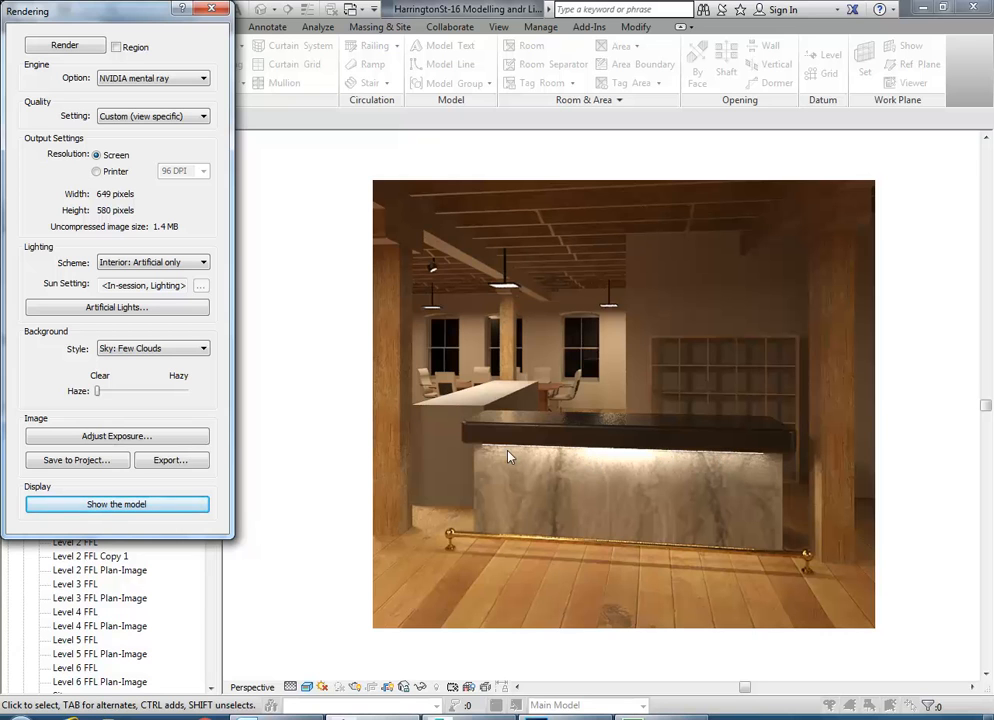
pyautogui.click(148, 506)
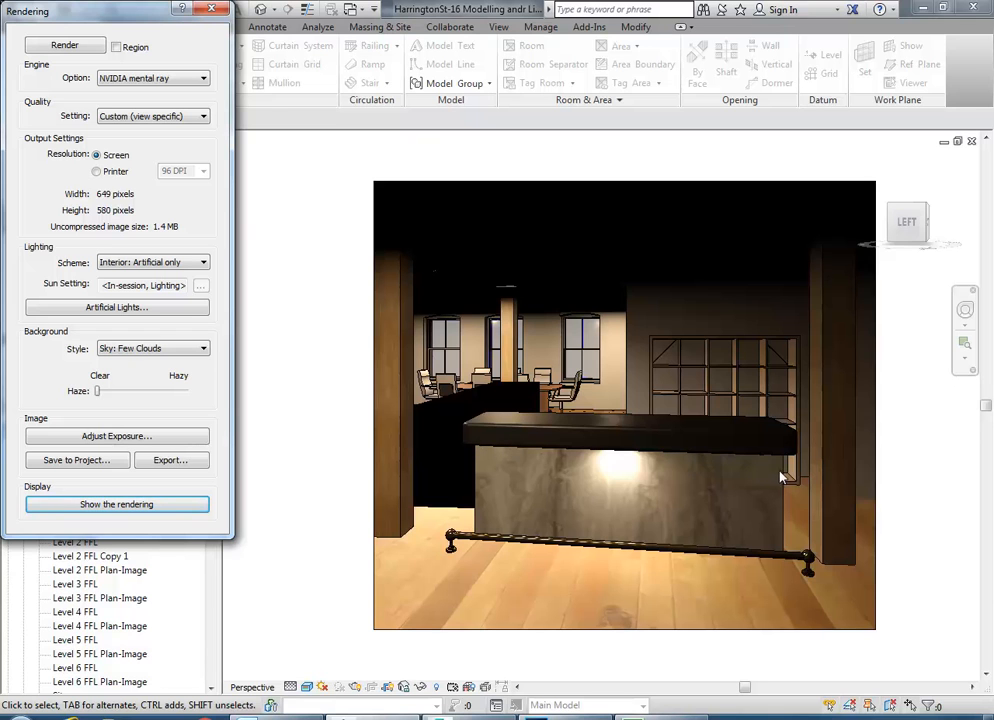
pyautogui.click(160, 506)
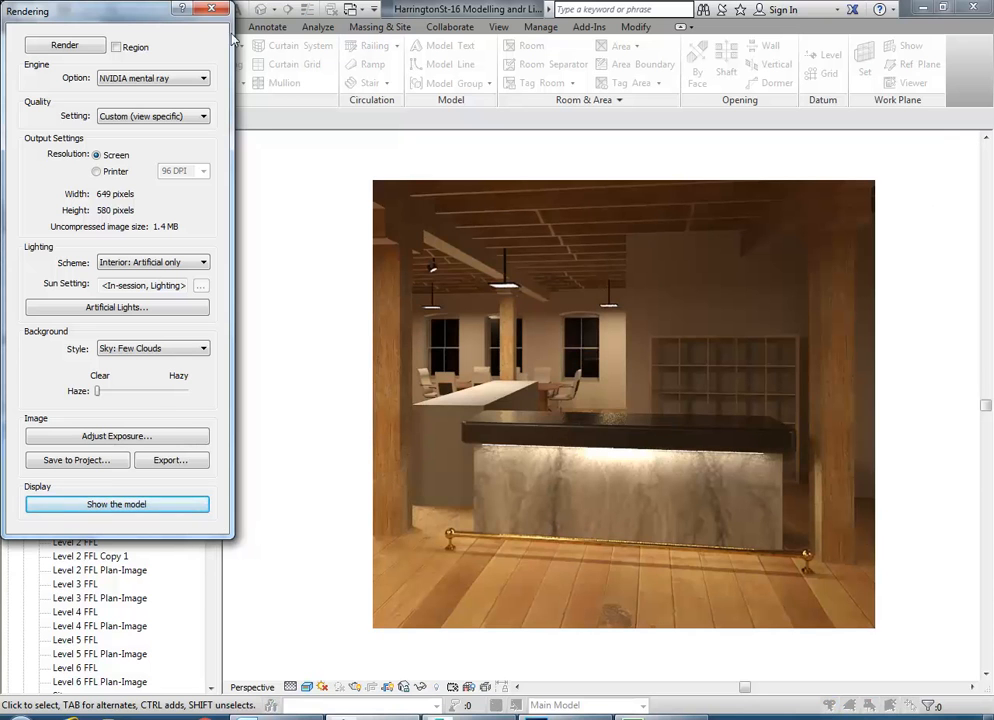
pyautogui.click(212, 10)
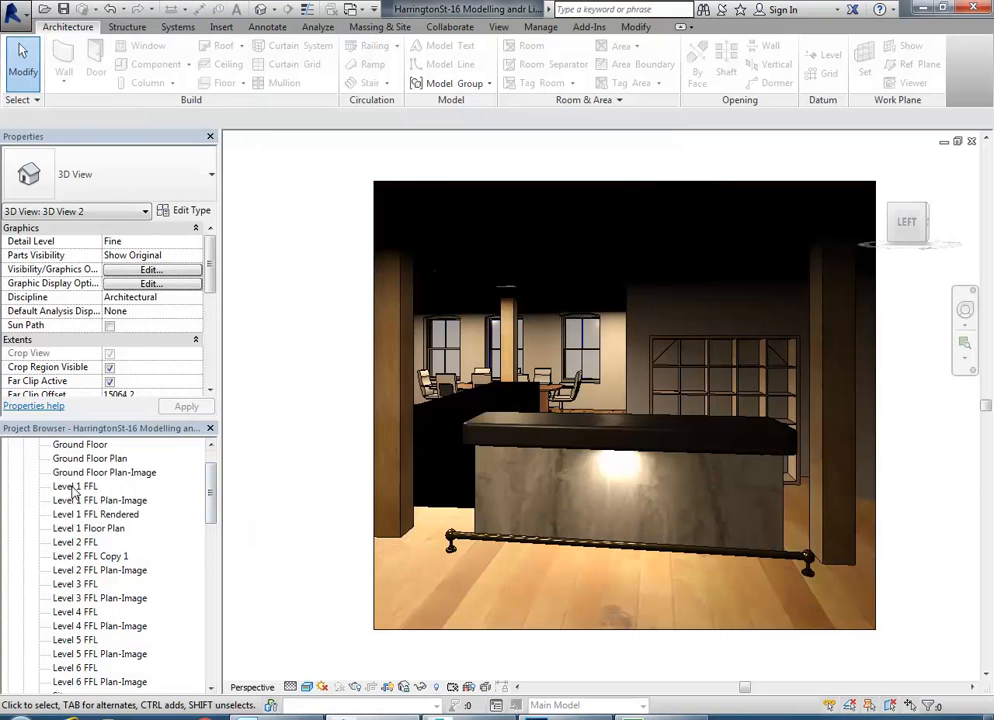
# - Inspect the 2400mm Standalone Bulb Linear fixture under the reception counter in the Level 1 FFL floor plan
pyautogui.doubleClick(74, 487)
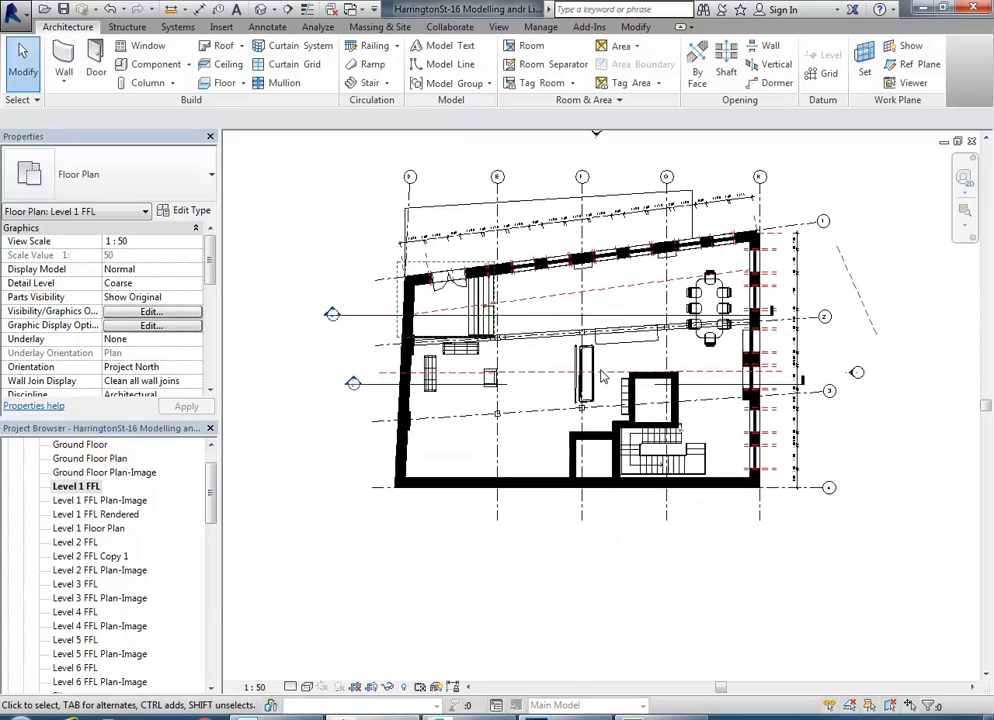
pyautogui.scroll(8, 603, 376)
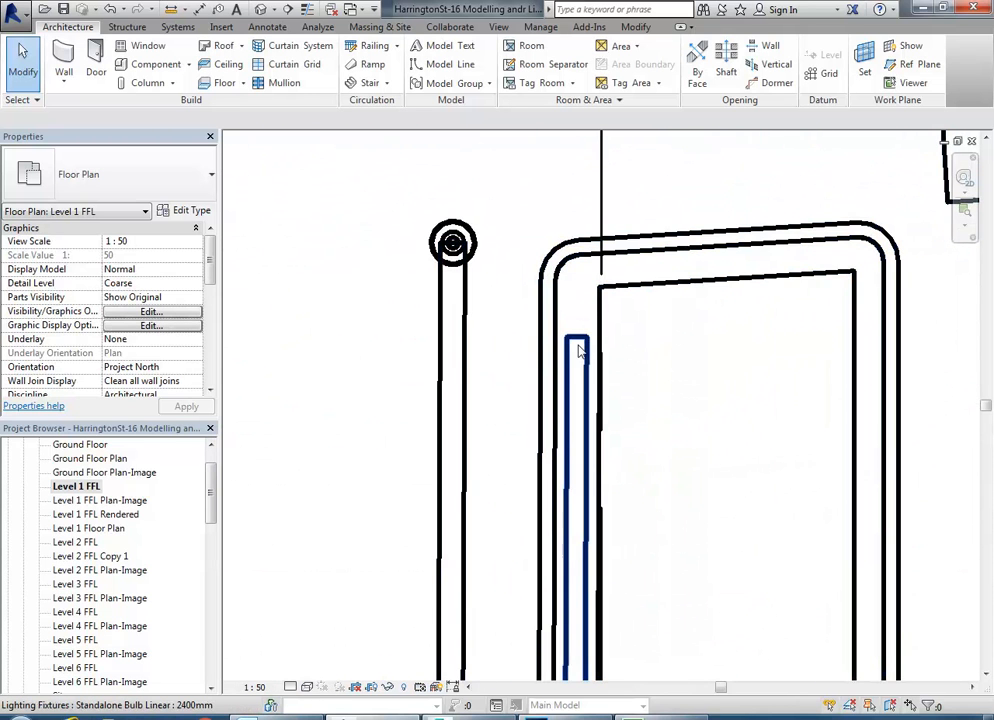
pyautogui.click(578, 345)
pyautogui.scroll(-5, 560, 320)
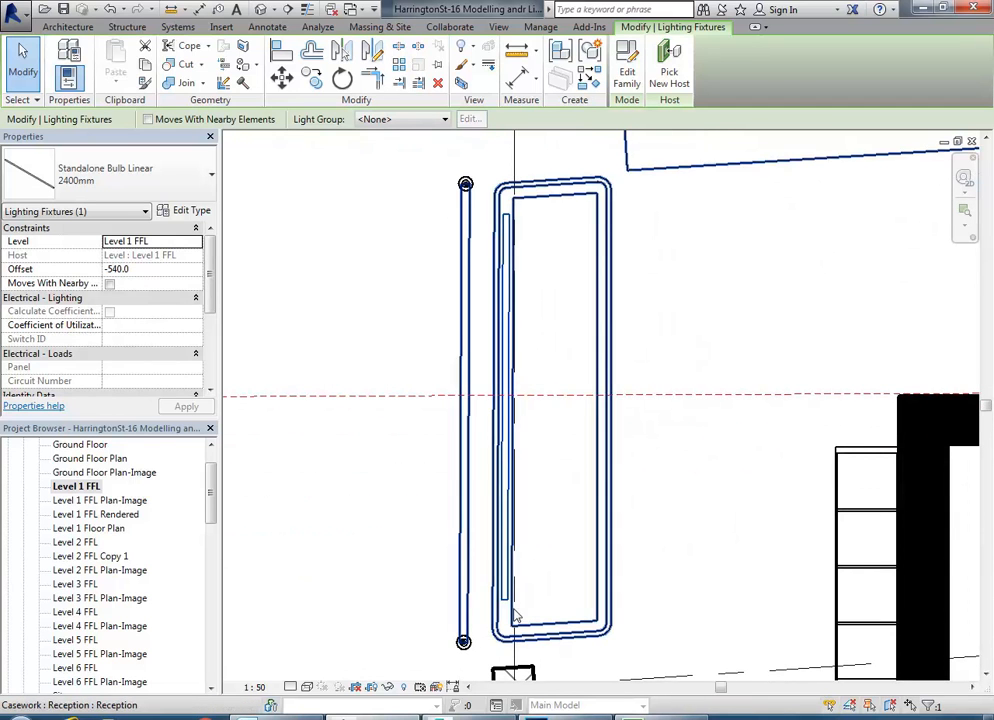
# - Return to 3D View 2 and bring up its rendering settings with nothing selected
pyautogui.moveTo(210, 484); pyautogui.dragTo(210, 590)
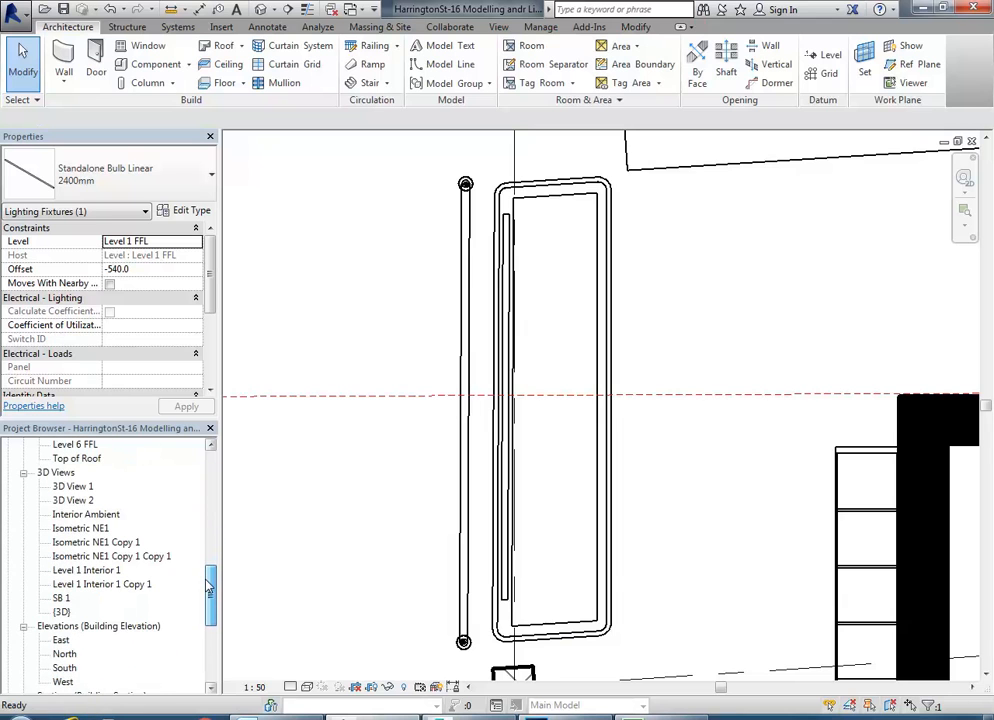
pyautogui.doubleClick(73, 500)
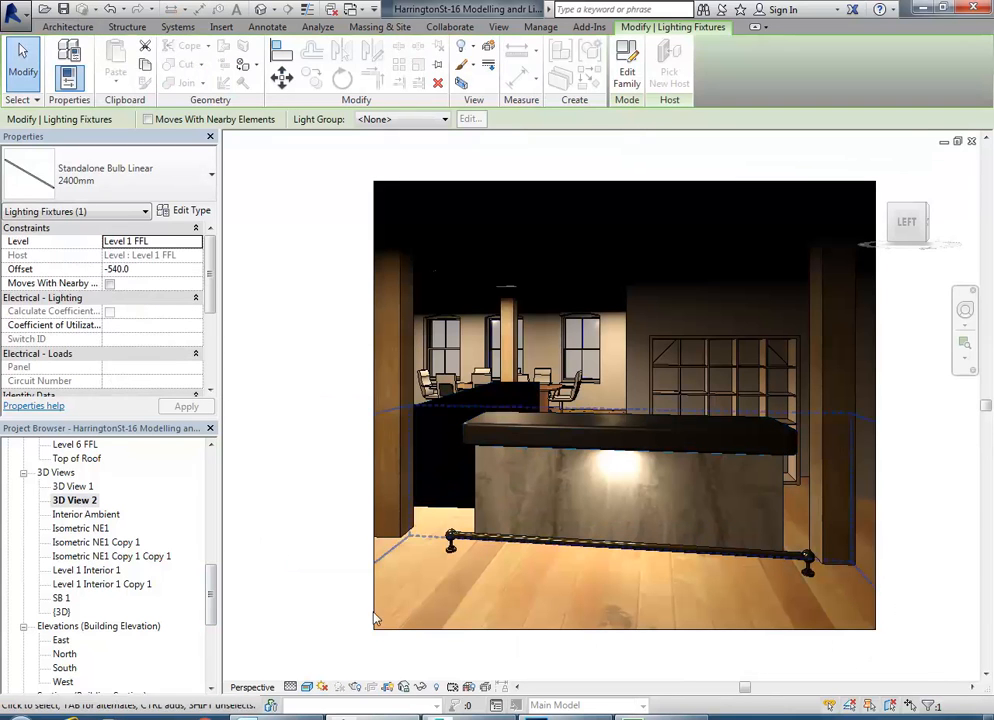
pyautogui.click(333, 541)
pyautogui.click(354, 687)
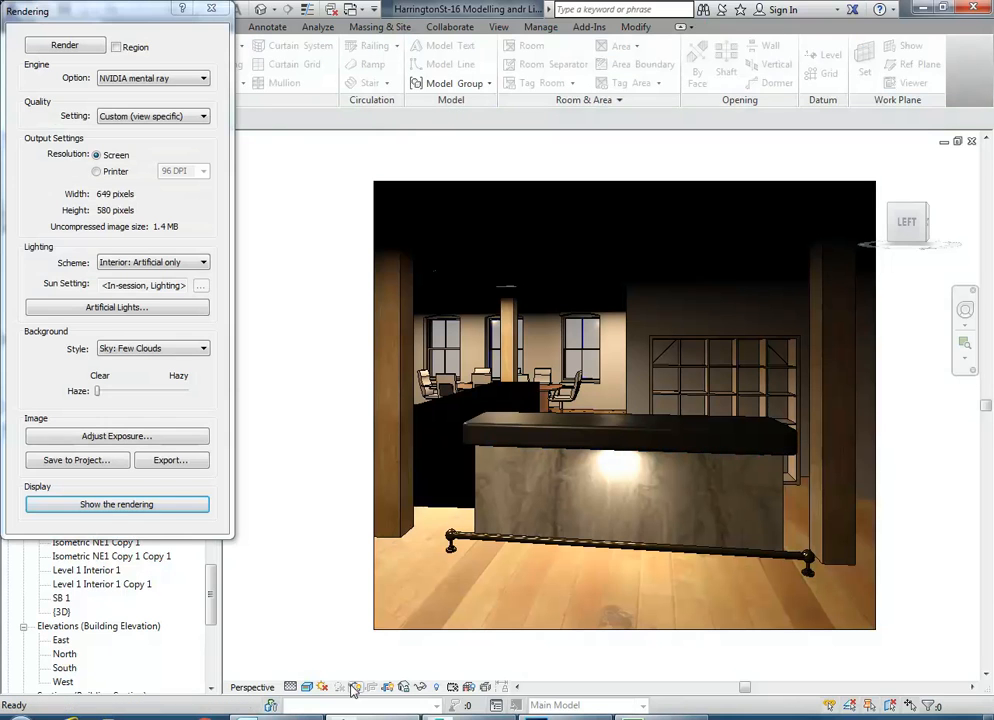
pyautogui.click(118, 115)
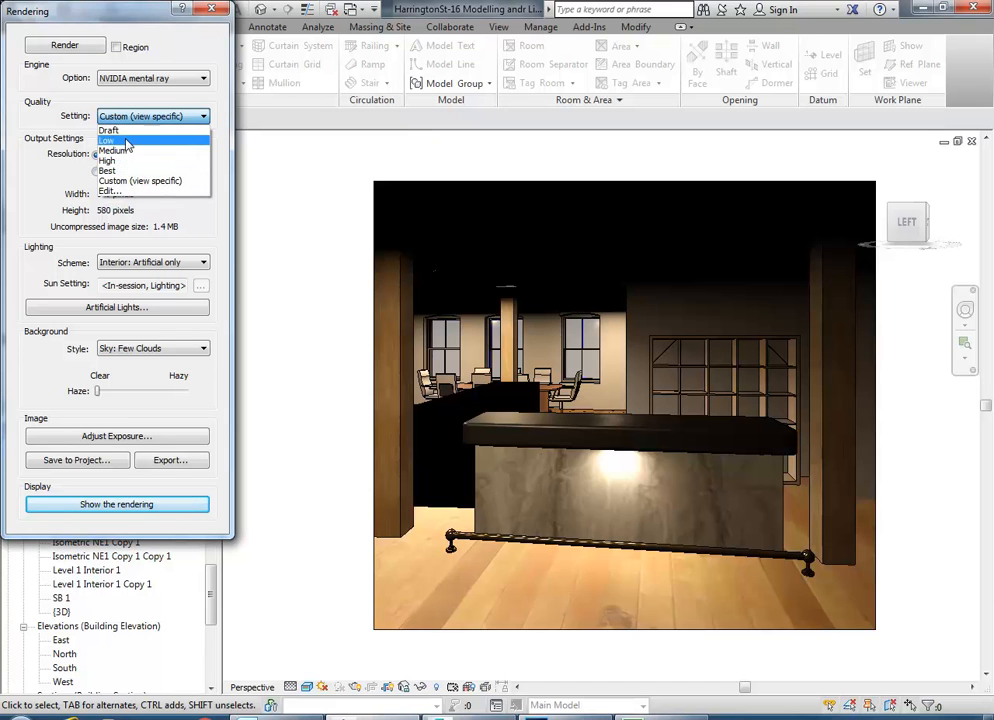
pyautogui.click(126, 140)
pyautogui.click(128, 118)
pyautogui.click(125, 130)
pyautogui.click(127, 118)
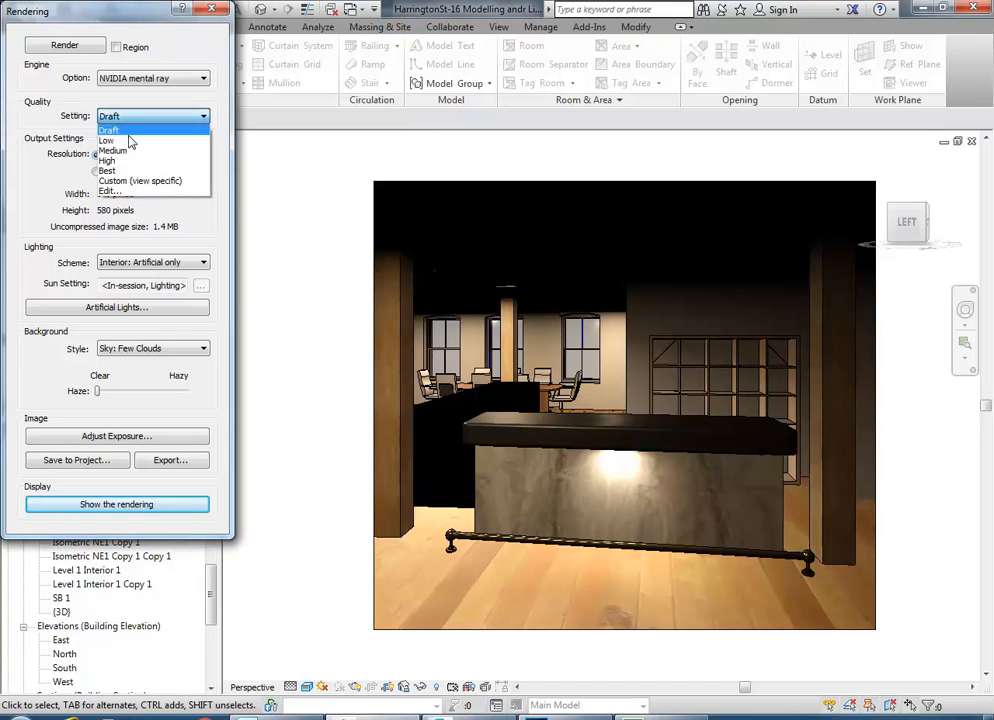
pyautogui.click(123, 161)
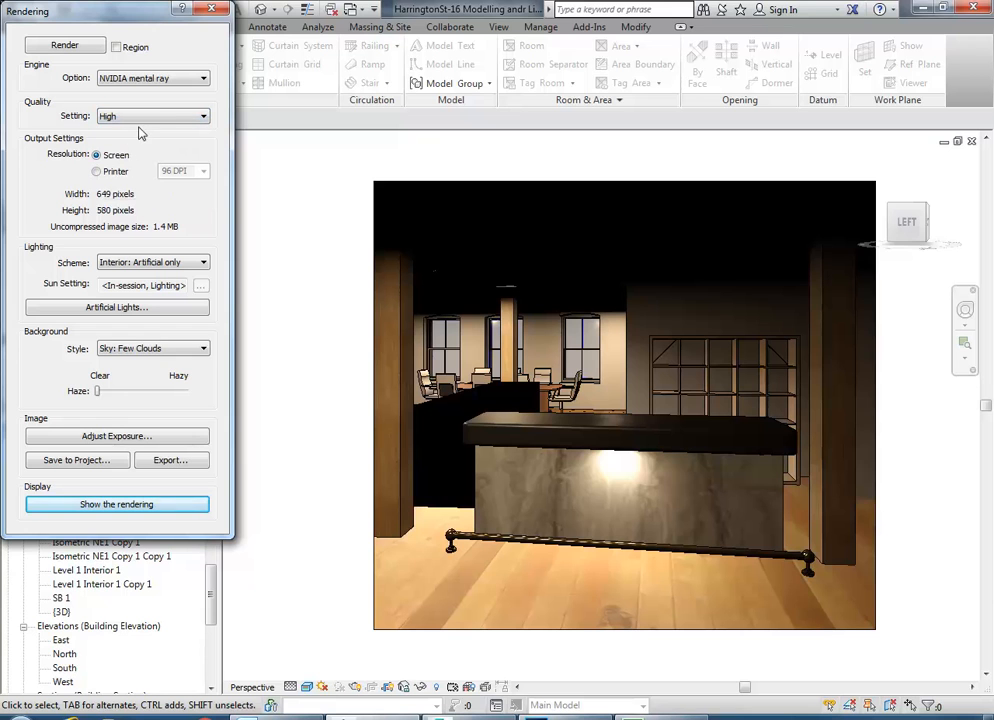
pyautogui.click(145, 117)
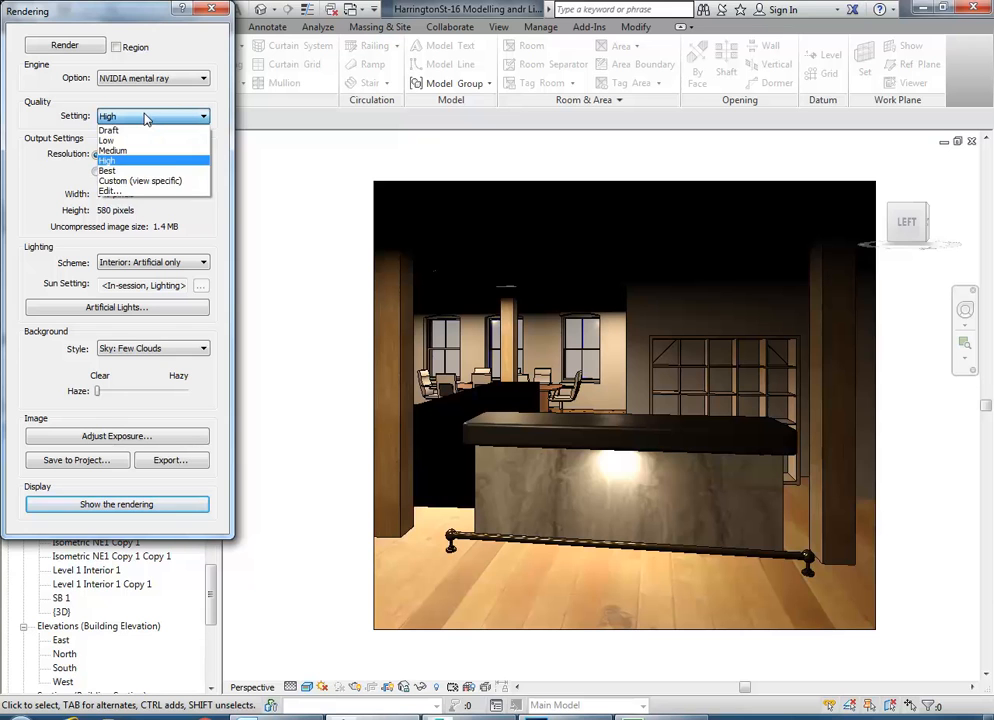
pyautogui.click(112, 190)
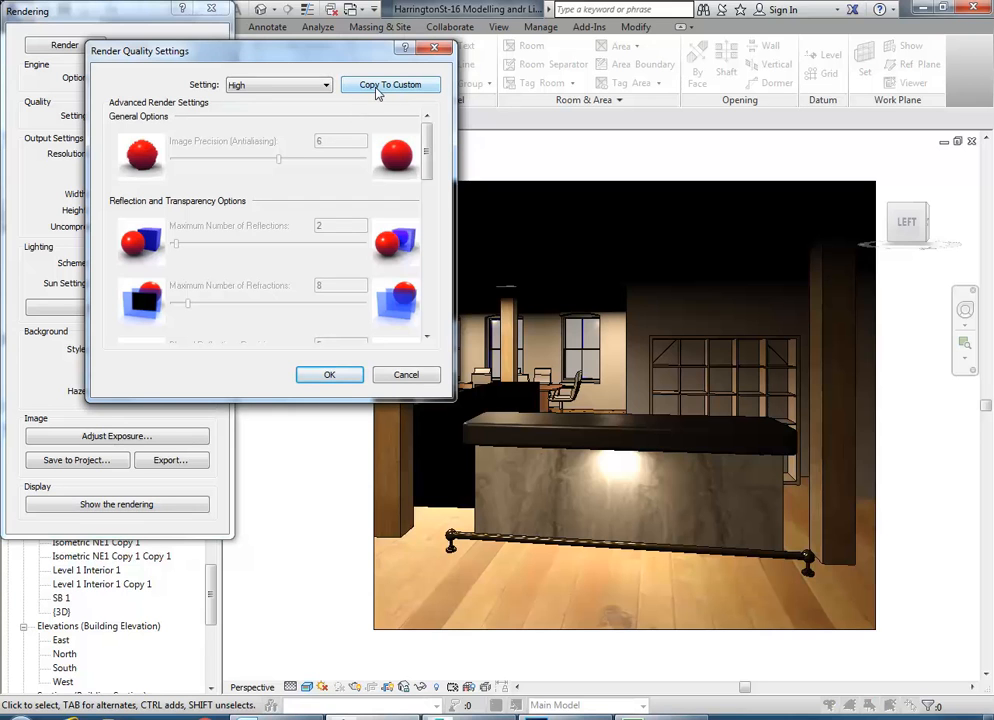
pyautogui.click(377, 88)
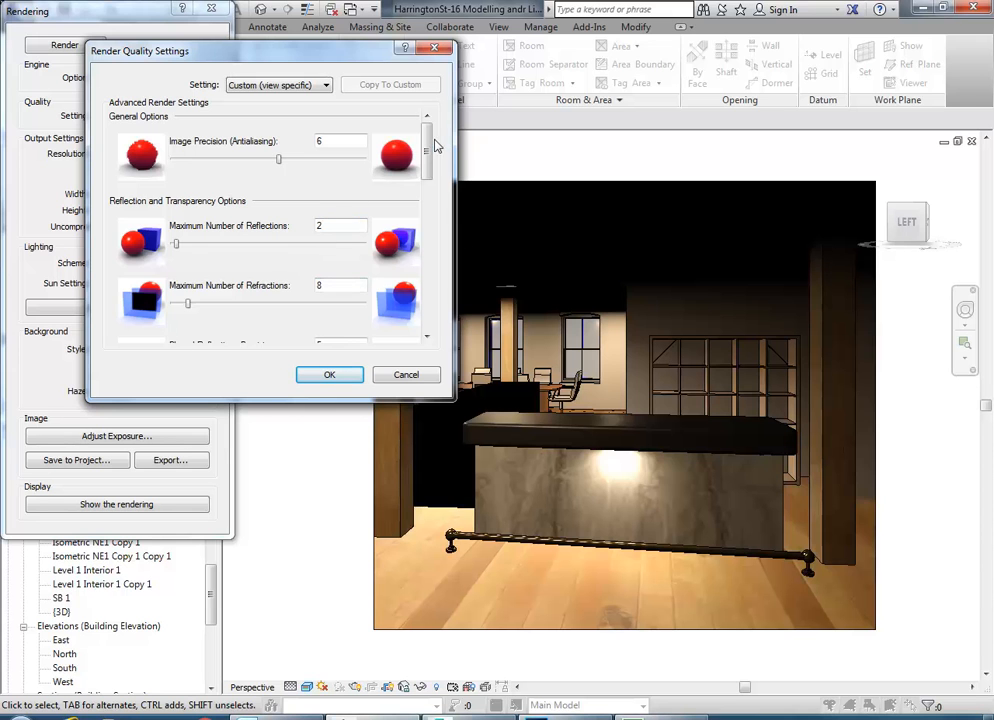
pyautogui.scroll(-5, 420, 160)
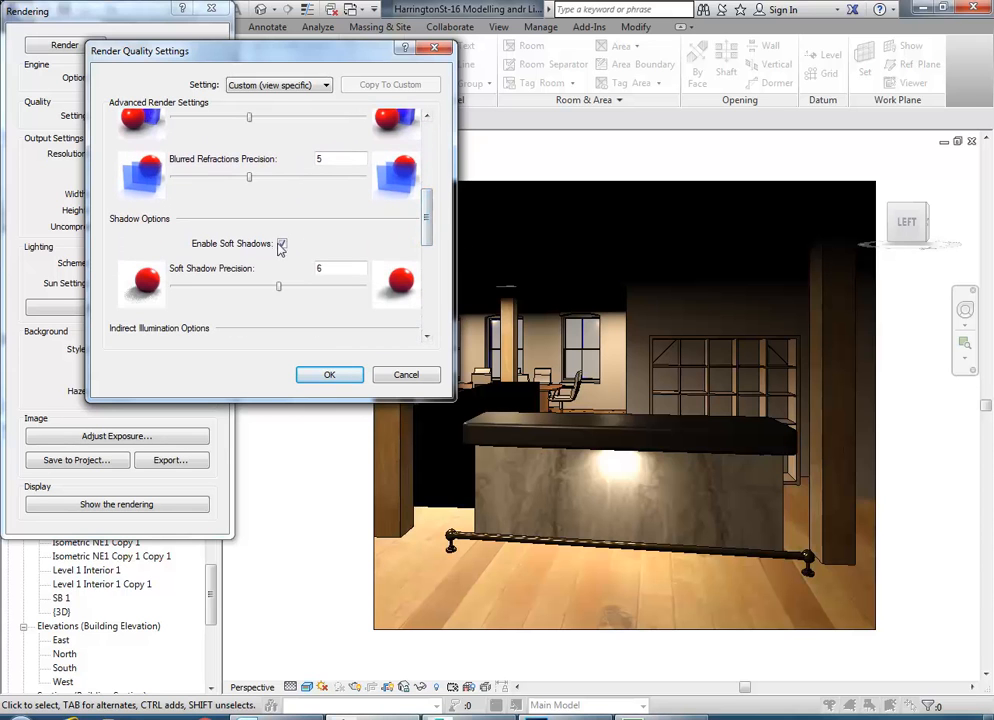
pyautogui.click(282, 244)
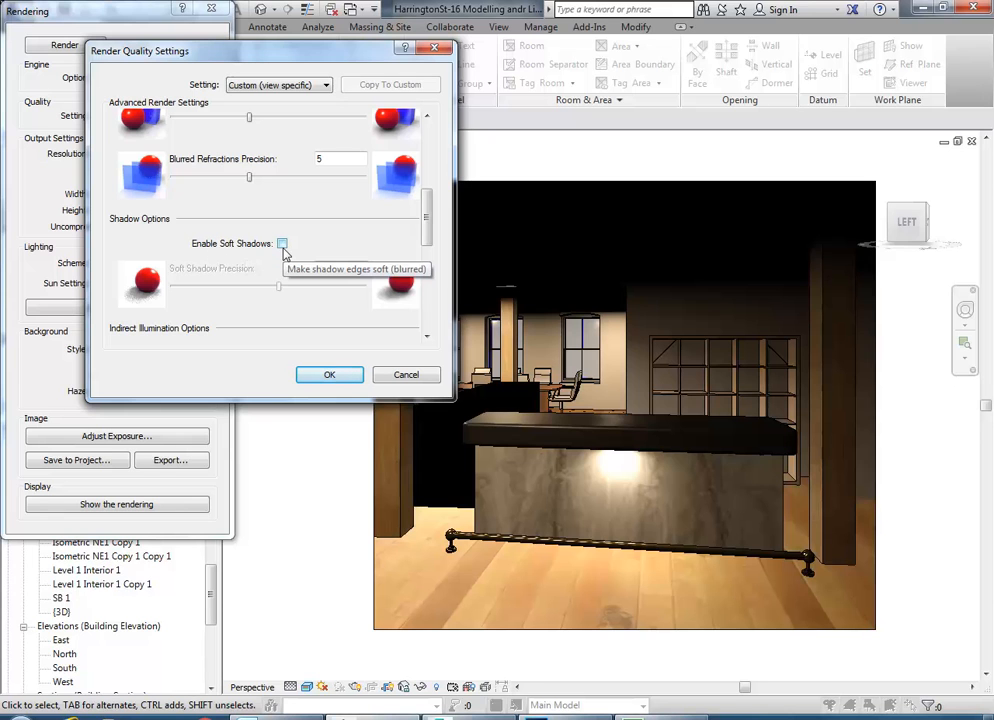
pyautogui.click(406, 375)
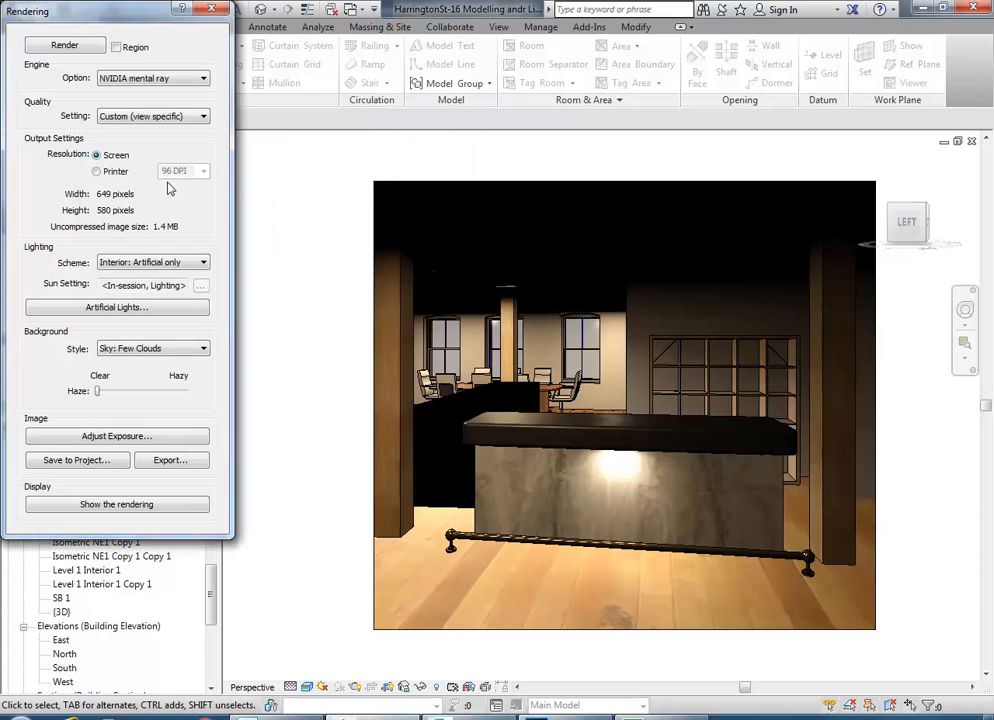
# - Render the reception counter view with custom quality copied from the Low preset and soft shadows disabled
pyautogui.click(125, 116)
pyautogui.click(115, 140)
pyautogui.click(138, 118)
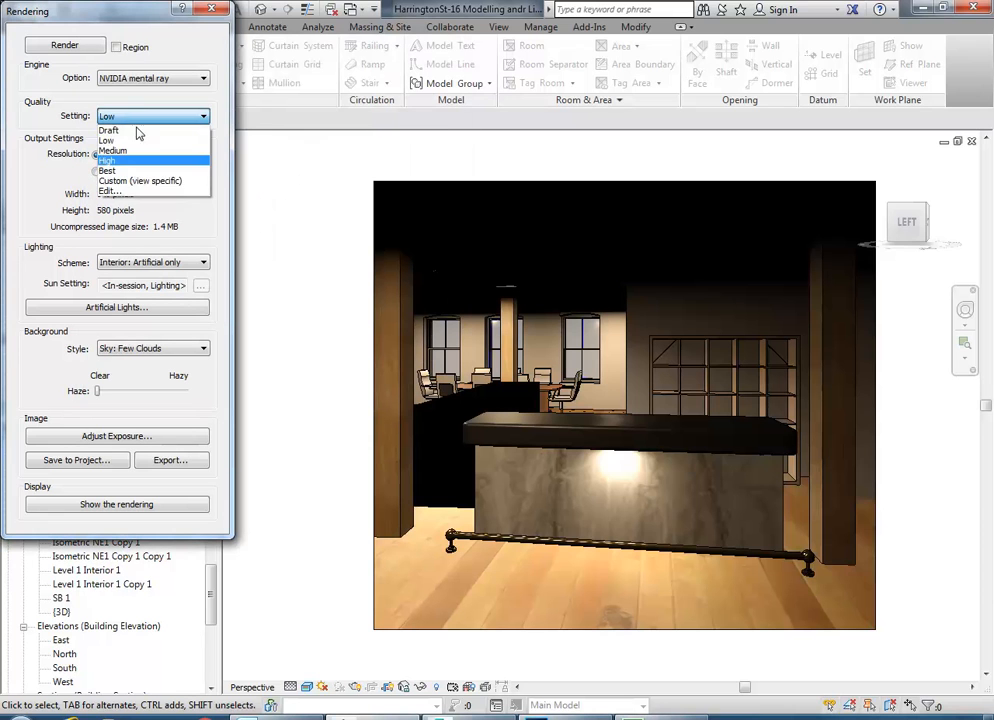
pyautogui.click(112, 190)
pyautogui.click(382, 84)
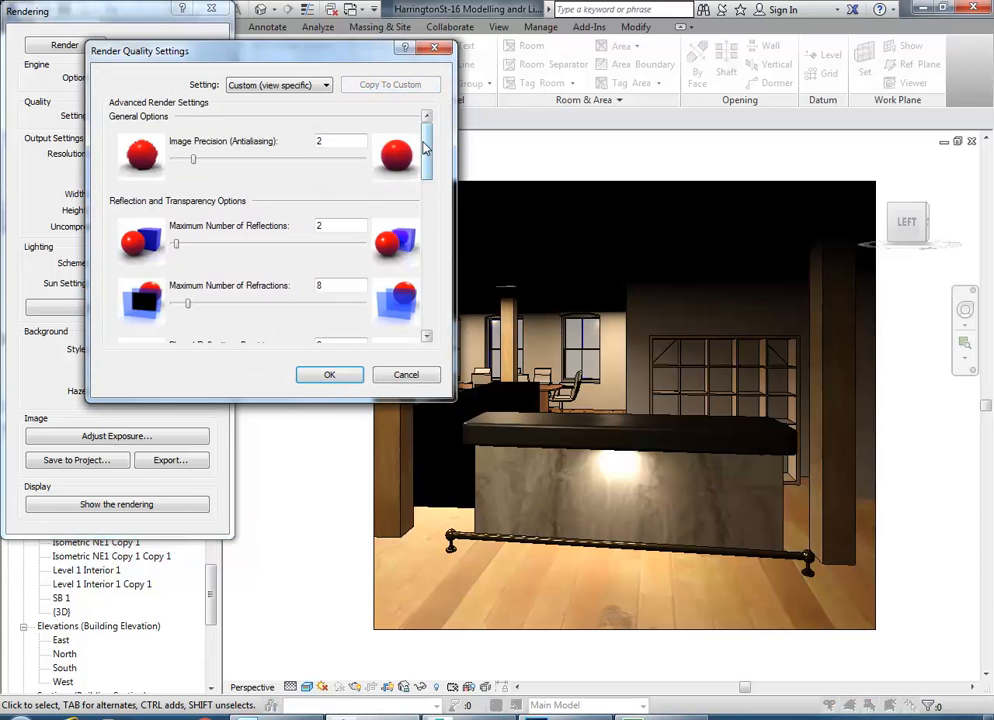
pyautogui.scroll(-5, 322, 285)
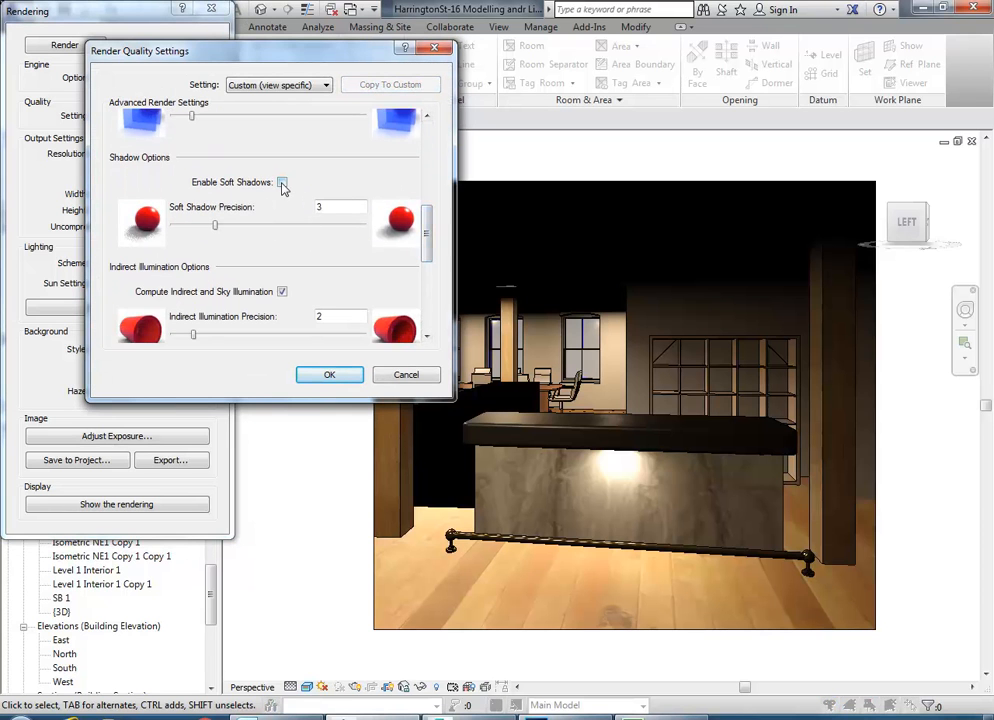
pyautogui.click(333, 376)
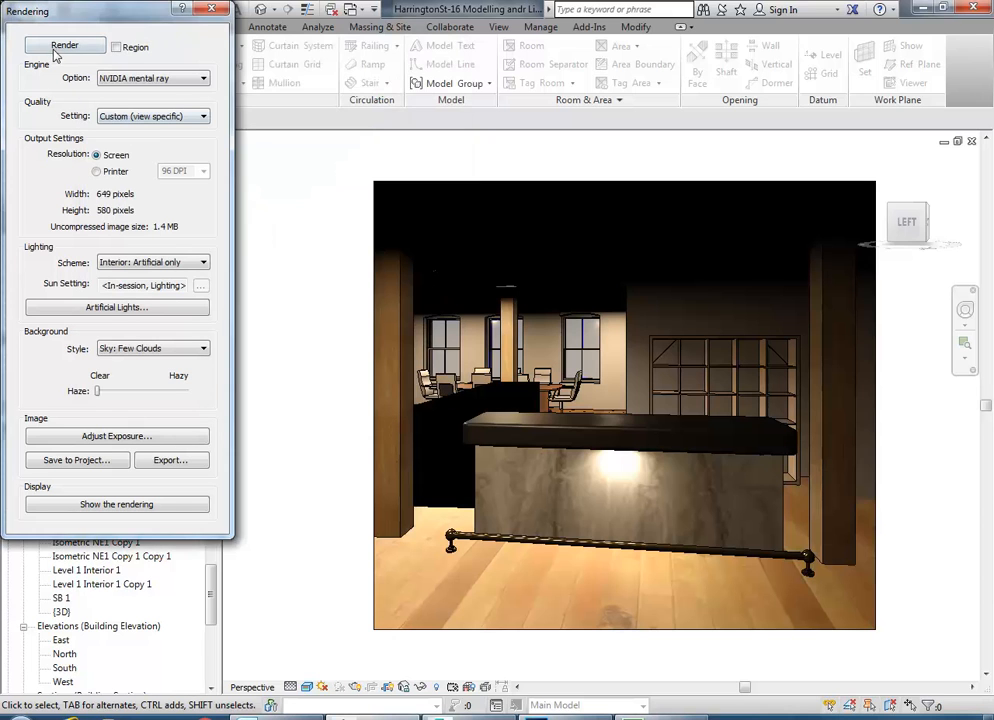
pyautogui.click(62, 46)
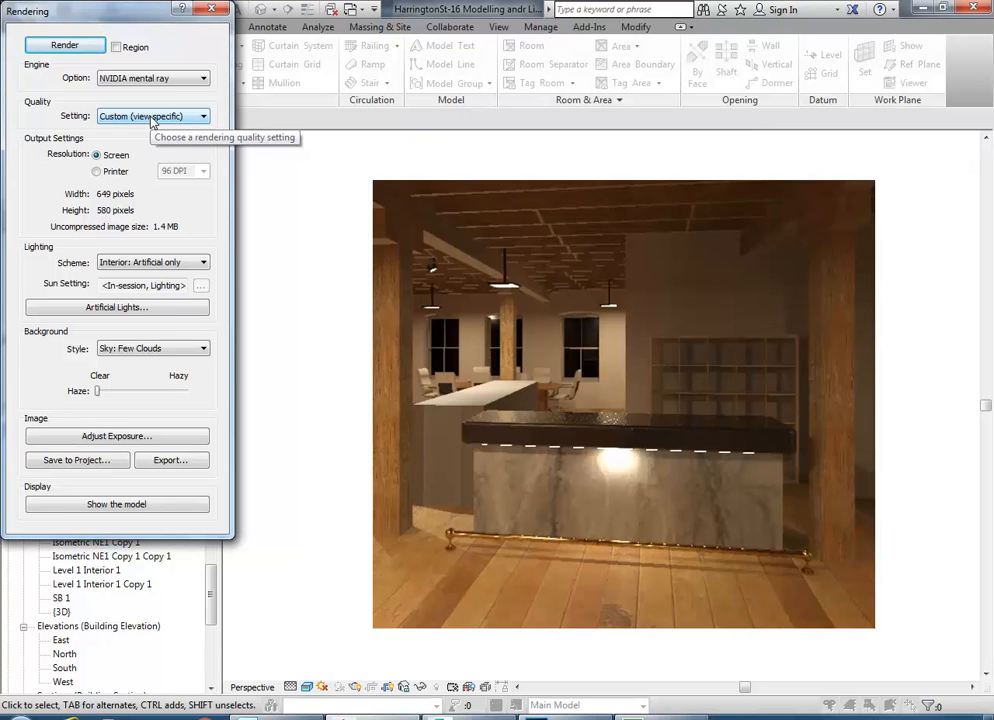
# - Enable soft shadows in the custom render quality and render the reception counter view again
pyautogui.click(152, 117)
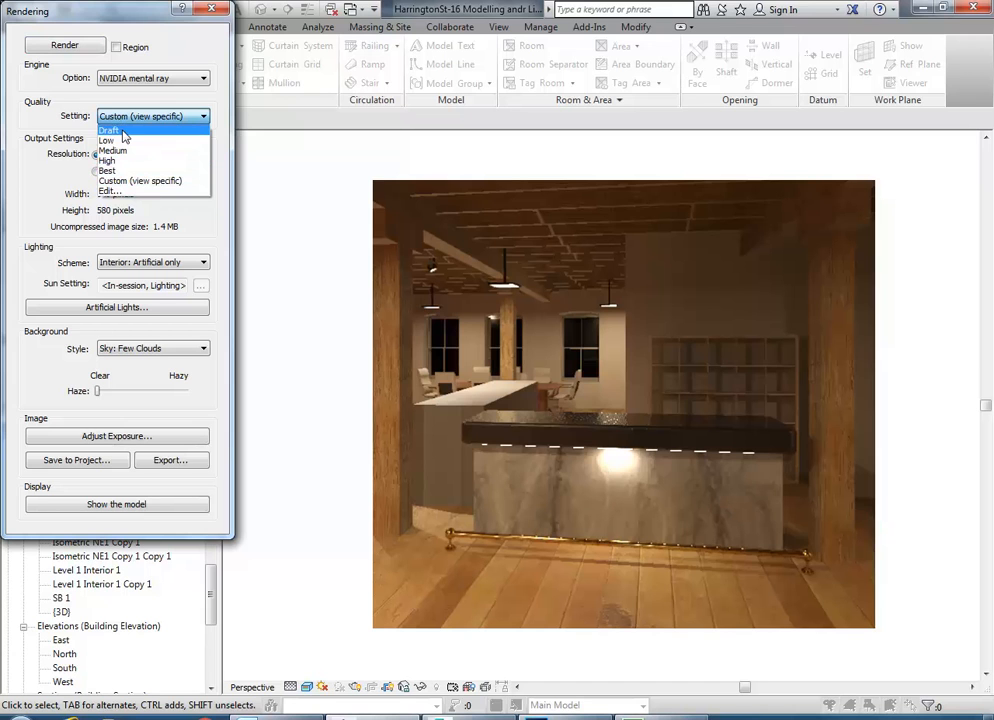
pyautogui.click(112, 190)
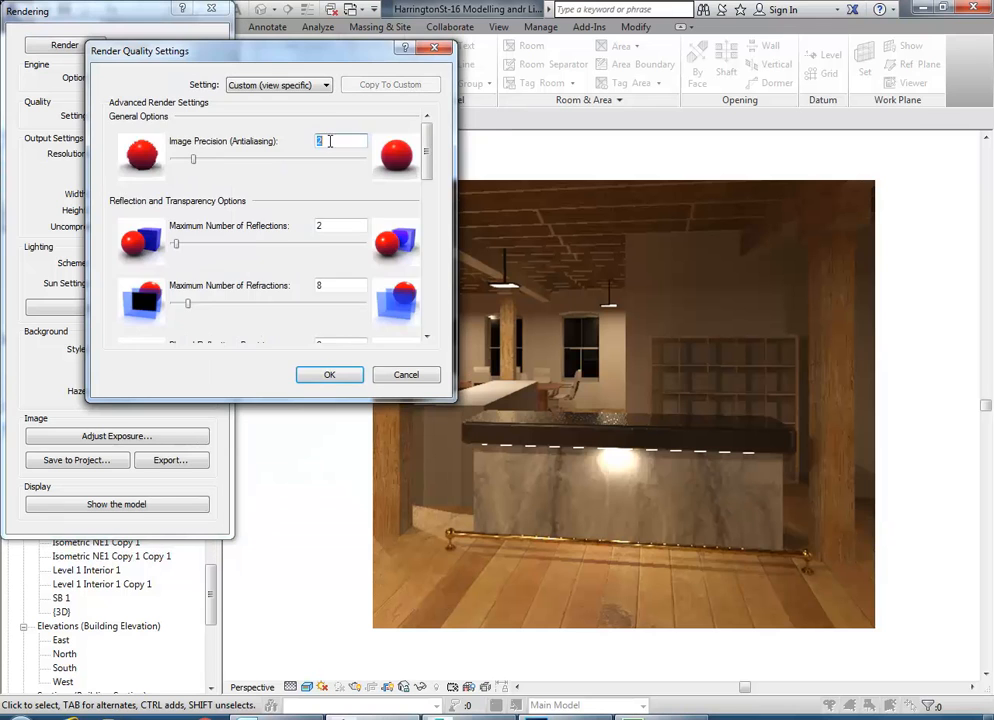
pyautogui.moveTo(428, 160); pyautogui.dragTo(430, 234)
pyautogui.click(282, 179)
pyautogui.click(320, 374)
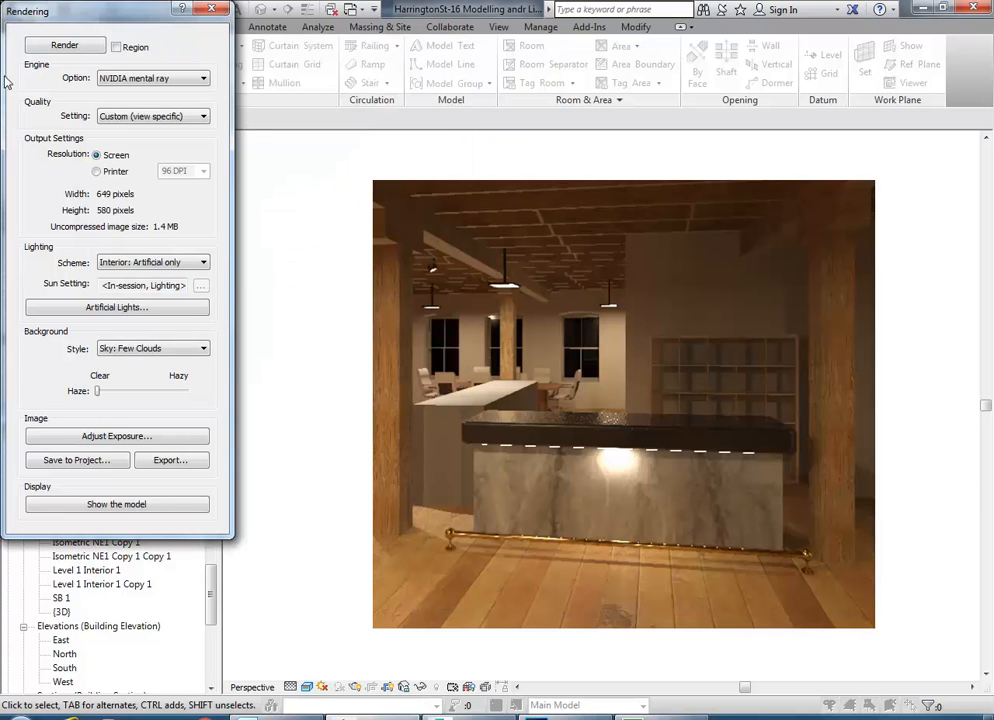
pyautogui.click(60, 46)
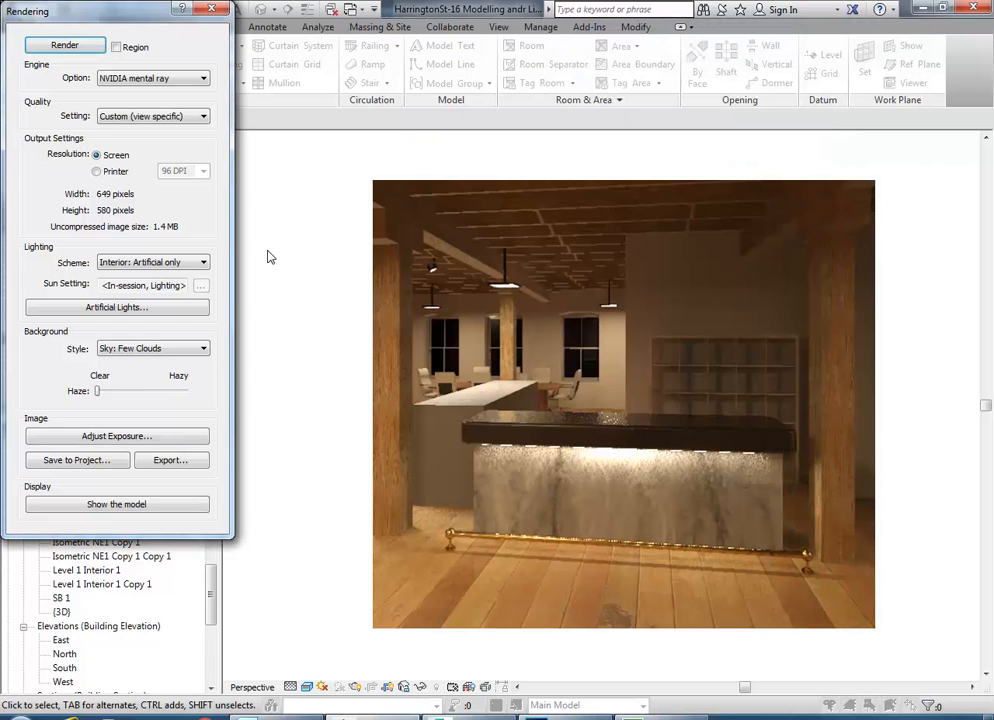
# - Copy the Medium quality preset to the view's custom render settings, keeping soft shadows enabled
pyautogui.click(154, 116)
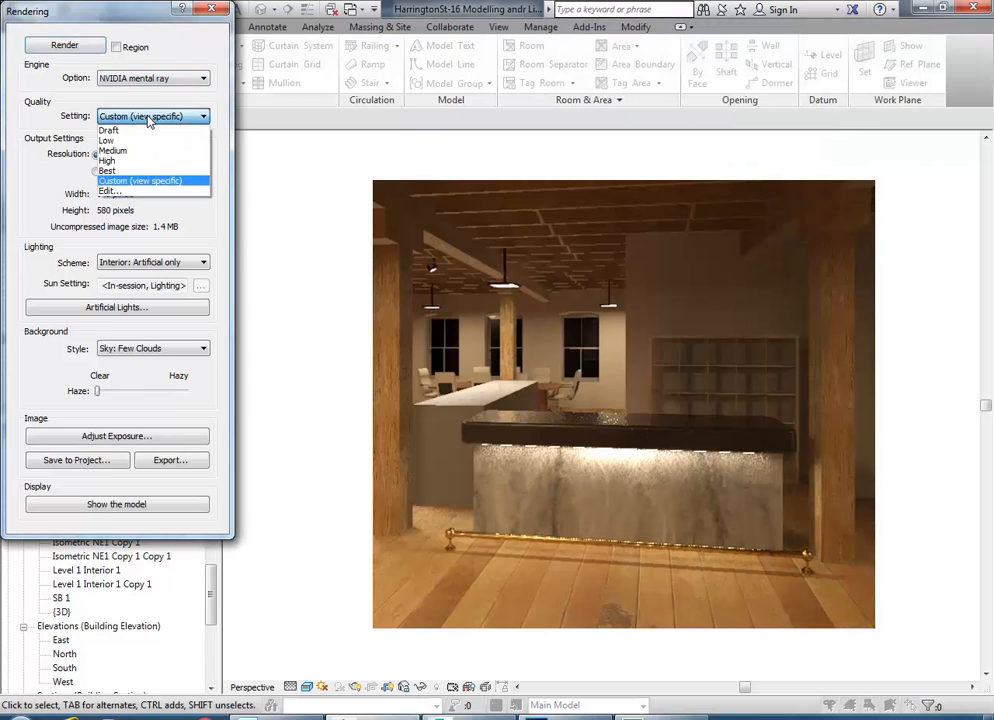
pyautogui.click(122, 161)
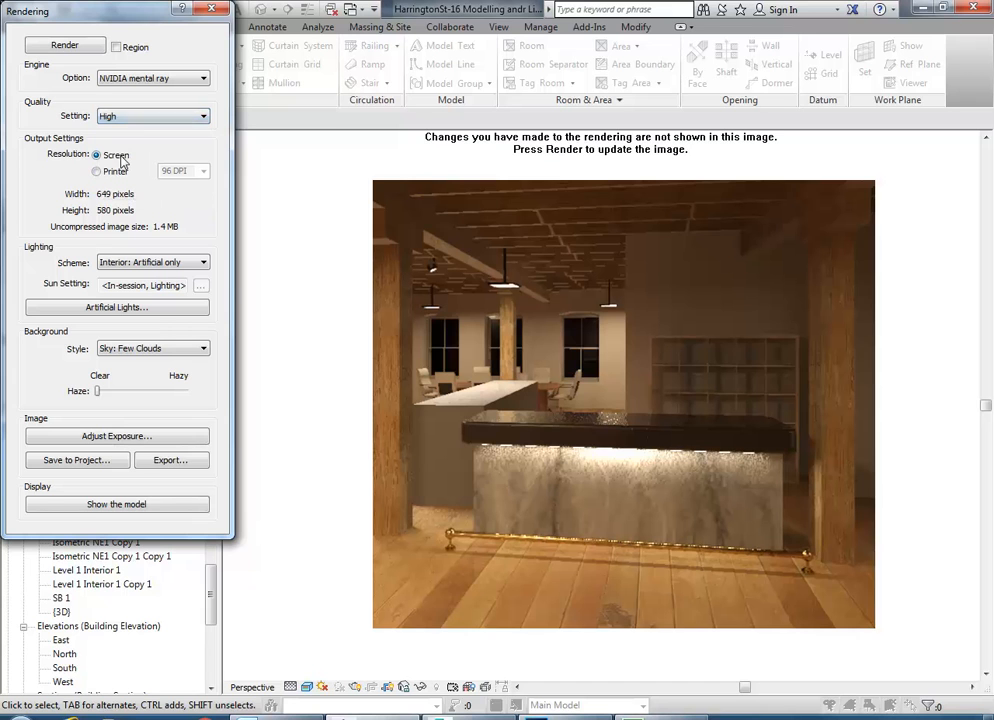
pyautogui.click(141, 118)
pyautogui.click(113, 150)
pyautogui.click(127, 117)
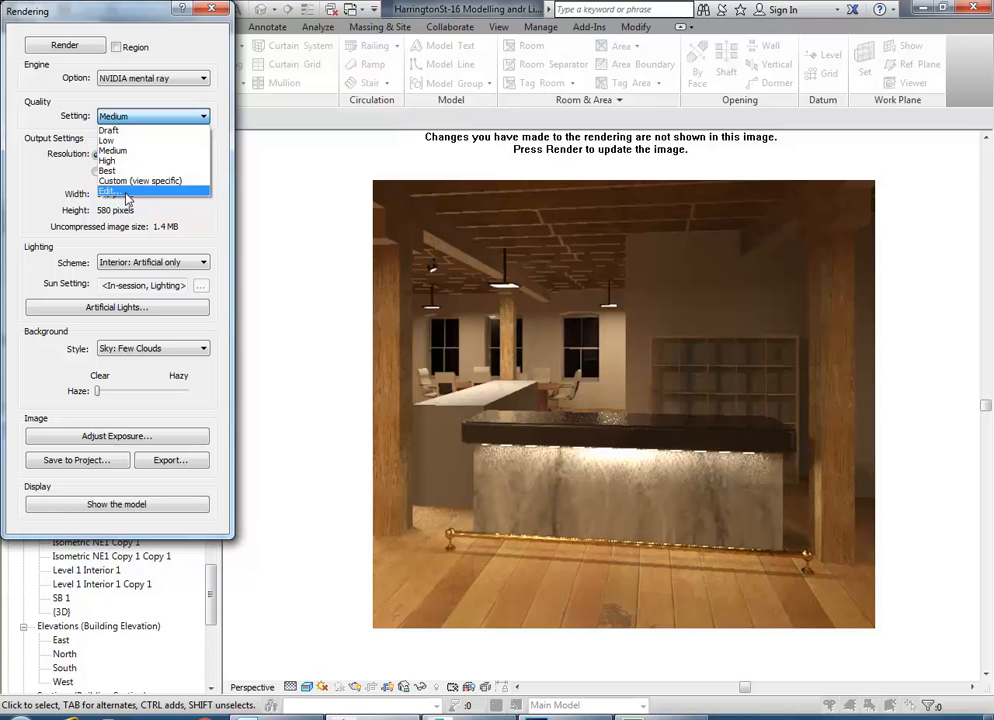
pyautogui.click(128, 190)
pyautogui.click(390, 84)
pyautogui.moveTo(420, 150); pyautogui.dragTo(432, 232)
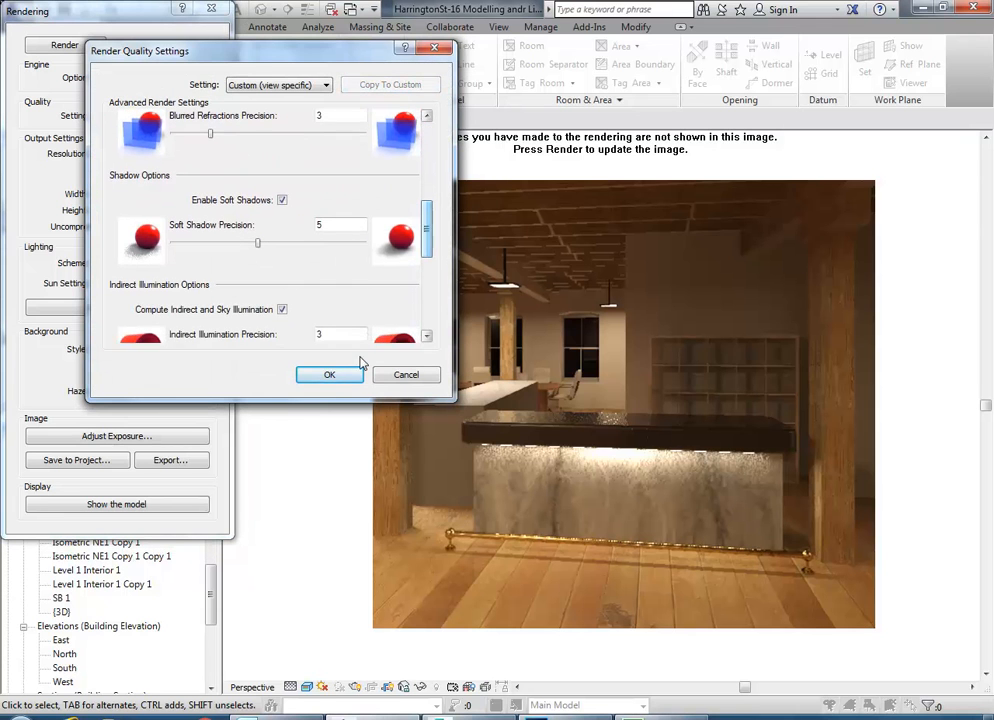
pyautogui.click(329, 374)
# - Start rendering the reception counter view with the custom (view specific) quality
pyautogui.click(165, 116)
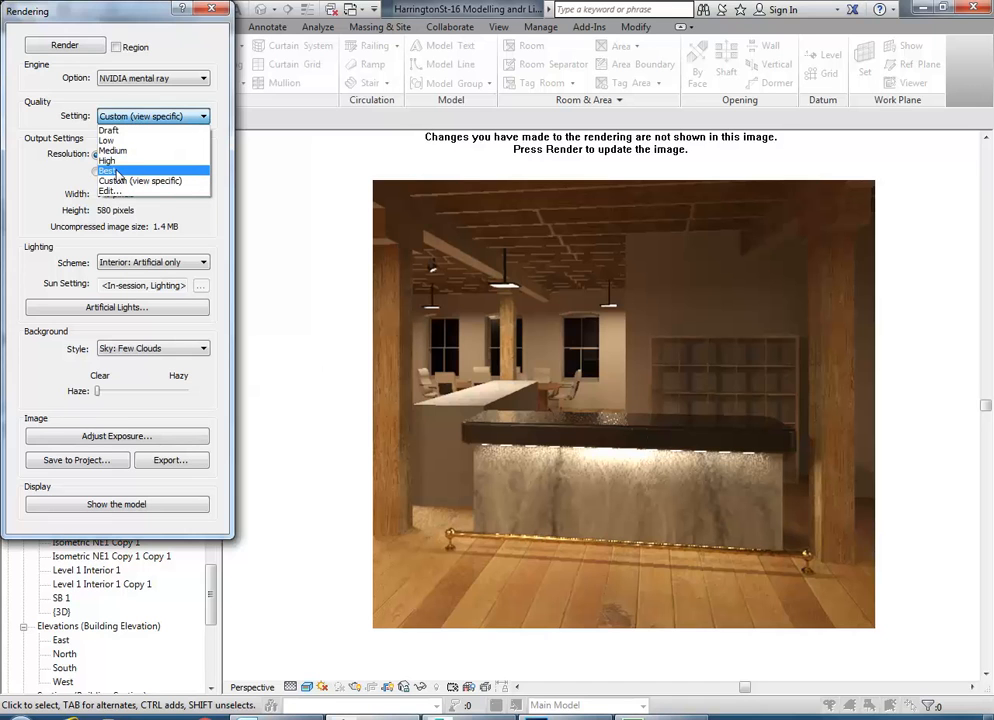
pyautogui.click(165, 116)
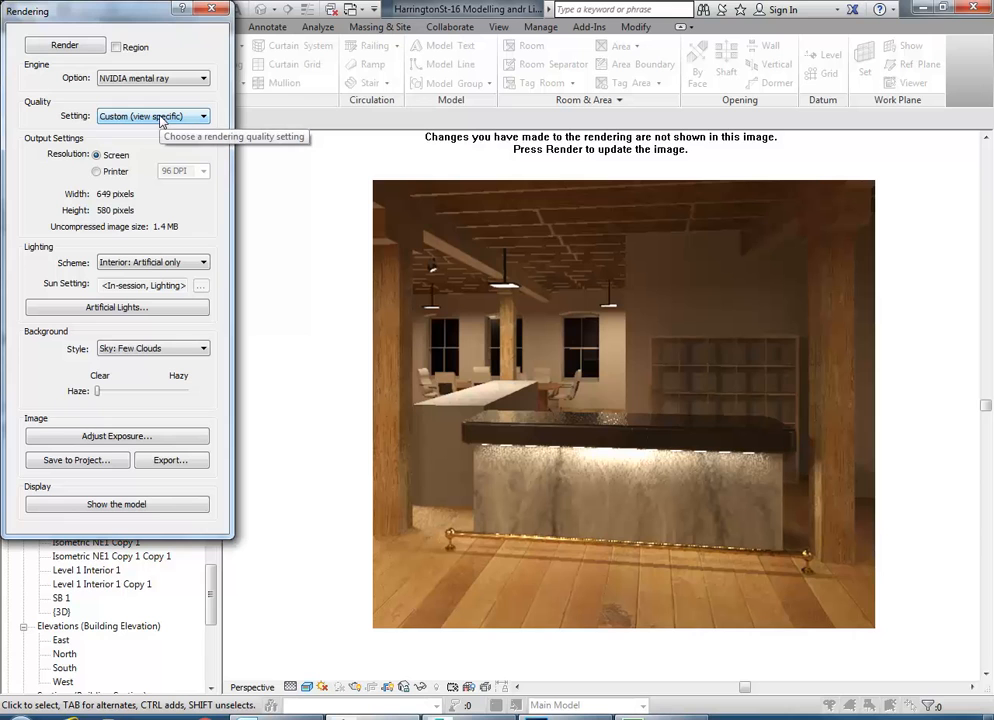
pyautogui.click(63, 47)
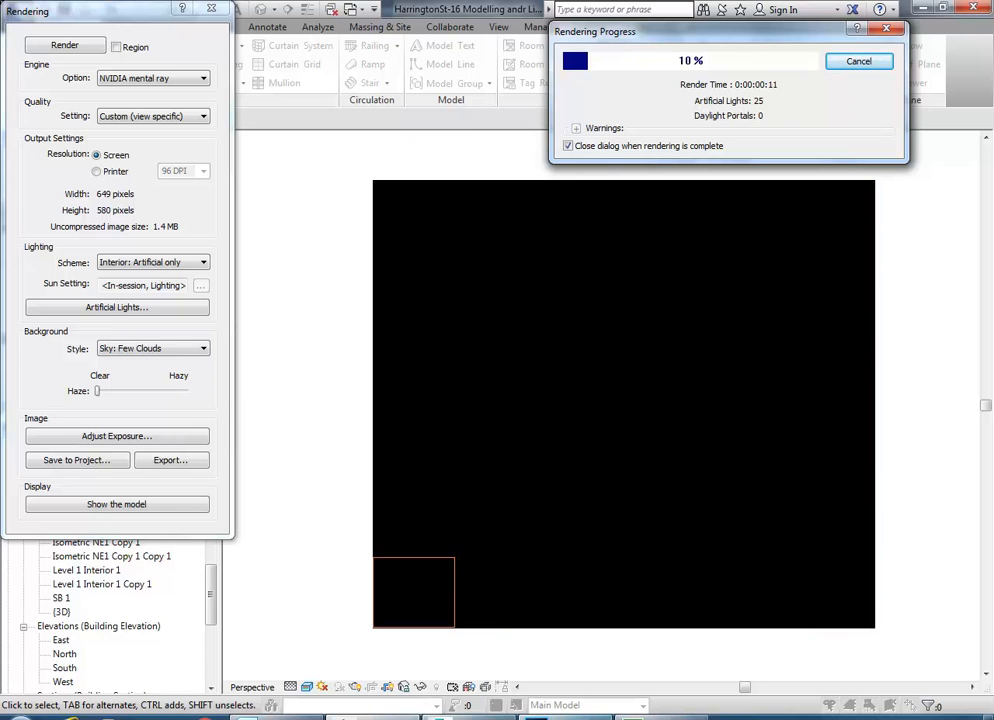
pyautogui.moveTo(470, 717)
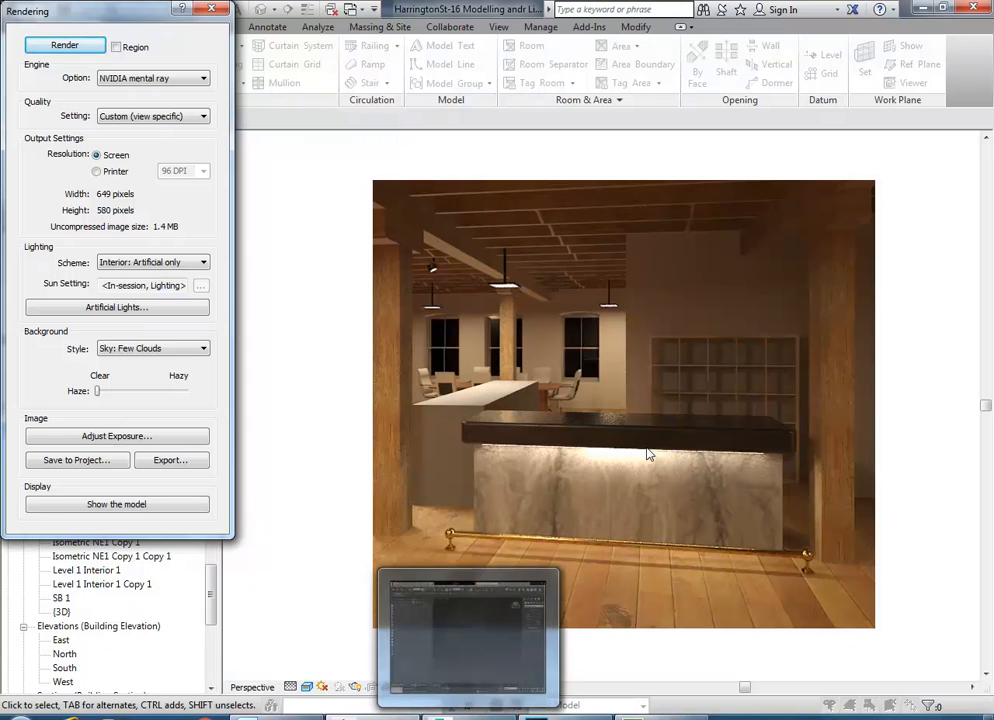
pyautogui.click(480, 678)
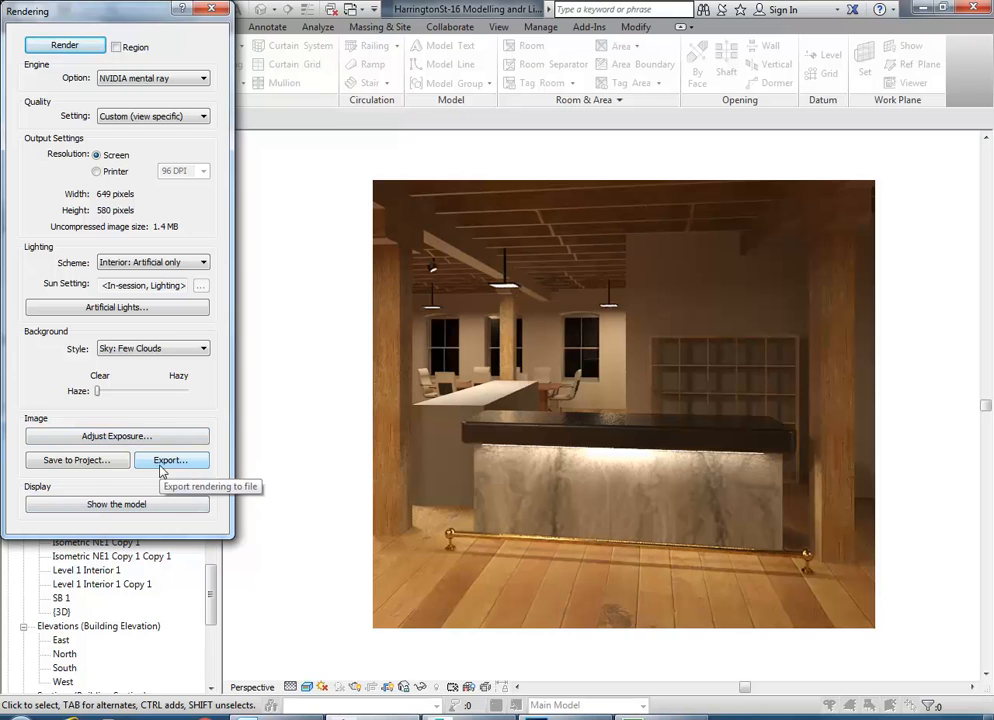
# - Start exporting the rendering to a file and browse to the 2016\CAD 3\Harrington folder on the U: drive
pyautogui.click(202, 461)
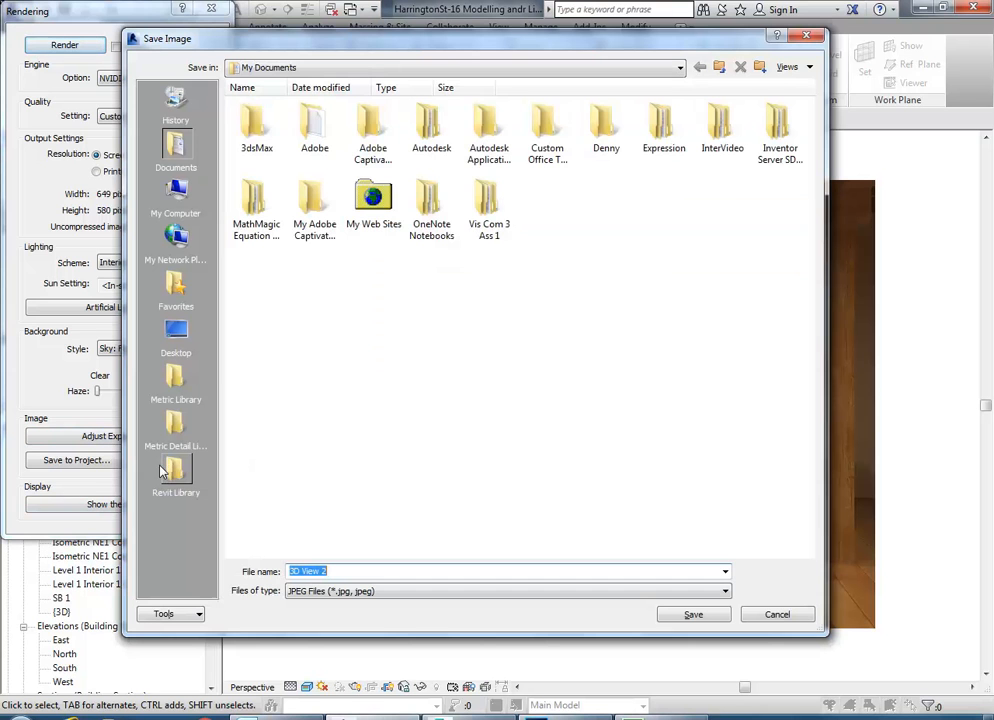
pyautogui.click(351, 68)
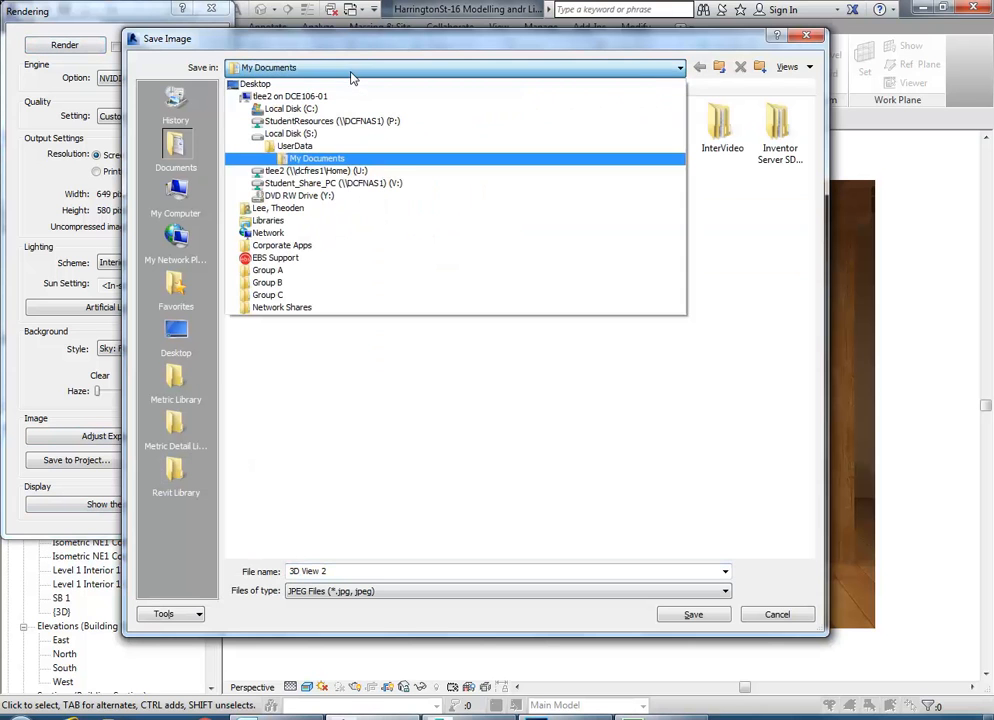
pyautogui.click(330, 171)
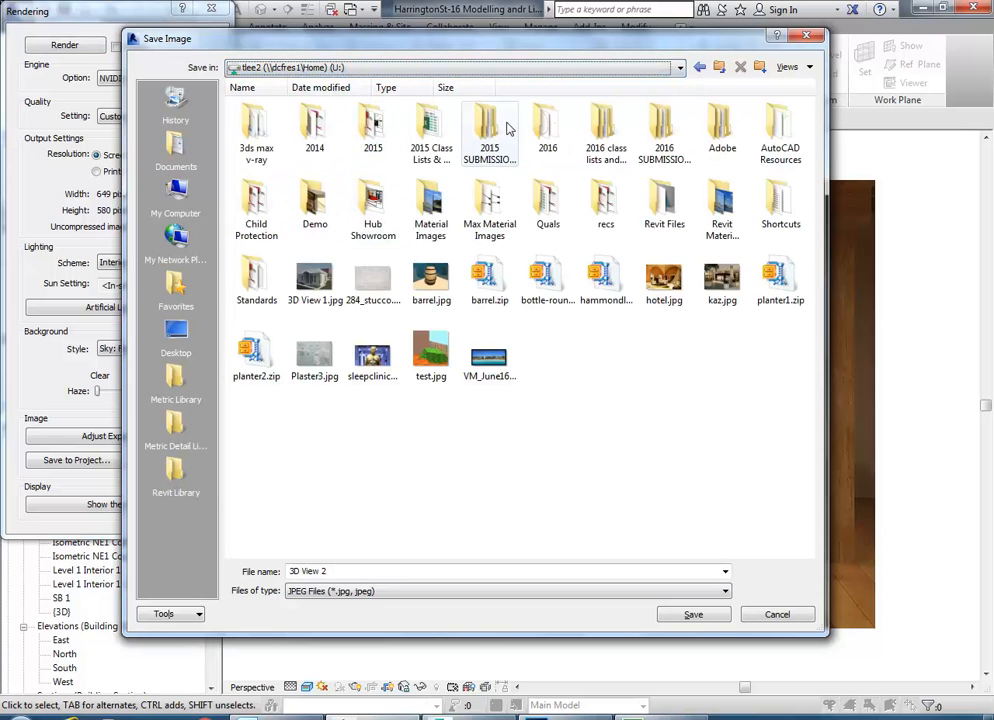
pyautogui.doubleClick(550, 133)
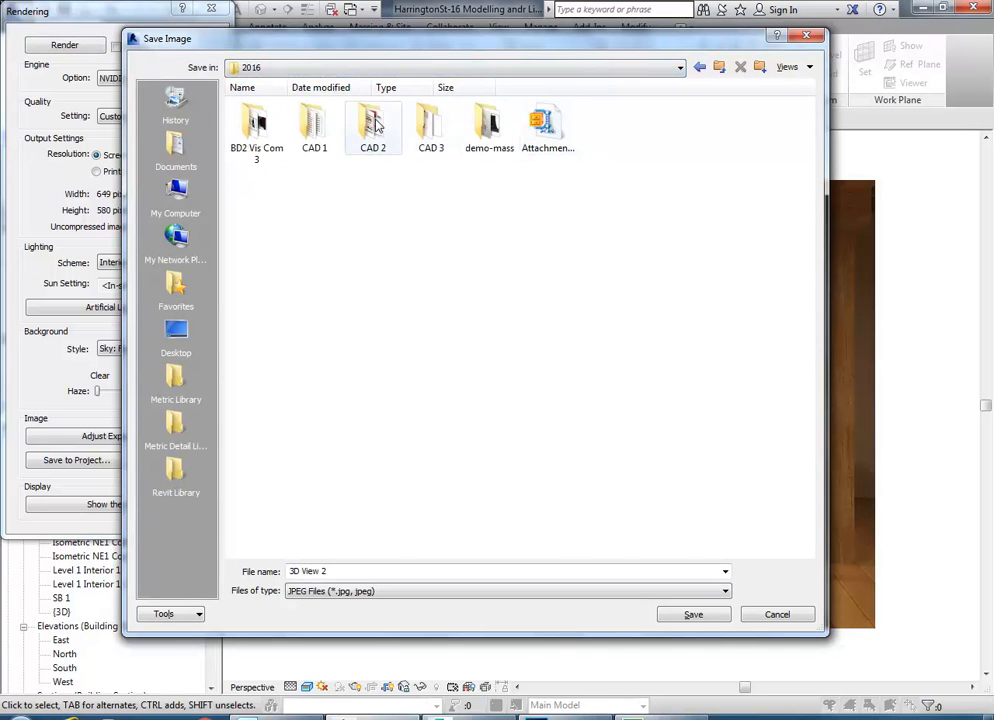
pyautogui.doubleClick(432, 136)
pyautogui.doubleClick(257, 135)
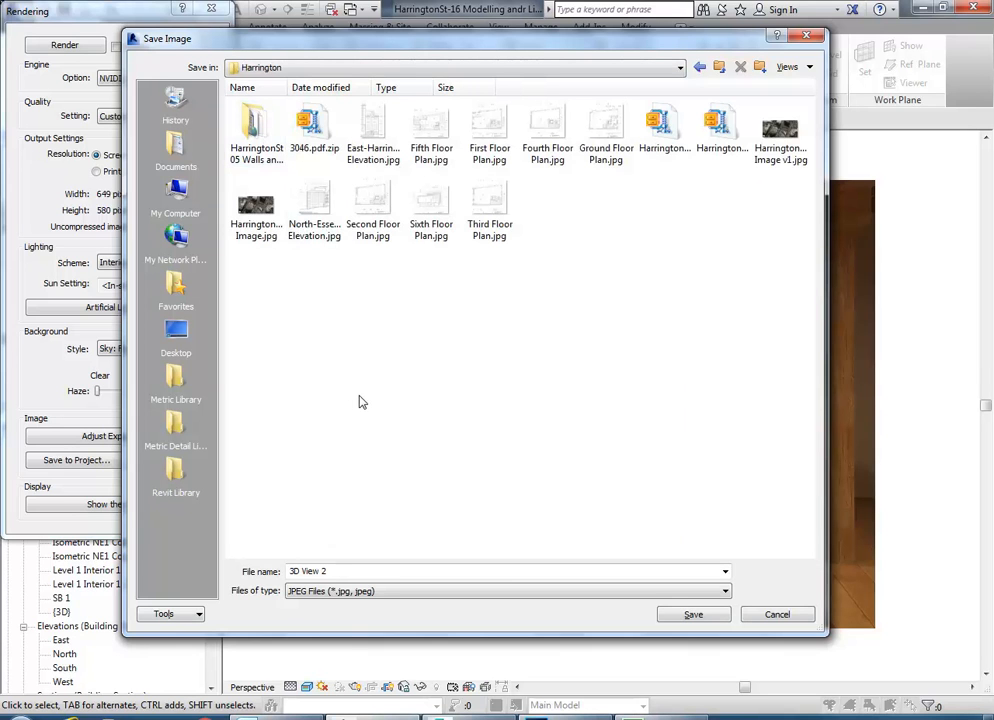
# - Save the rendering as 3D View 2 in Portable Network Graphics (*.png) format
pyautogui.click(357, 594)
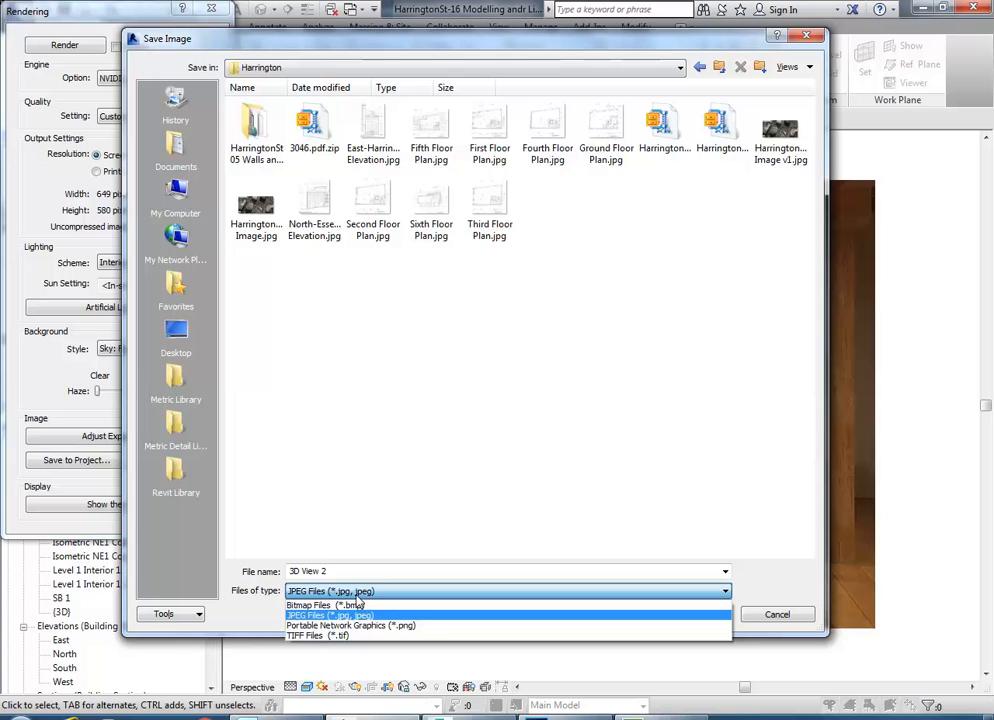
pyautogui.click(352, 625)
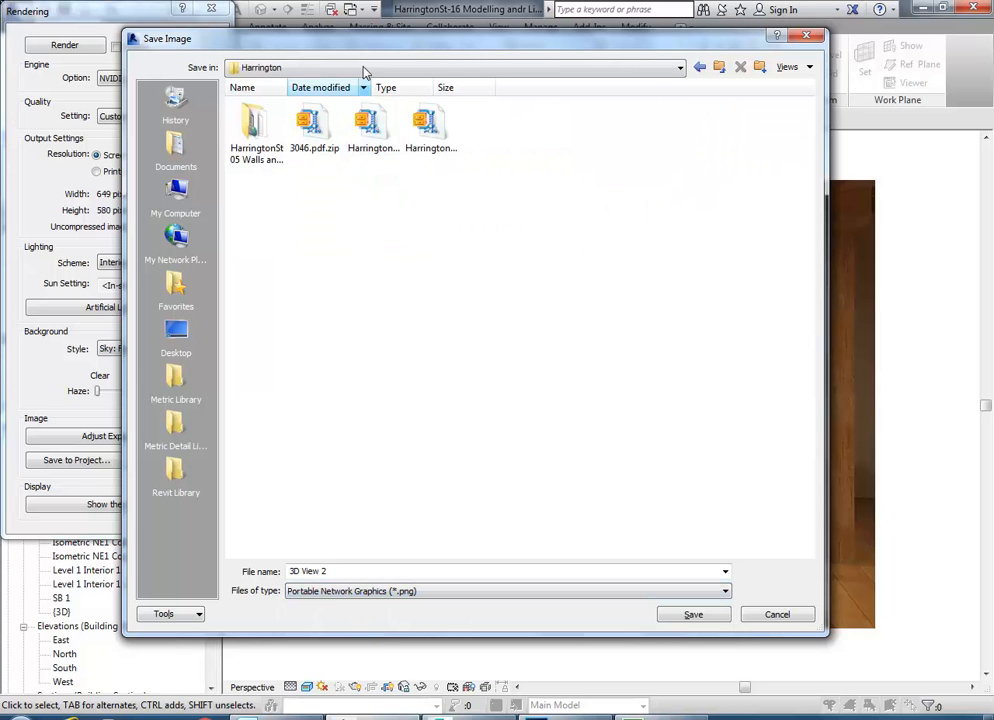
pyautogui.moveTo(395, 47); pyautogui.dragTo(479, 39)
pyautogui.click(560, 585)
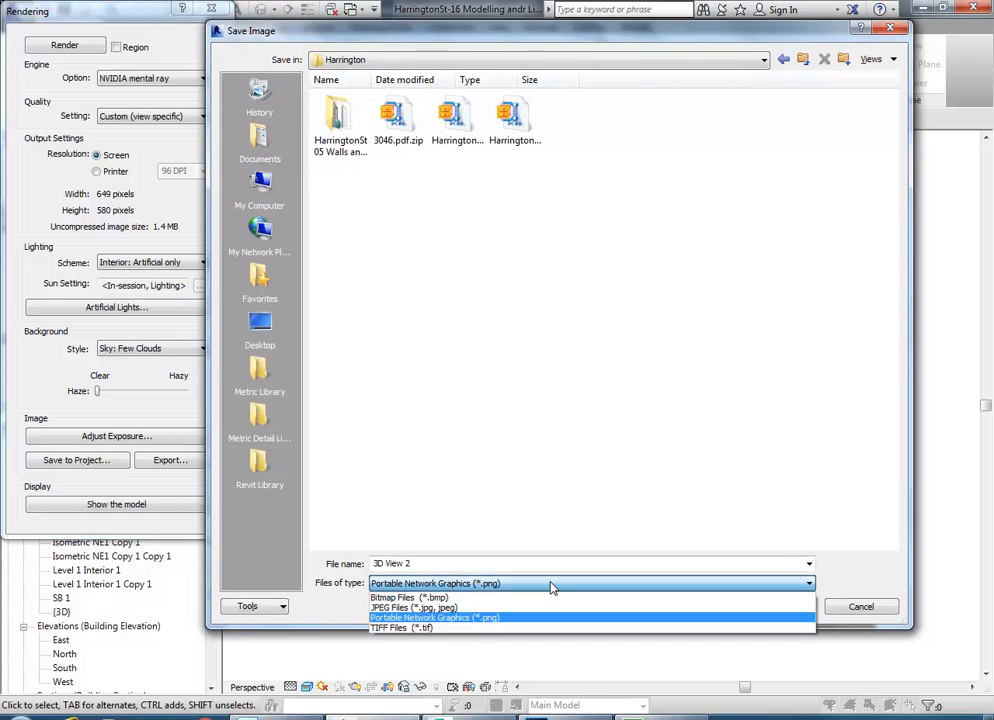
pyautogui.click(455, 617)
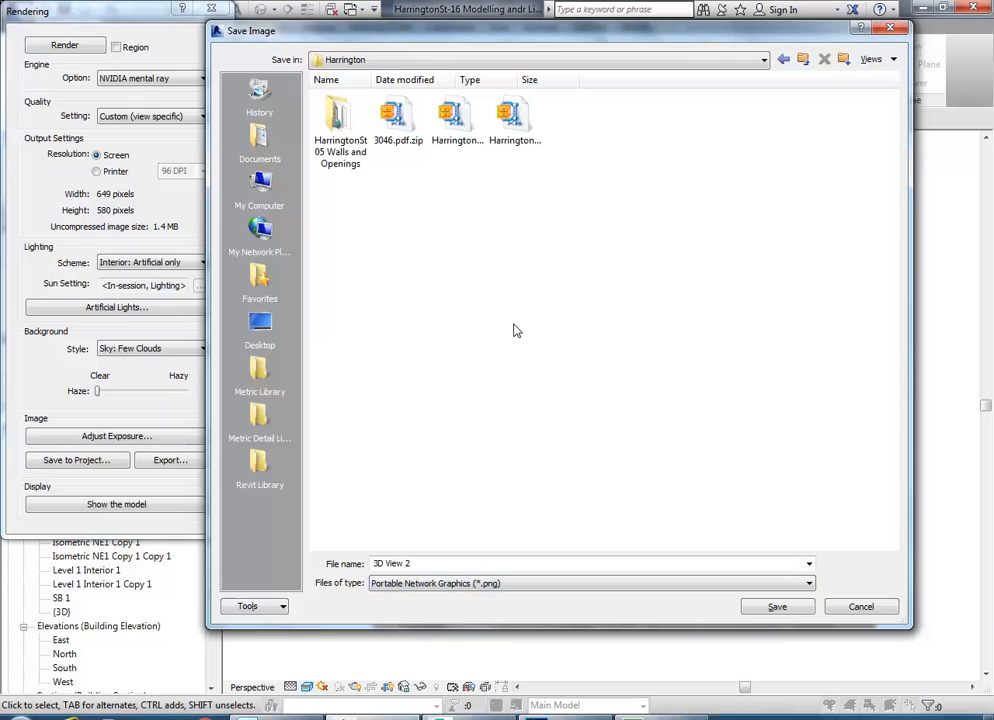
pyautogui.click(463, 562)
pyautogui.doubleClick(463, 563)
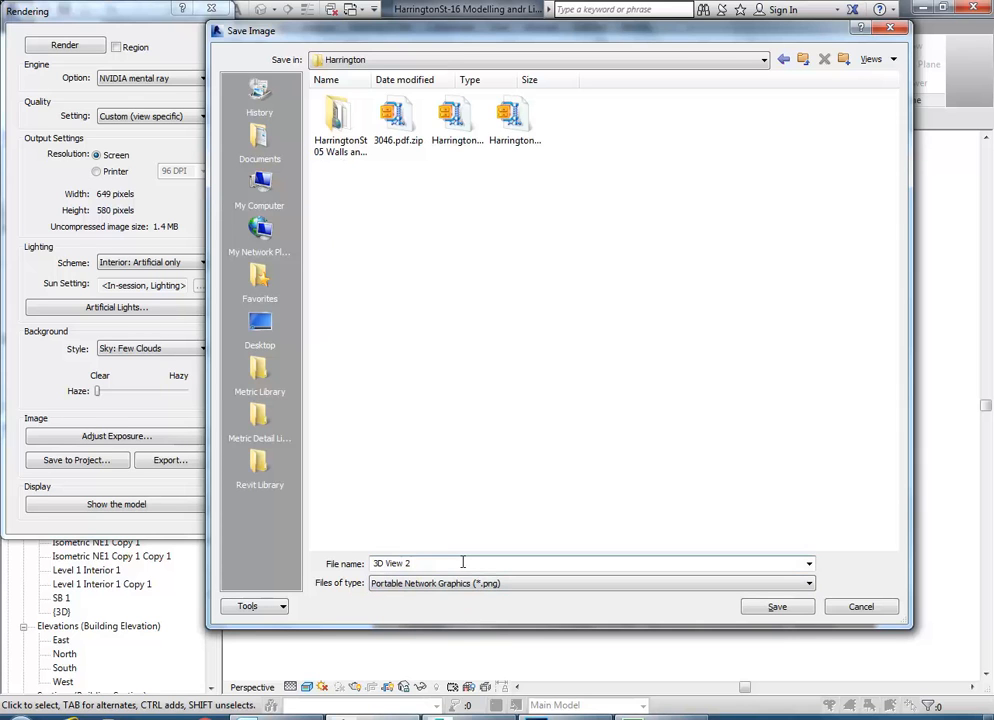
pyautogui.click(495, 583)
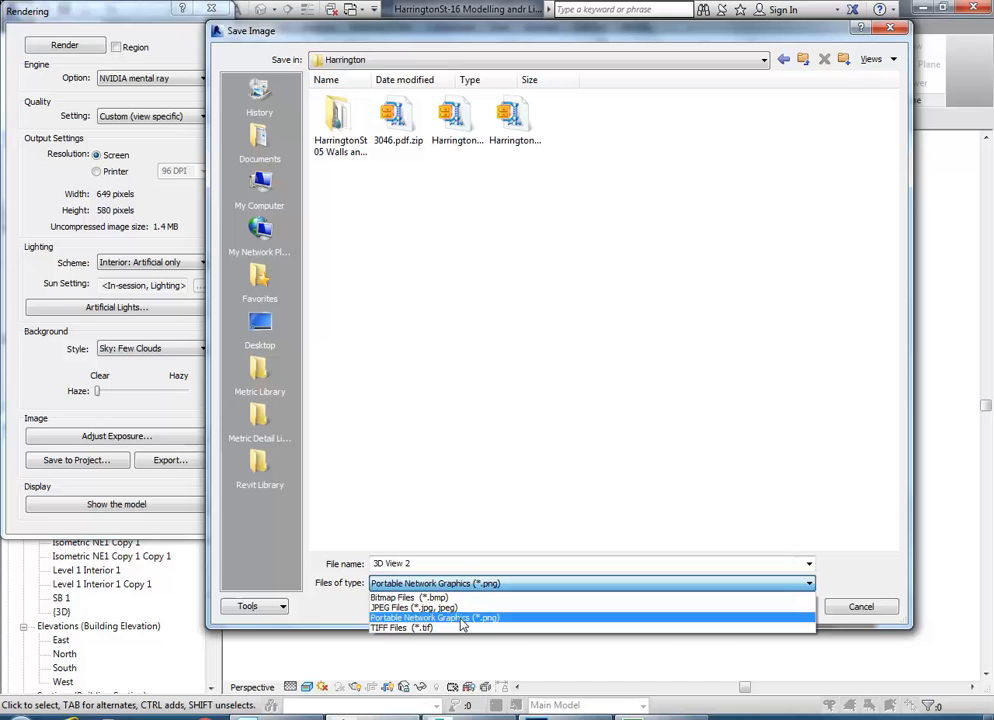
pyautogui.click(535, 348)
pyautogui.click(503, 584)
pyautogui.click(432, 619)
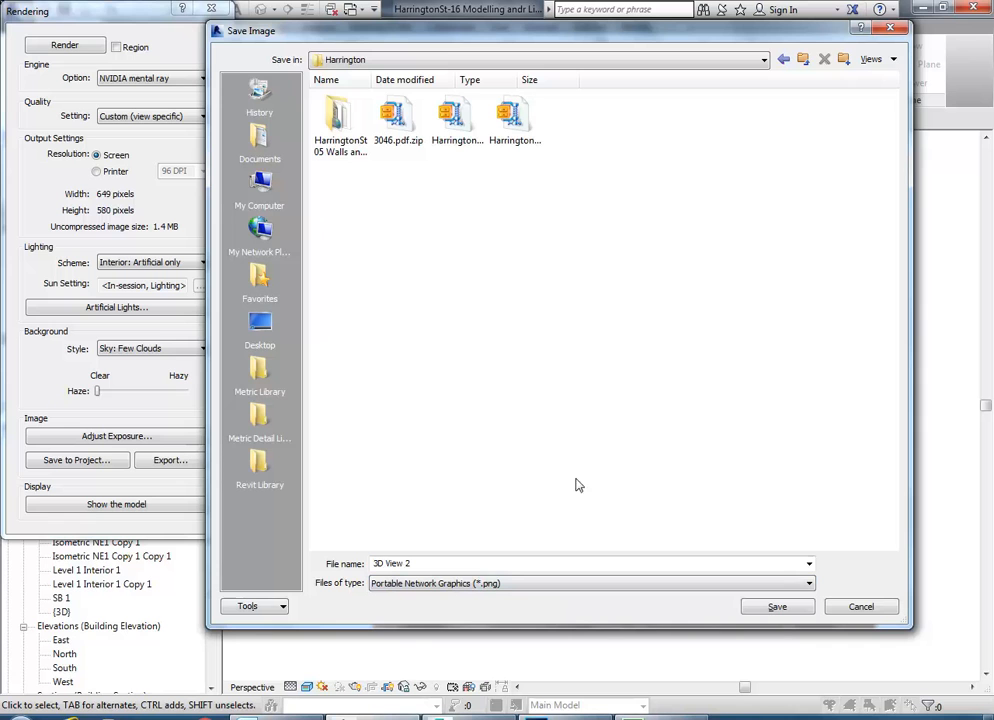
pyautogui.click(763, 607)
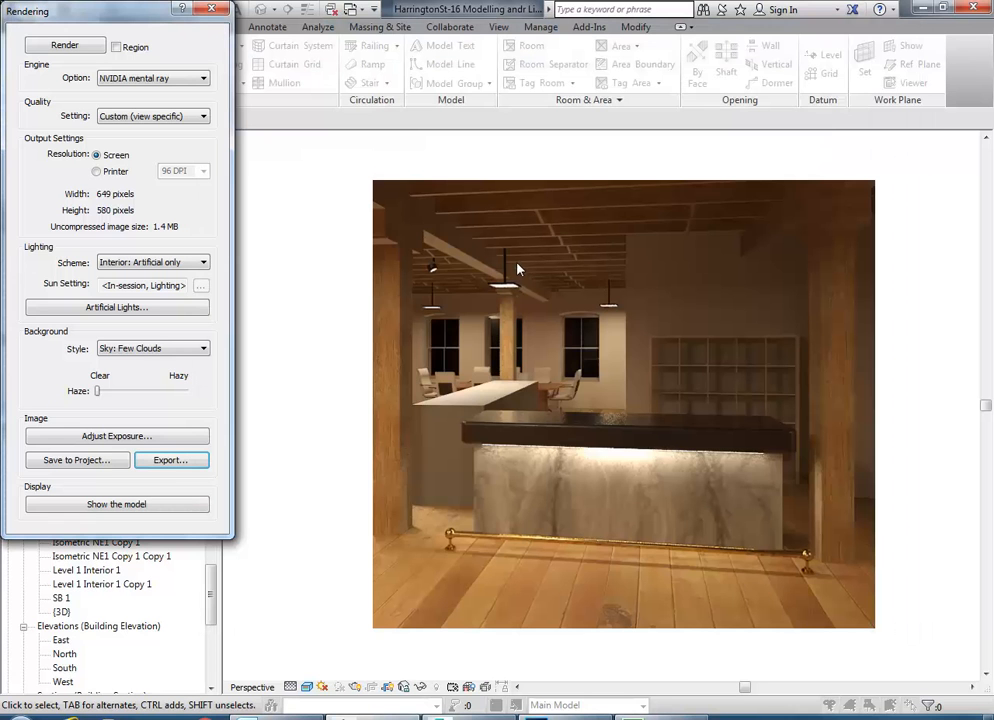
# - Export the rendering a second time to the Harrington folder as a JPEG file named 3D View 2
pyautogui.click(566, 717)
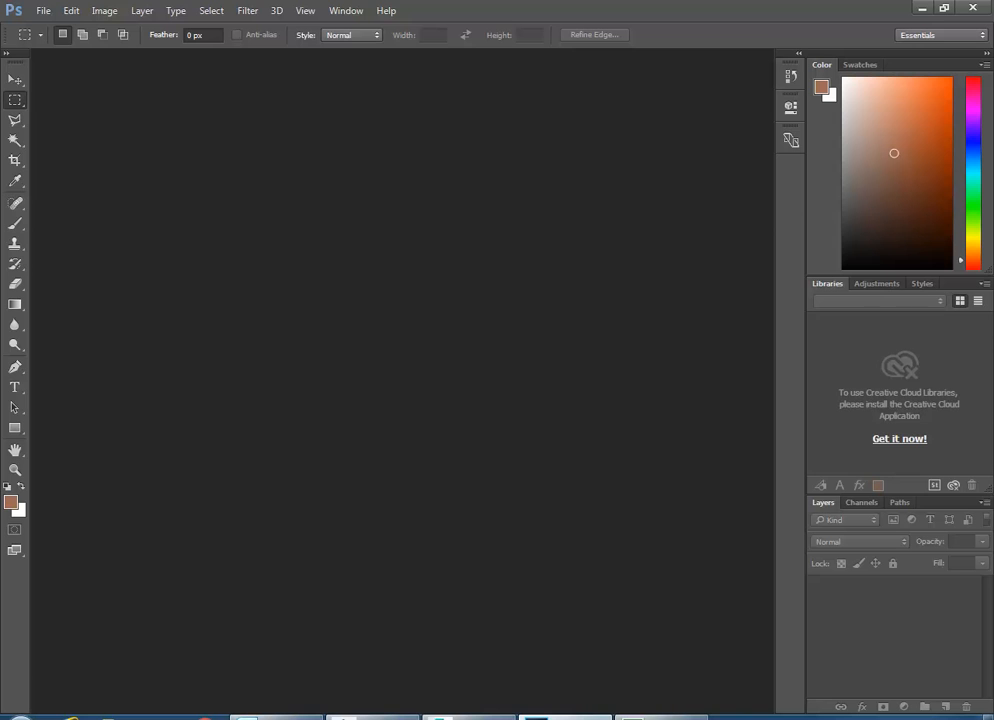
pyautogui.click(43, 10)
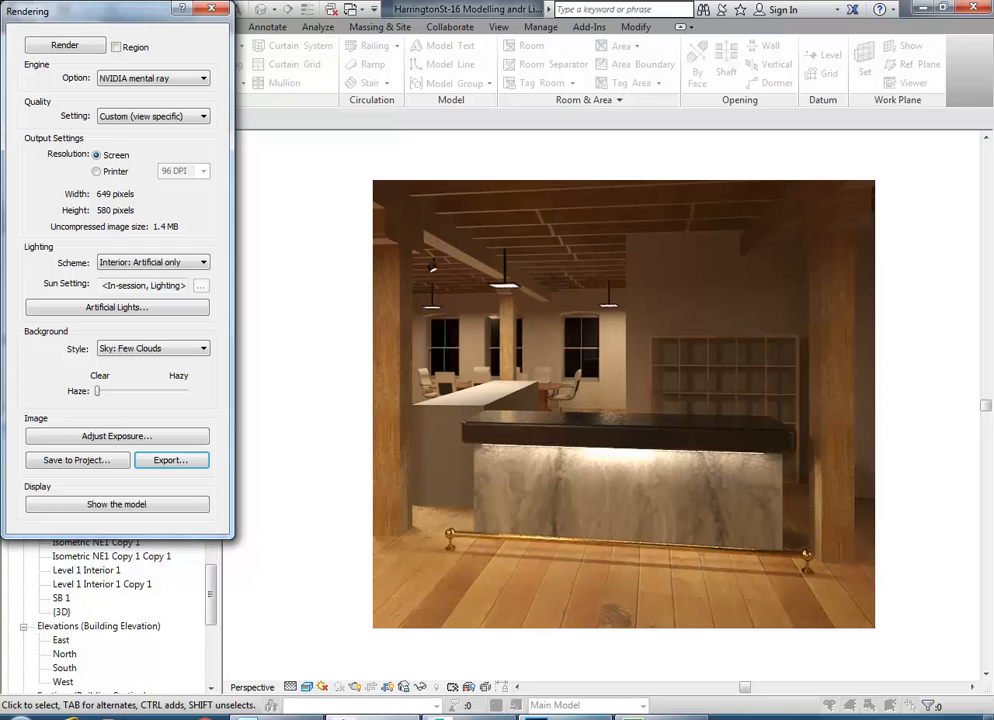
pyautogui.click(168, 462)
pyautogui.click(430, 583)
pyautogui.click(432, 597)
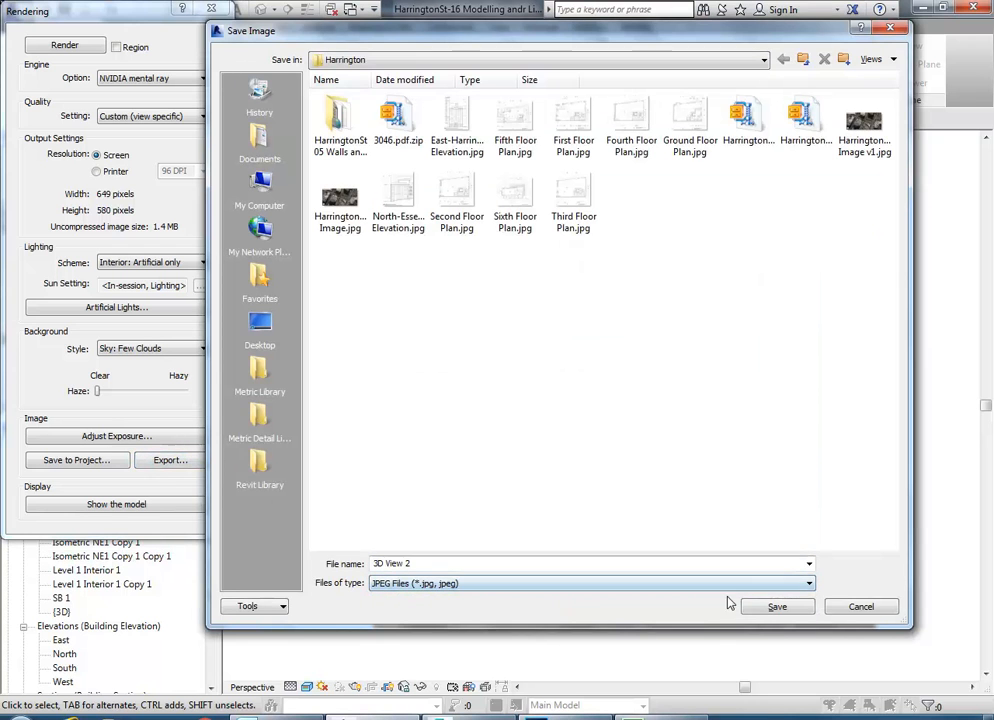
pyautogui.click(758, 606)
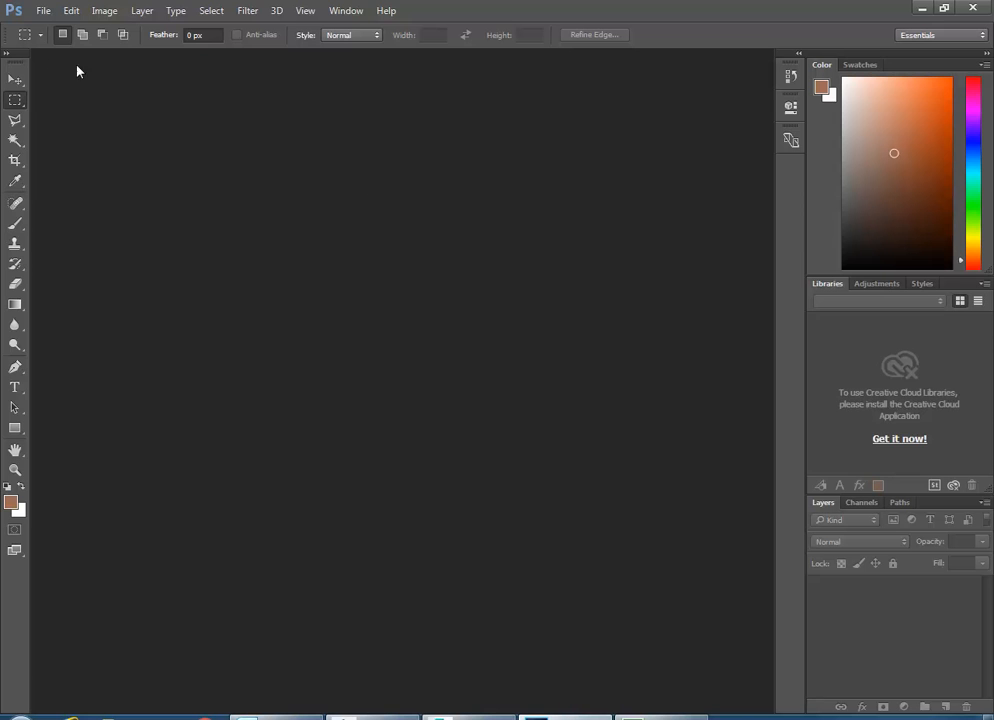
# - In Photoshop, open both 3D View 2.jpg and 3D View 2.png from the 2016\CAD 3\Harrington folder
pyautogui.click(43, 10)
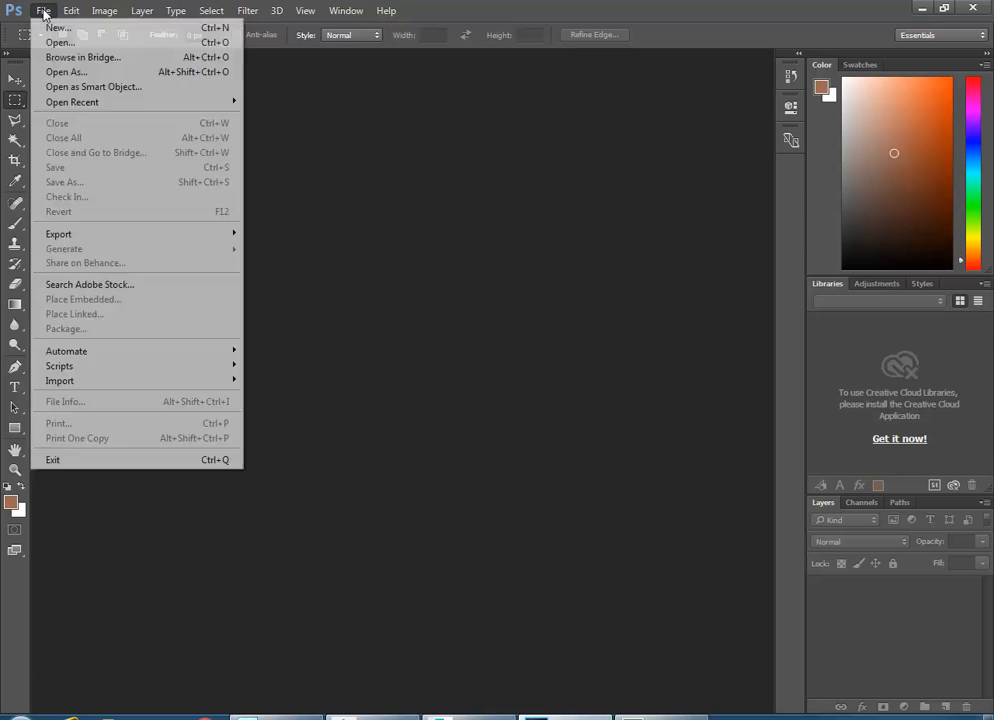
pyautogui.click(55, 43)
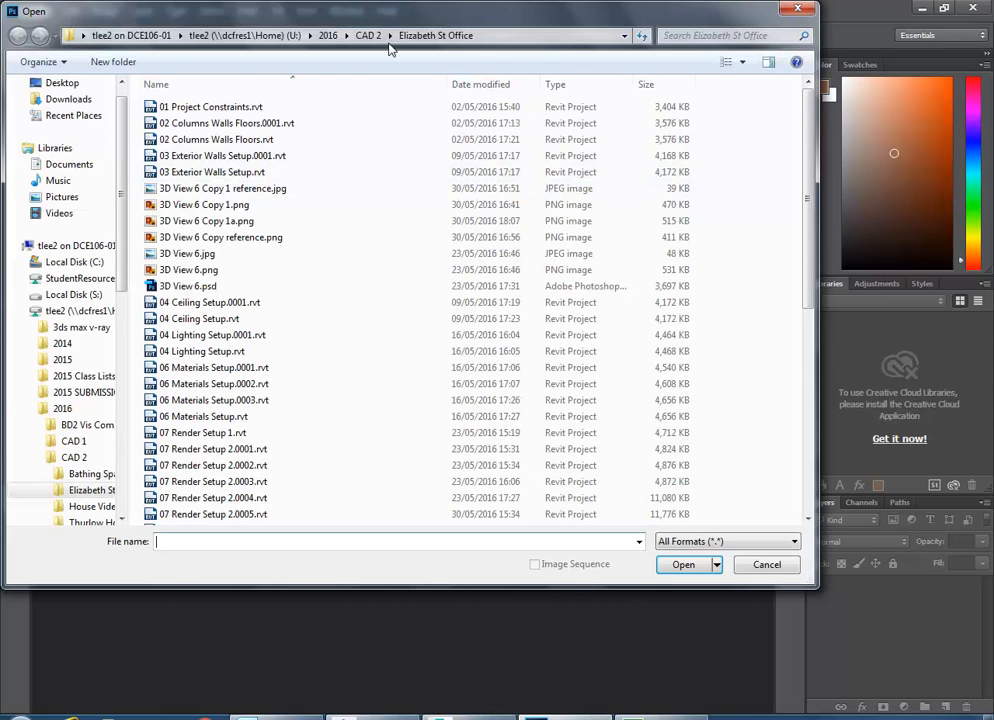
pyautogui.click(330, 37)
pyautogui.doubleClick(171, 155)
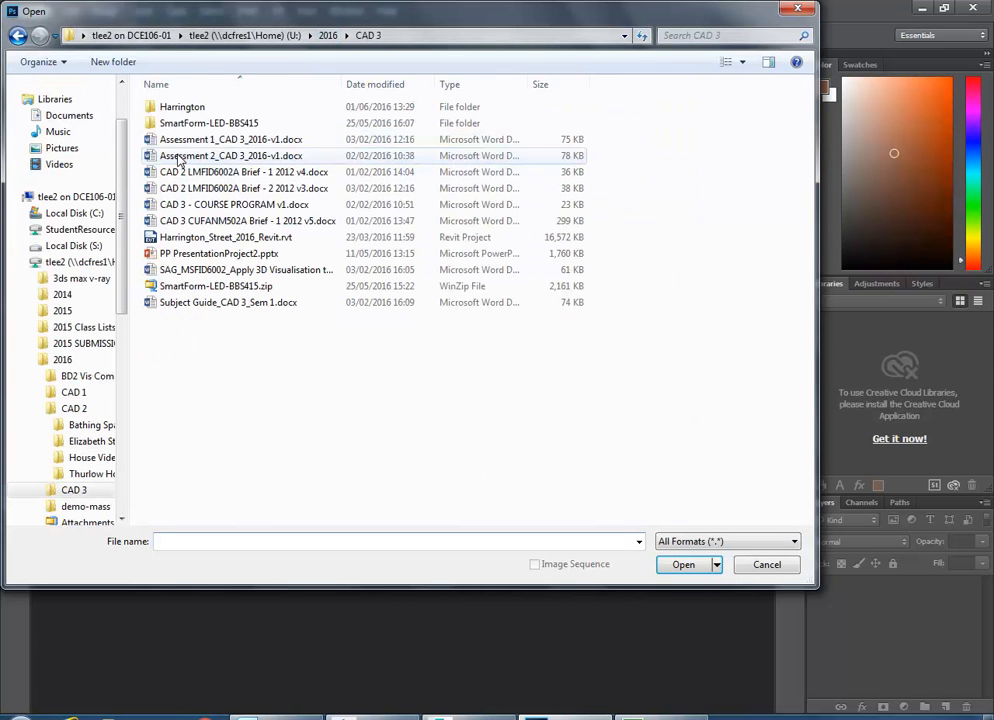
pyautogui.doubleClick(175, 107)
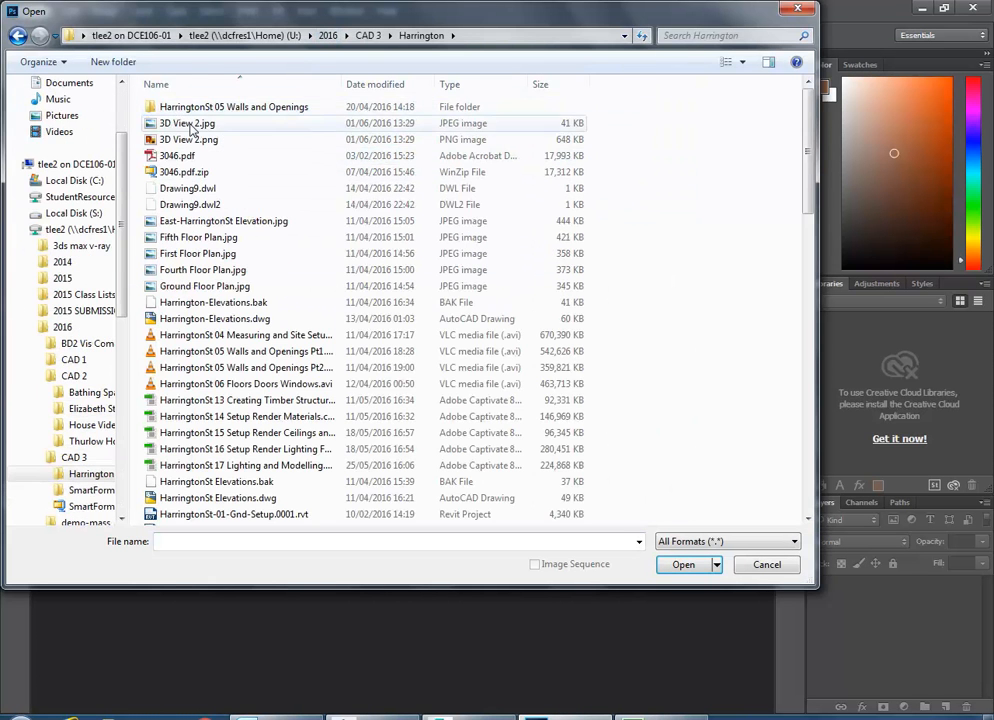
pyautogui.click(192, 124)
pyautogui.keyDown('ctrl'); pyautogui.click(195, 140); pyautogui.keyUp('ctrl')
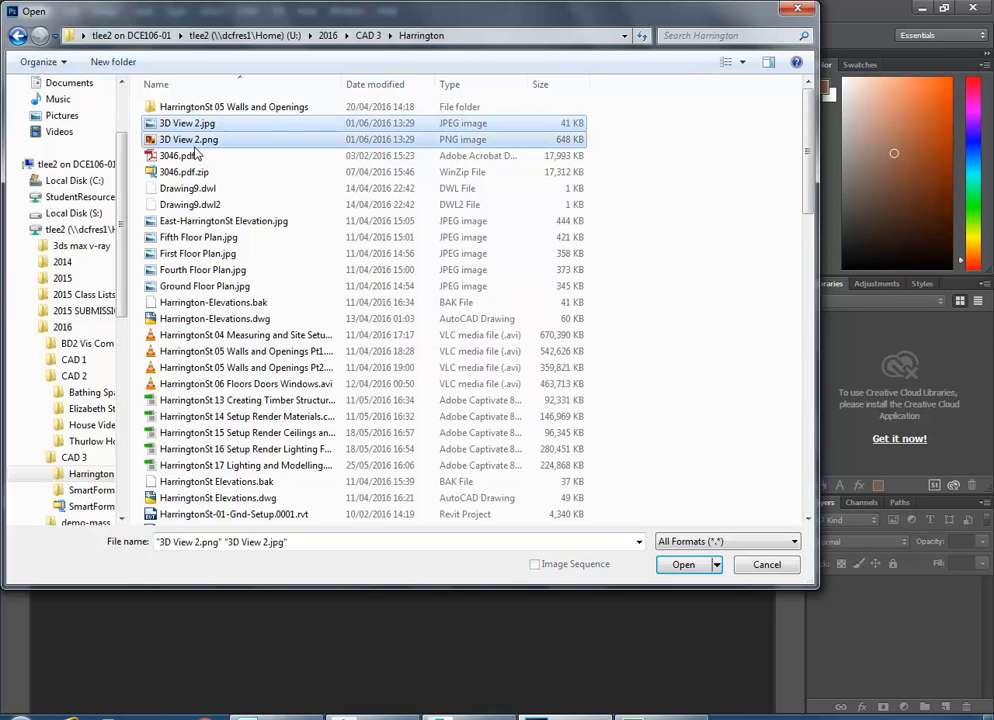
pyautogui.click(683, 564)
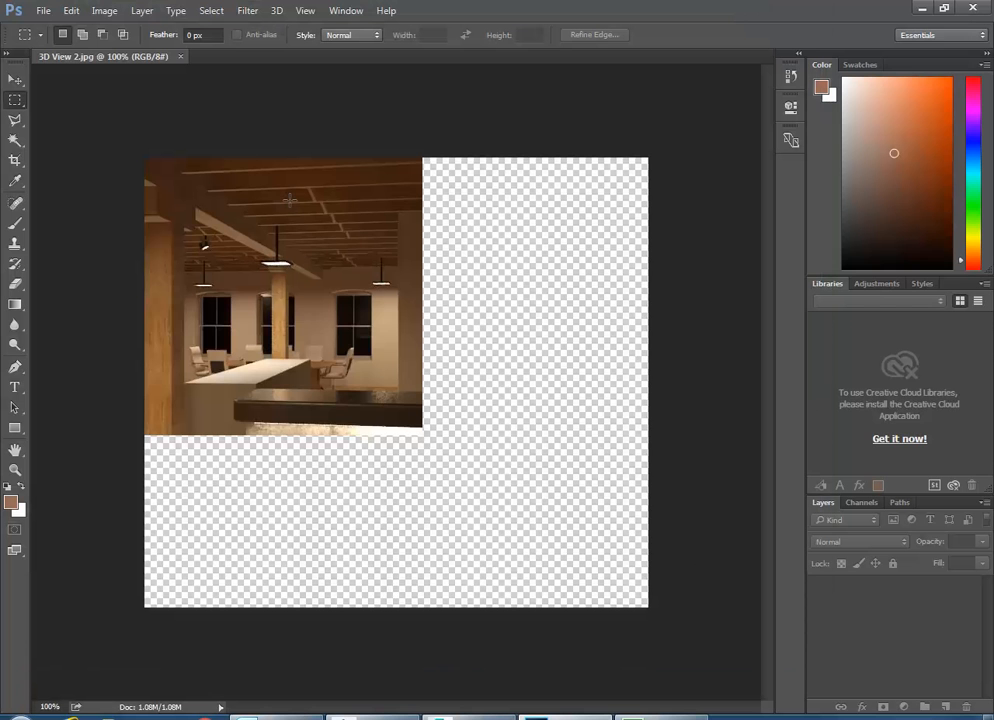
# - Compare the window areas of the JPEG and PNG versions of the rendering
pyautogui.click(118, 57)
pyautogui.click(240, 57)
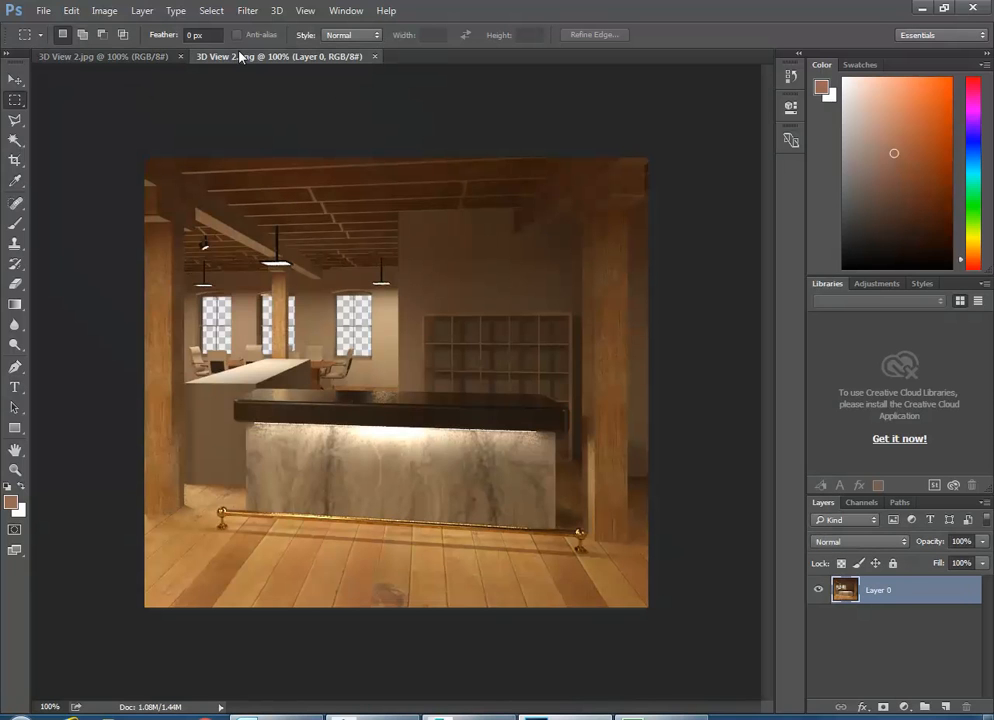
pyautogui.click(70, 58)
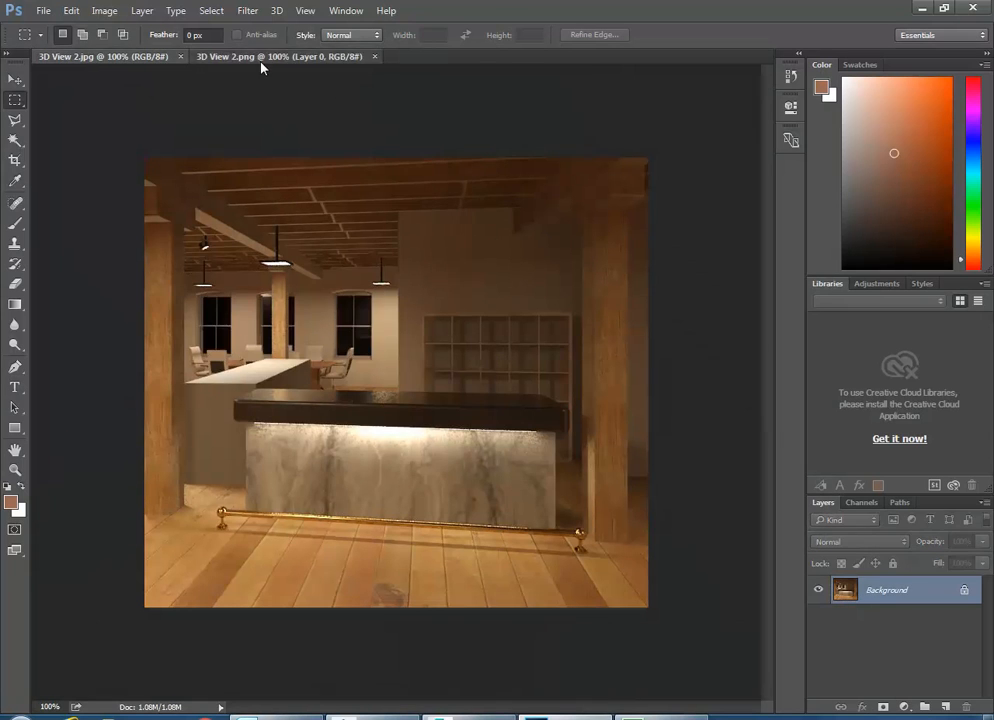
pyautogui.click(260, 60)
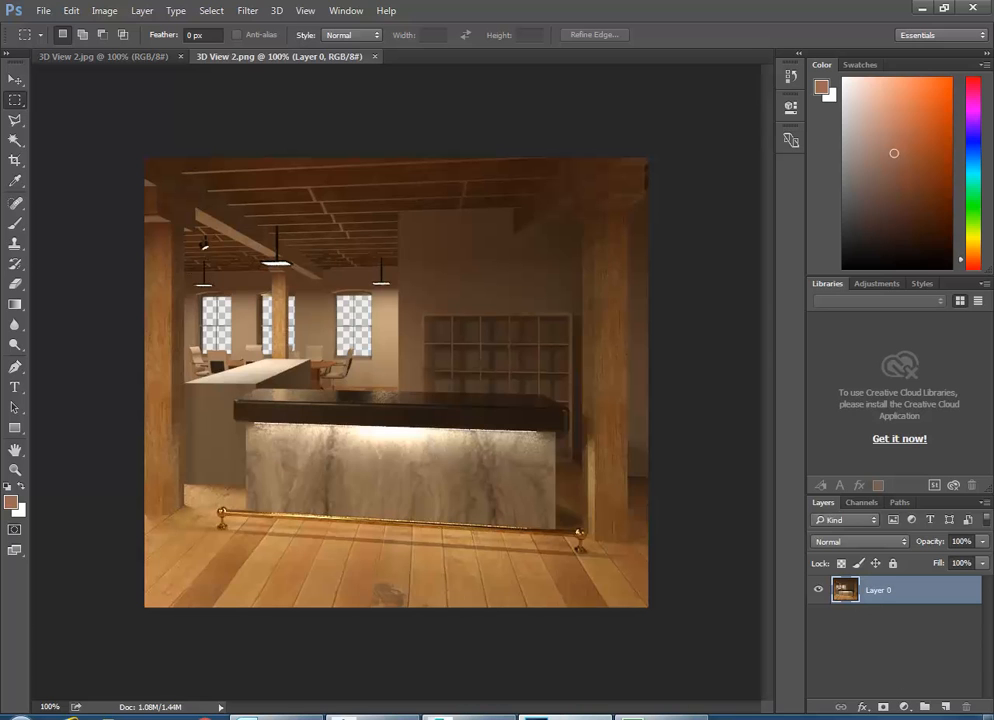
# - Duplicate Layer 0 in 3D View 2.png and hide the original layer
pyautogui.moveTo(526, 650)
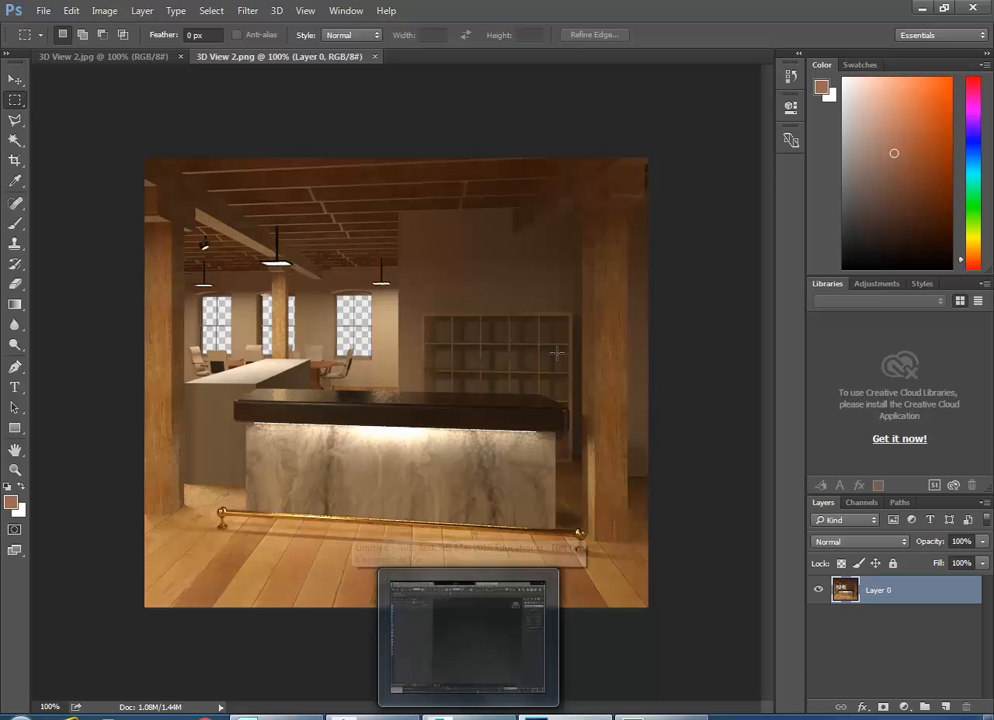
pyautogui.moveTo(843, 590); pyautogui.dragTo(945, 707)
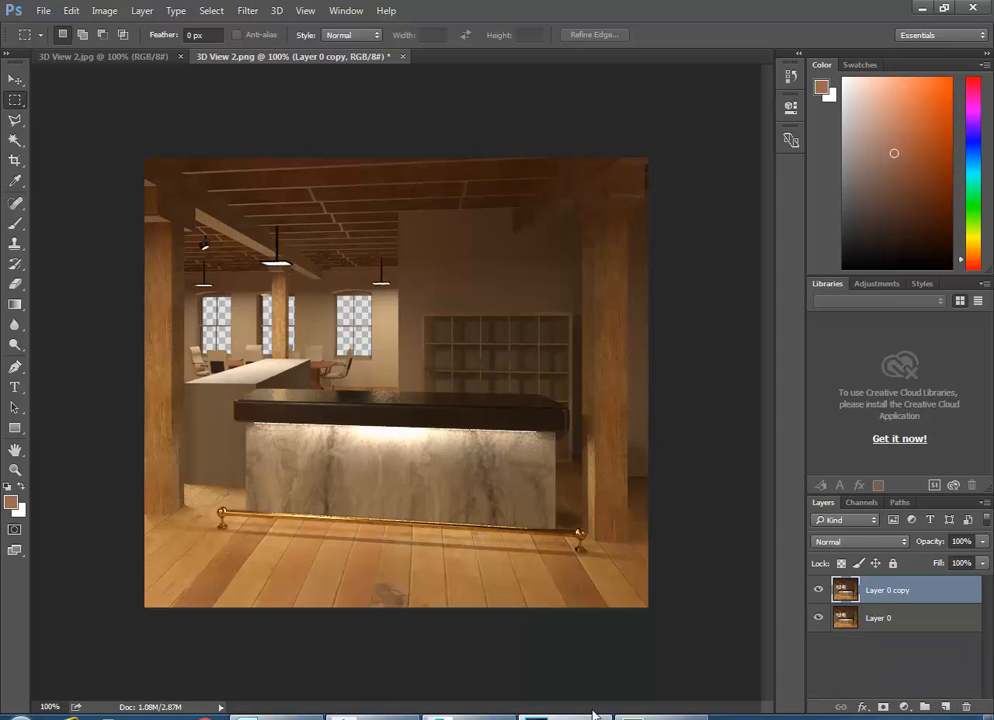
pyautogui.click(819, 620)
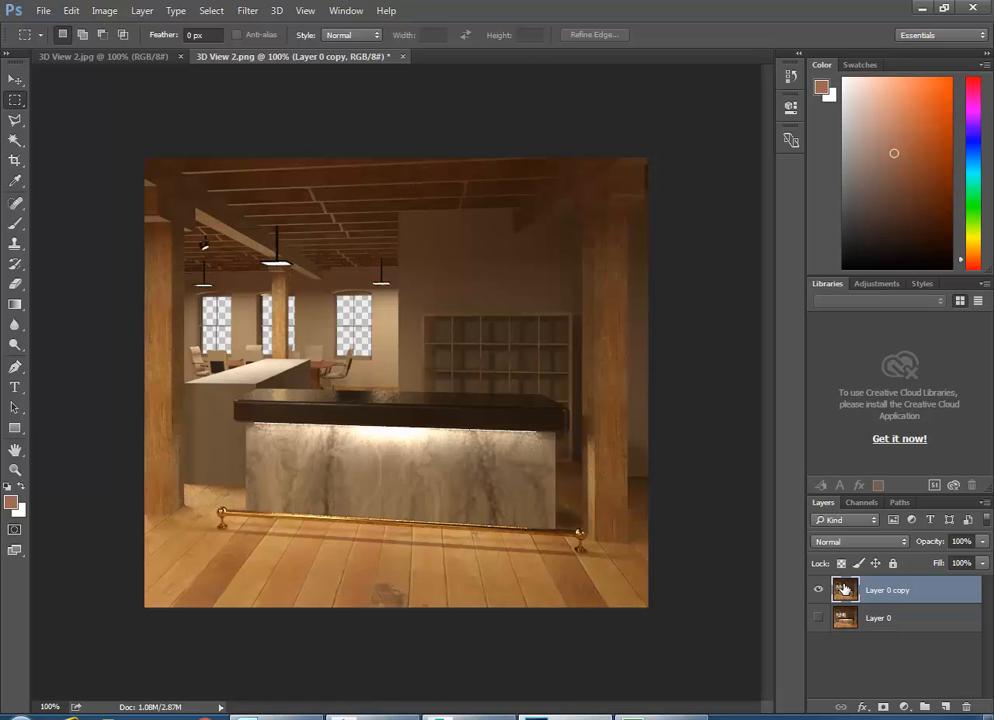
# - Open the dusk sky image DUSKCLD1.JPG from the StudentResources EDU_DC_InteriorDesign\Material Images\background folder
pyautogui.click(103, 9)
pyautogui.moveTo(43, 10)
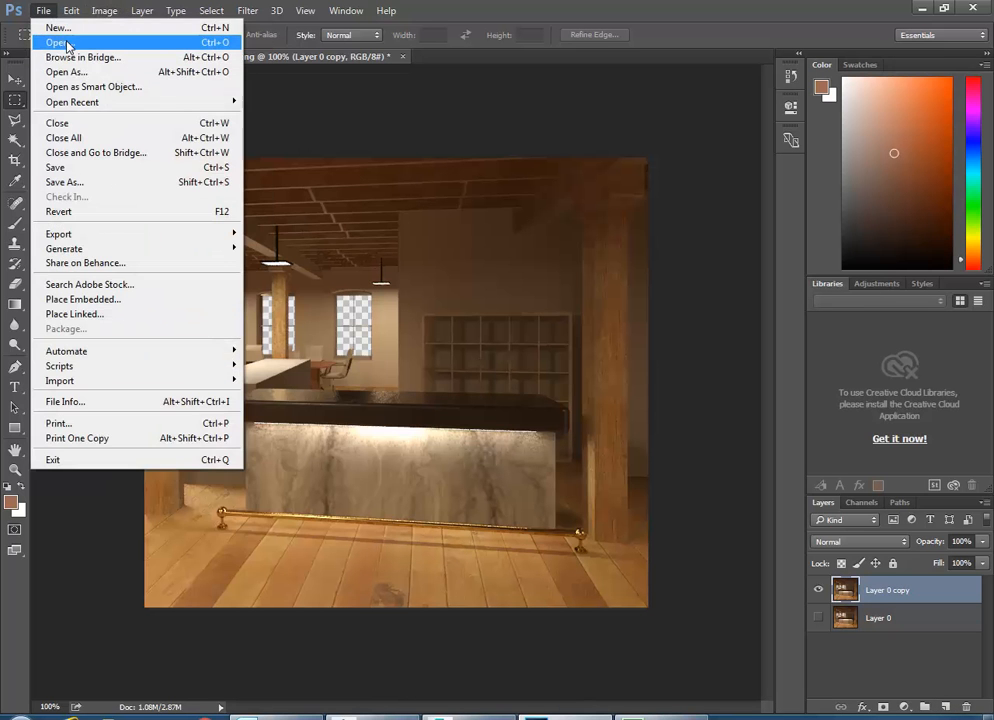
pyautogui.click(62, 44)
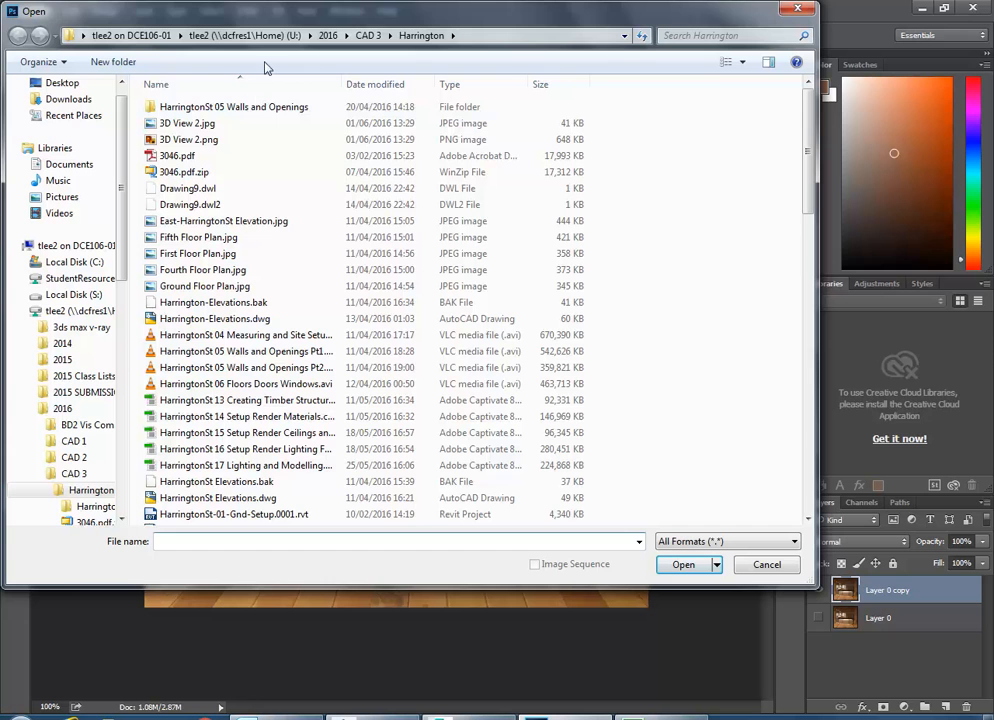
pyautogui.click(62, 278)
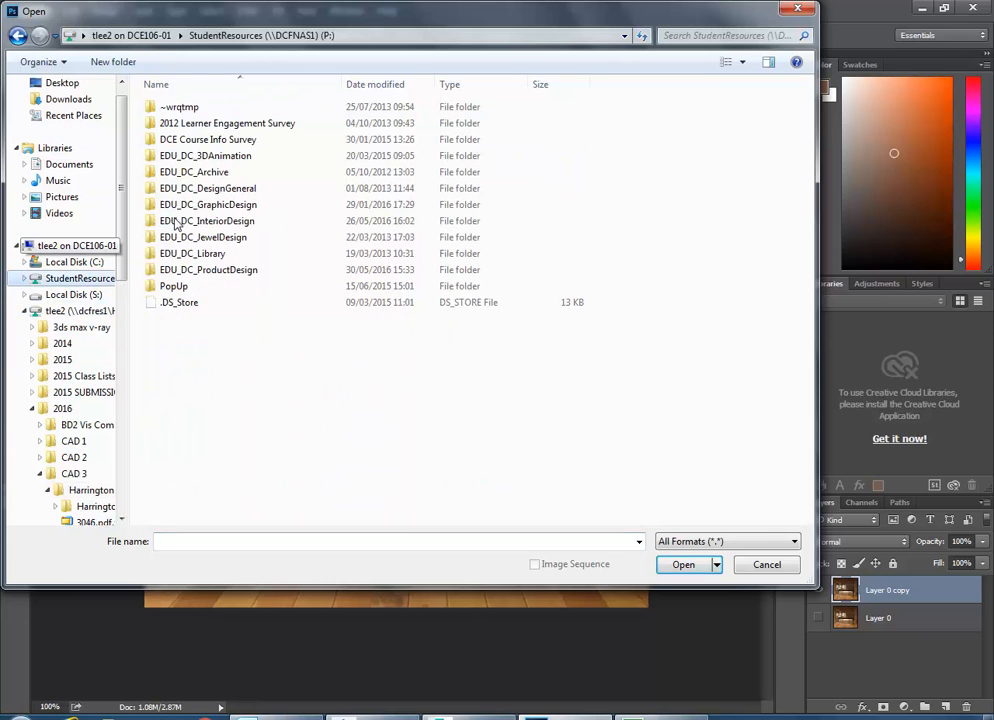
pyautogui.doubleClick(181, 222)
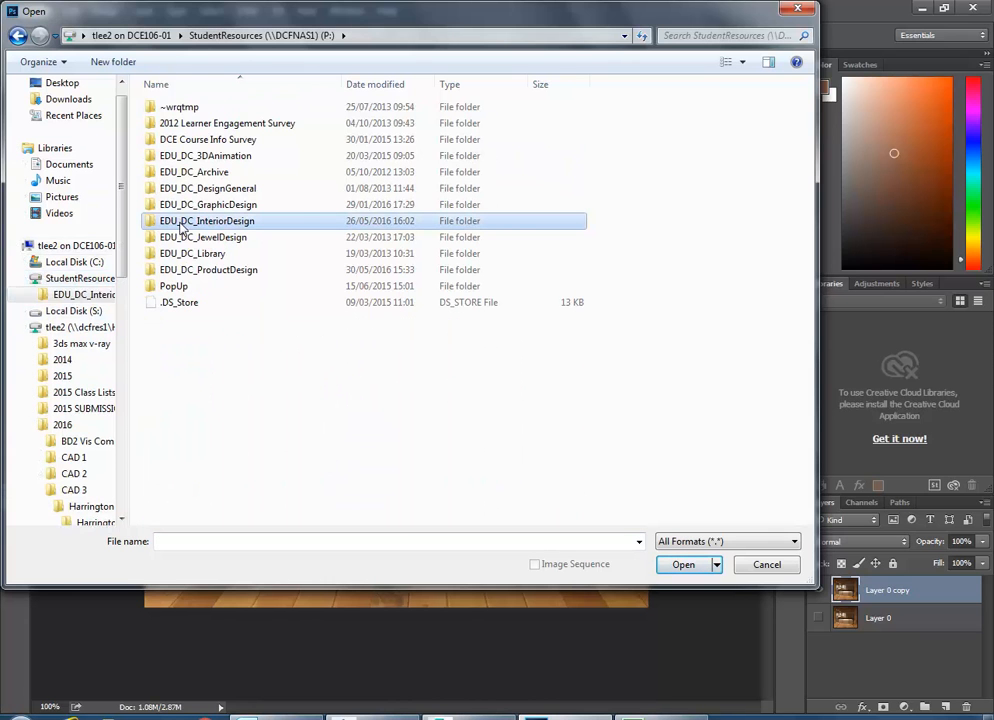
pyautogui.scroll(-3, 186, 334)
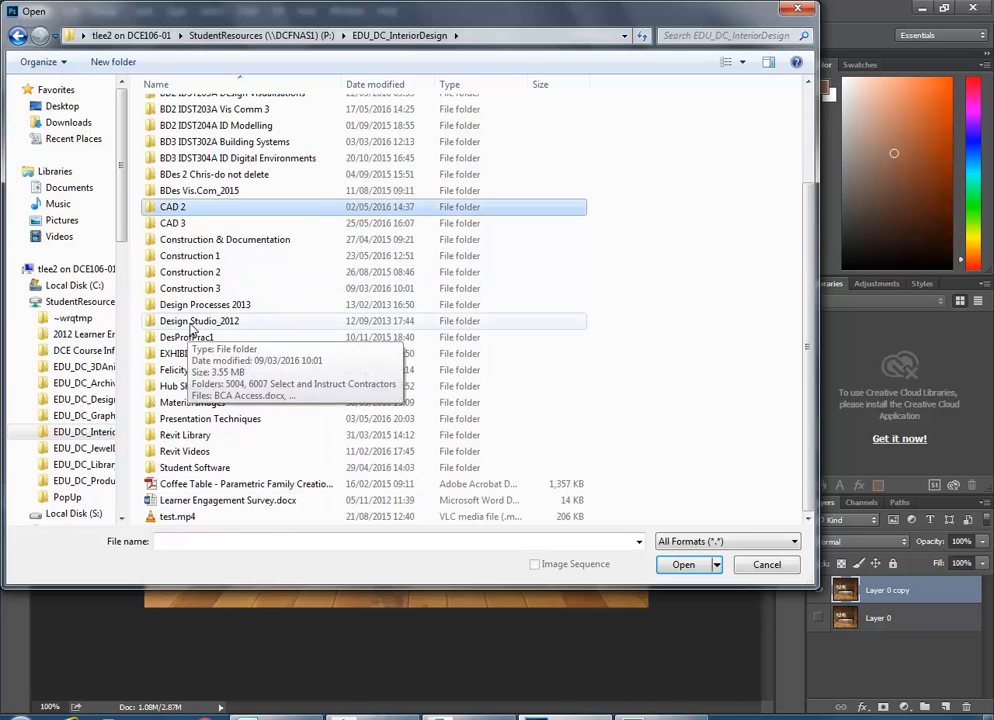
pyautogui.doubleClick(193, 404)
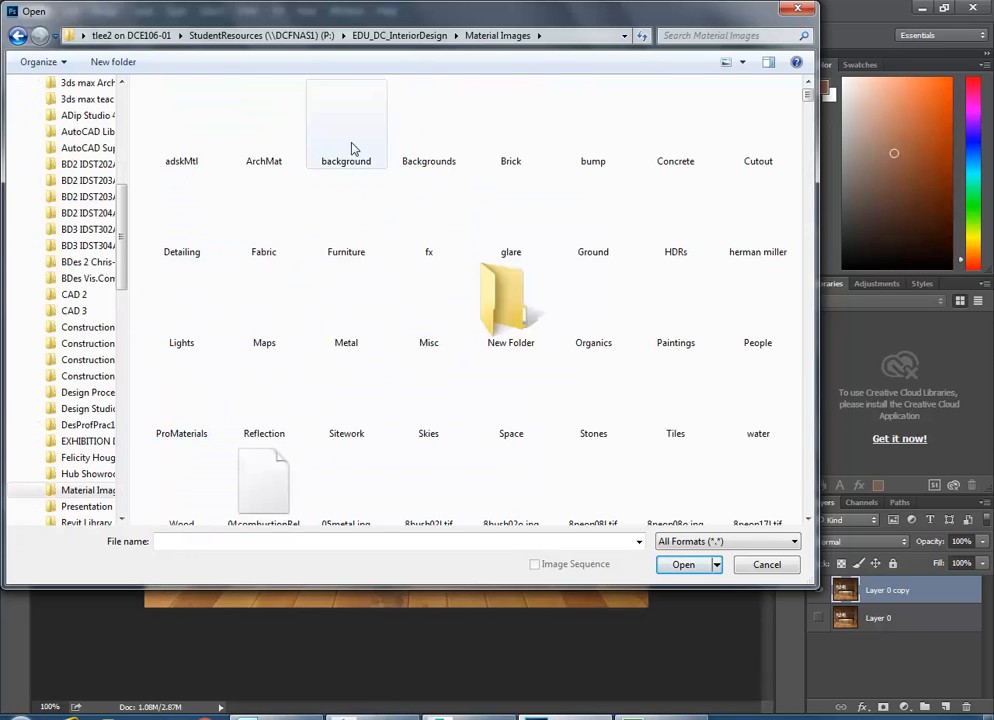
pyautogui.doubleClick(423, 133)
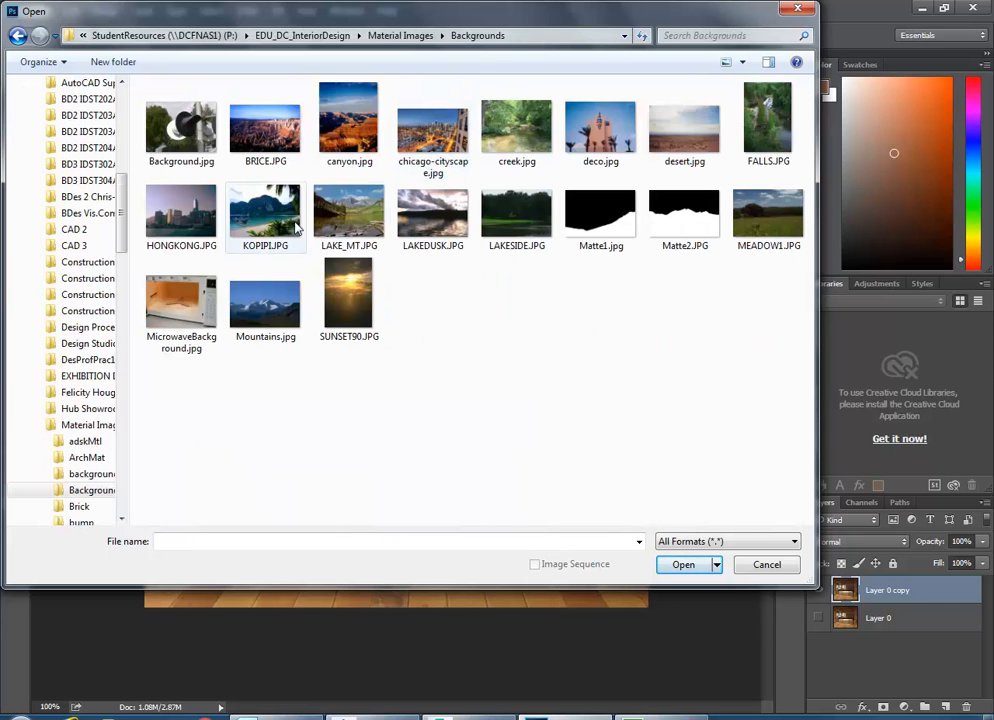
pyautogui.click(18, 35)
pyautogui.doubleClick(350, 135)
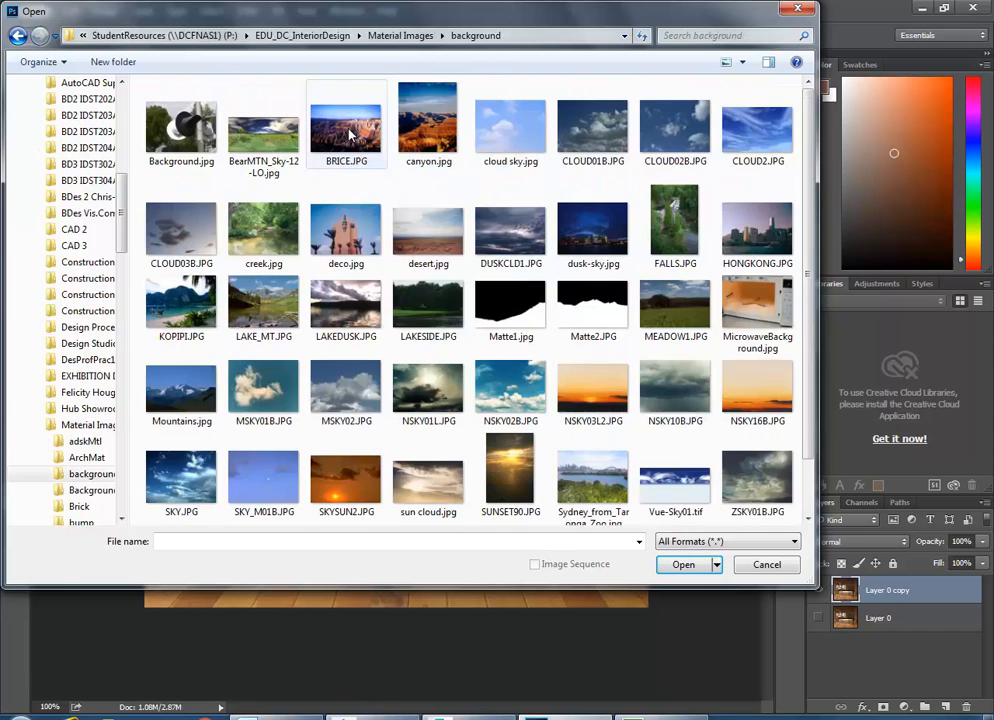
pyautogui.click(512, 232)
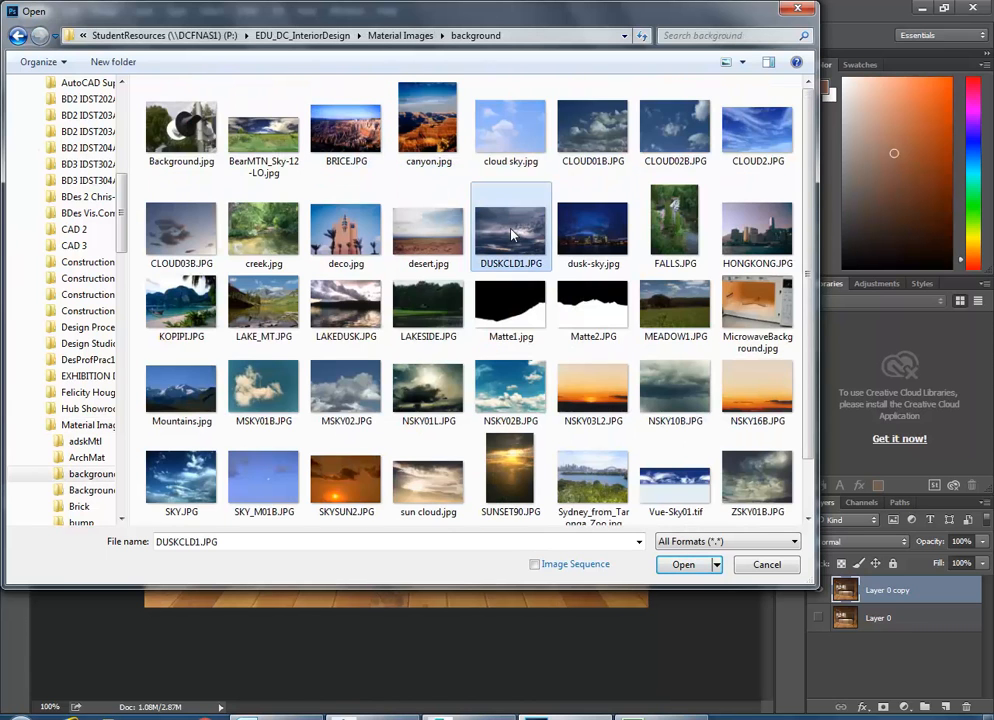
pyautogui.doubleClick(512, 234)
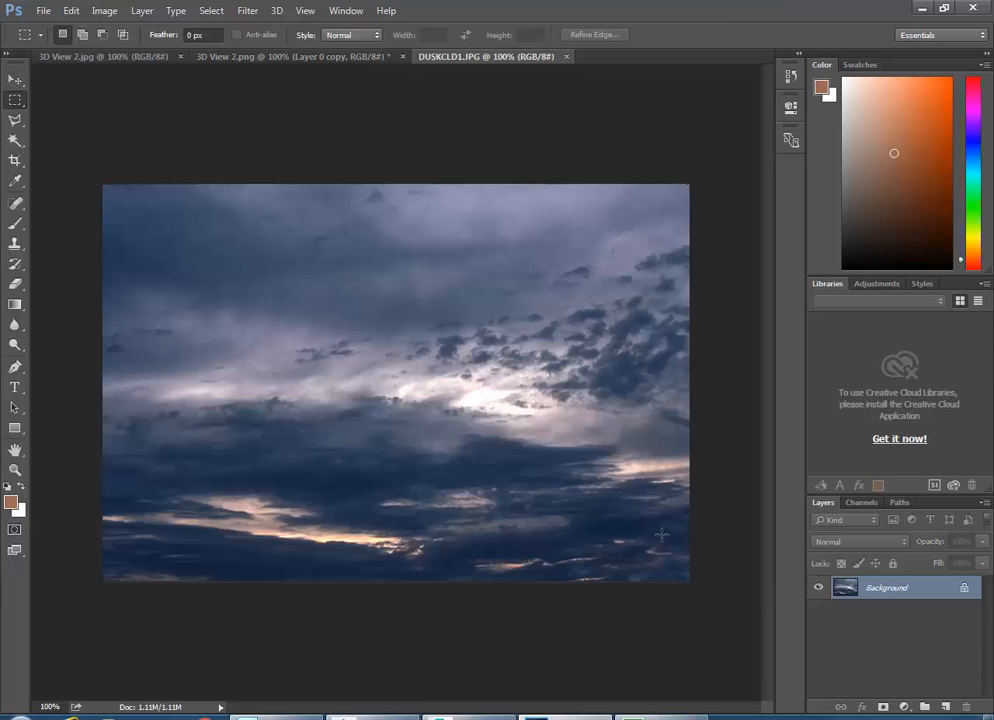
# - Copy the entire sky image and paste it into 3D View 2.png as a layer directly above Layer 0
pyautogui.hotkey('ctrl', 'a')
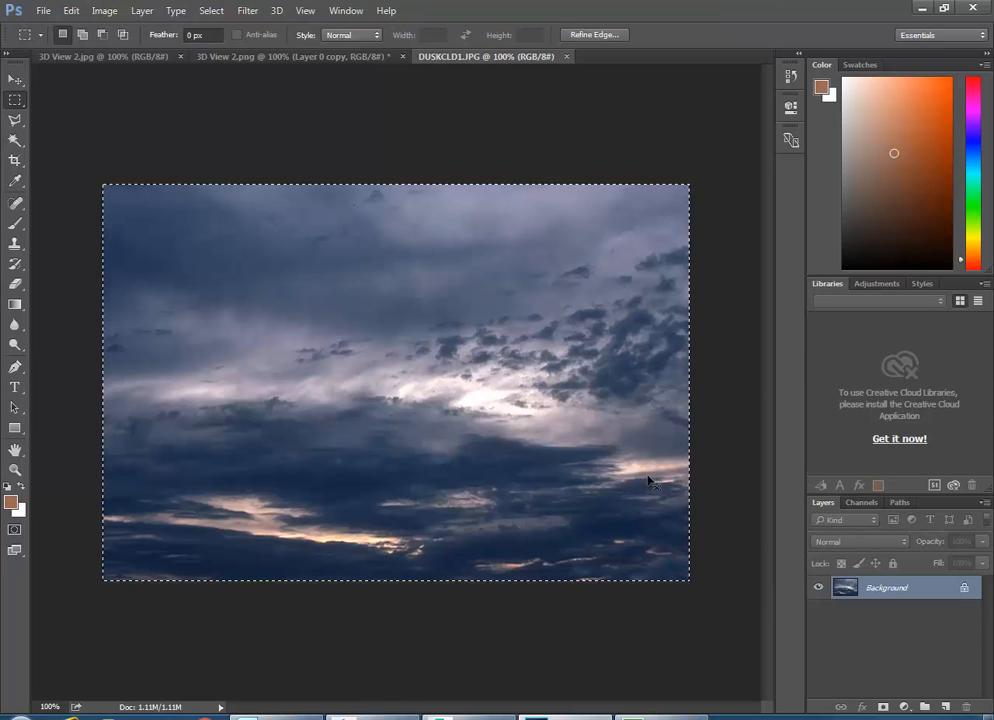
pyautogui.click(299, 57)
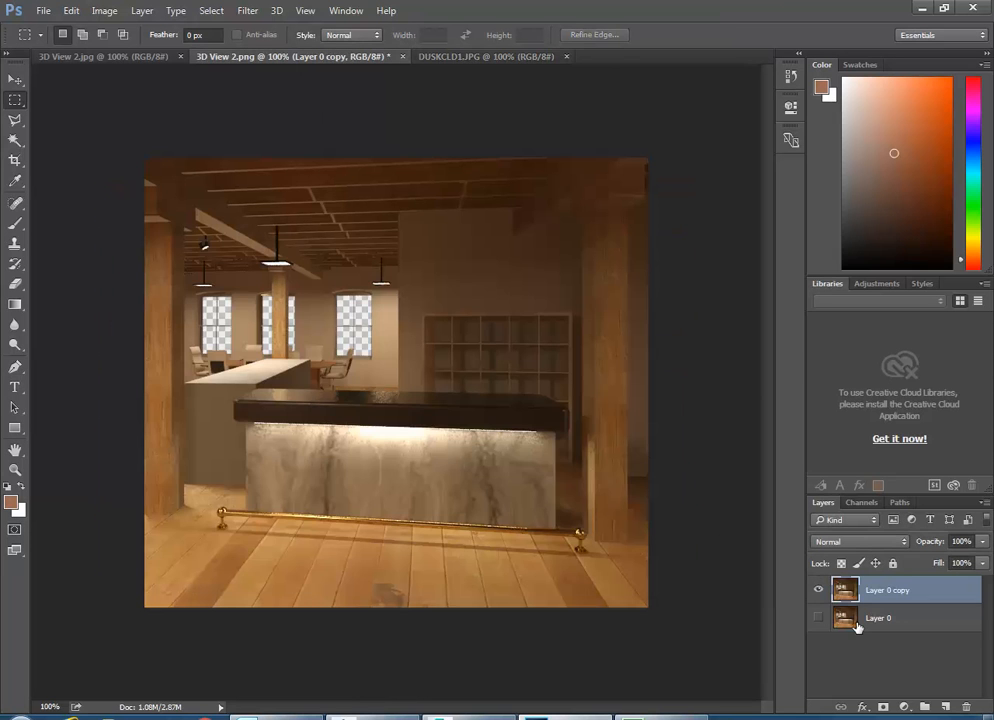
pyautogui.click(852, 622)
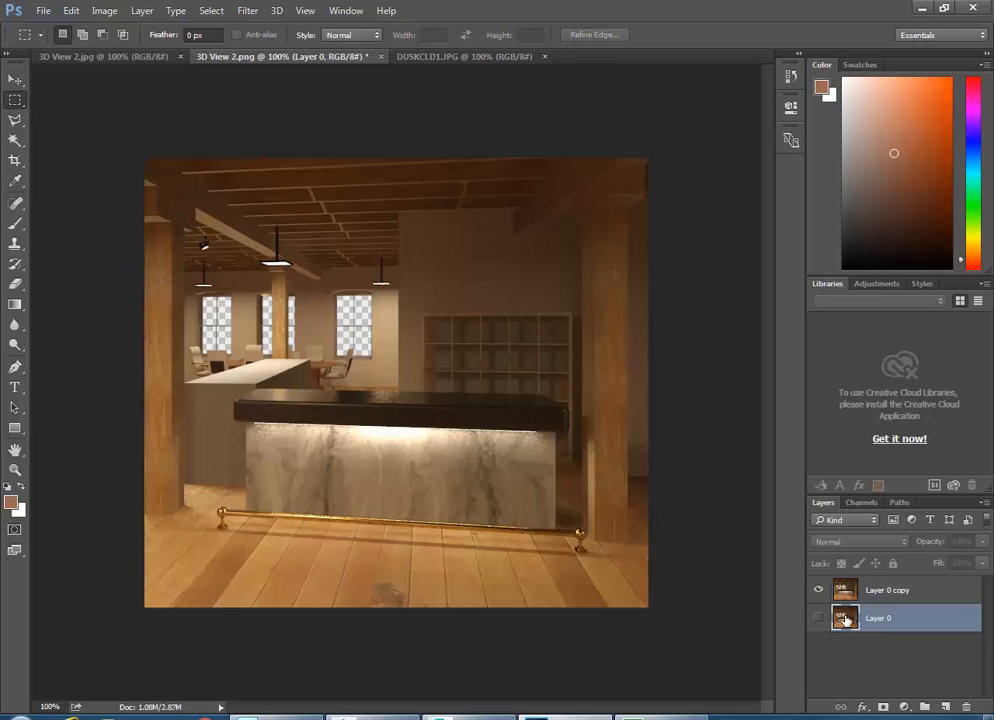
pyautogui.hotkey('ctrl', 'v')
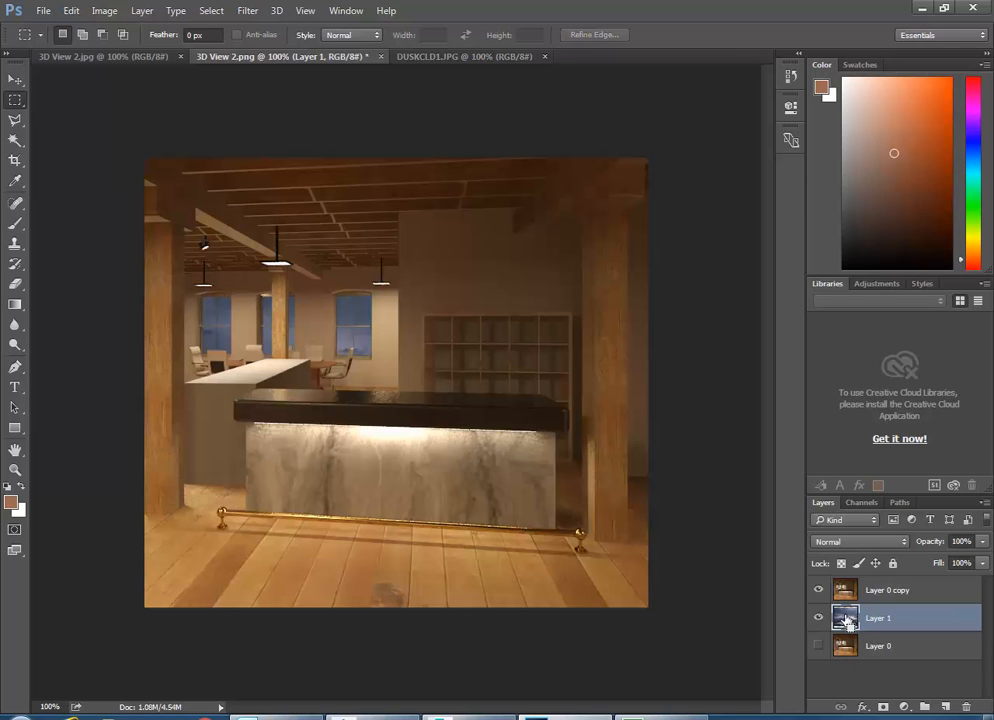
# - Scale the pasted sky layer to about 85% and align it with the canvas's upper-left corner behind the windows
pyautogui.hotkey('ctrl', 't')
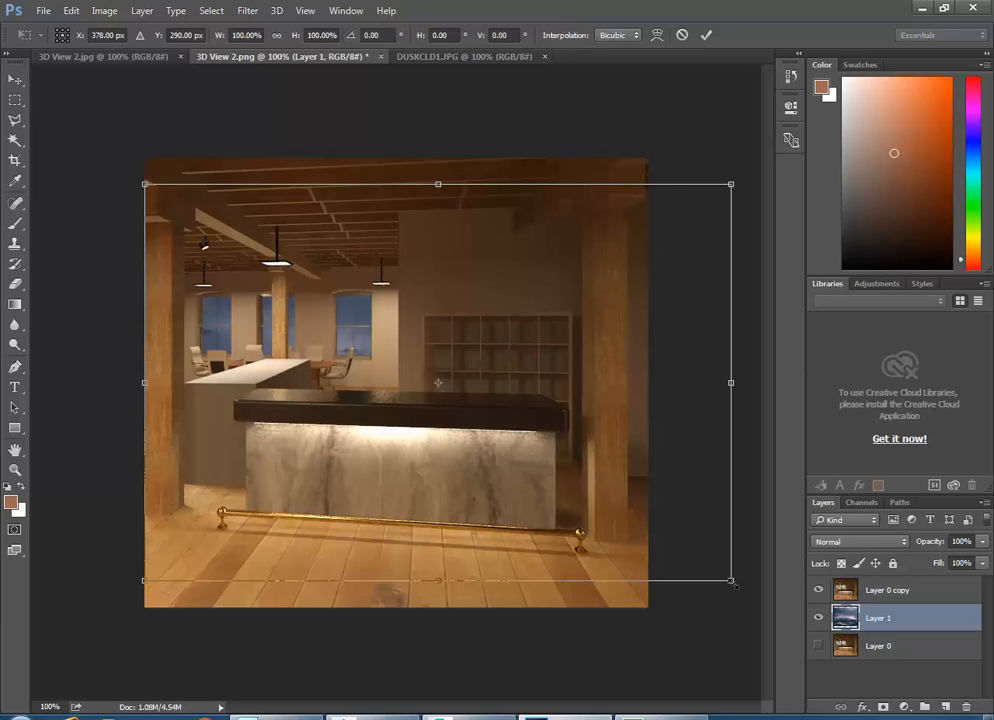
pyautogui.moveTo(731, 580); pyautogui.dragTo(632, 541)
pyautogui.moveTo(533, 446)
pyautogui.mouseDown()
pyautogui.moveTo(531, 402)
pyautogui.moveTo(516, 388)
pyautogui.moveTo(551, 401)
pyautogui.moveTo(549, 373)
pyautogui.moveTo(548, 426)
pyautogui.moveTo(536, 376)
pyautogui.moveTo(536, 430)
pyautogui.moveTo(536, 422)
pyautogui.mouseUp()
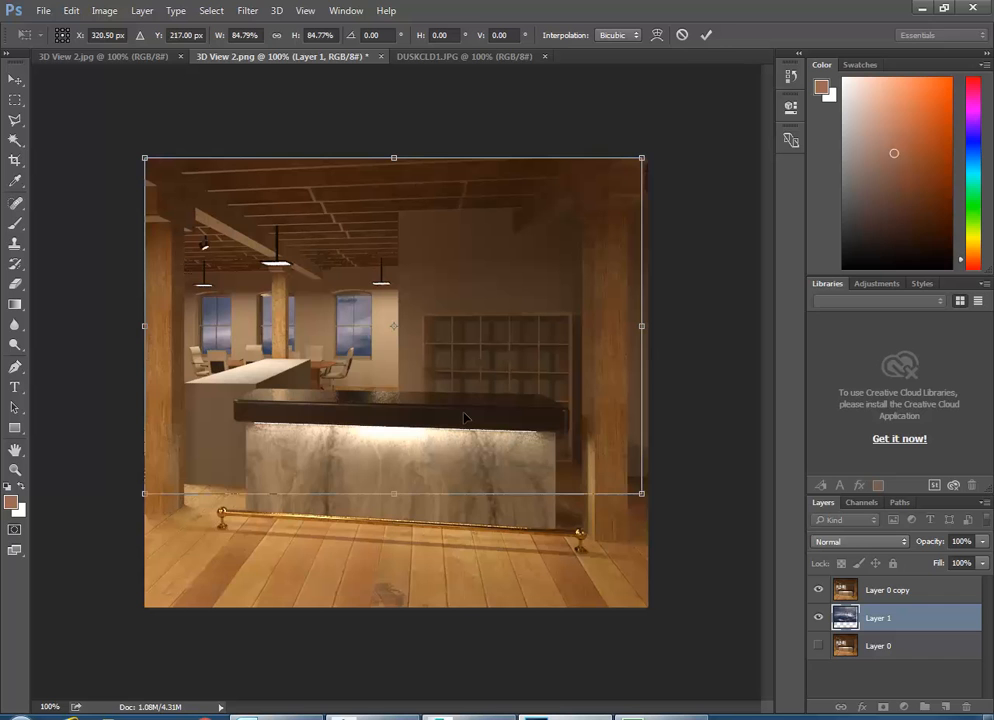
pyautogui.press('Return')
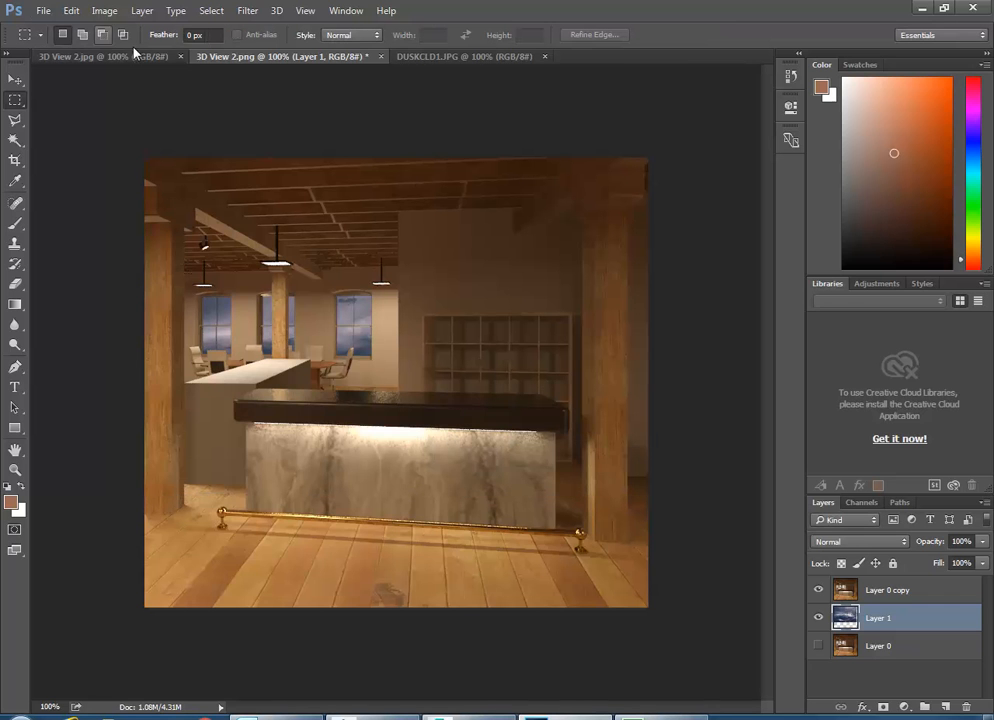
# - Apply an Exposure adjustment of -0.10 with gamma correction 1.14 to the sky layer, and make Layer 0 copy active
pyautogui.click(69, 11)
pyautogui.moveTo(100, 11)
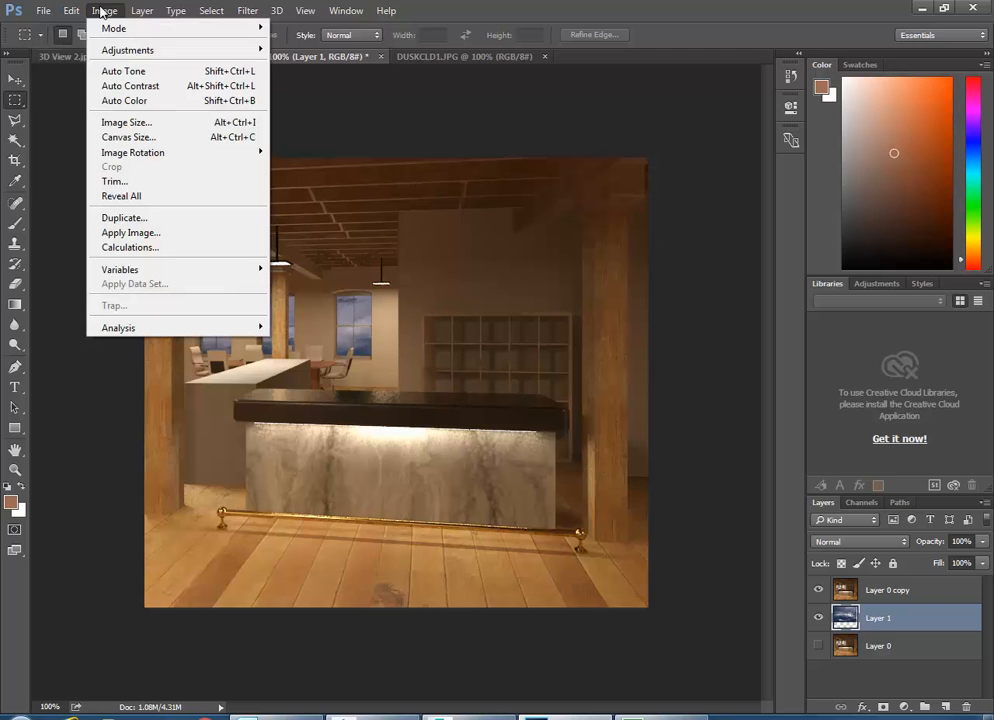
pyautogui.moveTo(187, 51)
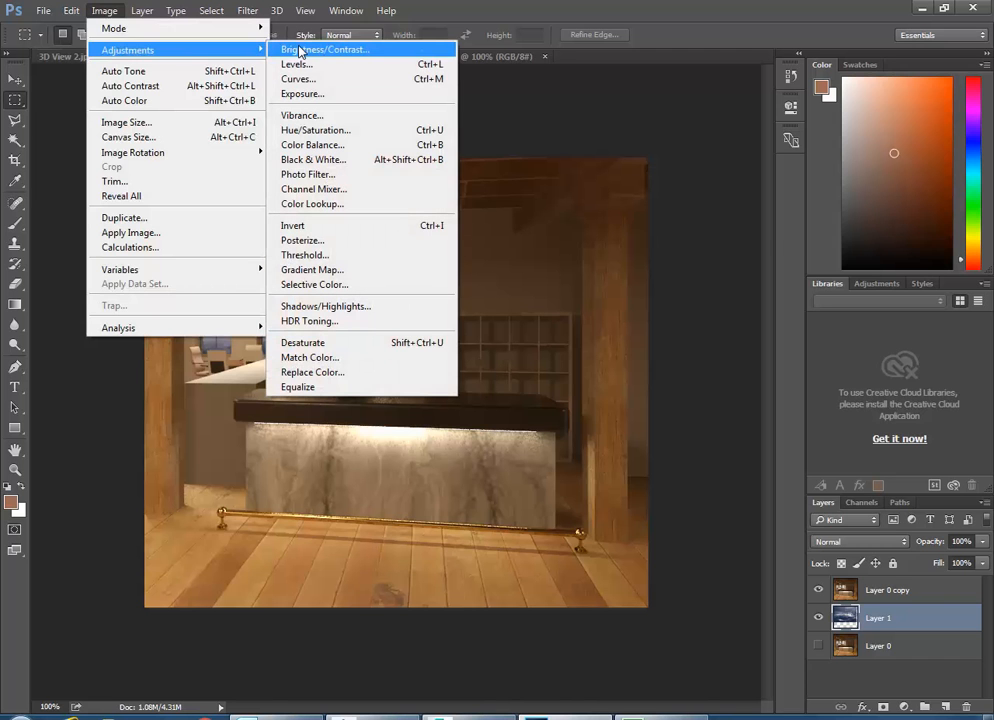
pyautogui.click(302, 93)
pyautogui.moveTo(741, 150)
pyautogui.mouseDown()
pyautogui.moveTo(732, 149)
pyautogui.moveTo(740, 150)
pyautogui.mouseUp()
pyautogui.moveTo(741, 214)
pyautogui.mouseDown()
pyautogui.moveTo(757, 216)
pyautogui.moveTo(731, 222)
pyautogui.mouseUp()
pyautogui.moveTo(737, 221); pyautogui.dragTo(732, 222)
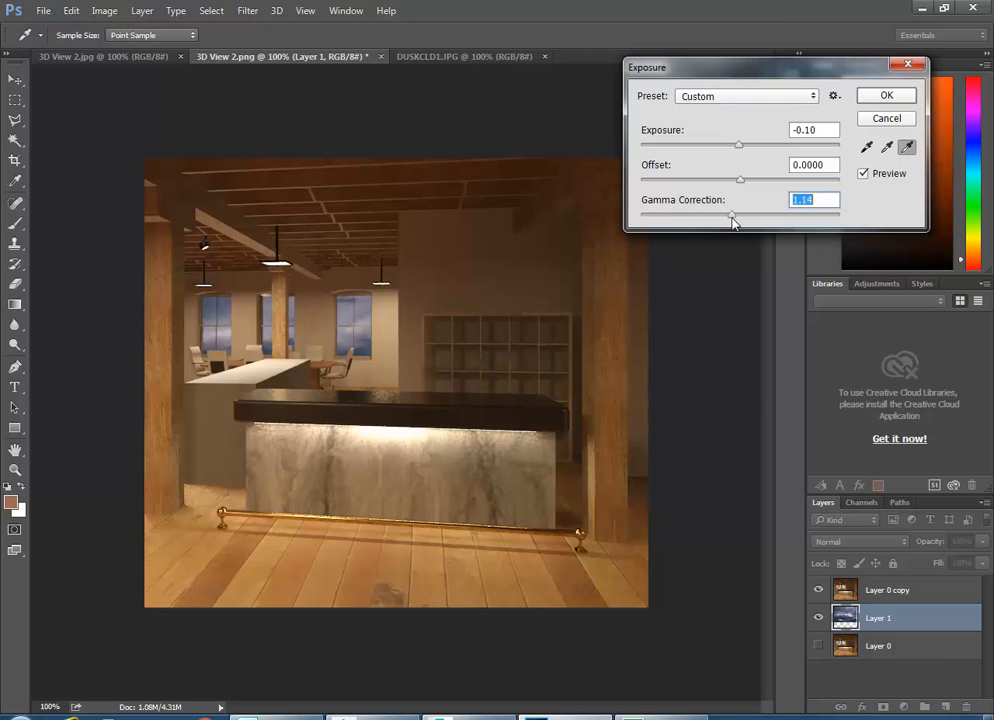
pyautogui.click(886, 95)
pyautogui.press('m')
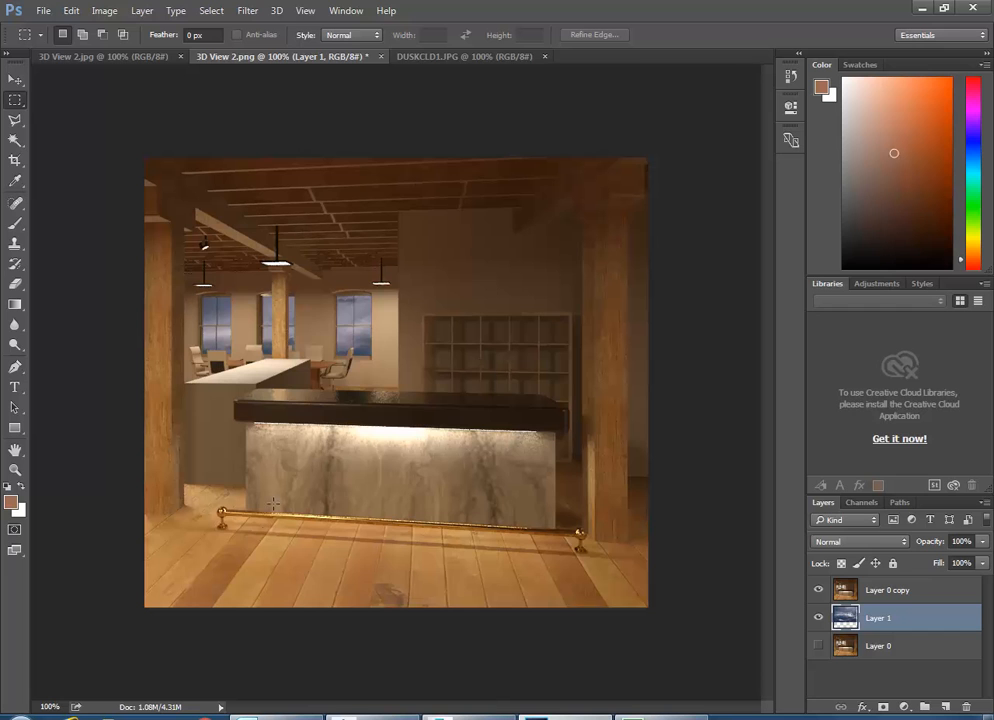
pyautogui.hotkey('alt', ']')
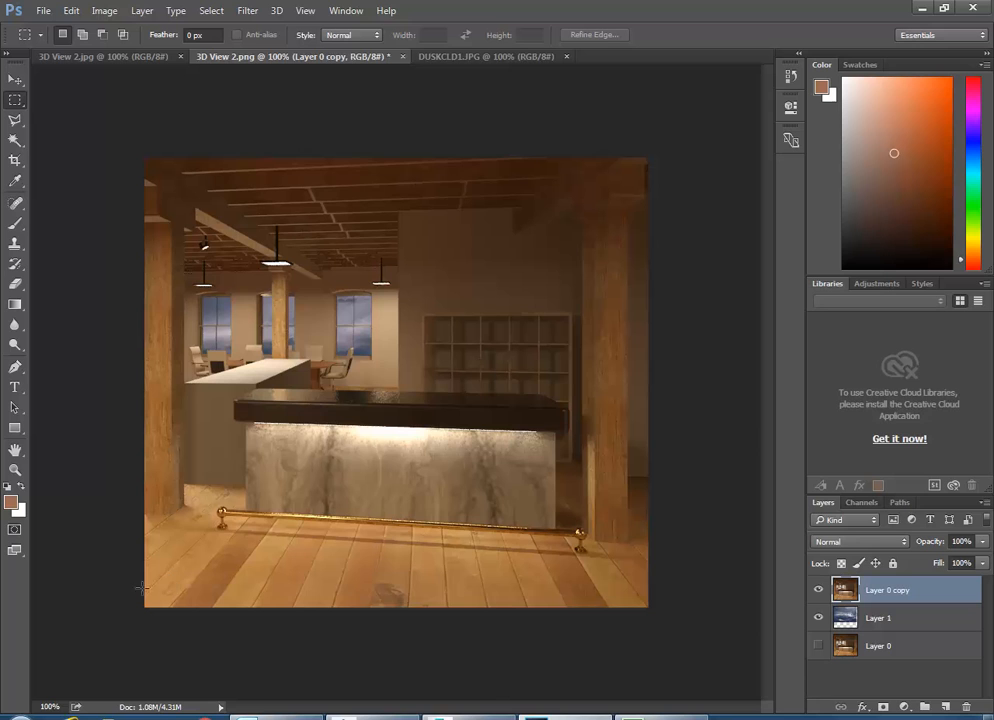
pyautogui.click(70, 717)
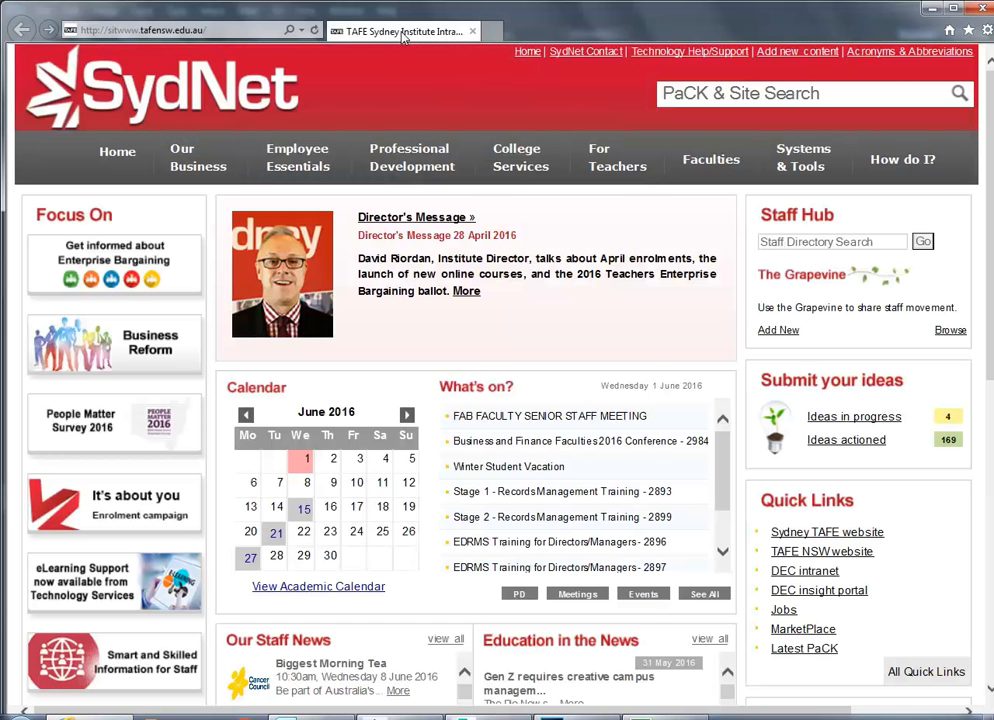
pyautogui.moveTo(410, 157)
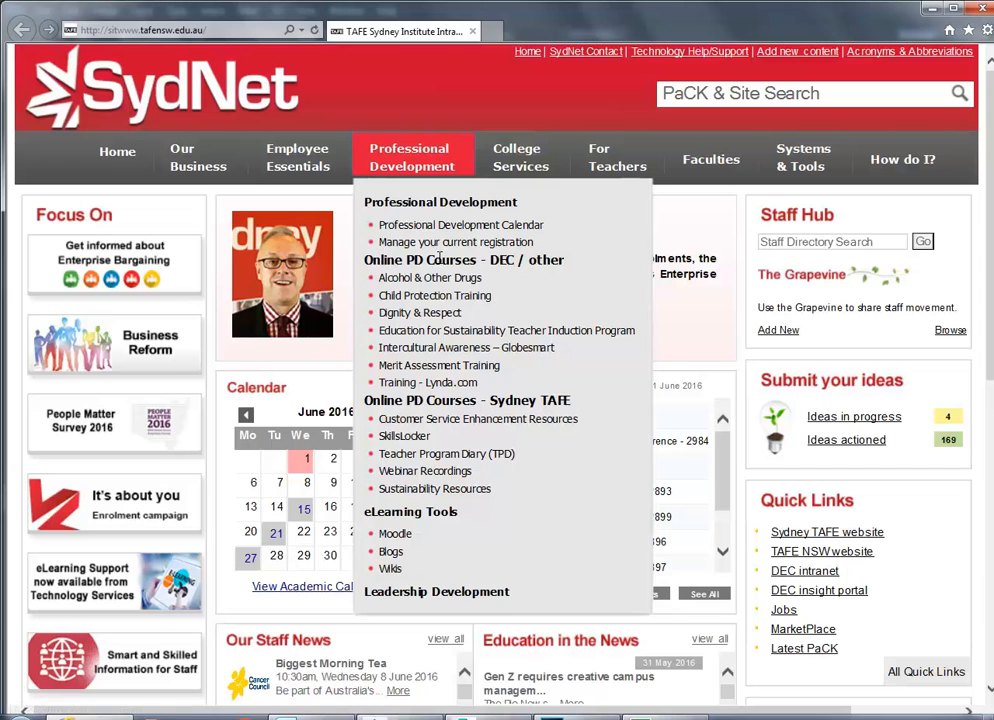
pyautogui.click(219, 31)
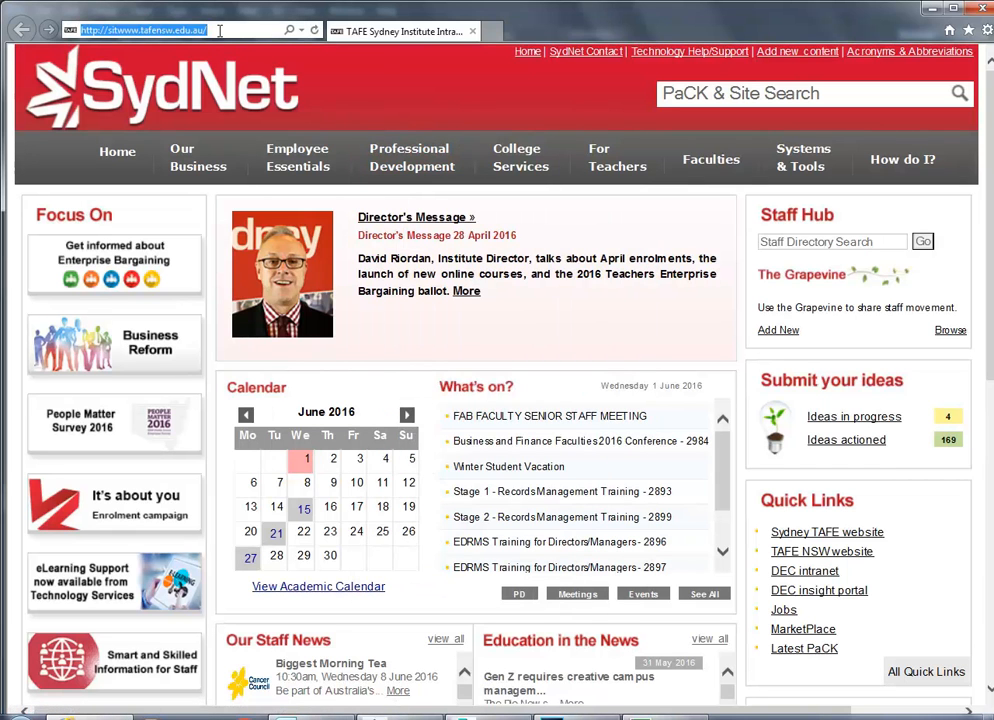
pyautogui.write('www.google.com/')
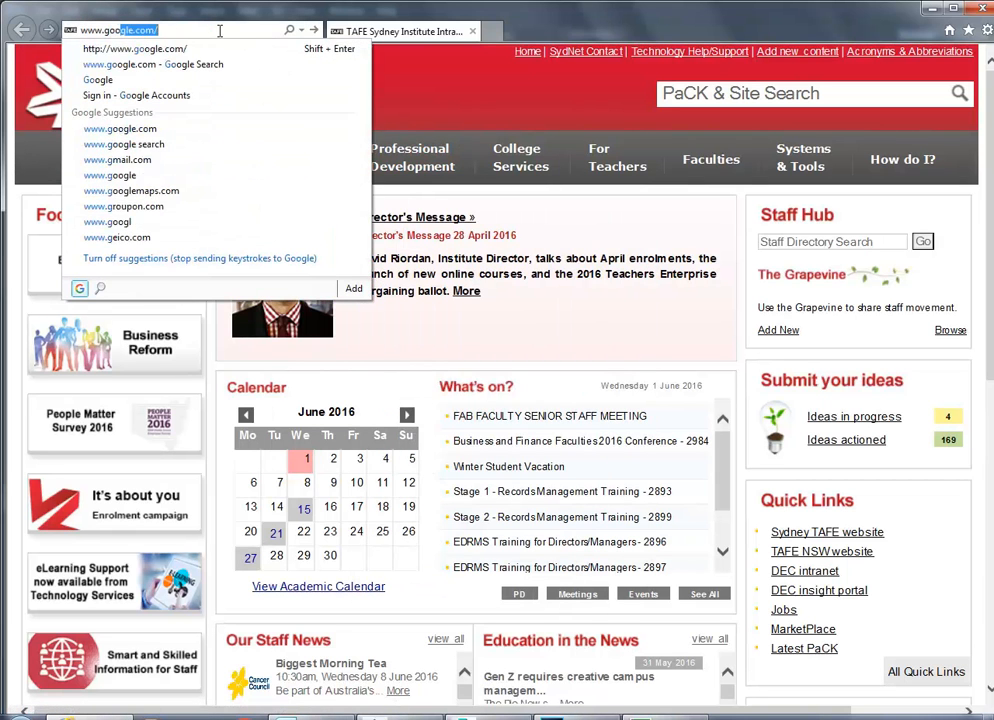
pyautogui.press('Return')
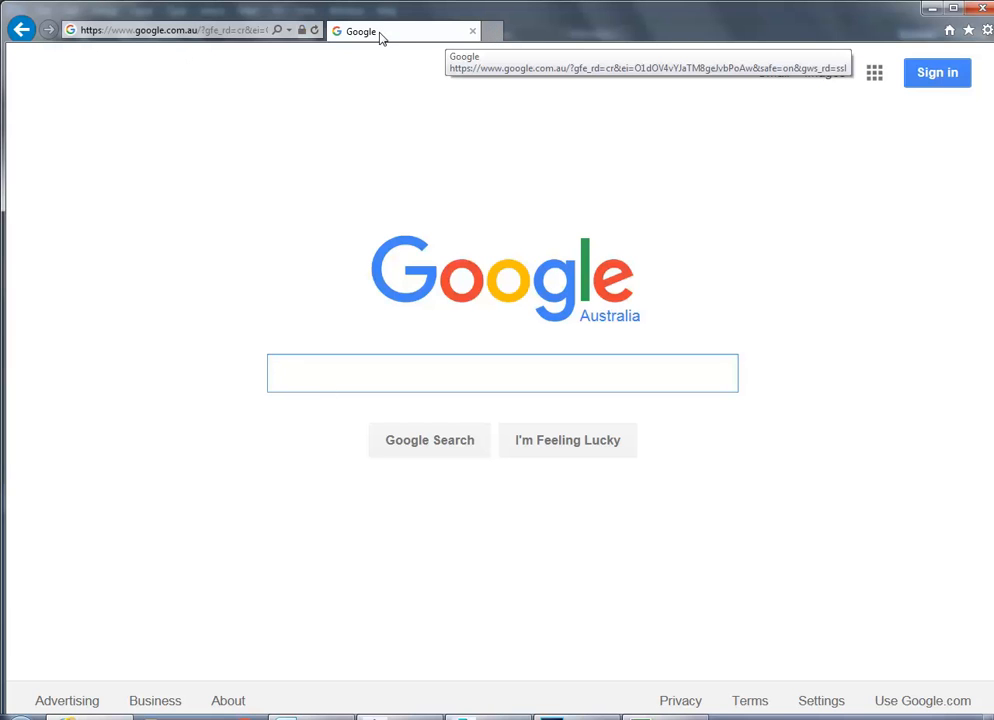
# - Search Google for the author of Visualizing Architecture by name and open the visualizingarchitecture.com site
pyautogui.write('alex hogr')
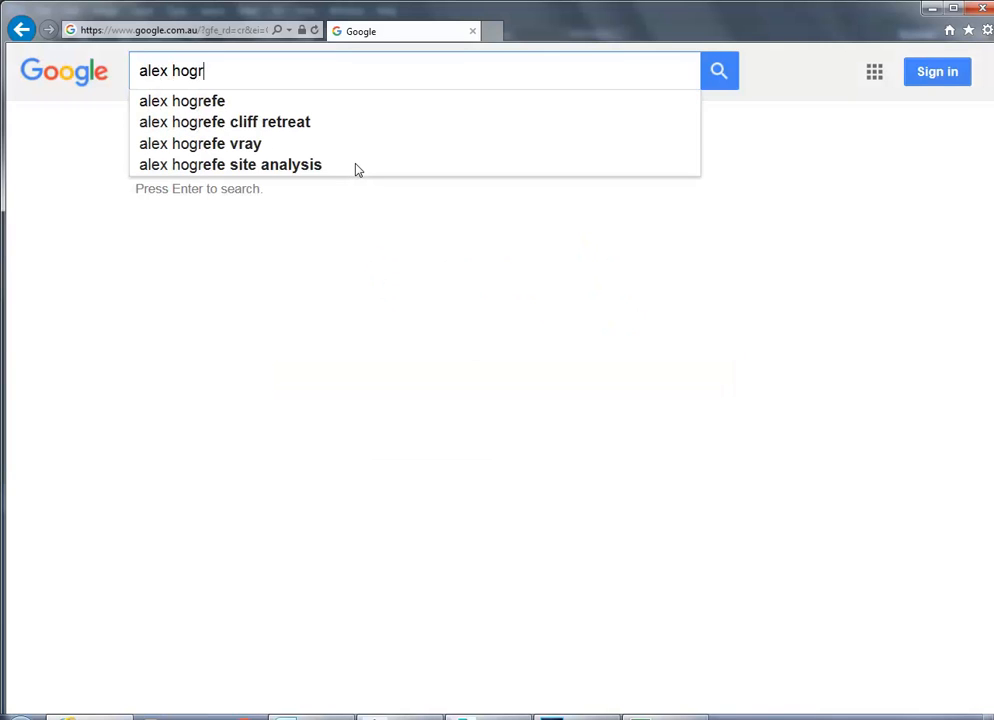
pyautogui.write('e')
pyautogui.click(222, 102)
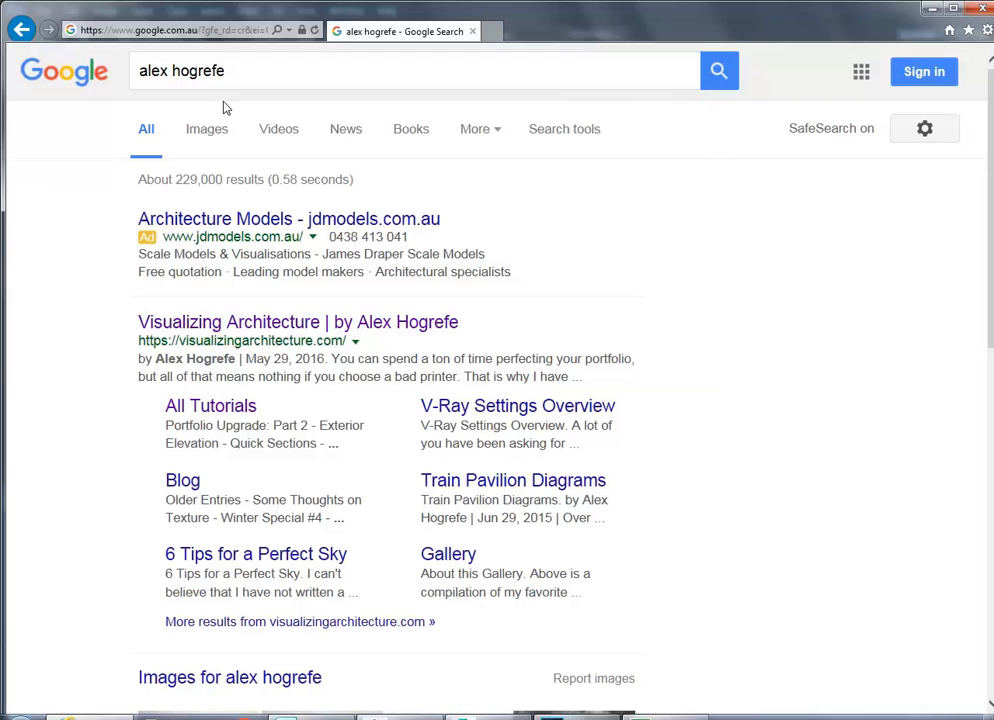
pyautogui.click(233, 328)
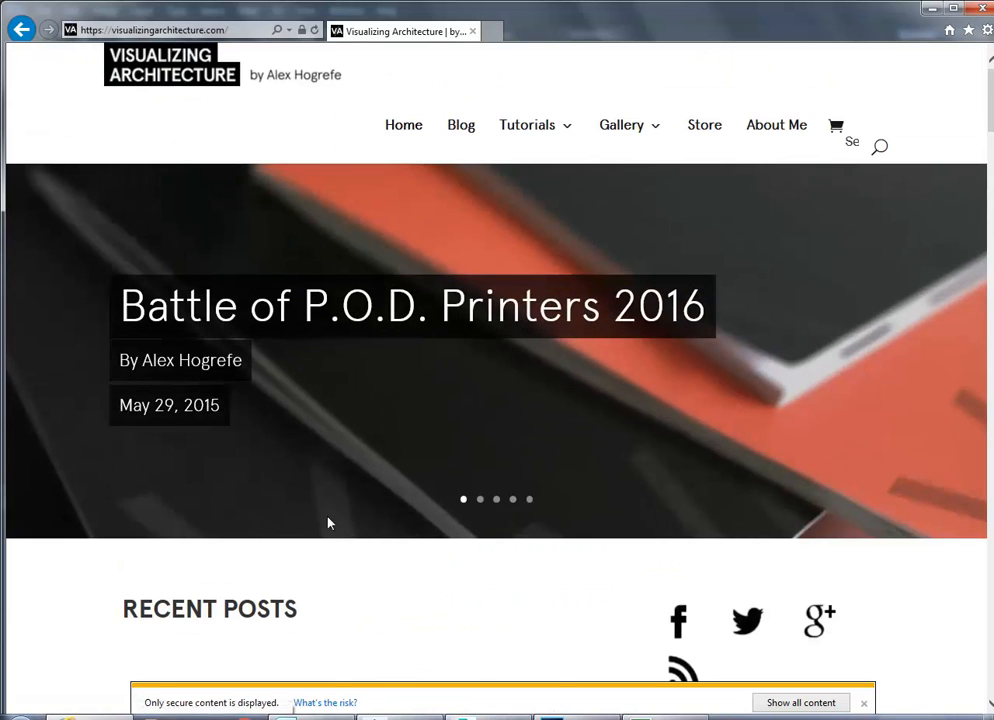
# - Look through the Visualizing Architecture home page, including its recent posts, tutorials, site gallery and store sections
pyautogui.scroll(-2, 251, 410)
pyautogui.scroll(2, 249, 413)
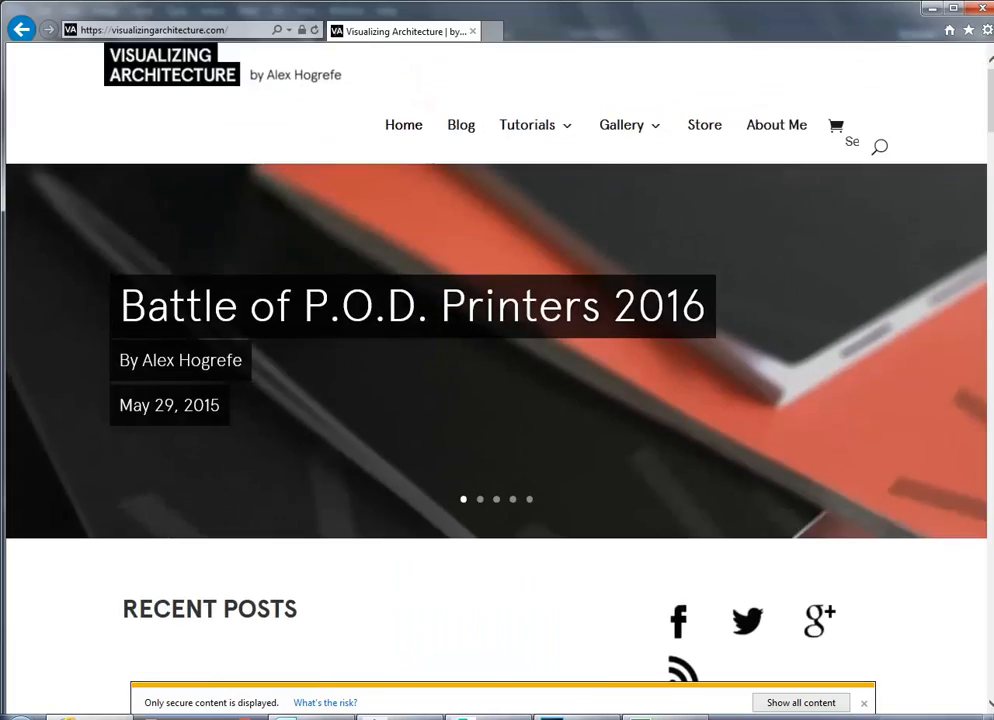
pyautogui.scroll(-15, 245, 395)
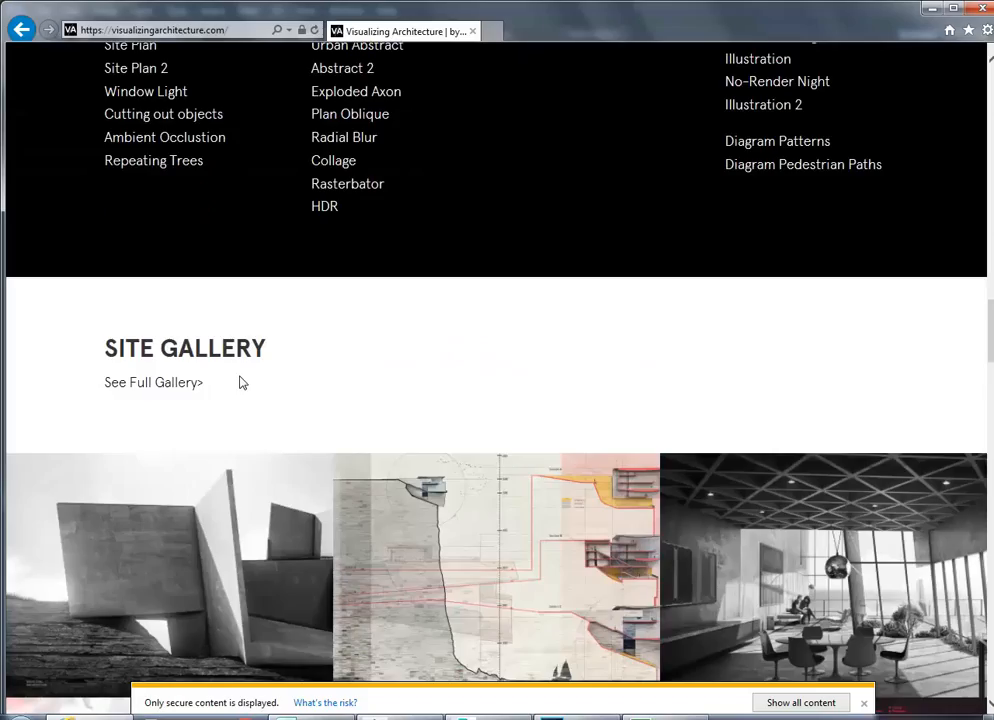
pyautogui.scroll(-20, 241, 383)
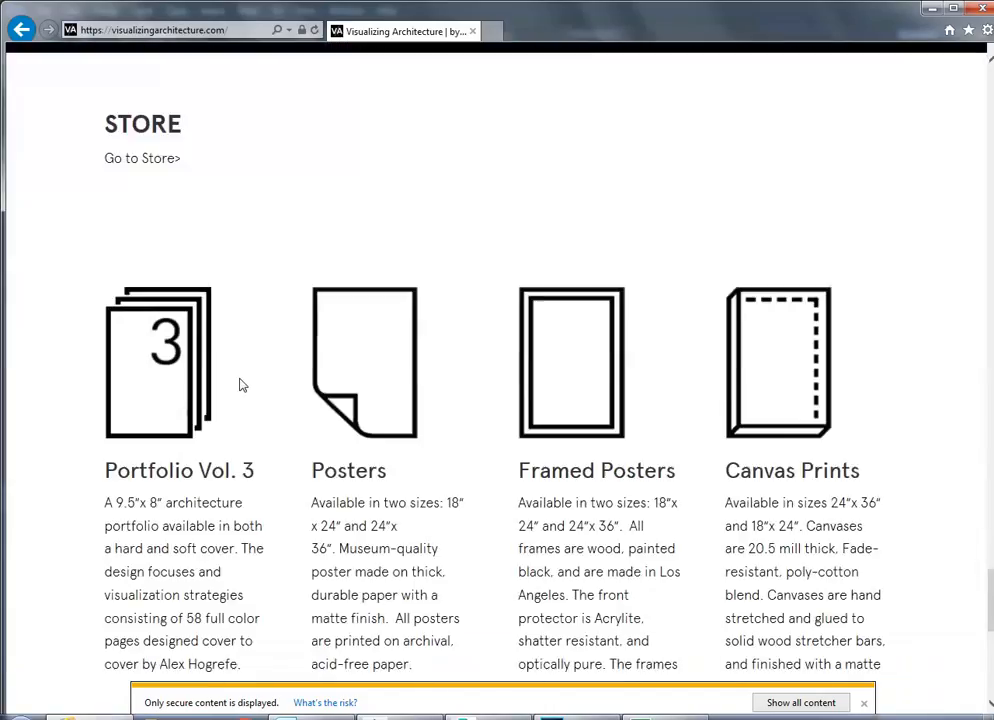
pyautogui.scroll(20, 241, 385)
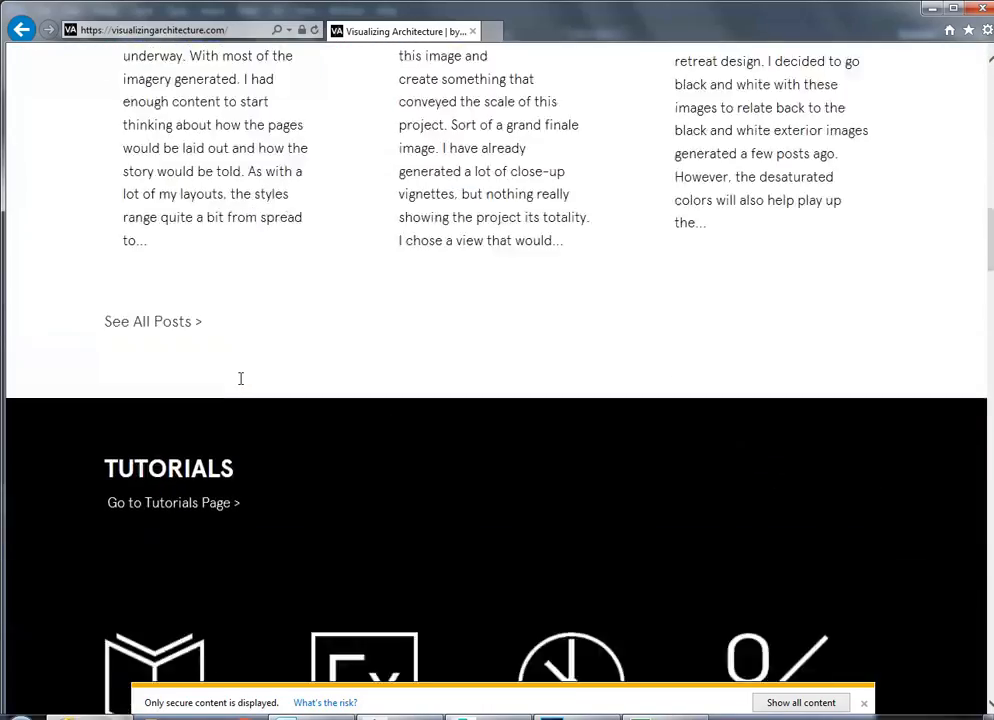
pyautogui.scroll(5, 241, 385)
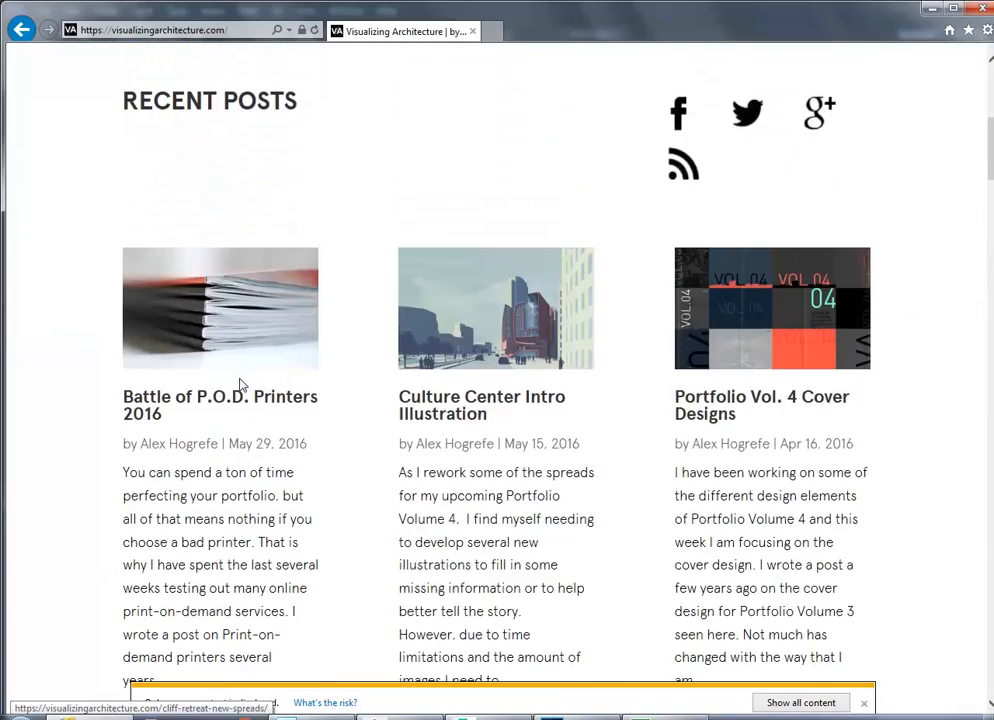
# - Open the Visualizing Architecture tutorials page and look over its Fundamentals, Styles/Effects, Final Moves and Other Tutorials lists
pyautogui.click(864, 703)
pyautogui.scroll(5, 333, 417)
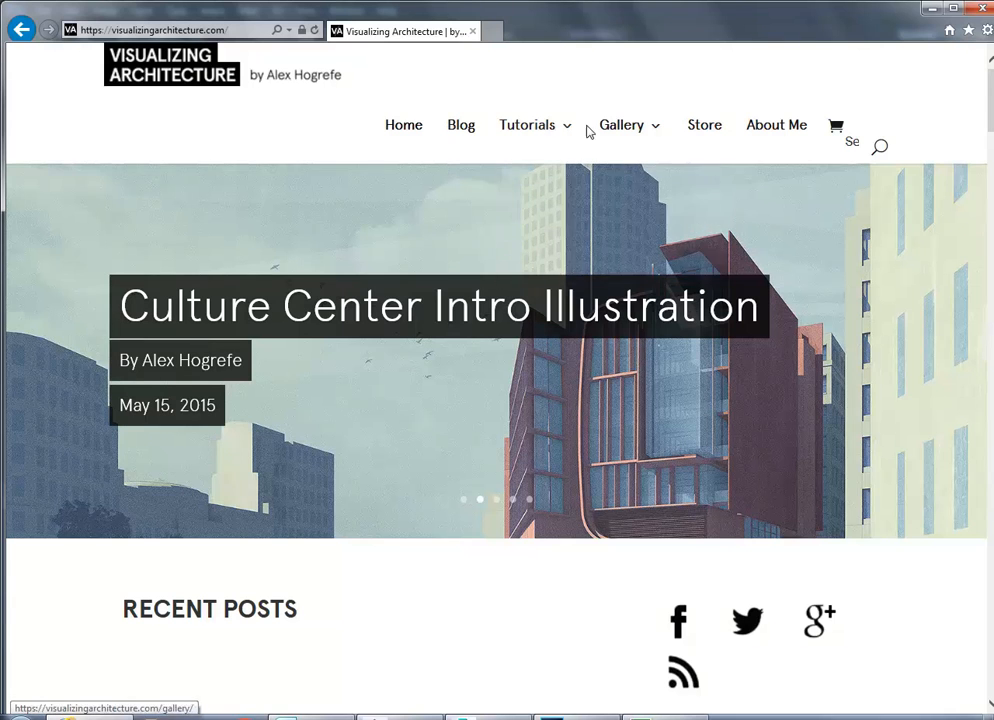
pyautogui.moveTo(522, 128)
pyautogui.click(550, 206)
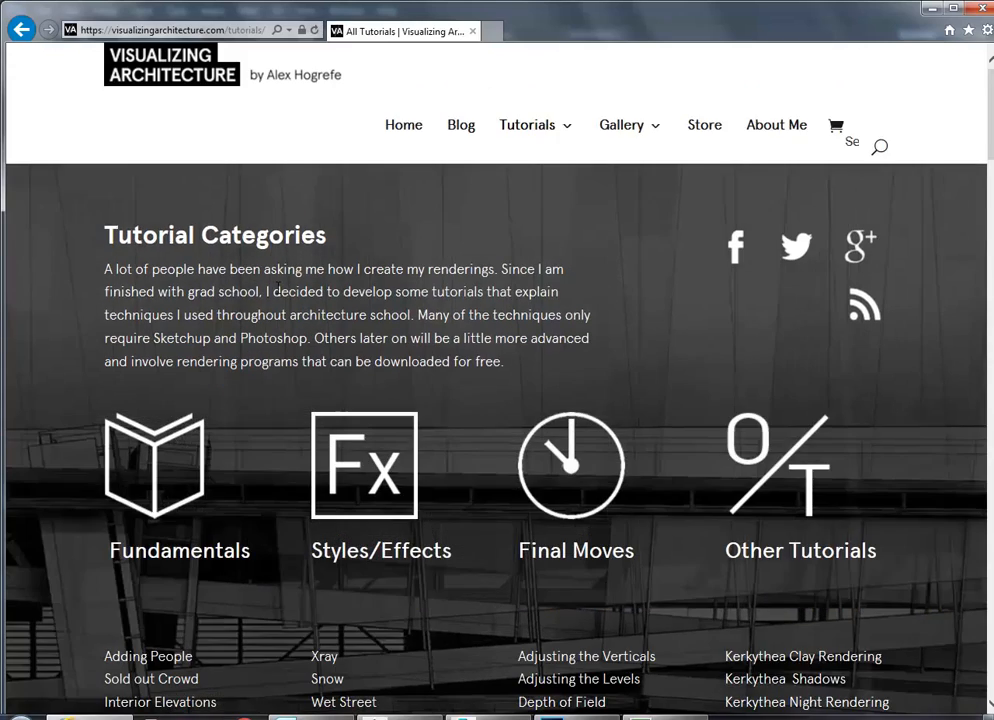
pyautogui.scroll(-9, 277, 290)
pyautogui.scroll(6, 270, 317)
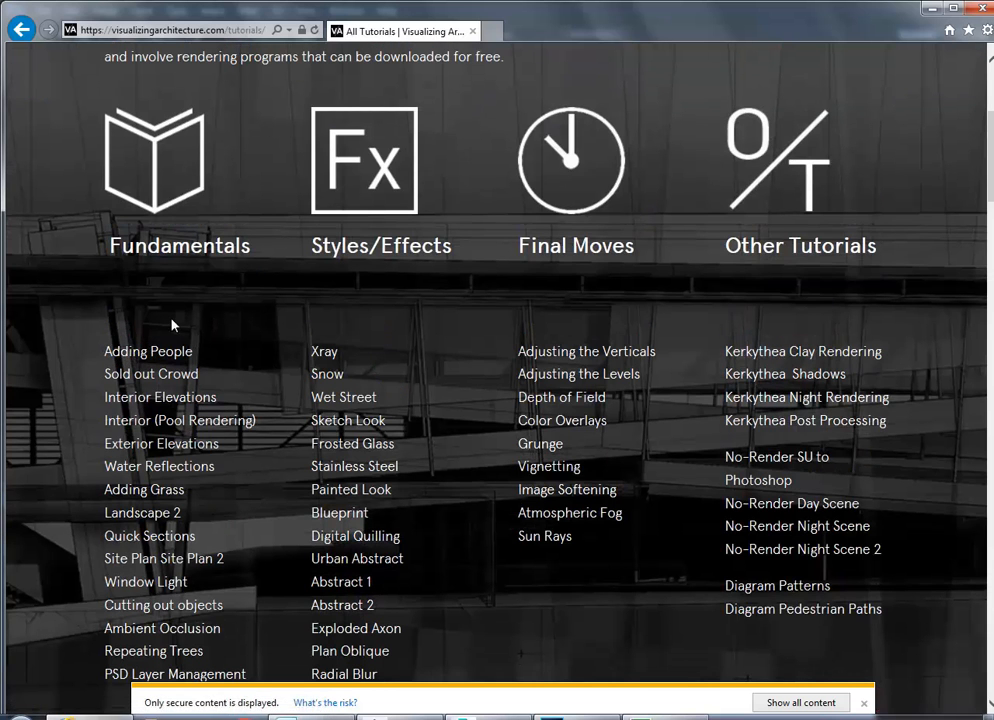
# - Open the Adding People tutorial and play its Photoshop video, skipping ahead to 0:15
pyautogui.click(127, 354)
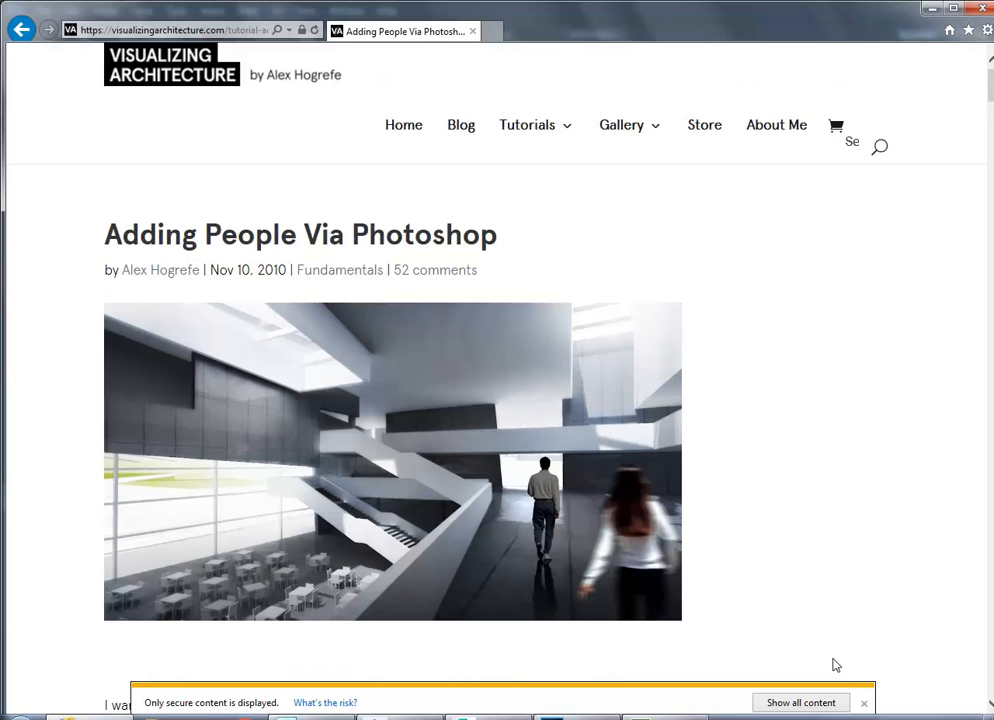
pyautogui.click(864, 703)
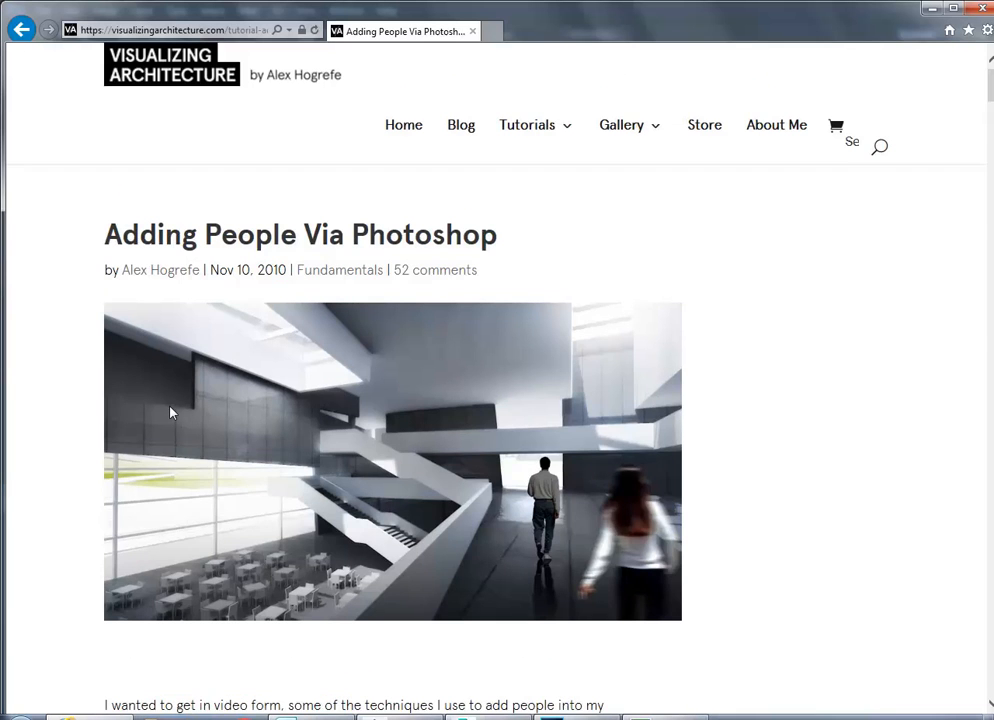
pyautogui.scroll(-2, 170, 412)
pyautogui.scroll(-5, 322, 389)
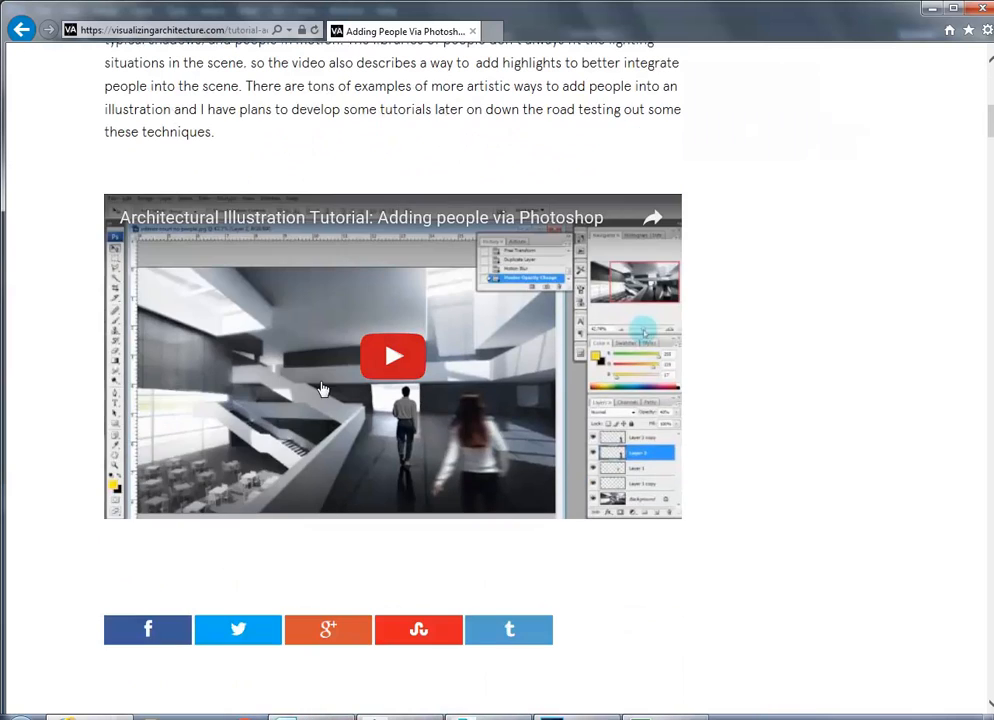
pyautogui.click(322, 389)
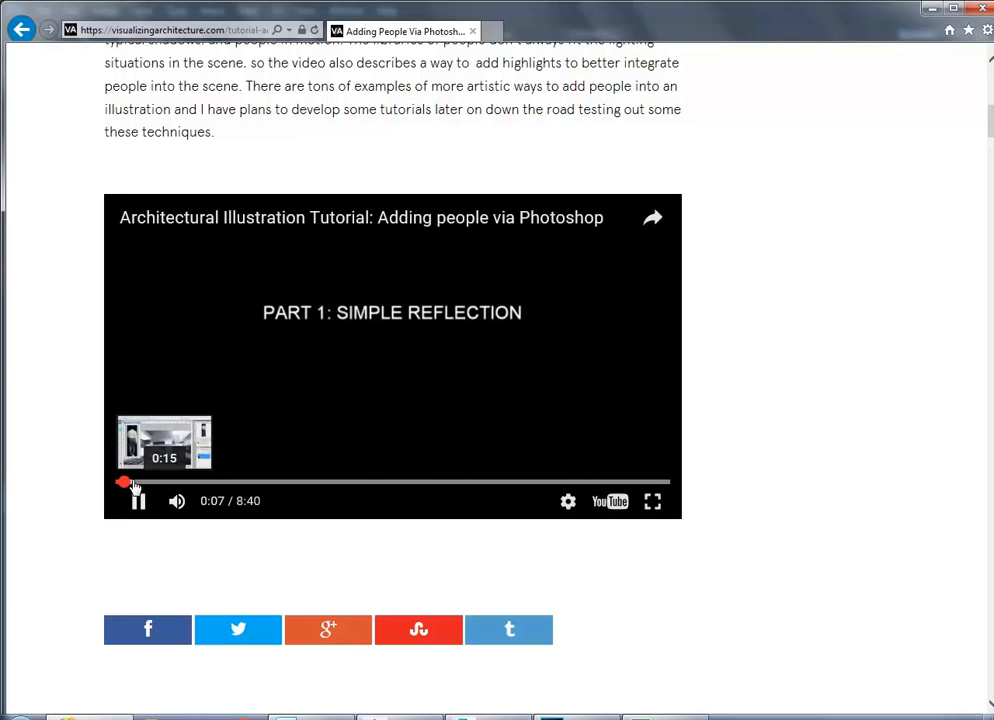
pyautogui.click(131, 482)
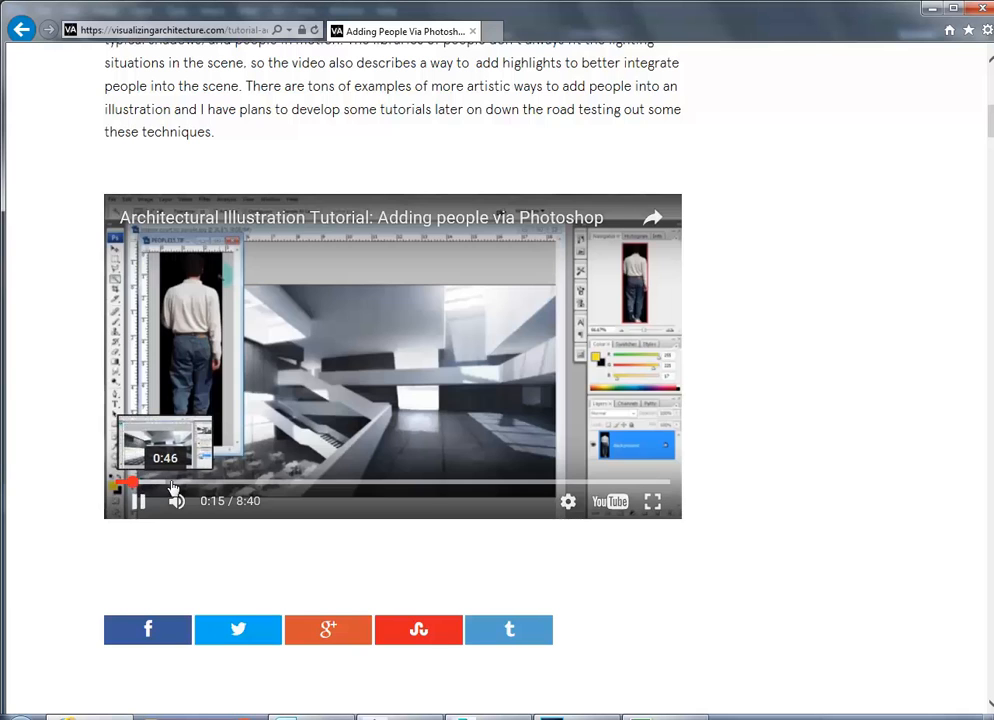
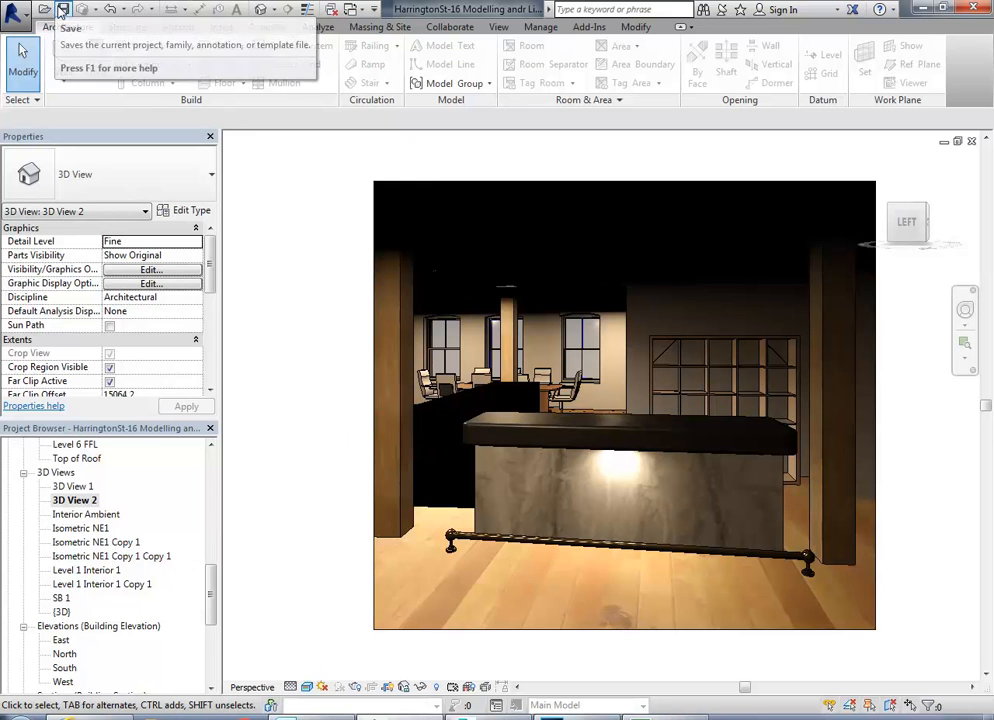
# - In Revit, save the project in the Harrington folder as a new file named HarringtonSt-17 Max import.rvt
pyautogui.click(12, 14)
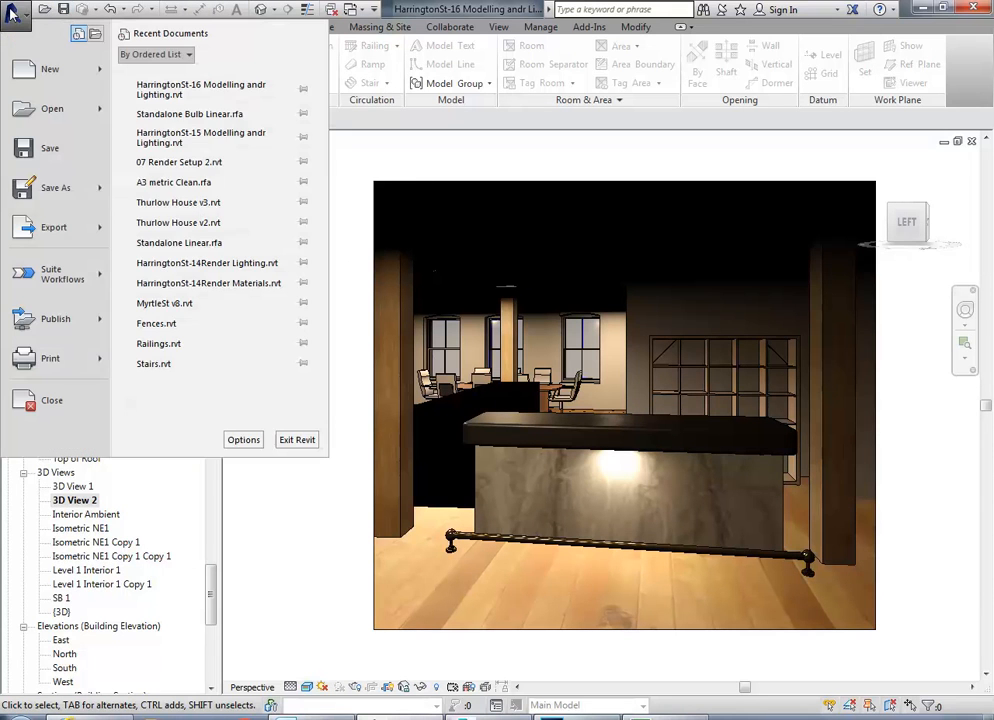
pyautogui.moveTo(50, 187)
pyautogui.click(155, 104)
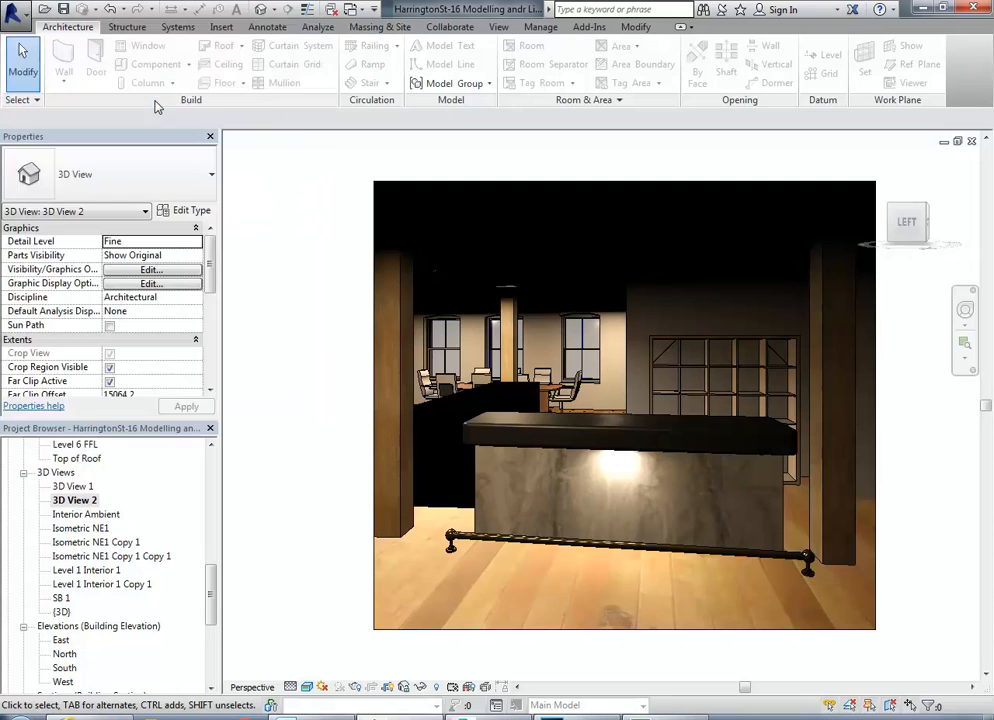
pyautogui.click(429, 563)
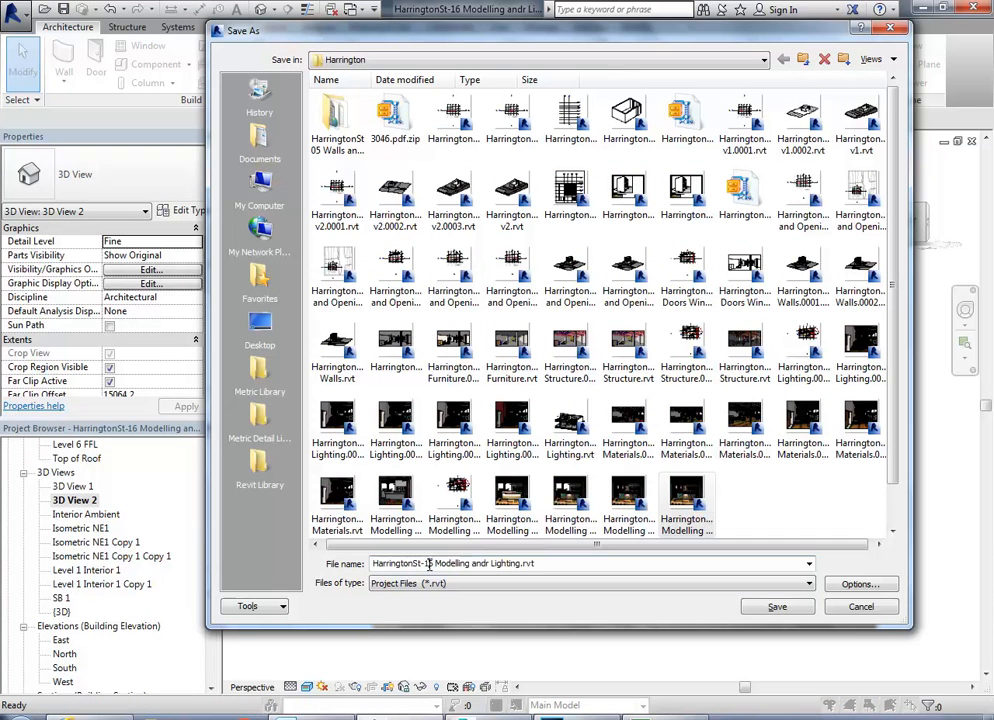
pyautogui.write('7')
pyautogui.moveTo(443, 563); pyautogui.dragTo(519, 556)
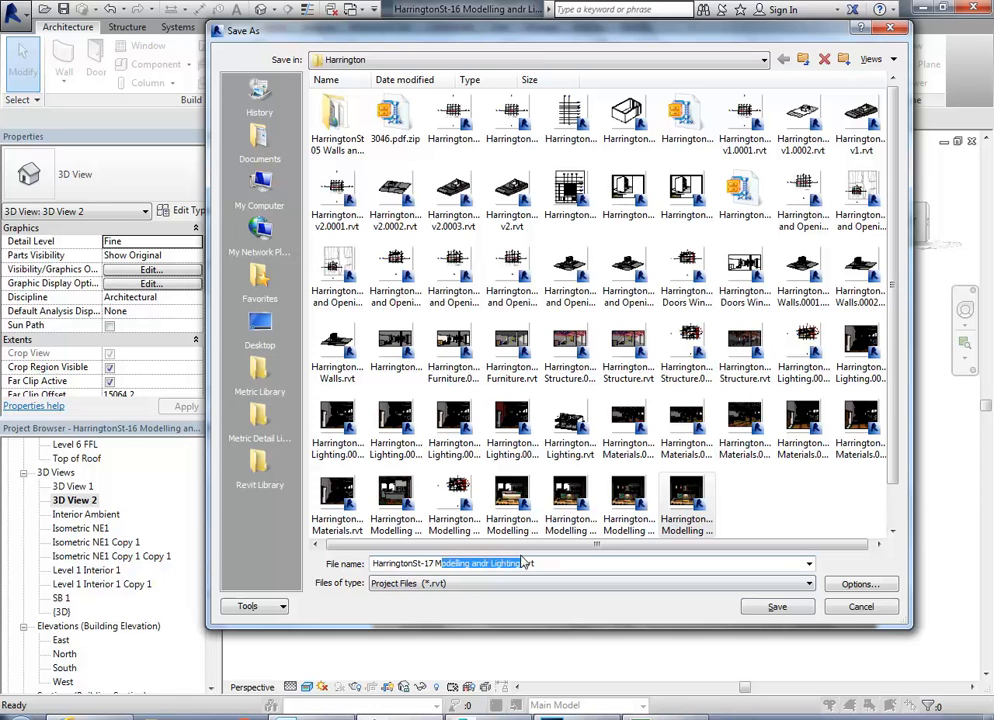
pyautogui.write('ax import')
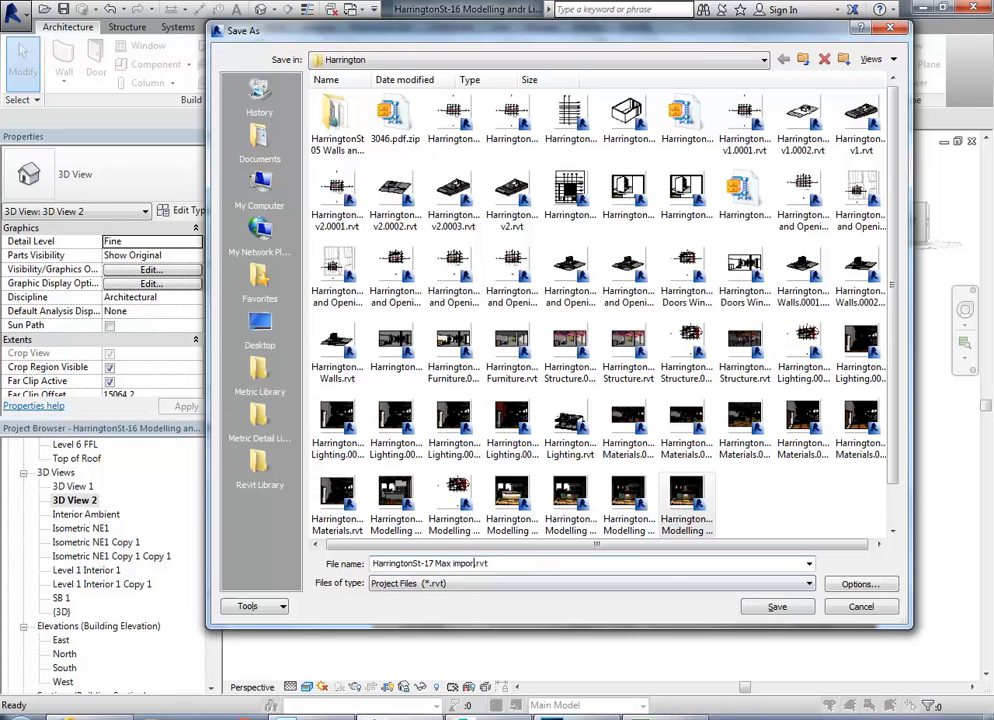
pyautogui.click(779, 607)
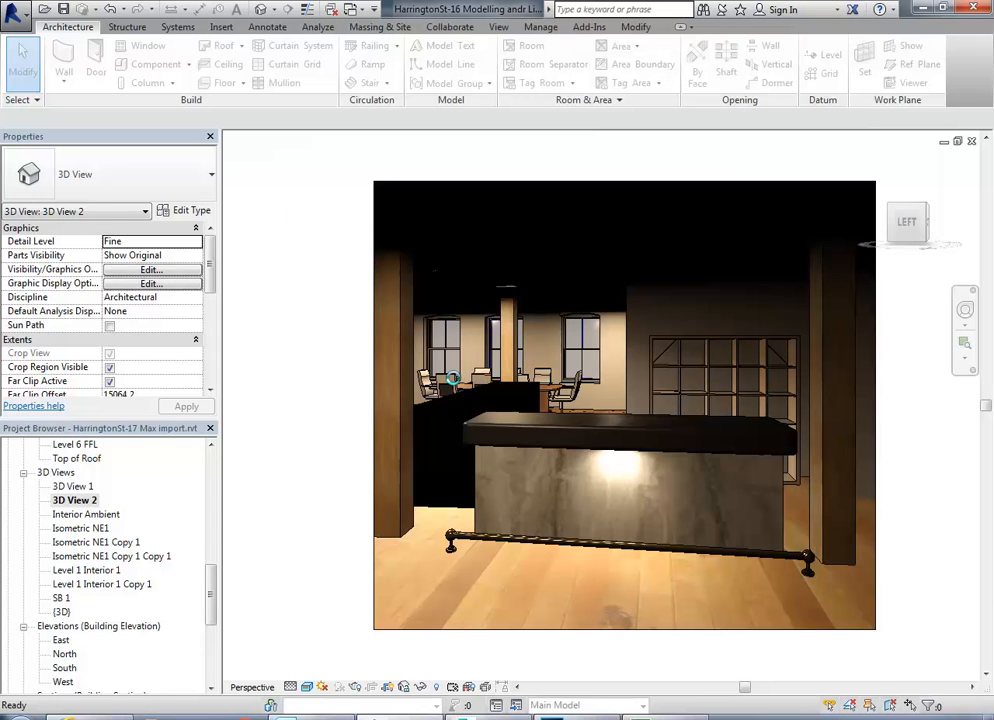
# - Run the 3ds Max Design Interior Rendering suite workflow on 3D View 2 with its existing settings
pyautogui.click(8, 16)
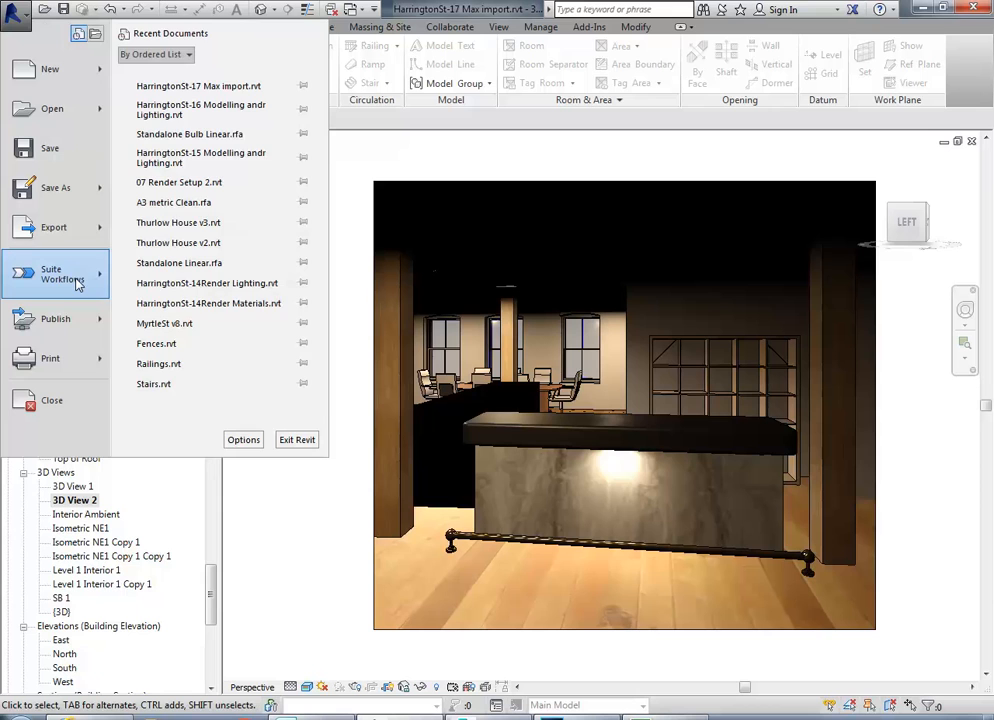
pyautogui.moveTo(77, 284)
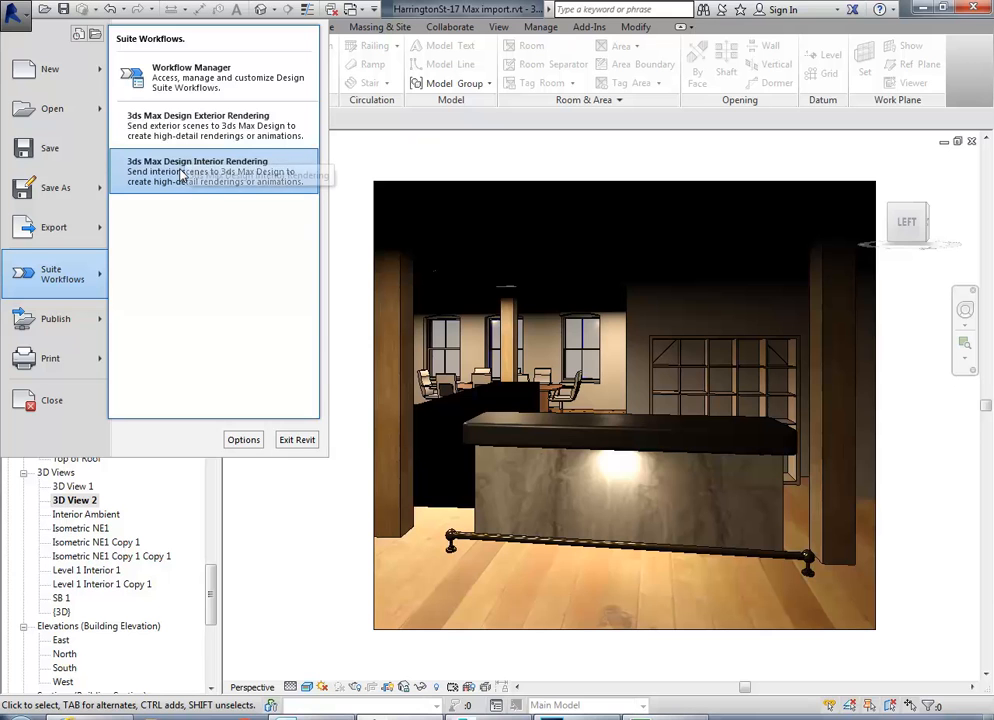
pyautogui.moveTo(63, 243)
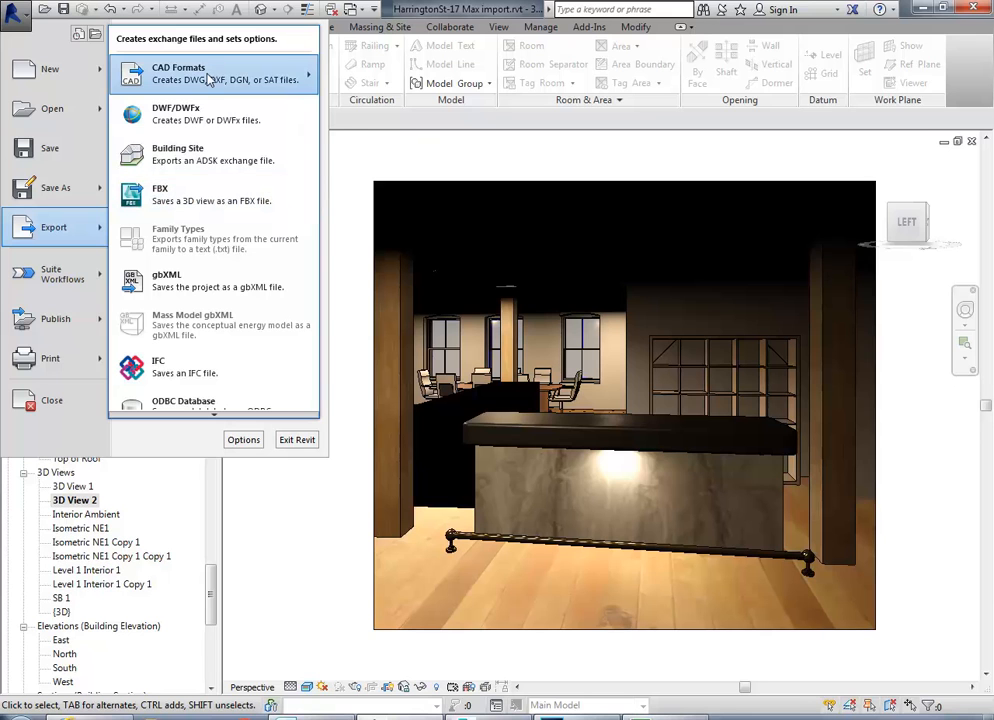
pyautogui.moveTo(248, 80)
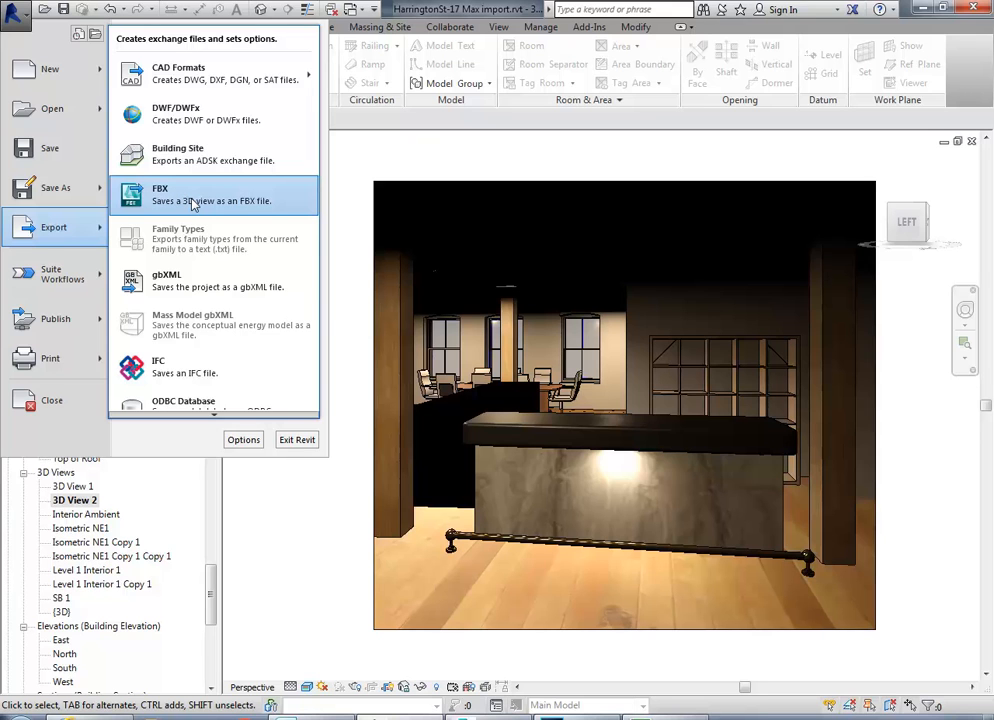
pyautogui.moveTo(300, 72)
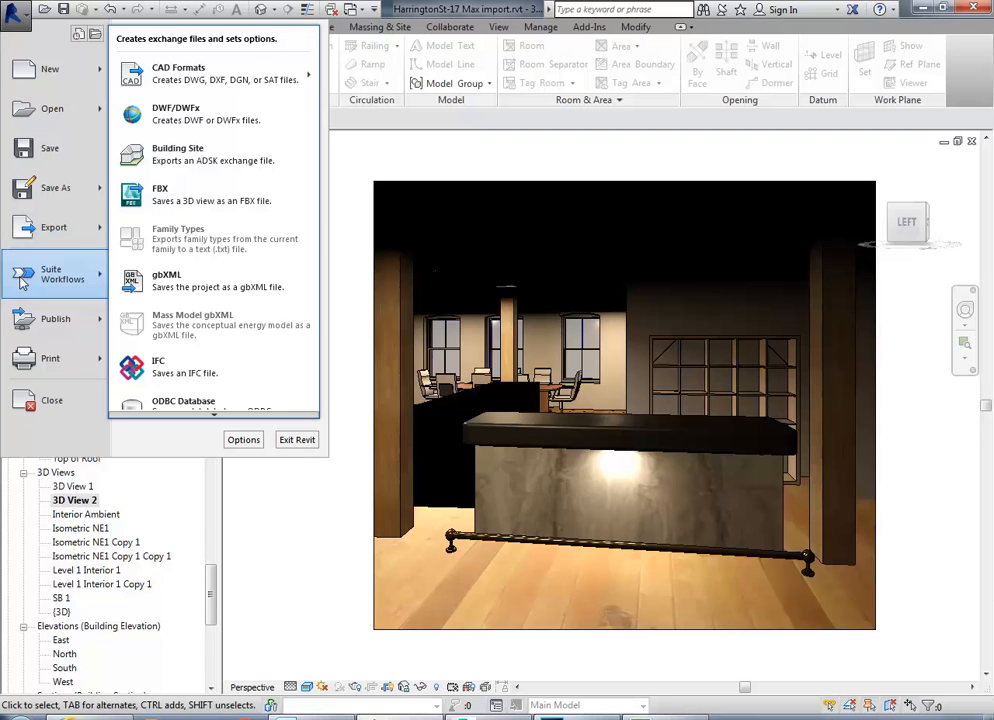
pyautogui.moveTo(22, 280)
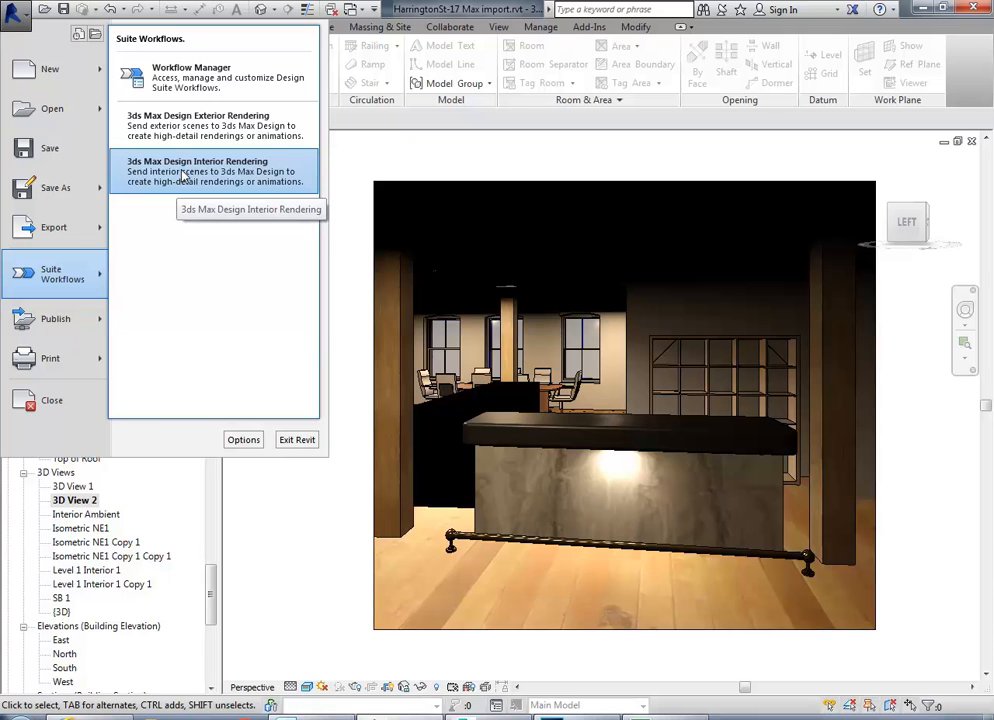
pyautogui.click(183, 176)
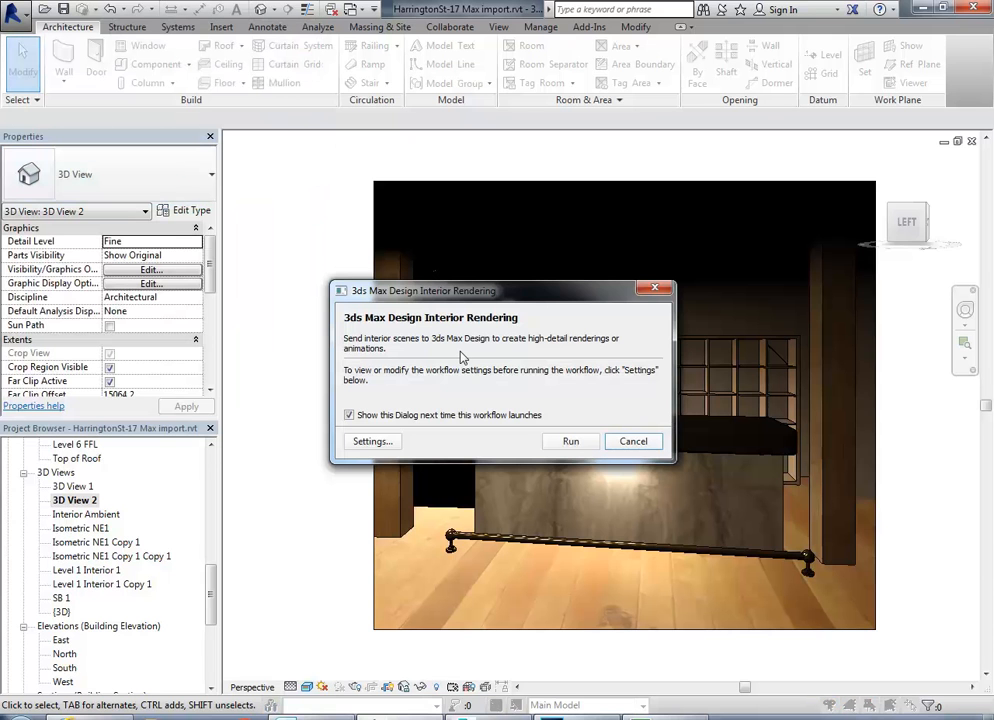
pyautogui.moveTo(470, 290); pyautogui.dragTo(421, 222)
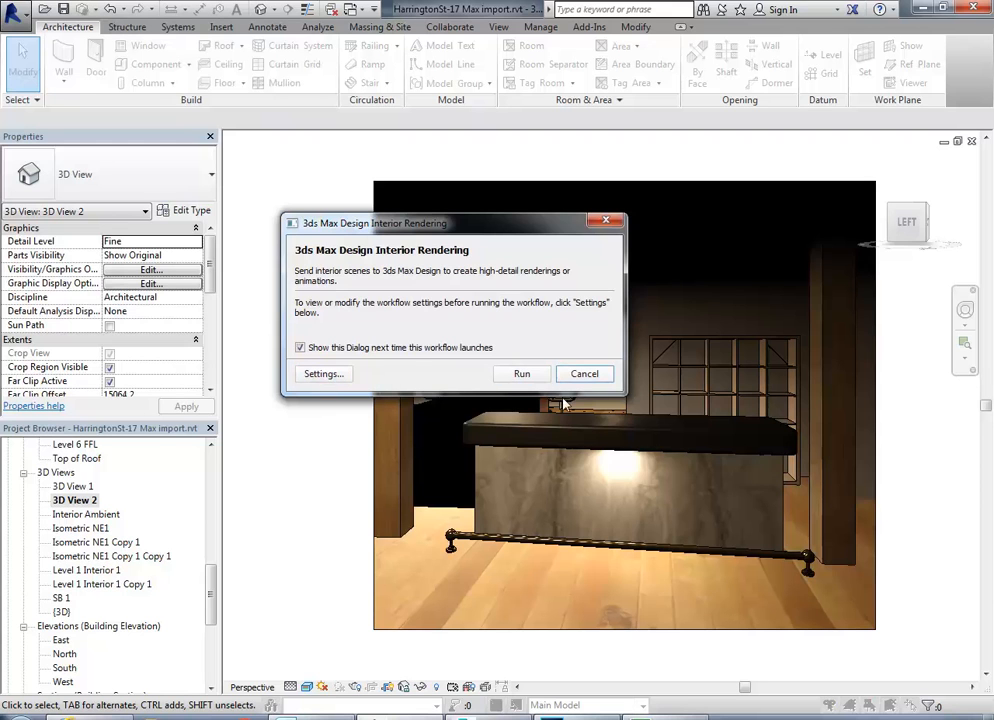
pyautogui.click(521, 374)
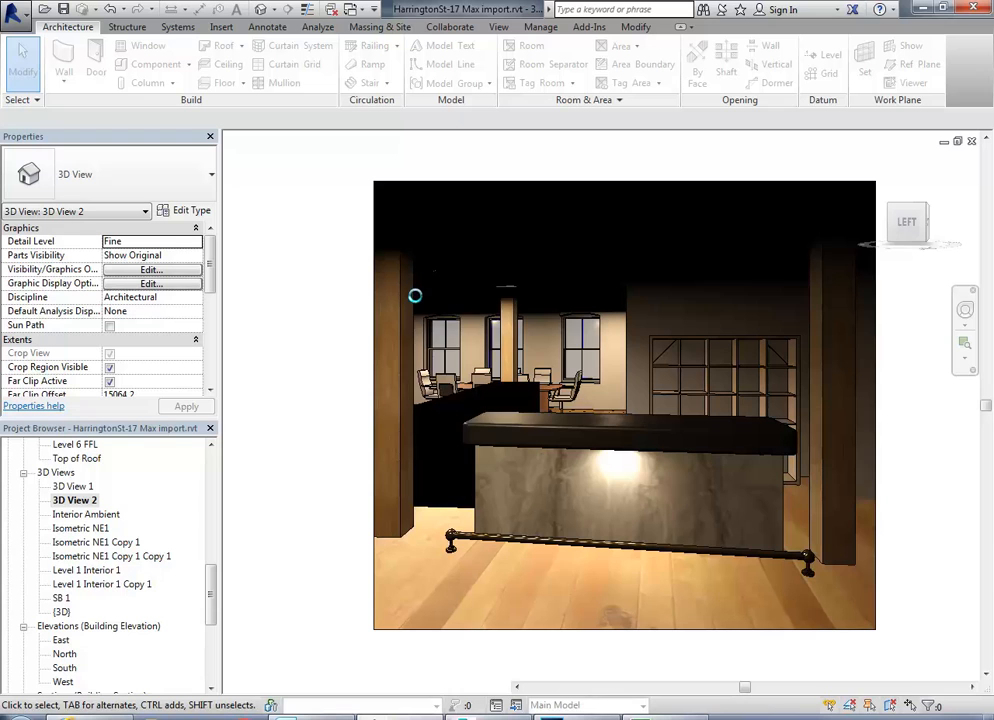
# - Link the design to the untitled active 3ds Max session, with existing links set to be updated, and continue the transfer
pyautogui.moveTo(417, 304); pyautogui.dragTo(314, 234)
pyautogui.click(390, 279)
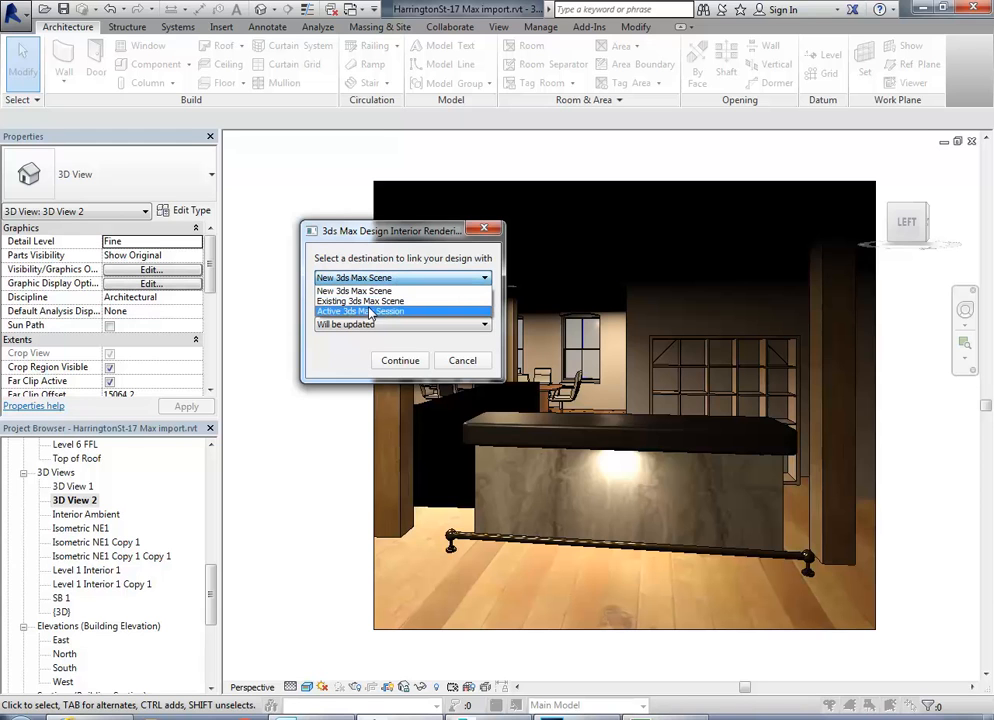
pyautogui.click(386, 312)
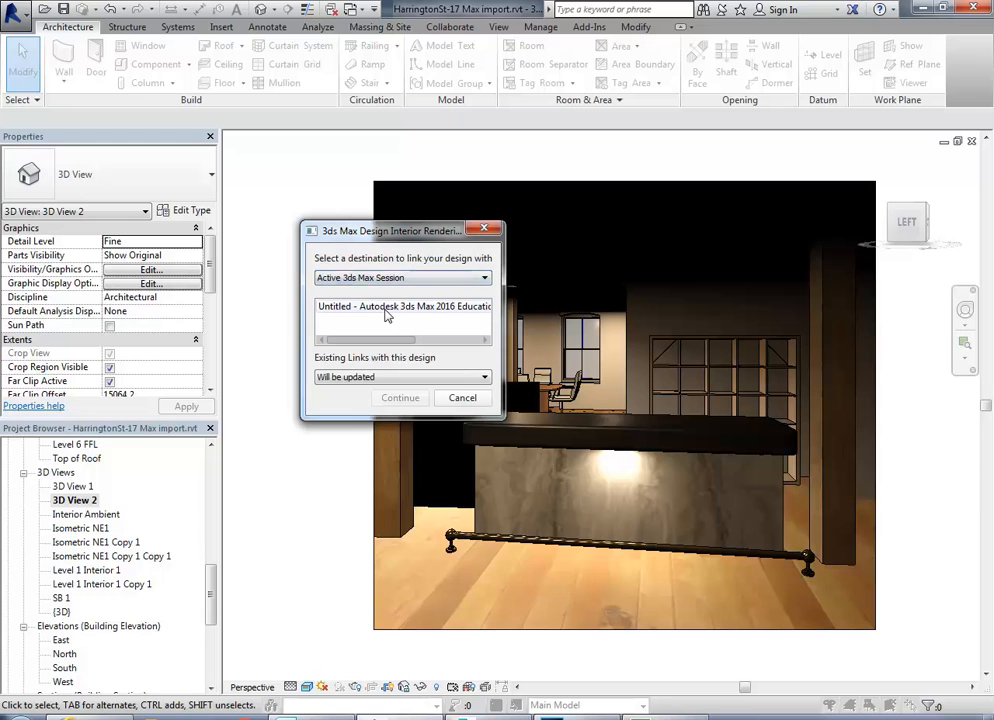
pyautogui.click(384, 279)
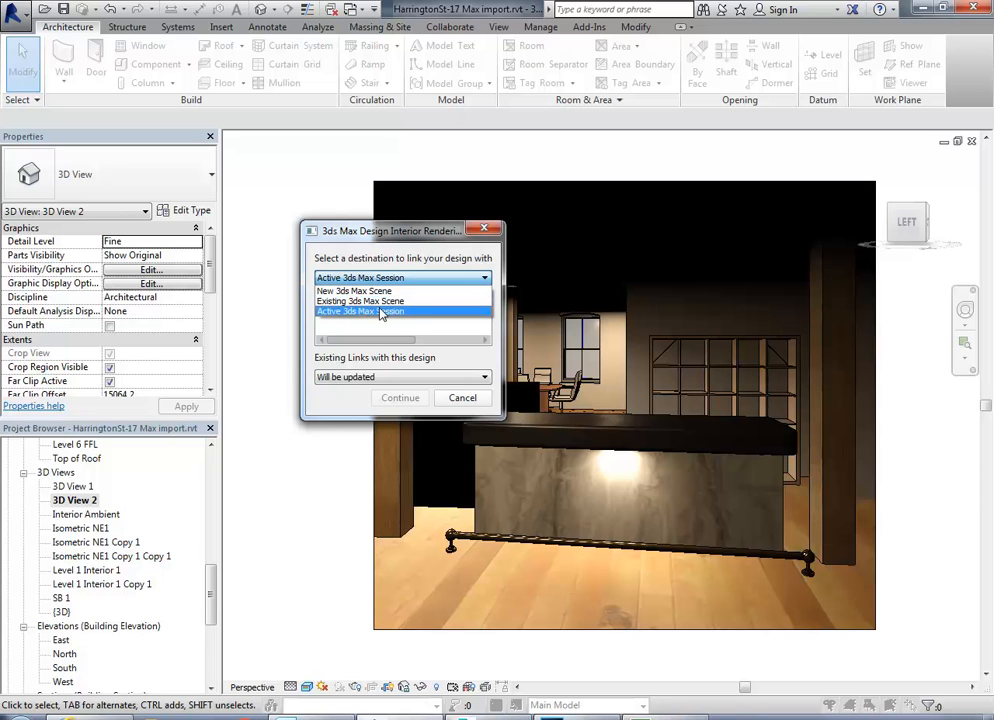
pyautogui.click(381, 313)
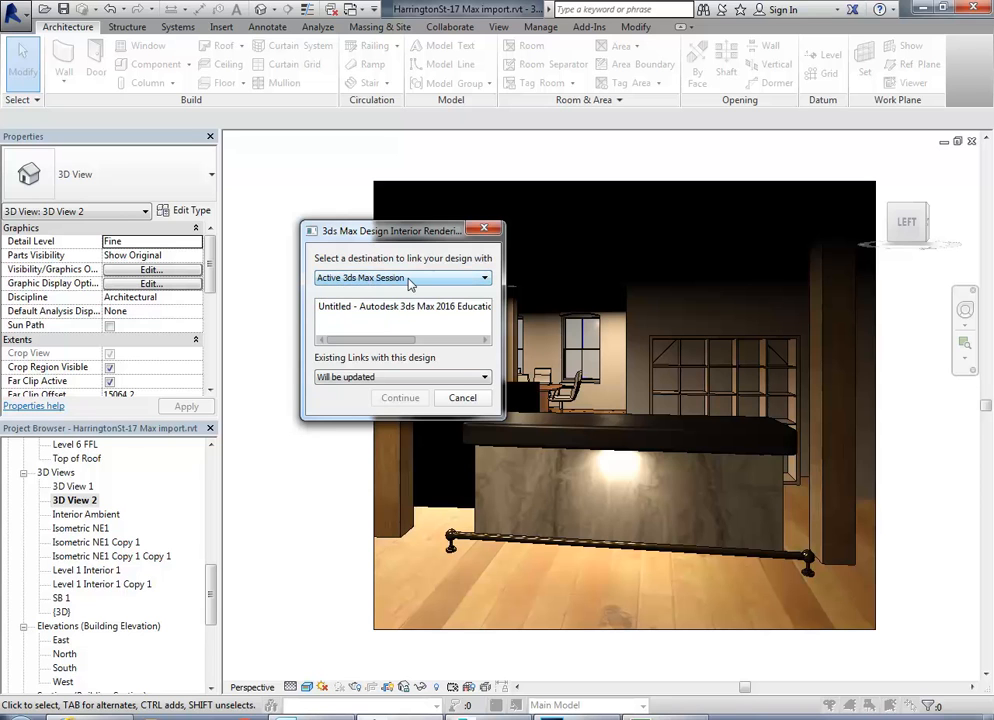
pyautogui.click(400, 308)
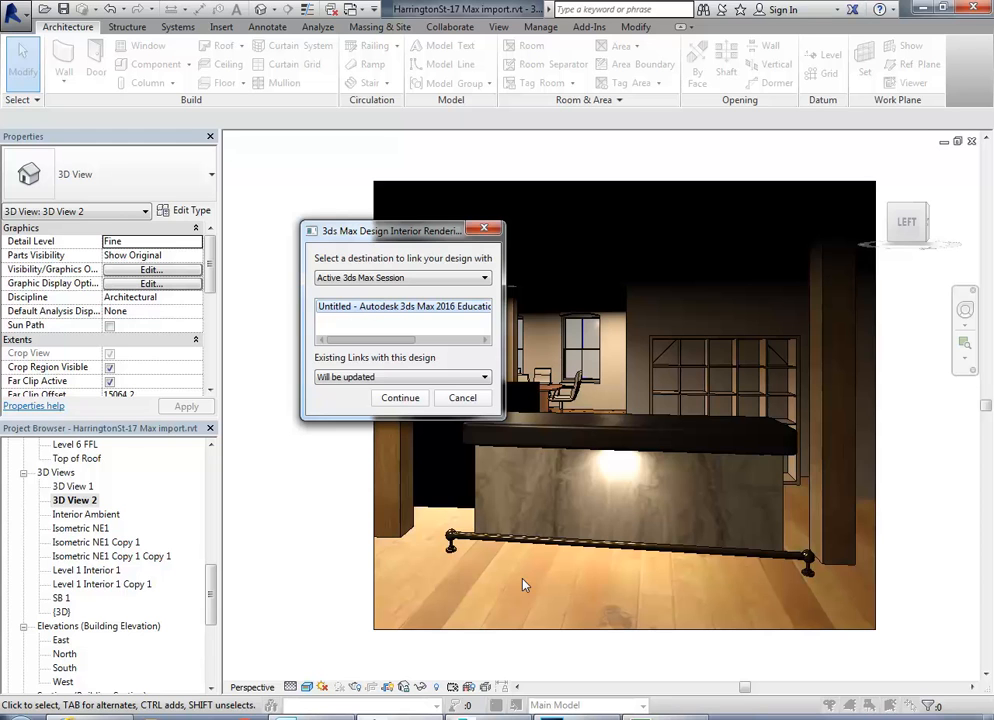
pyautogui.click(390, 380)
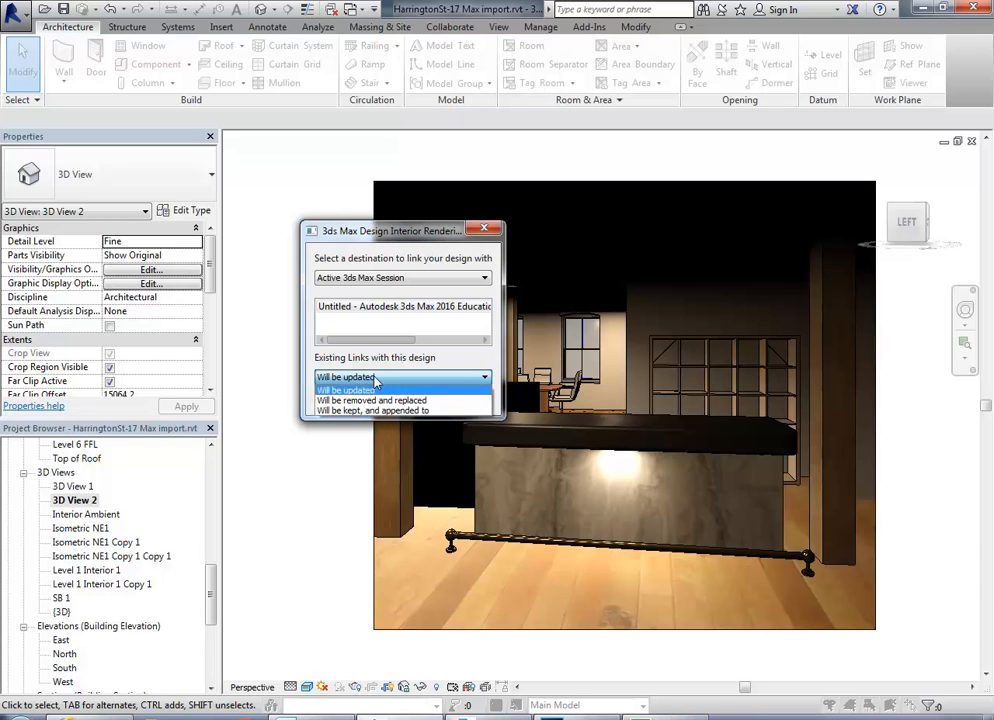
pyautogui.click(374, 379)
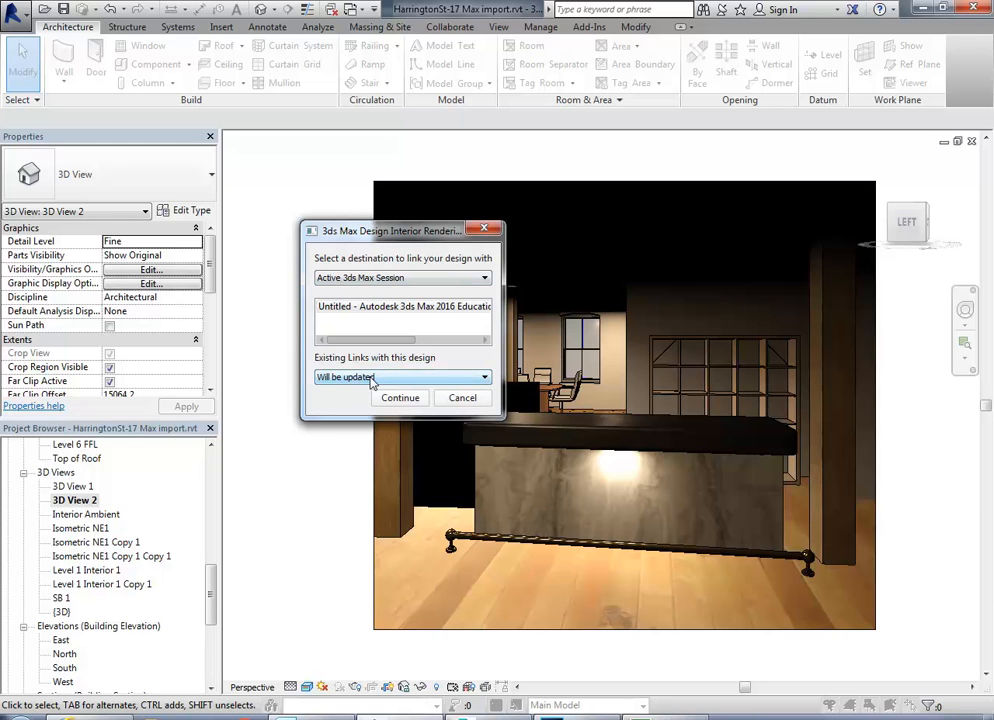
pyautogui.click(369, 308)
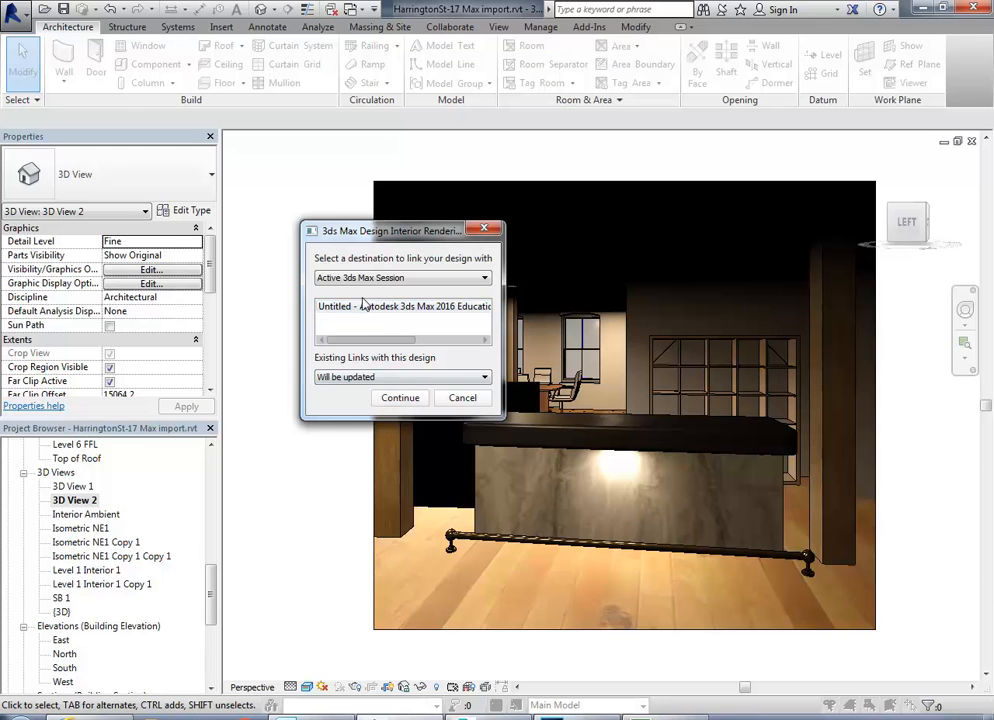
pyautogui.click(397, 398)
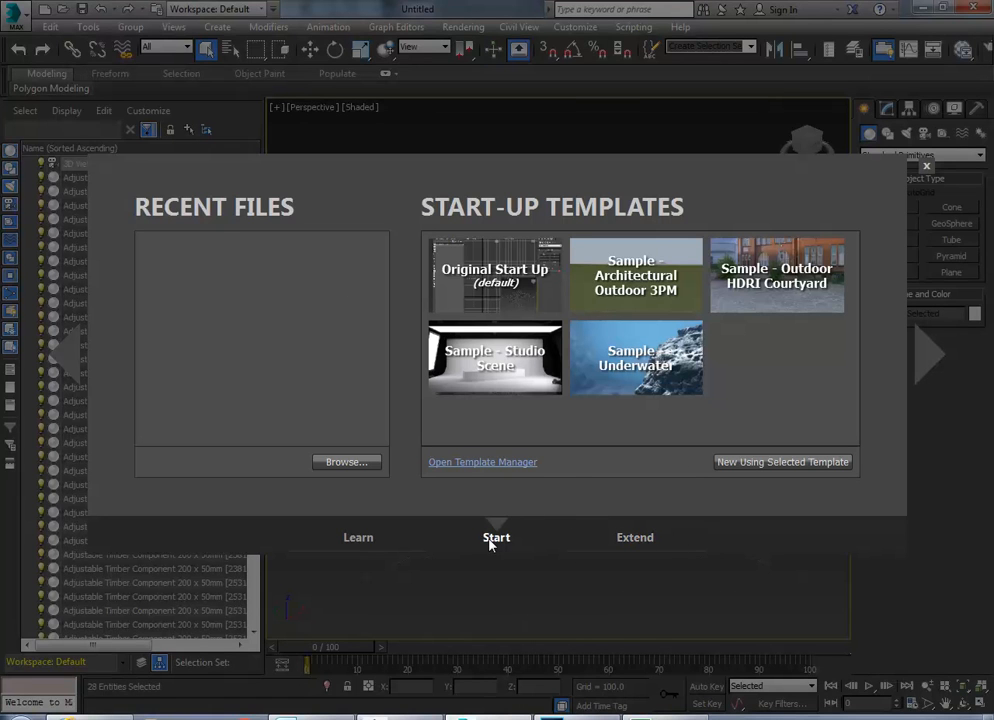
# - In 3ds Max, dismiss the start-up templates screen and examine the linked building model from another side
pyautogui.click(927, 168)
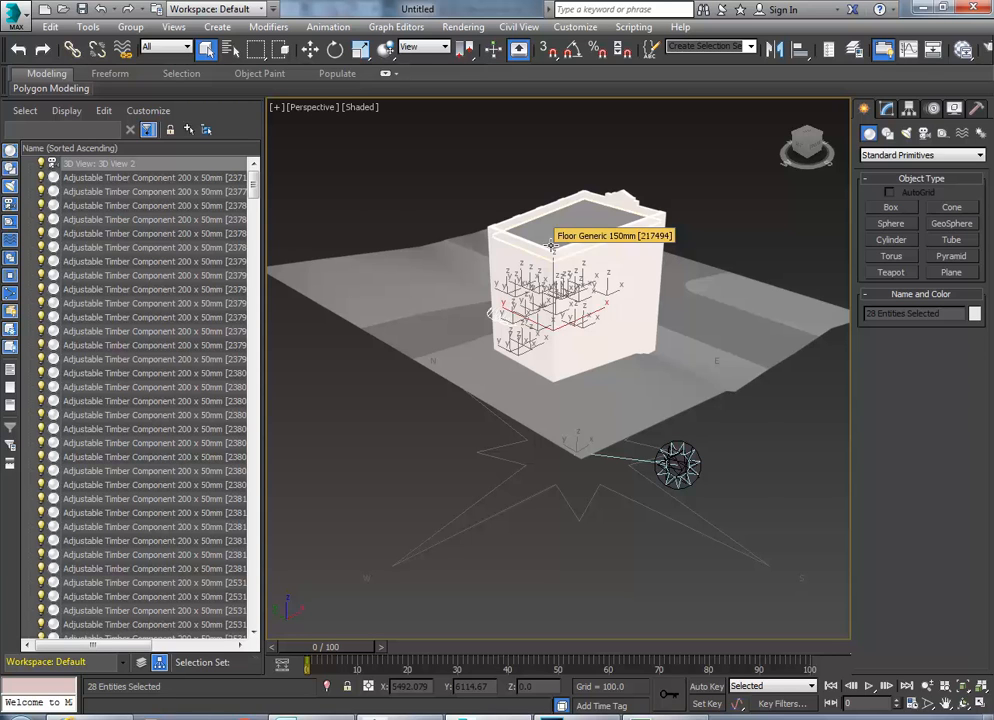
pyautogui.keyDown('alt'); pyautogui.moveTo(600, 321); pyautogui.dragTo(495, 316, button='middle'); pyautogui.keyUp('alt')
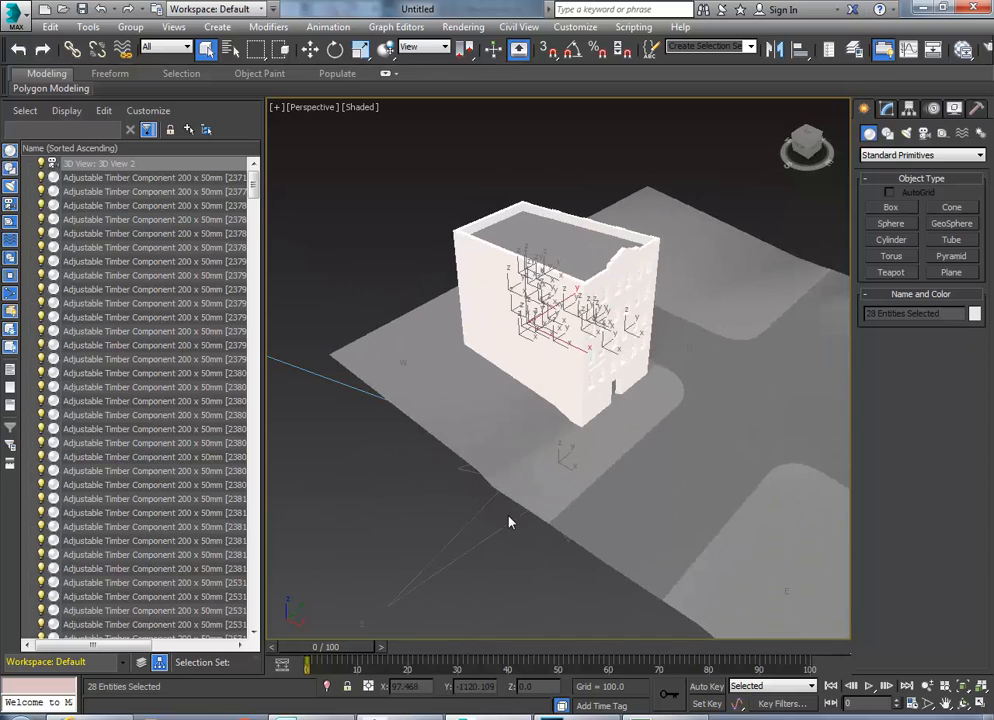
# - Clear the object selection, show the 3D View 2 camera in the viewport and start rendering it
pyautogui.click(403, 717)
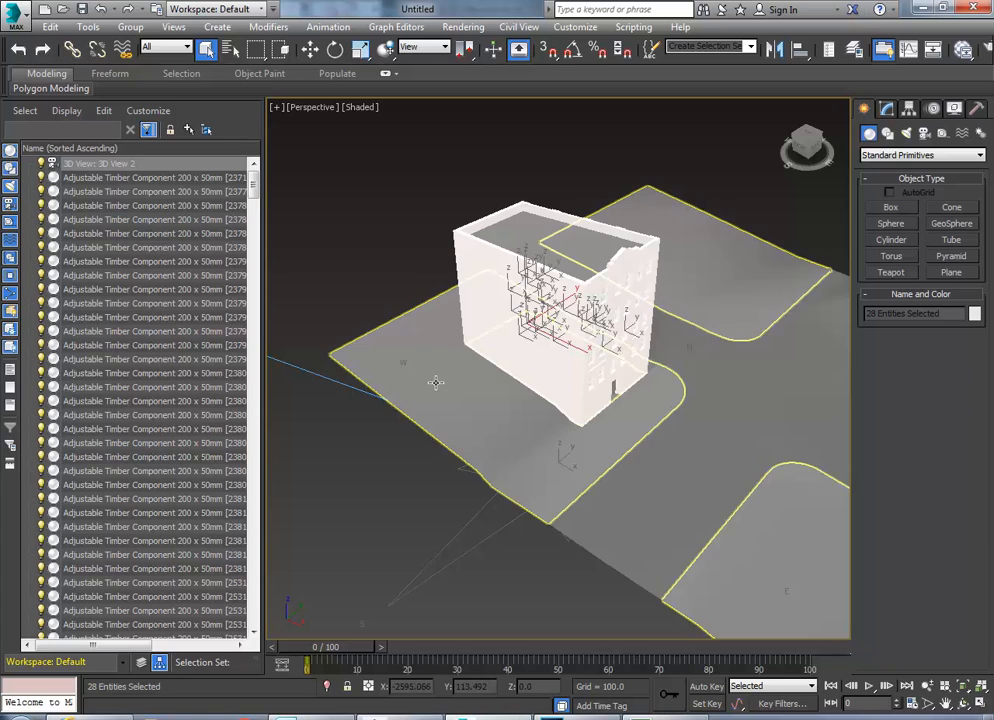
pyautogui.click(384, 313)
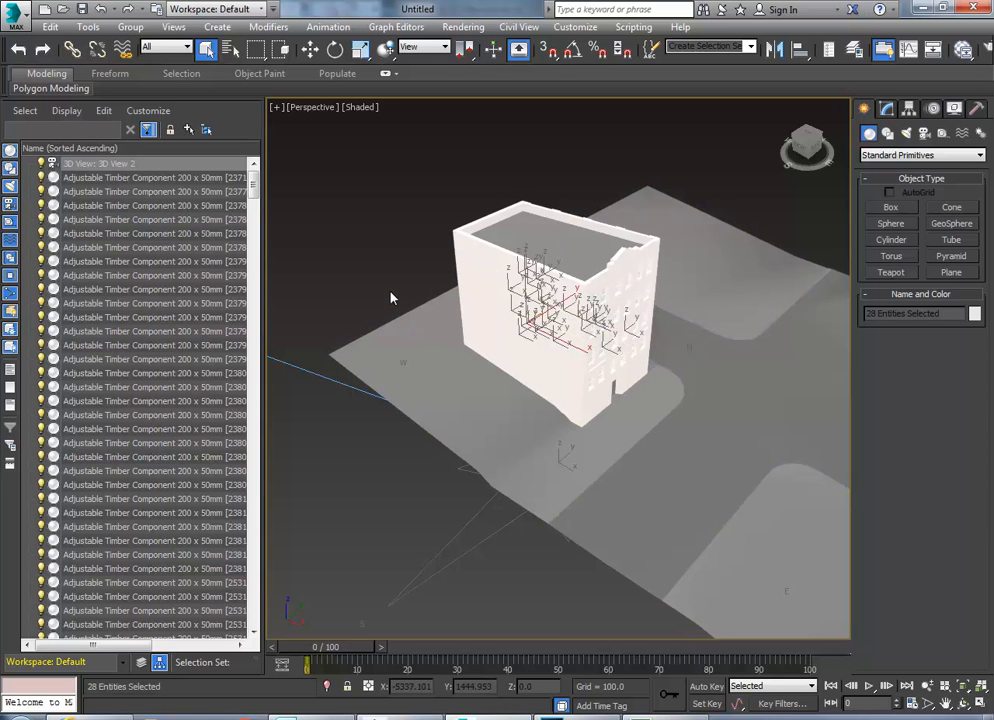
pyautogui.click(392, 298)
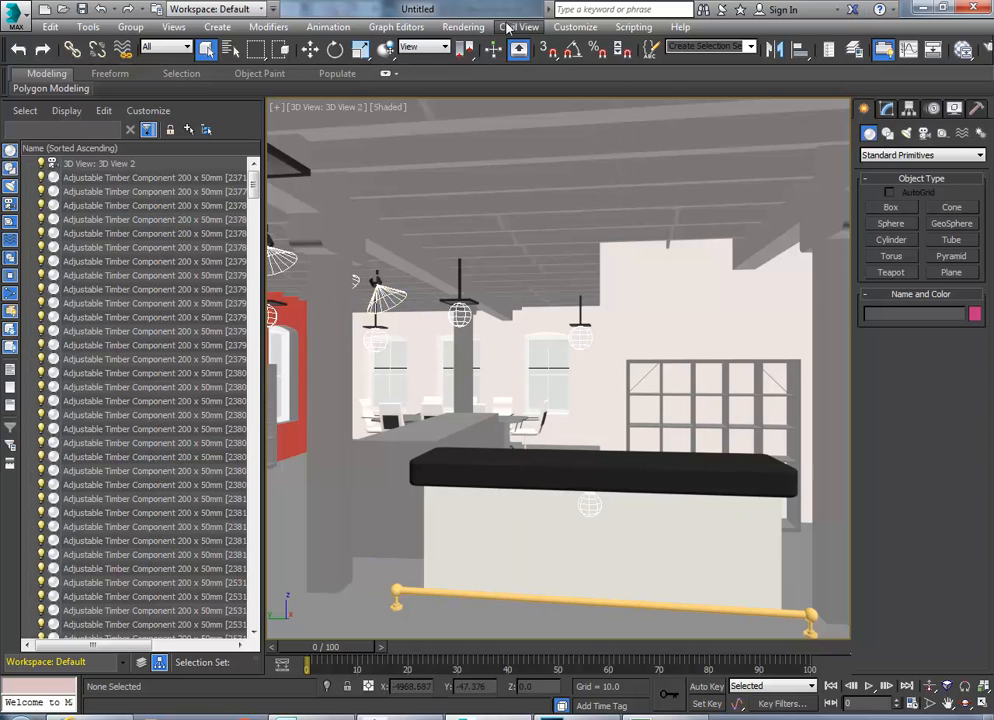
pyautogui.click(463, 28)
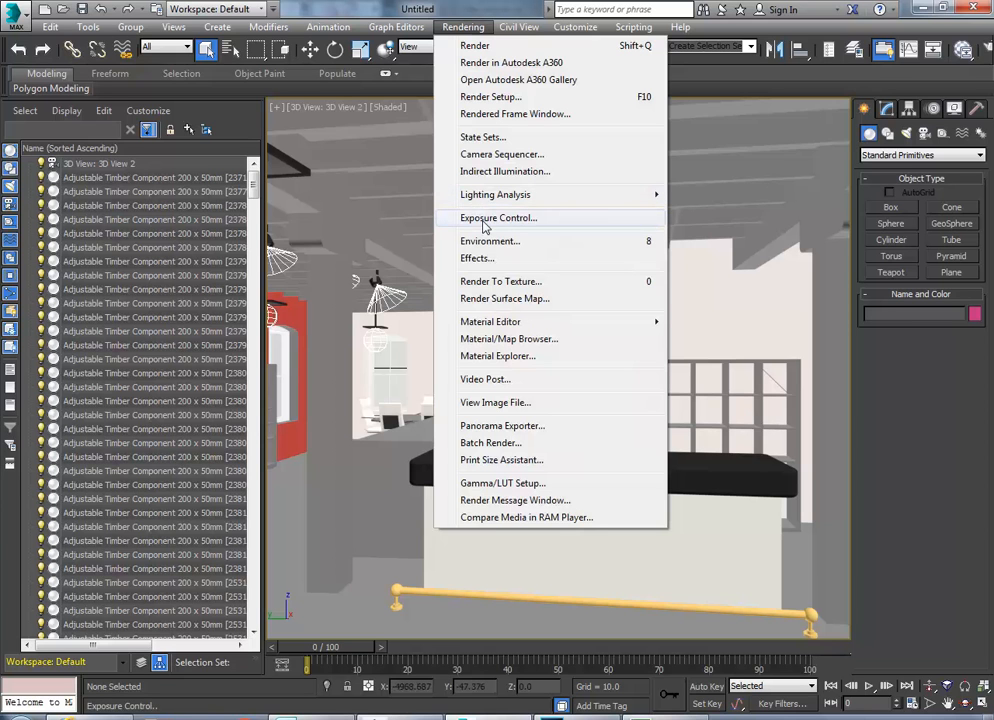
pyautogui.click(482, 53)
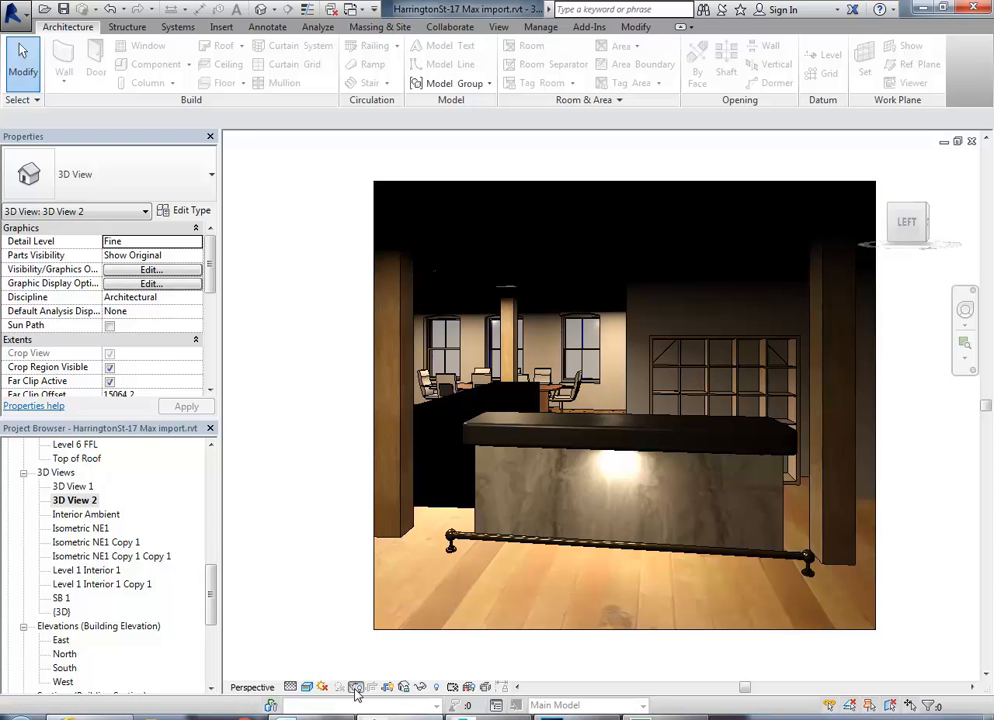
# - Switch to Revit and show the rendered image of 3D View 2 for comparison
pyautogui.click(355, 687)
pyautogui.click(80, 506)
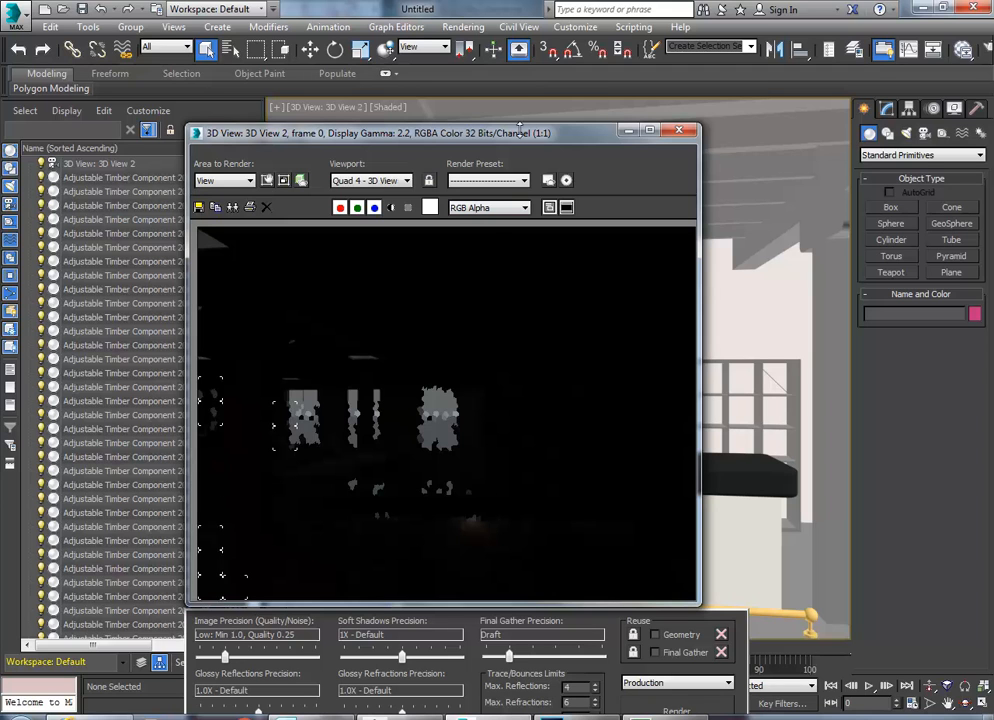
# - Back in 3ds Max, cancel the running rendering, reposition the rendered frame window and open the exposure control settings
pyautogui.moveTo(521, 137); pyautogui.dragTo(547, 449)
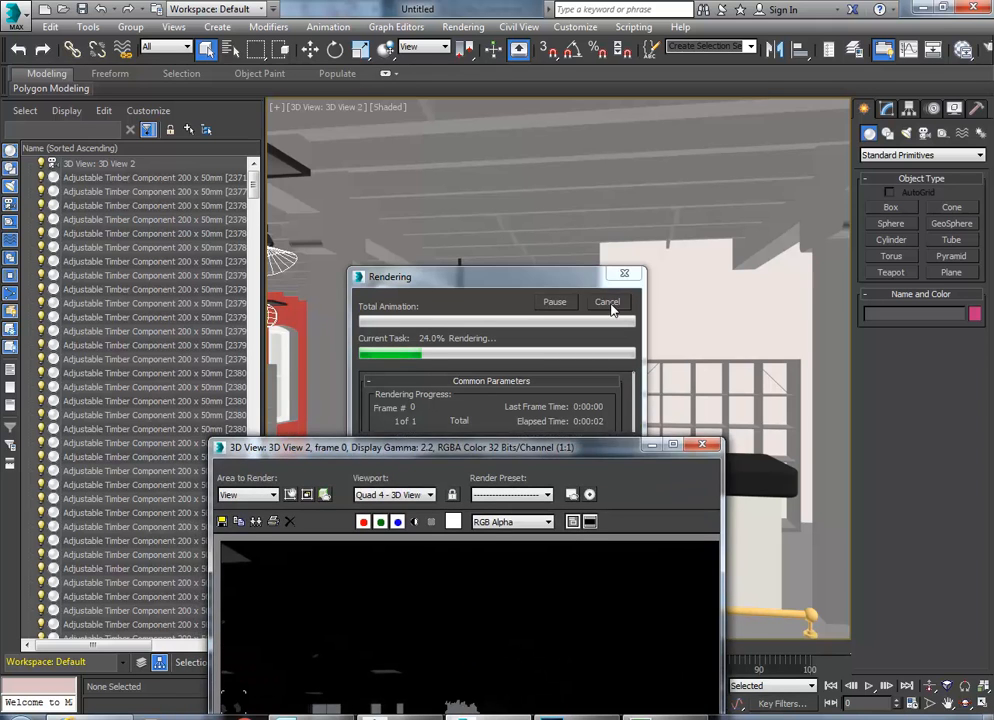
pyautogui.moveTo(328, 447); pyautogui.dragTo(287, 122)
pyautogui.click(463, 27)
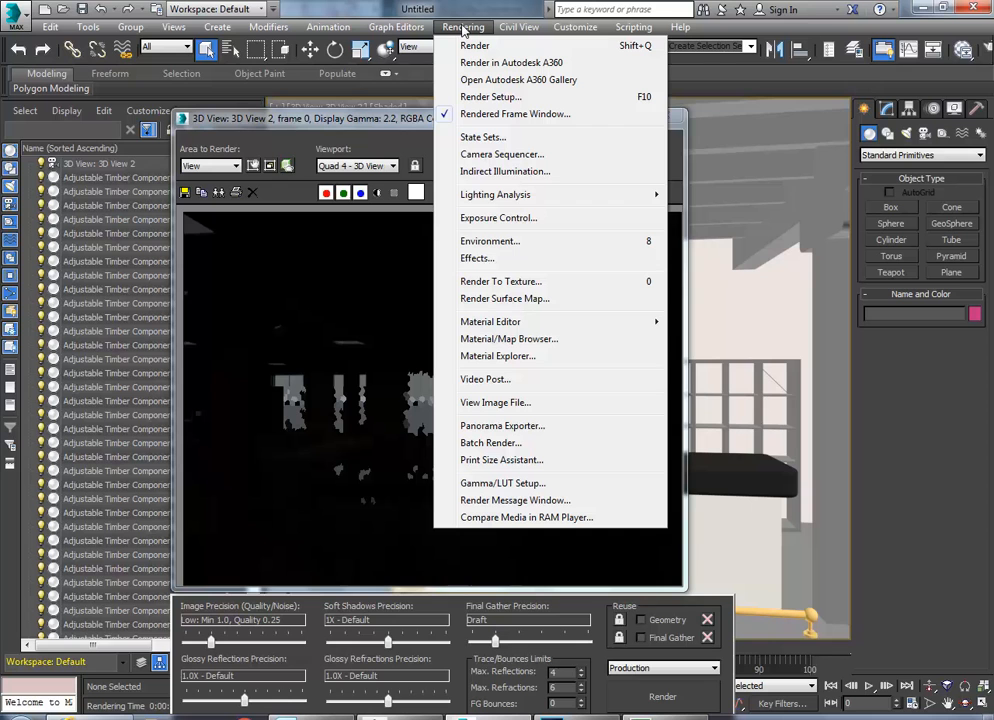
pyautogui.click(491, 219)
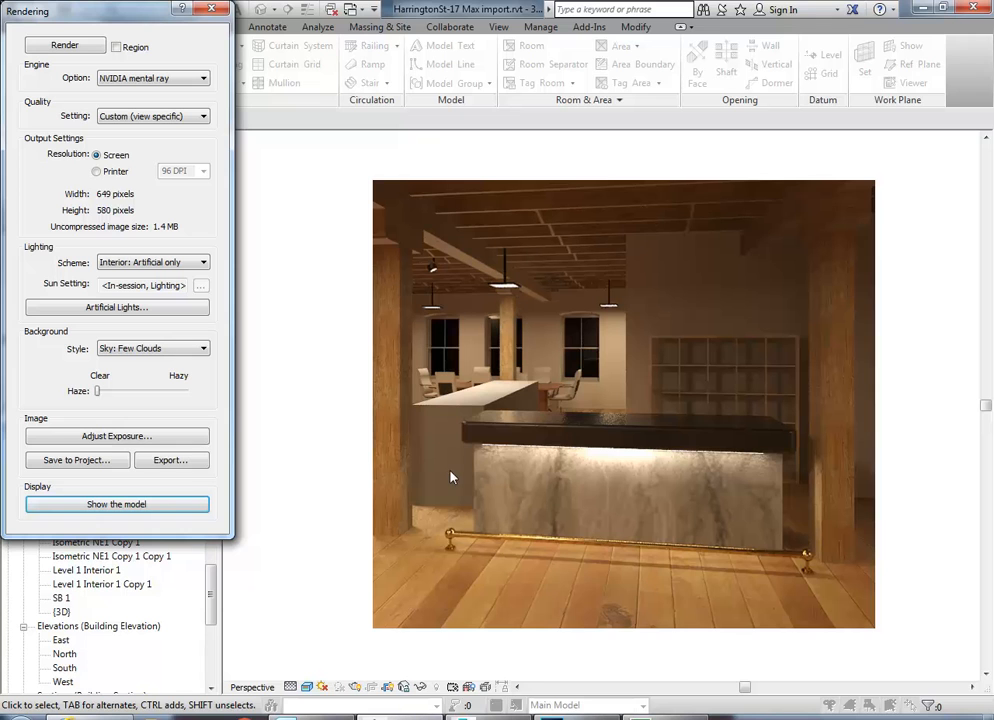
# - In Revit, check the exposure value used for the 3D View 2 rendering and dismiss the exposure settings
pyautogui.click(110, 437)
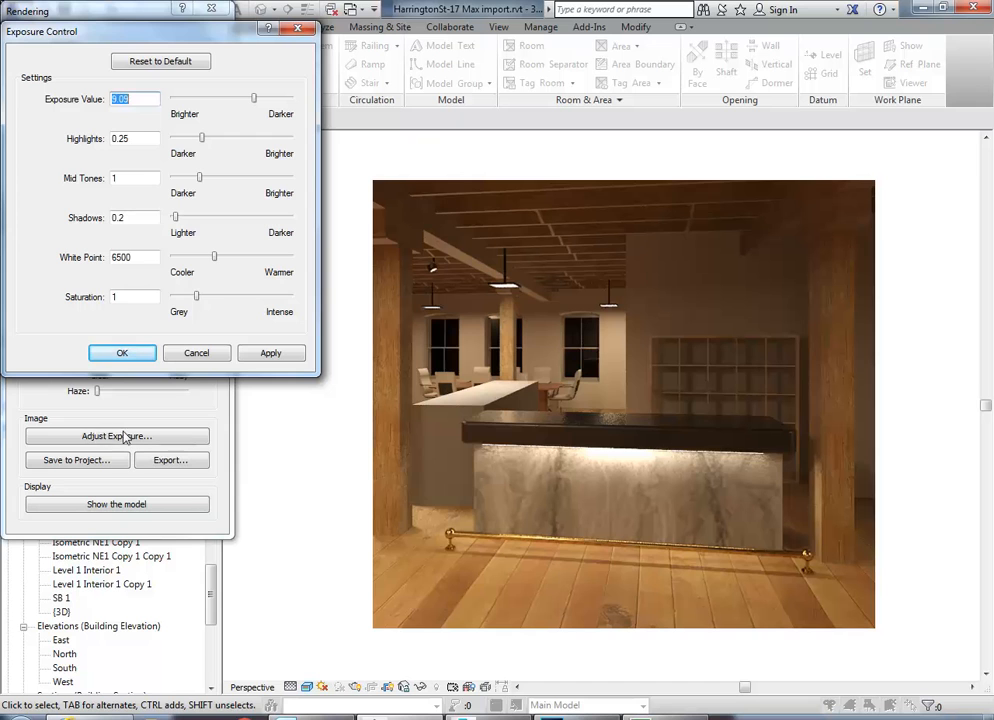
pyautogui.click(137, 99)
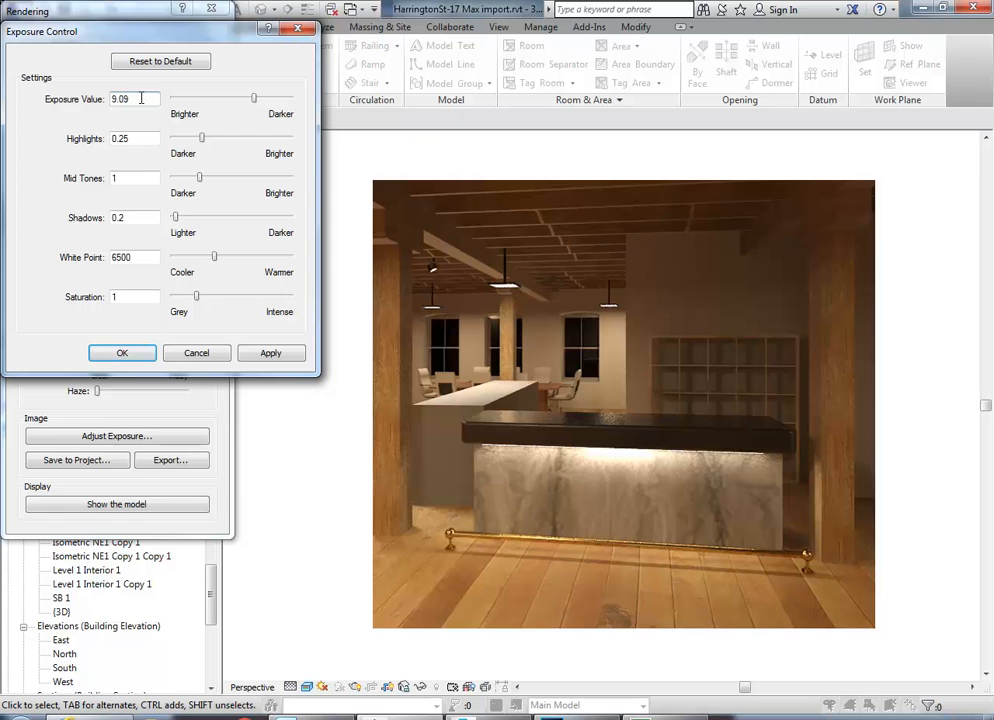
pyautogui.click(137, 99)
pyautogui.press('BackSpace')
pyautogui.write('5')
pyautogui.press('BackSpace')
pyautogui.write('9')
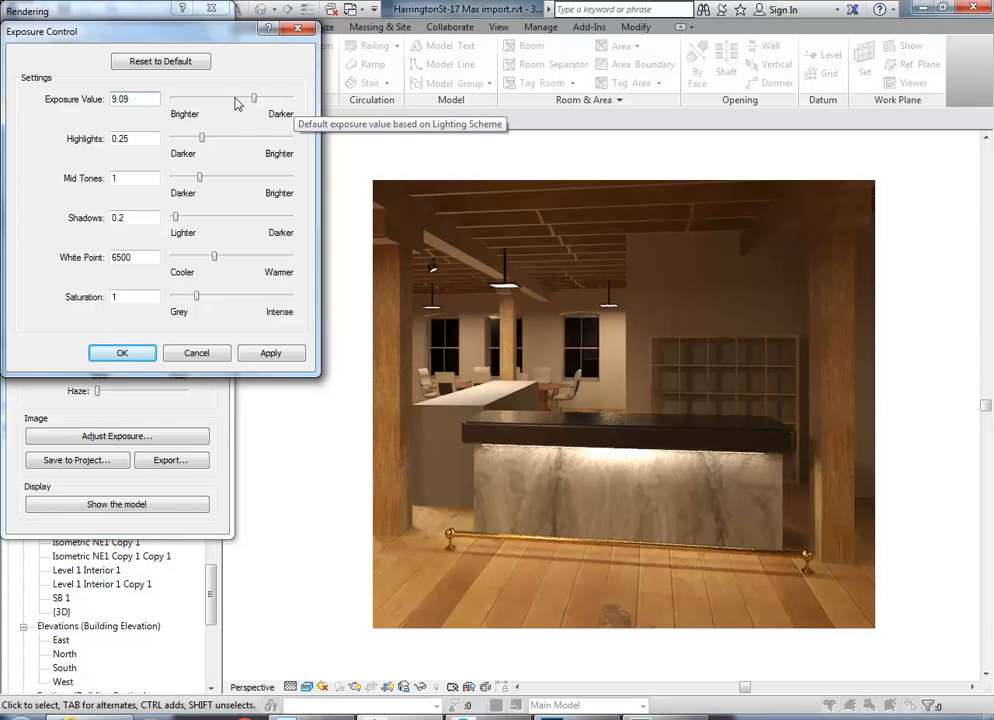
pyautogui.click(197, 356)
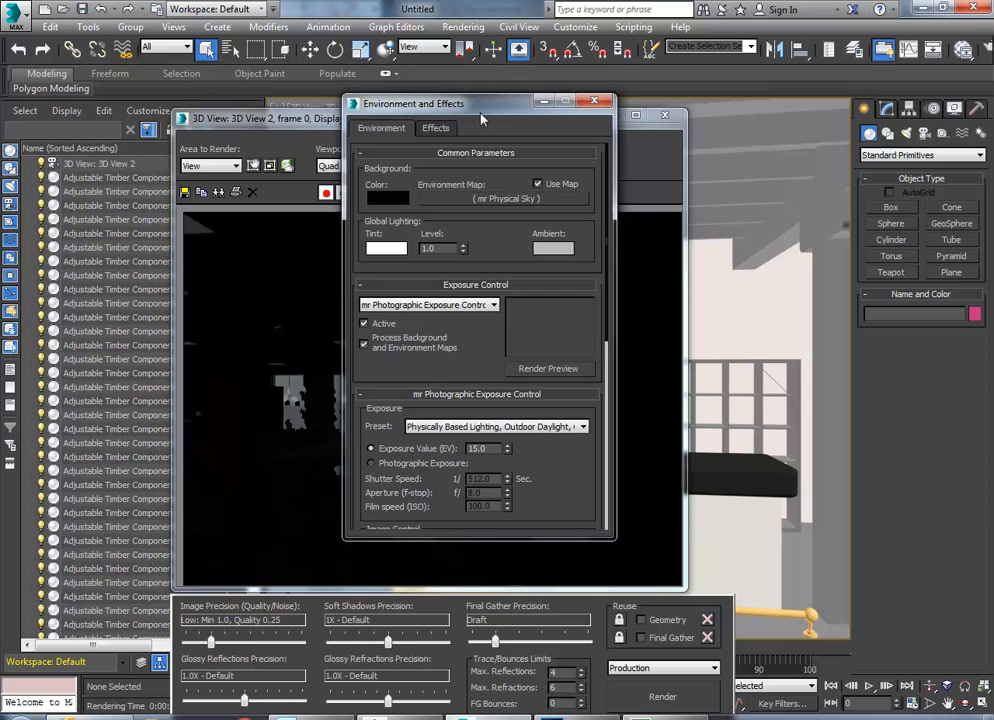
# - In 3ds Max, reposition and enlarge the Environment and Effects dialog and choose mr Photographic Exposure Control
pyautogui.moveTo(395, 103); pyautogui.dragTo(320, 73)
pyautogui.click(460, 27)
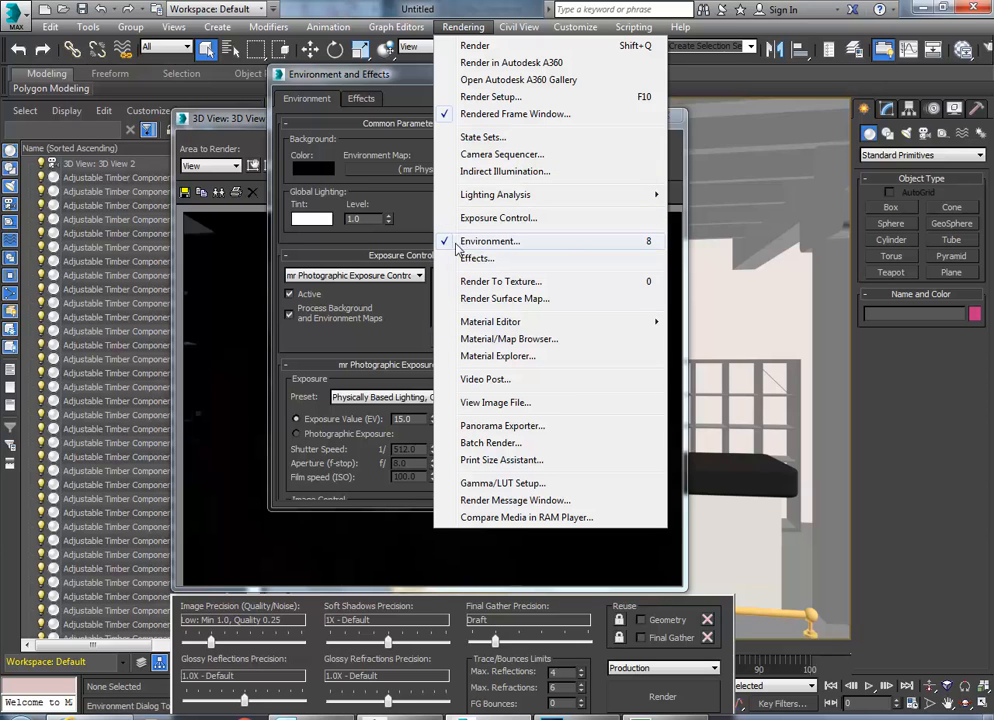
pyautogui.click(383, 76)
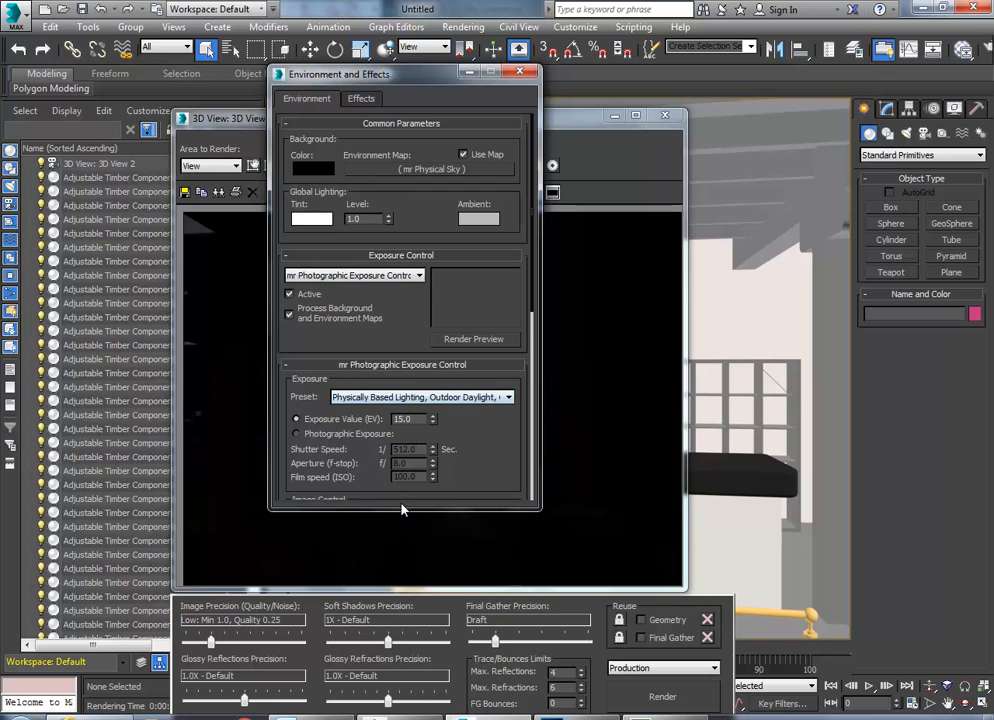
pyautogui.moveTo(402, 510); pyautogui.dragTo(402, 533)
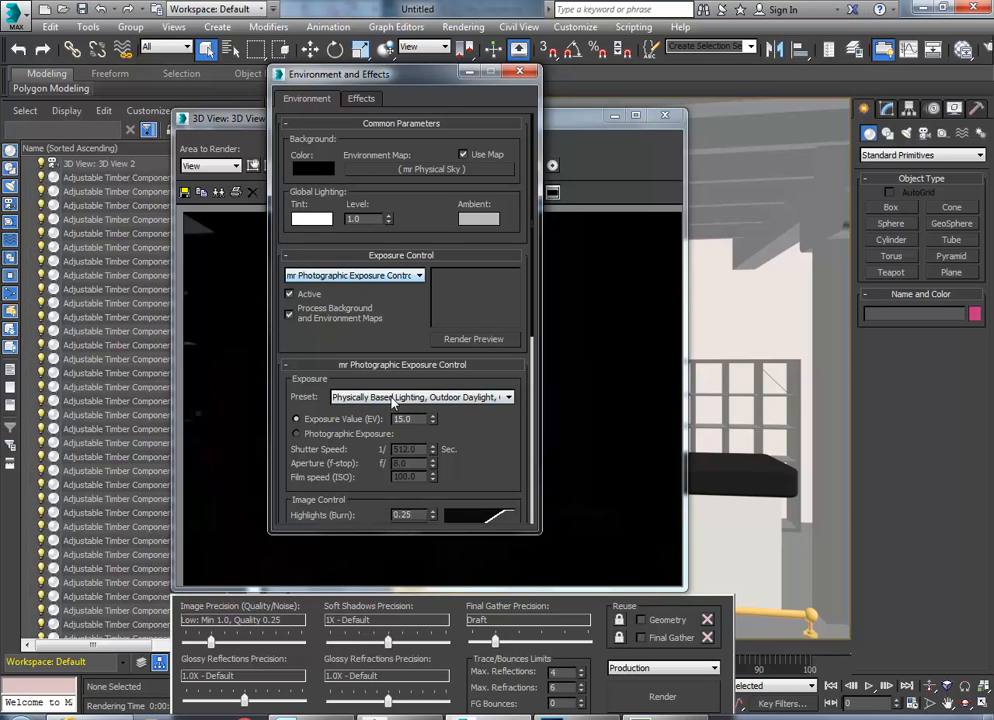
pyautogui.click(372, 276)
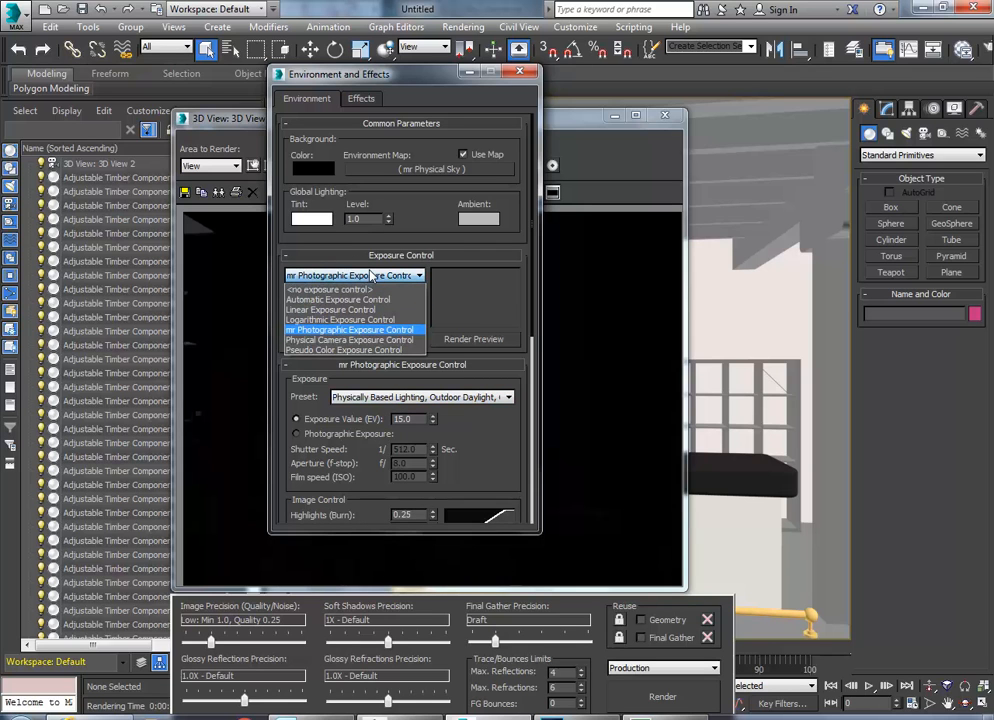
pyautogui.click(400, 331)
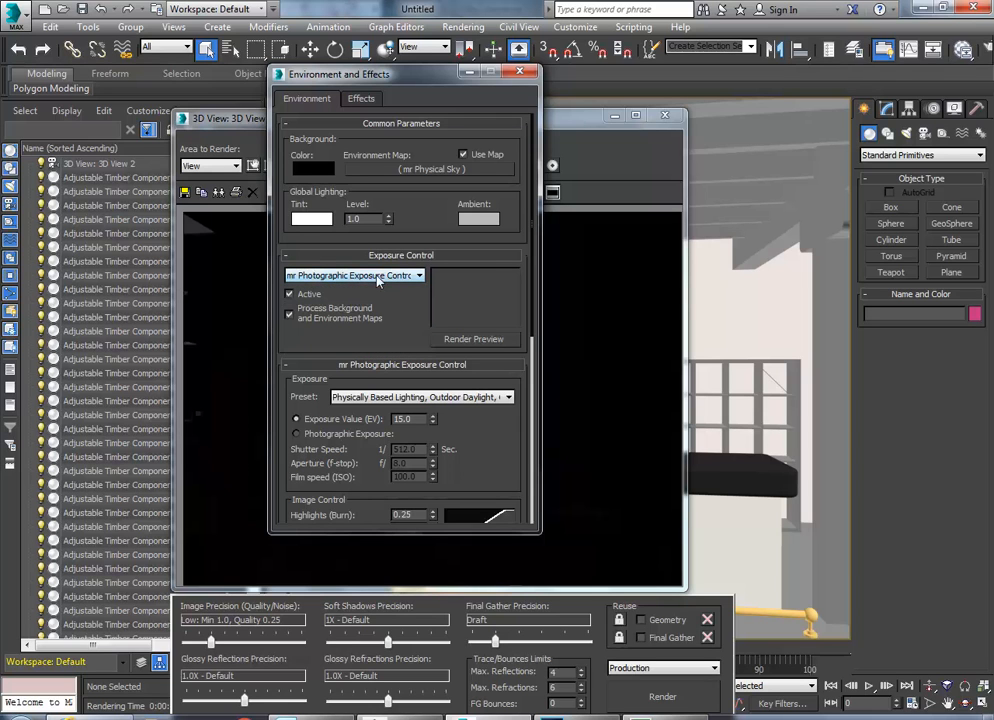
# - Set the photographic exposure preset to Physically Based Lighting, Indoor Nighttime
pyautogui.click(416, 399)
pyautogui.click(402, 398)
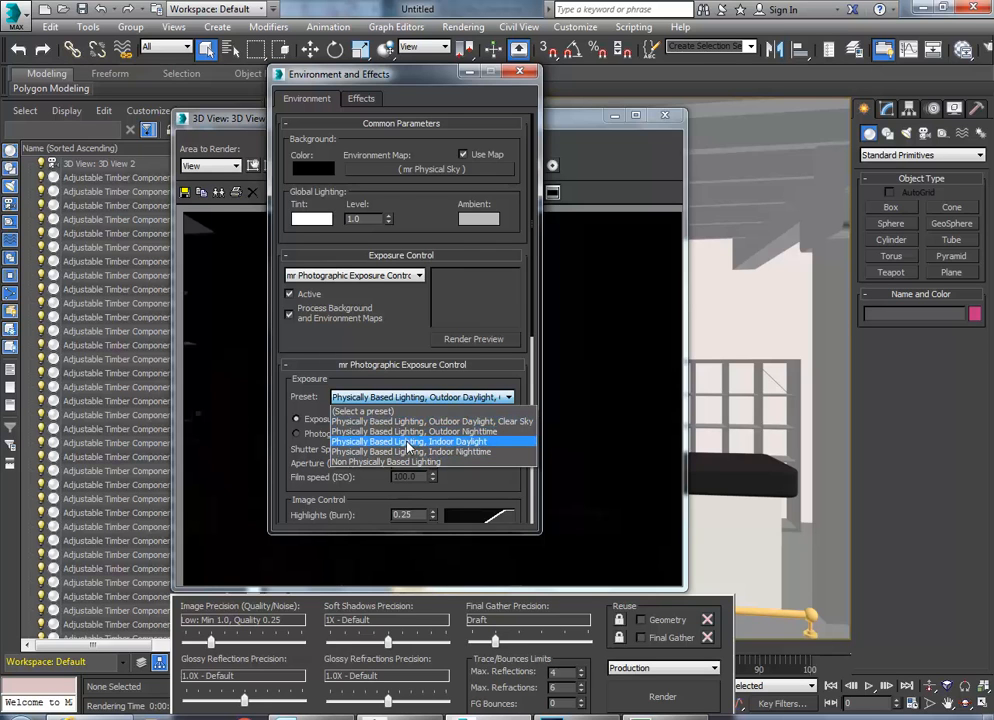
pyautogui.click(408, 446)
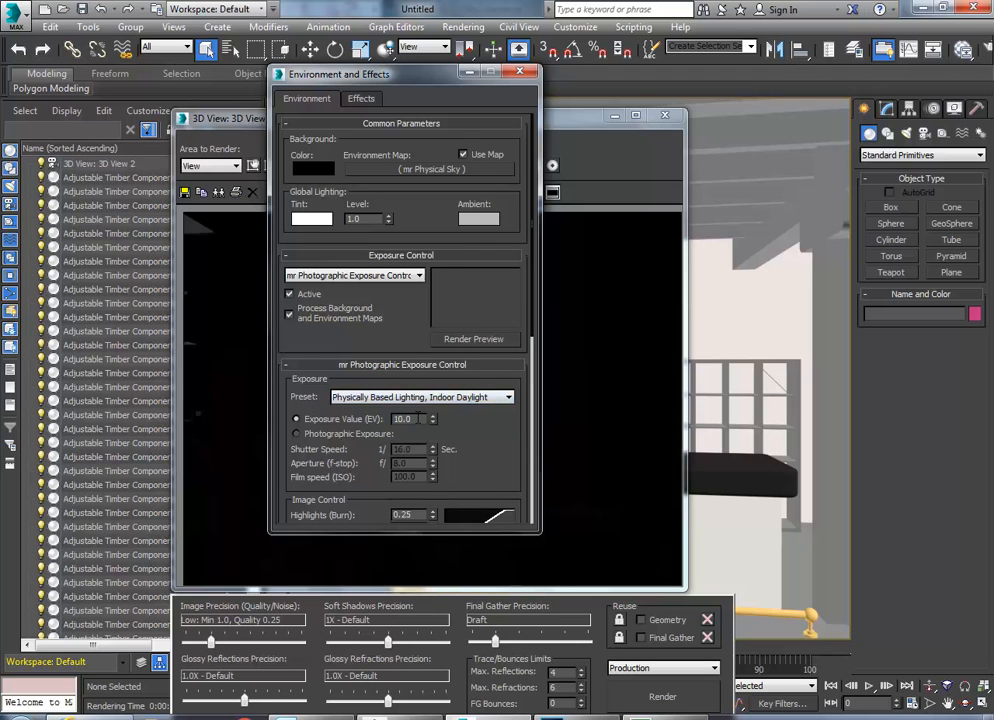
pyautogui.click(408, 397)
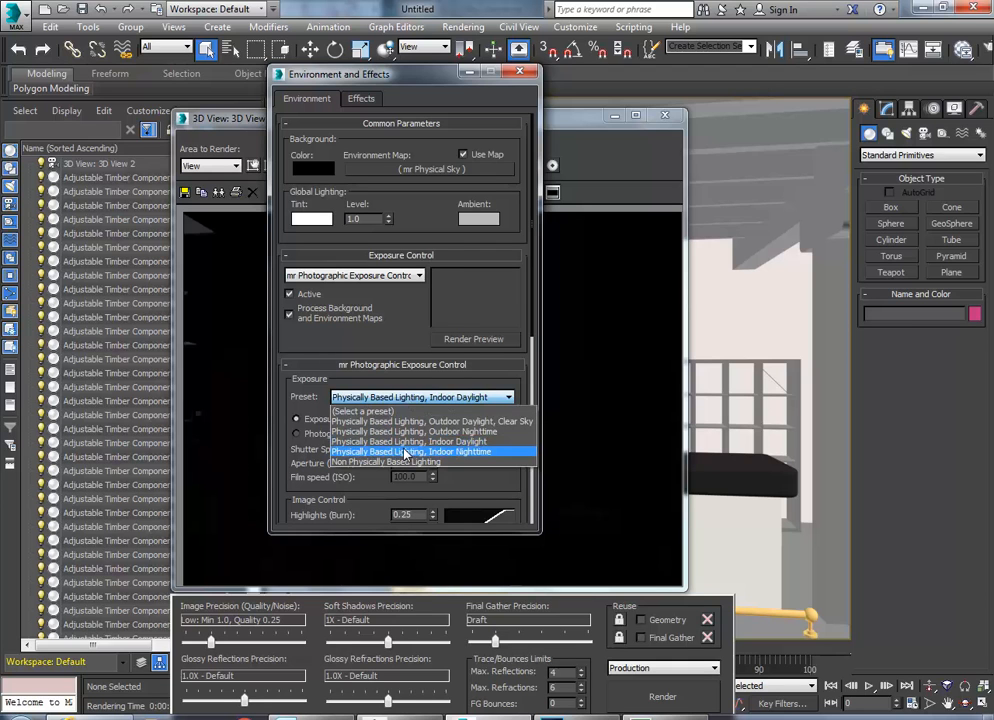
pyautogui.click(412, 452)
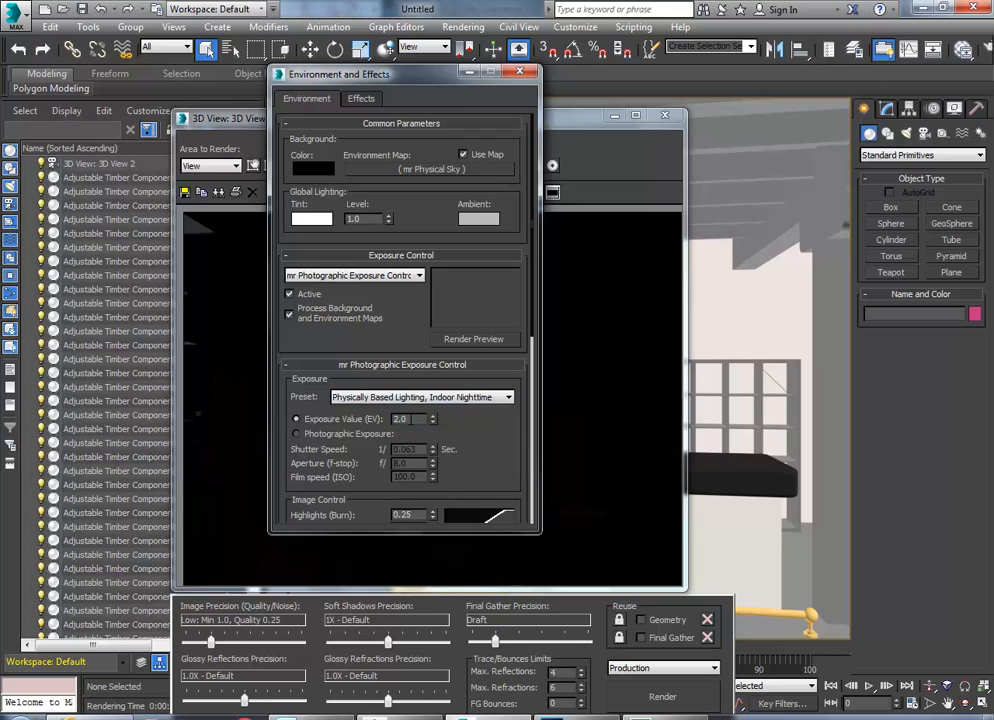
pyautogui.click(425, 398)
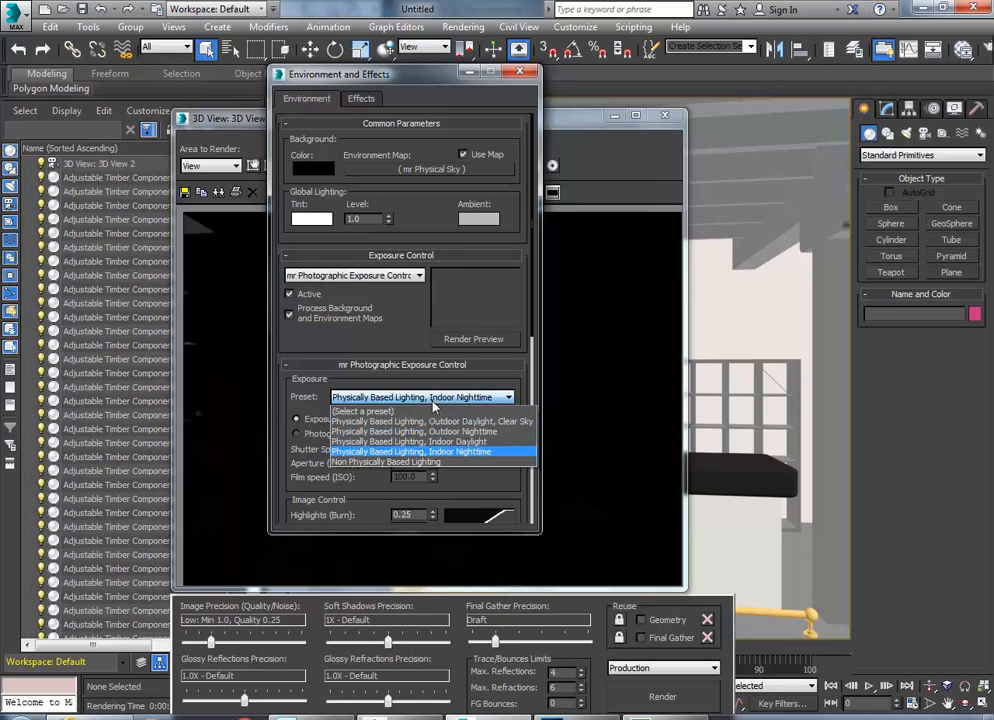
pyautogui.click(427, 399)
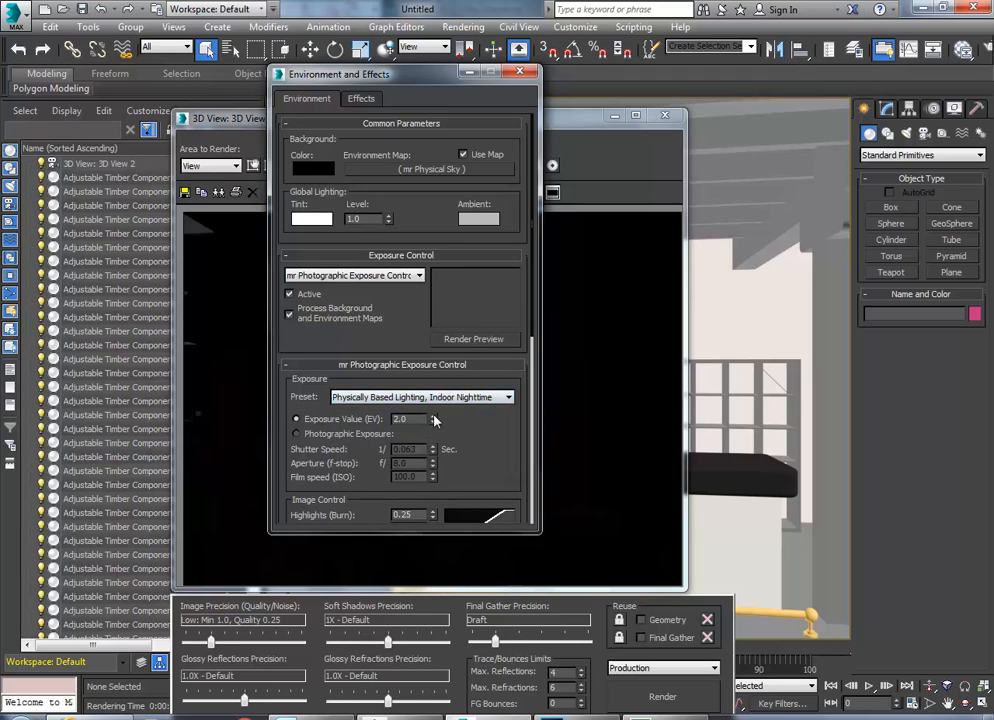
# - Set the exposure value to 9.0 EV and render an exposure preview
pyautogui.click(433, 416)
pyautogui.click(433, 416)
pyautogui.click(433, 416)
pyautogui.click(433, 416)
pyautogui.click(433, 422)
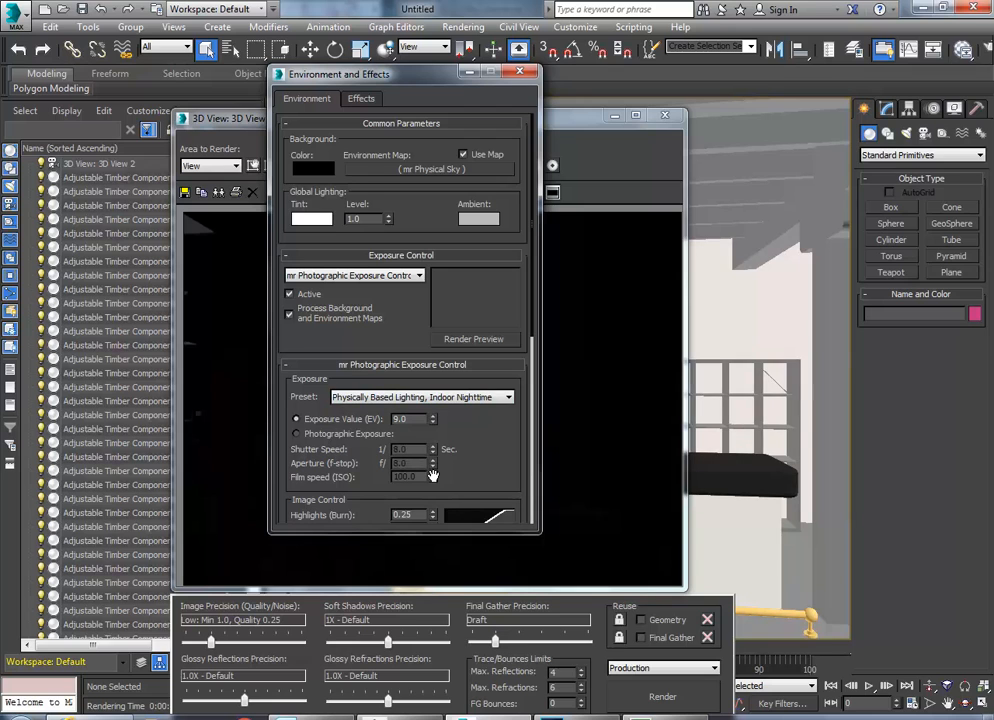
pyautogui.click(474, 340)
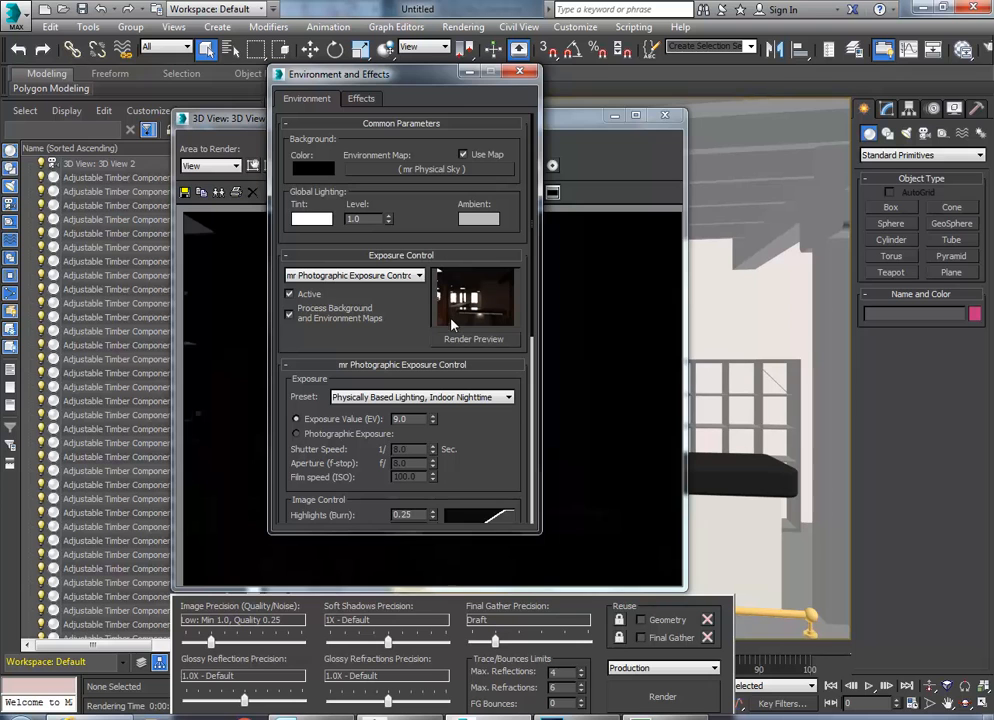
# - Review the photometric, sky and sun lights of the whole scene in the Light Lister, then close it
pyautogui.moveTo(322, 74); pyautogui.dragTo(265, 106)
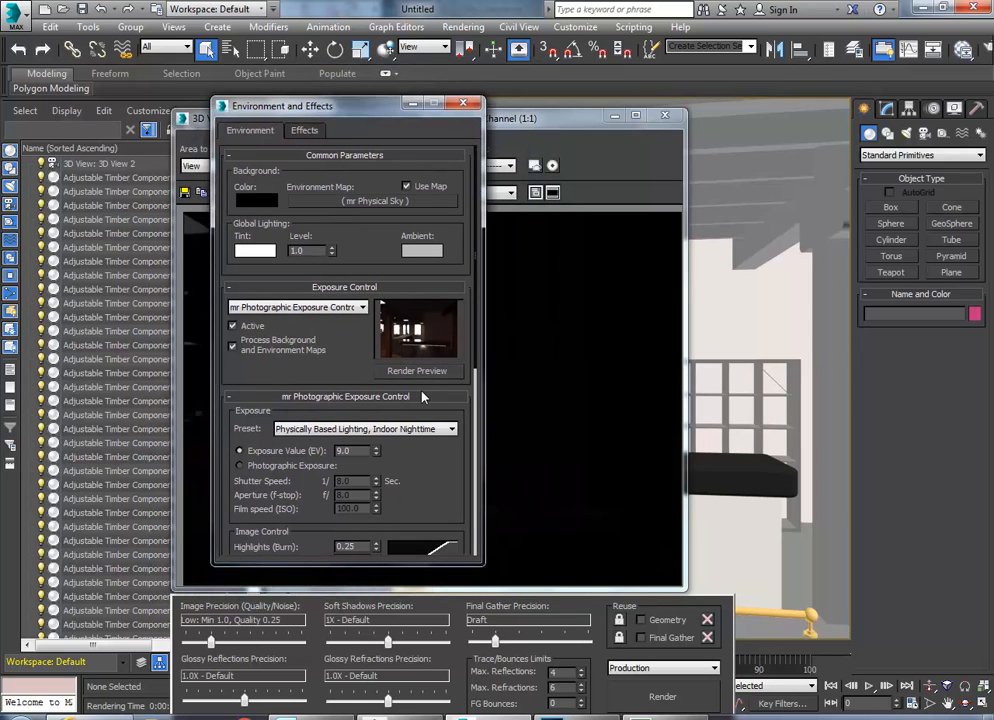
pyautogui.click(88, 27)
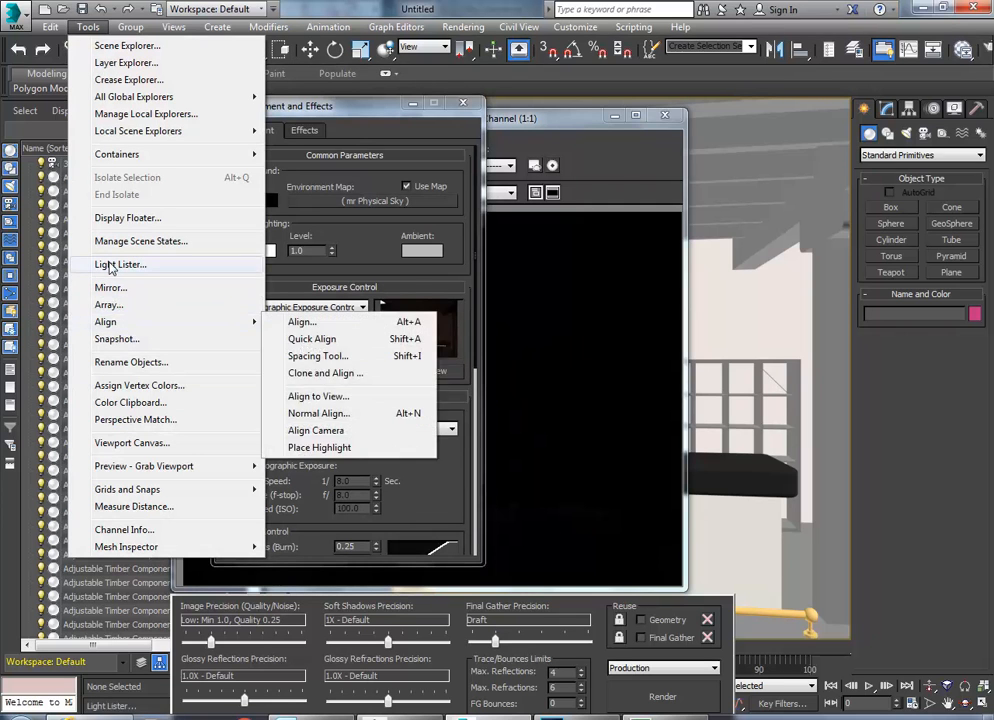
pyautogui.click(108, 264)
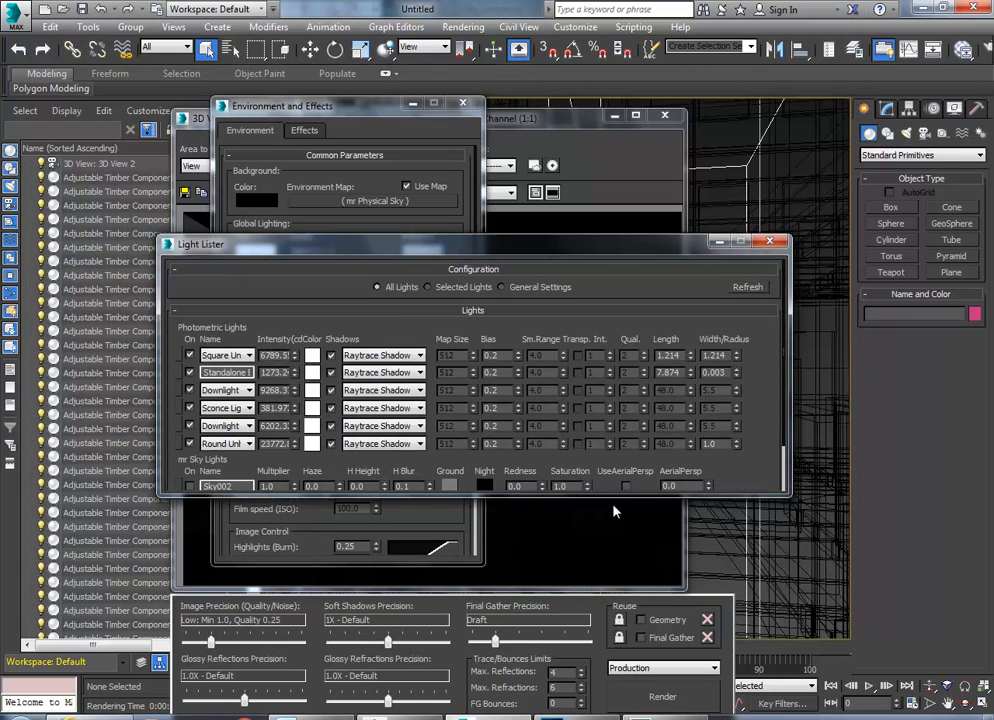
pyautogui.moveTo(586, 494); pyautogui.dragTo(586, 600)
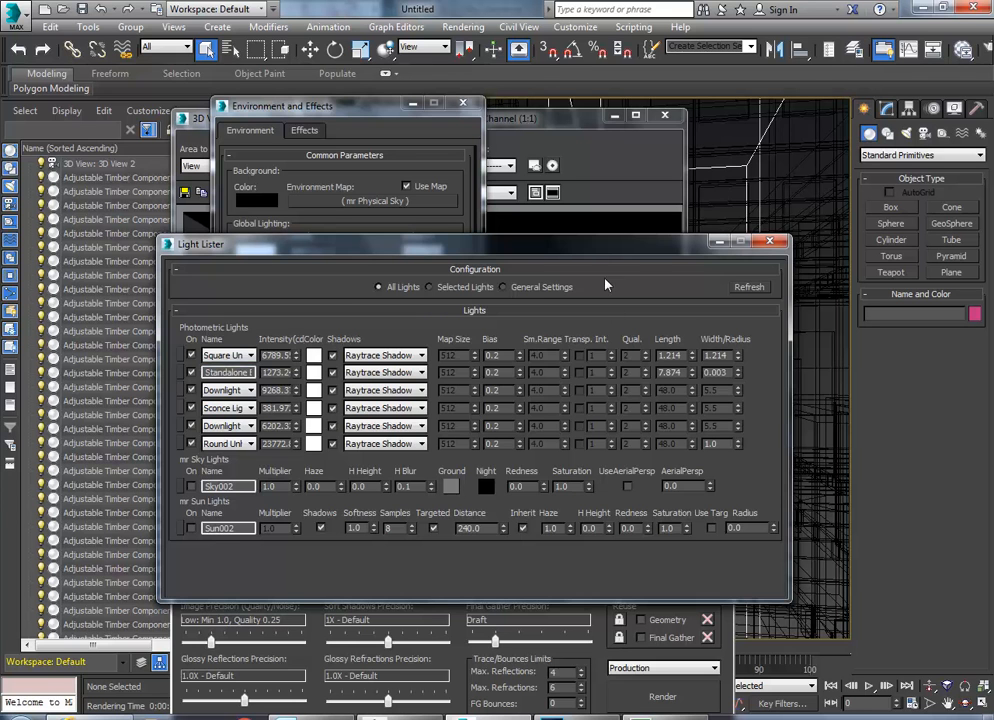
pyautogui.moveTo(524, 243); pyautogui.dragTo(444, 266)
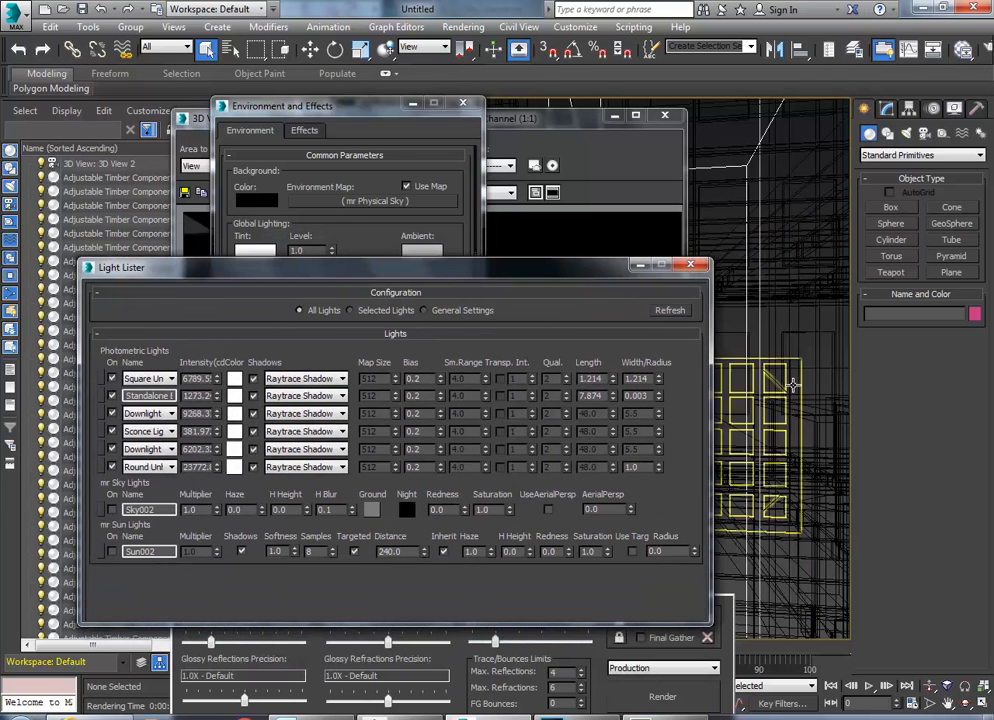
pyautogui.moveTo(443, 270); pyautogui.dragTo(510, 220)
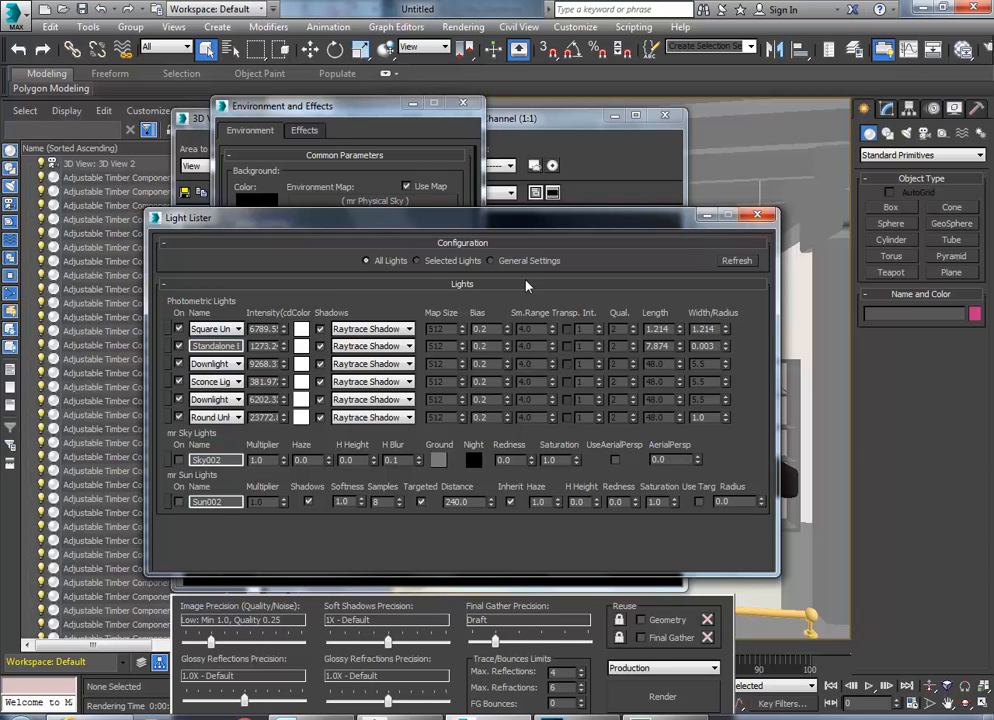
pyautogui.click(757, 214)
# - Turn off the mr Physical Sky environment map and render the exposure preview again
pyautogui.moveTo(276, 105); pyautogui.dragTo(329, 91)
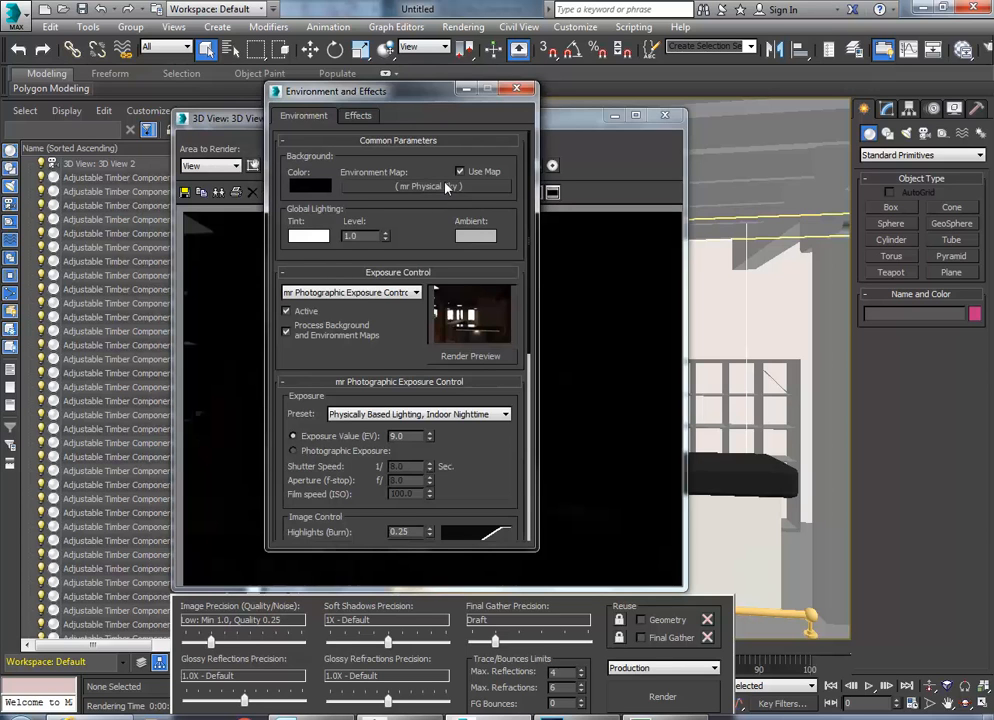
pyautogui.click(460, 171)
pyautogui.click(472, 360)
# - Set the photographic exposure value to 5.0 EV to brighten the interior preview
pyautogui.click(430, 440)
pyautogui.click(430, 441)
pyautogui.click(430, 441)
pyautogui.click(430, 441)
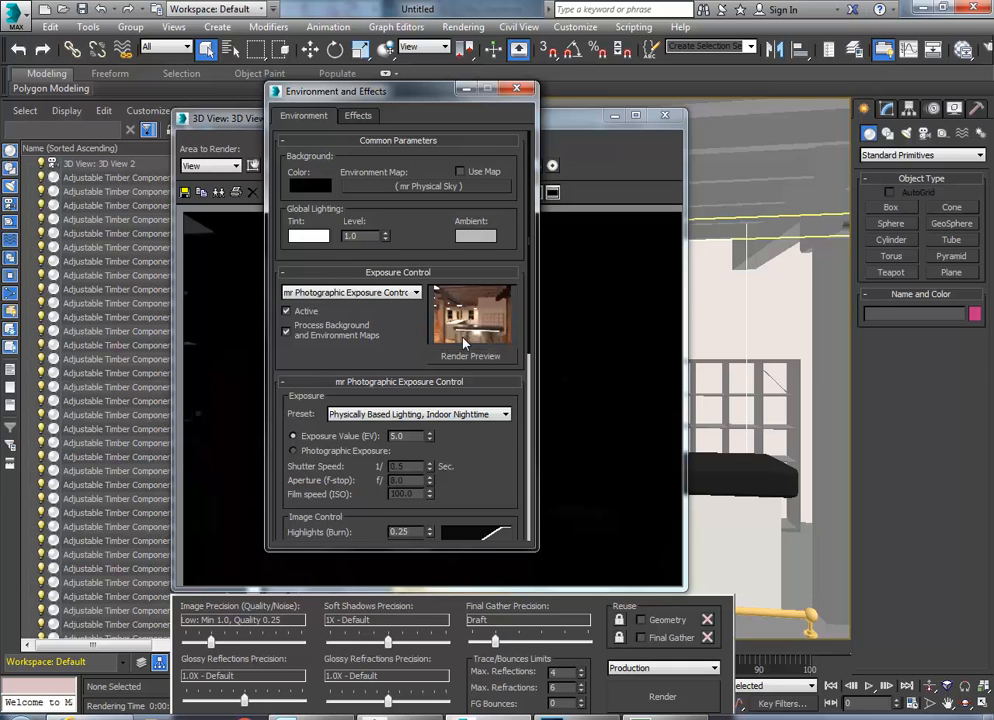
pyautogui.click(429, 433)
pyautogui.click(430, 440)
pyautogui.click(429, 434)
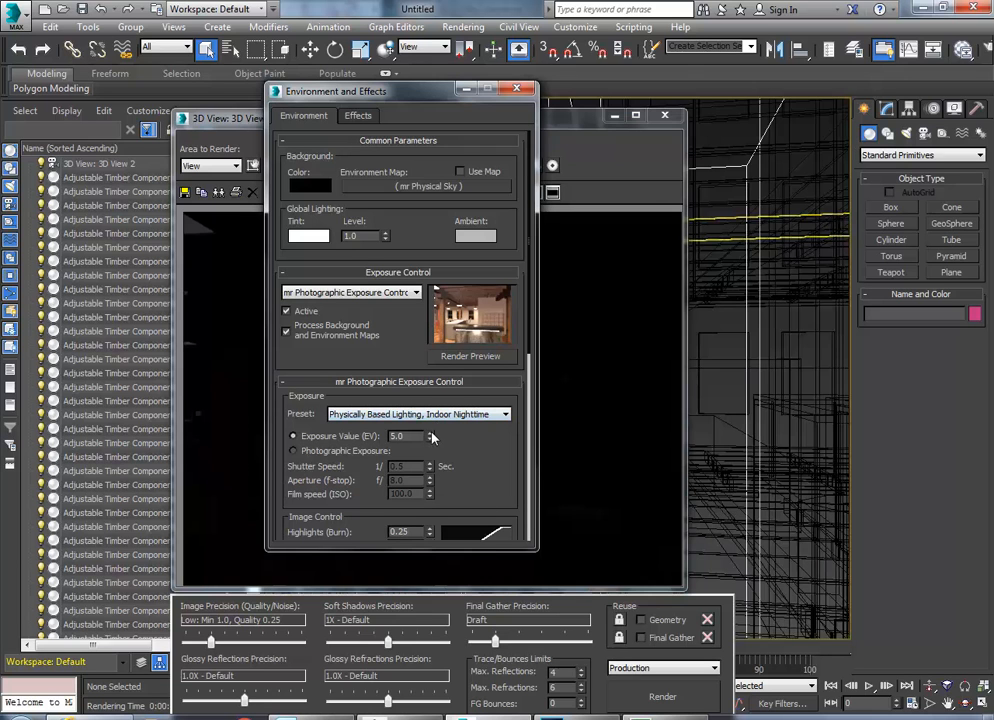
# - Render the 3D View 2 interior in Production mode and move the rendered frame window clear of the other dialogs
pyautogui.click(430, 440)
pyautogui.moveTo(393, 93); pyautogui.dragTo(231, 101)
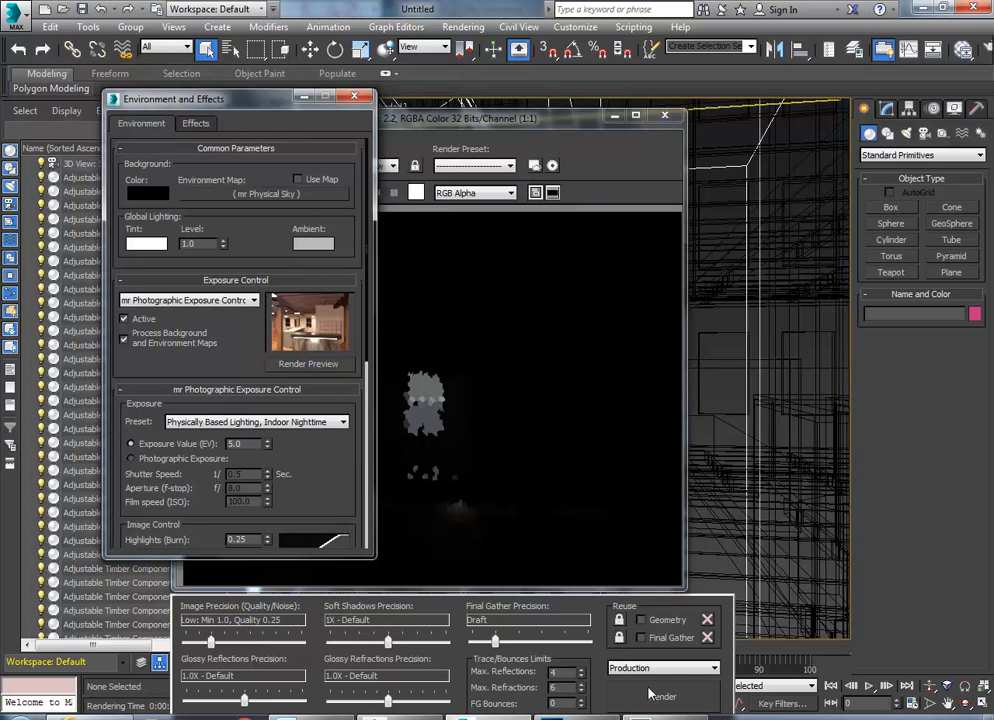
pyautogui.click(490, 418)
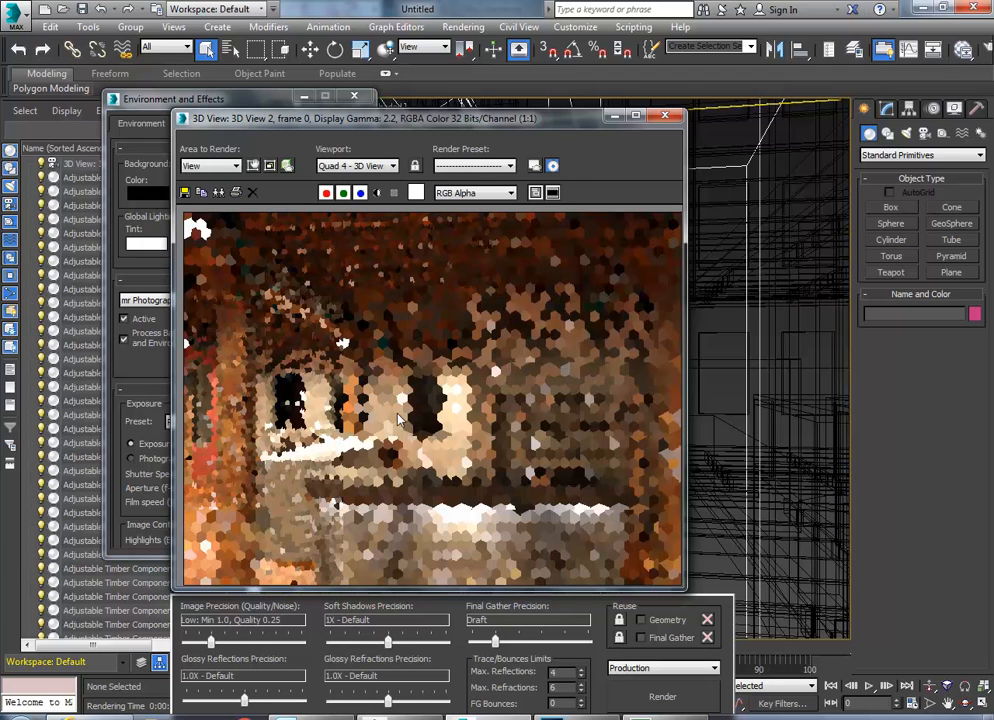
pyautogui.moveTo(335, 116); pyautogui.dragTo(599, 84)
pyautogui.moveTo(418, 272); pyautogui.dragTo(175, 240)
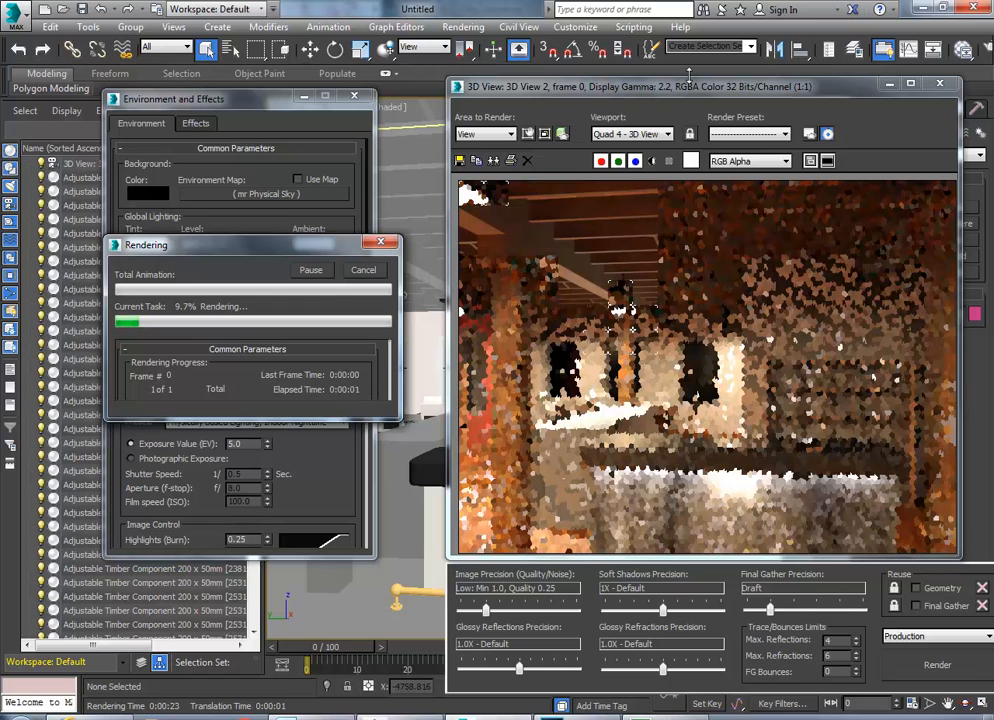
pyautogui.moveTo(694, 90); pyautogui.dragTo(545, 40)
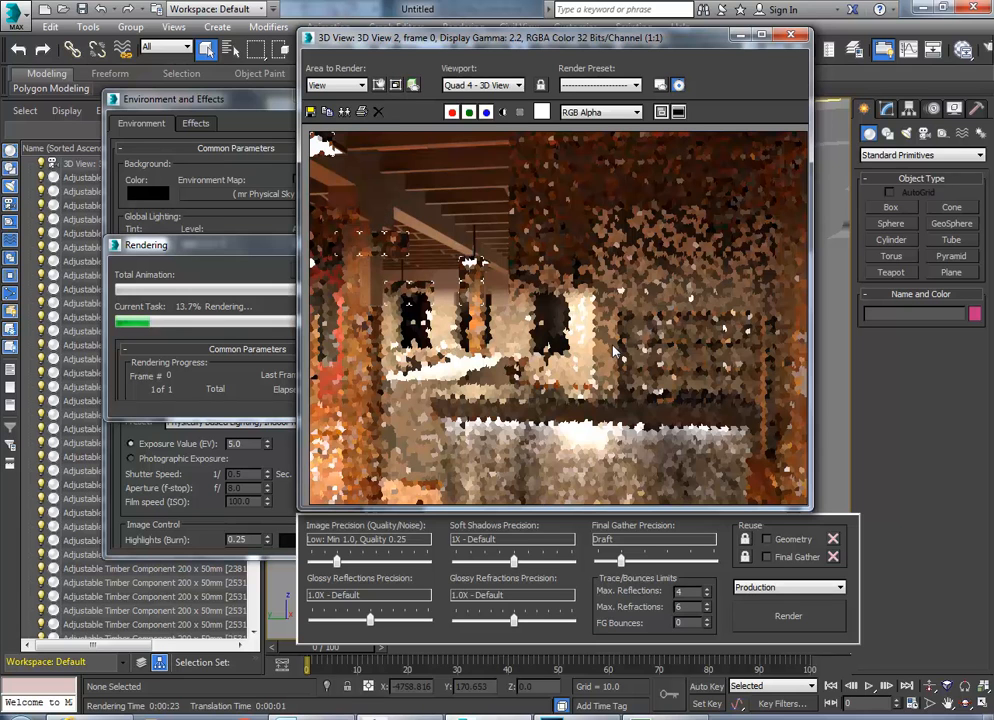
# - Cancel the running render and close the rendered frame window and the Environment and Effects dialog
pyautogui.click(252, 246)
pyautogui.click(363, 270)
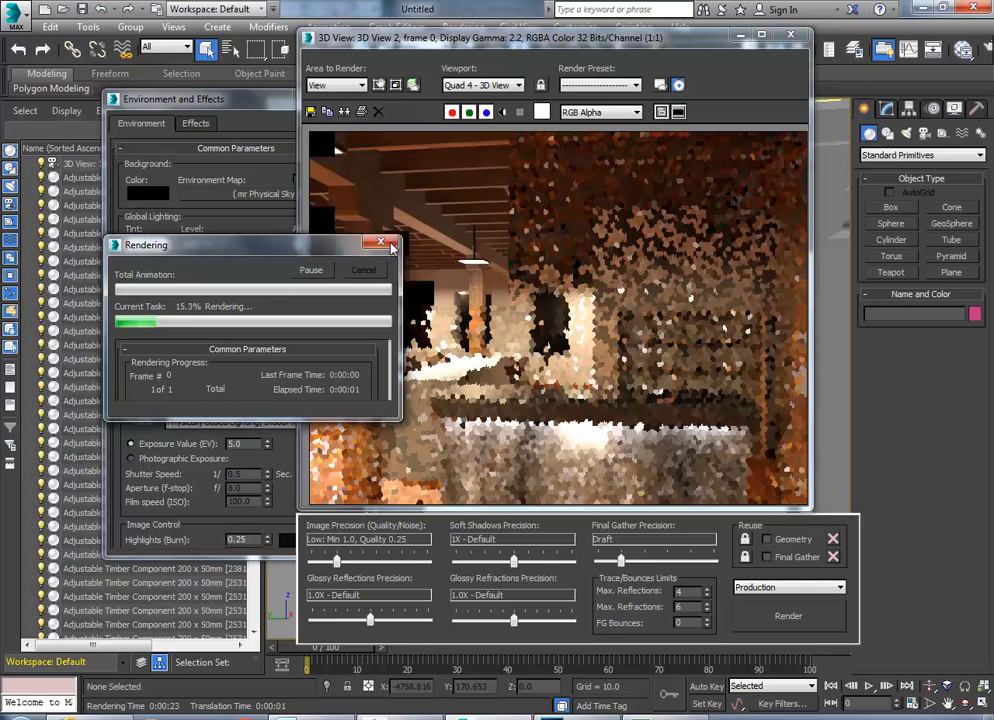
pyautogui.click(791, 35)
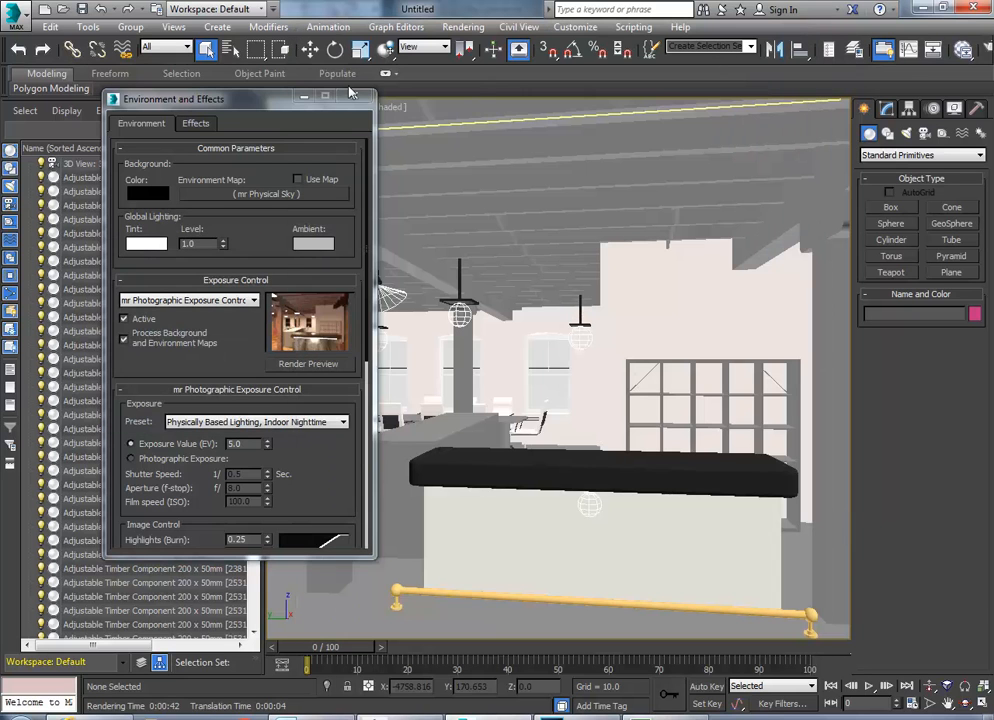
pyautogui.click(354, 97)
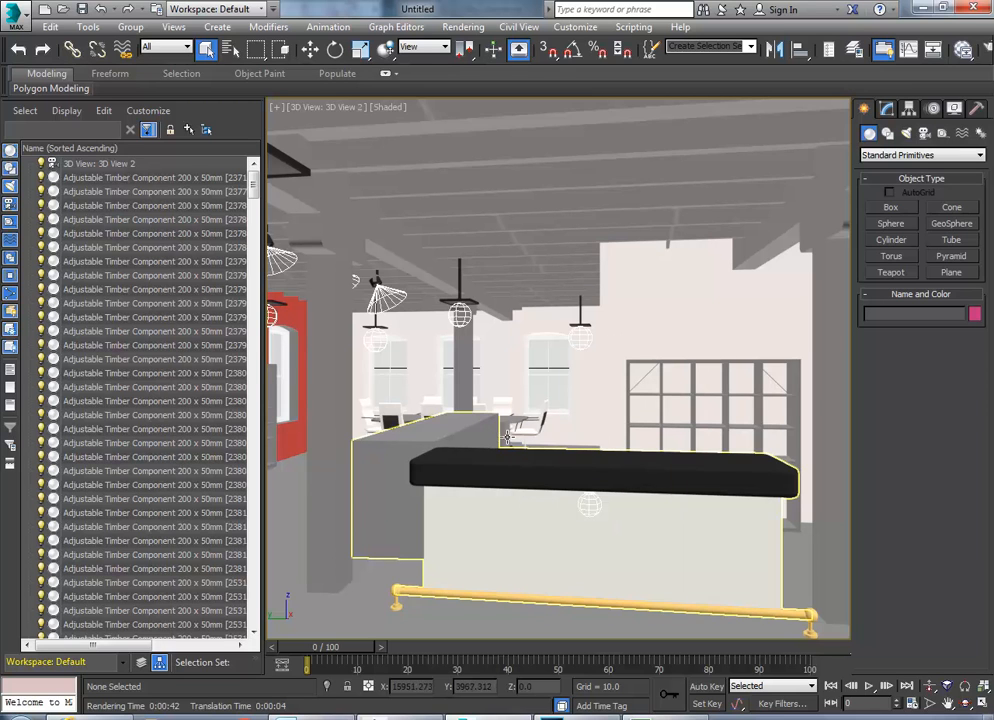
# - Switch the 3D View 2 viewport to Realistic shading and illuminate it with scene lights
pyautogui.moveTo(398, 712)
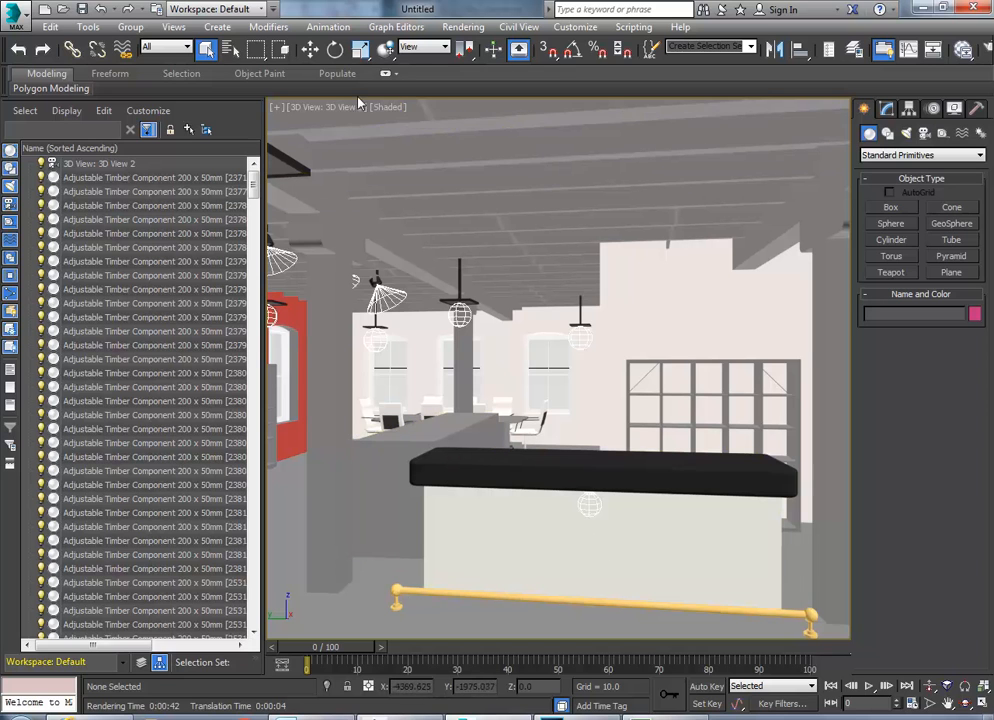
pyautogui.click(388, 106)
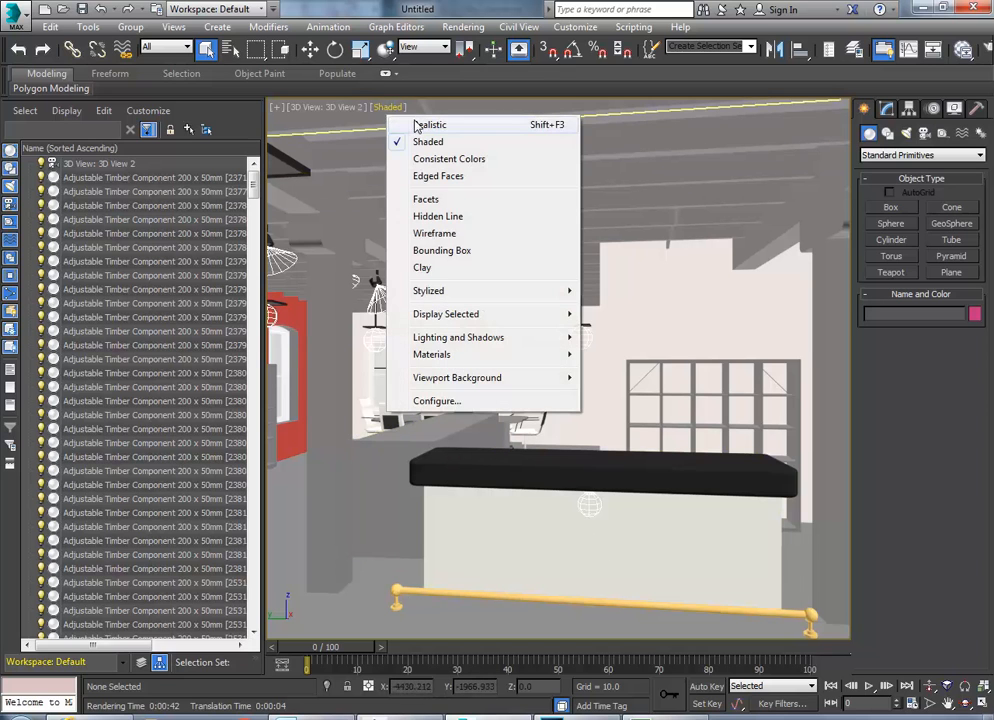
pyautogui.click(919, 418)
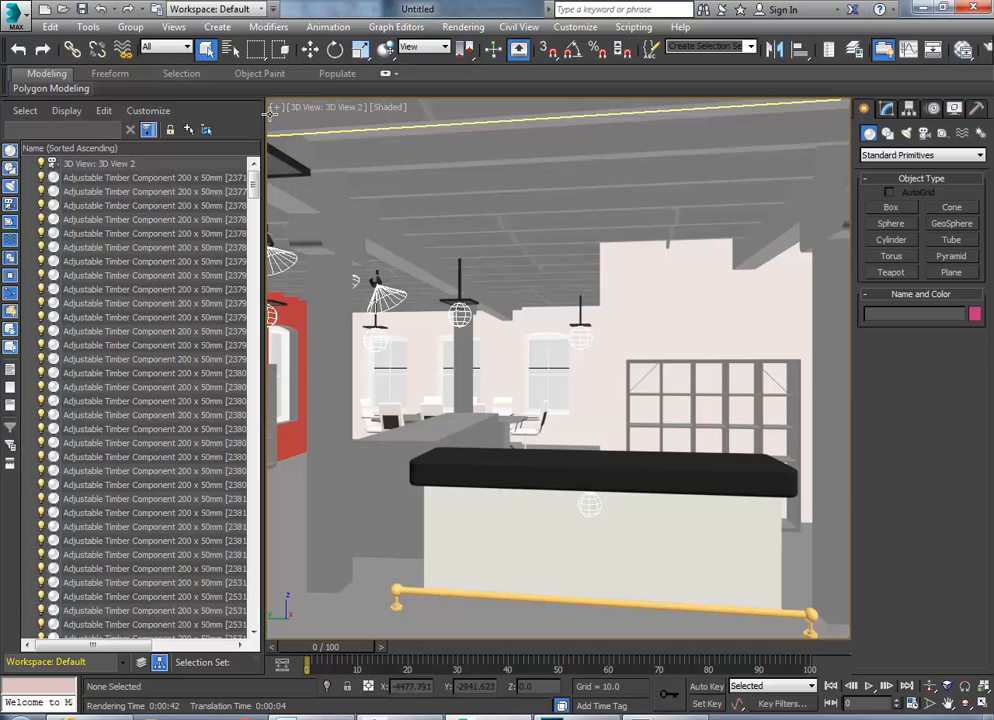
pyautogui.click(390, 108)
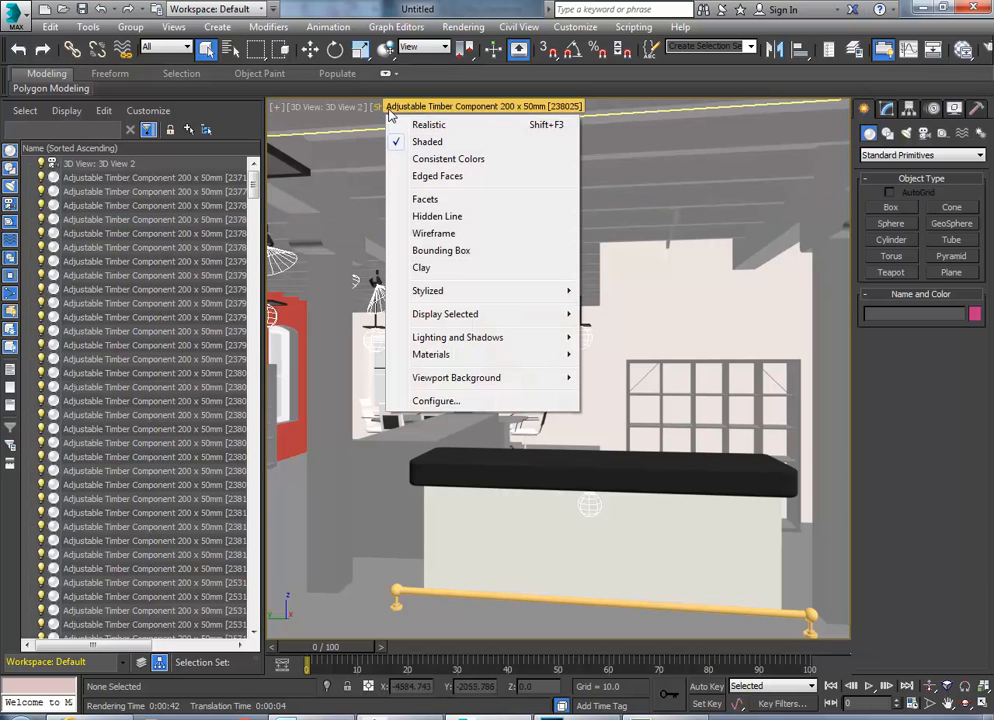
pyautogui.click(418, 126)
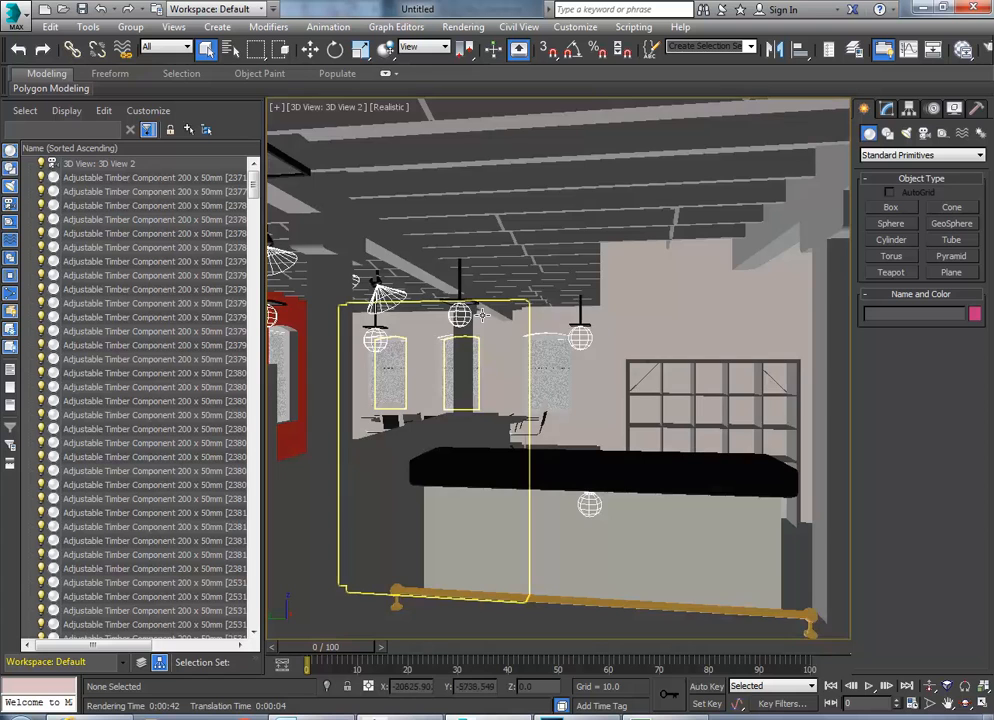
pyautogui.click(388, 112)
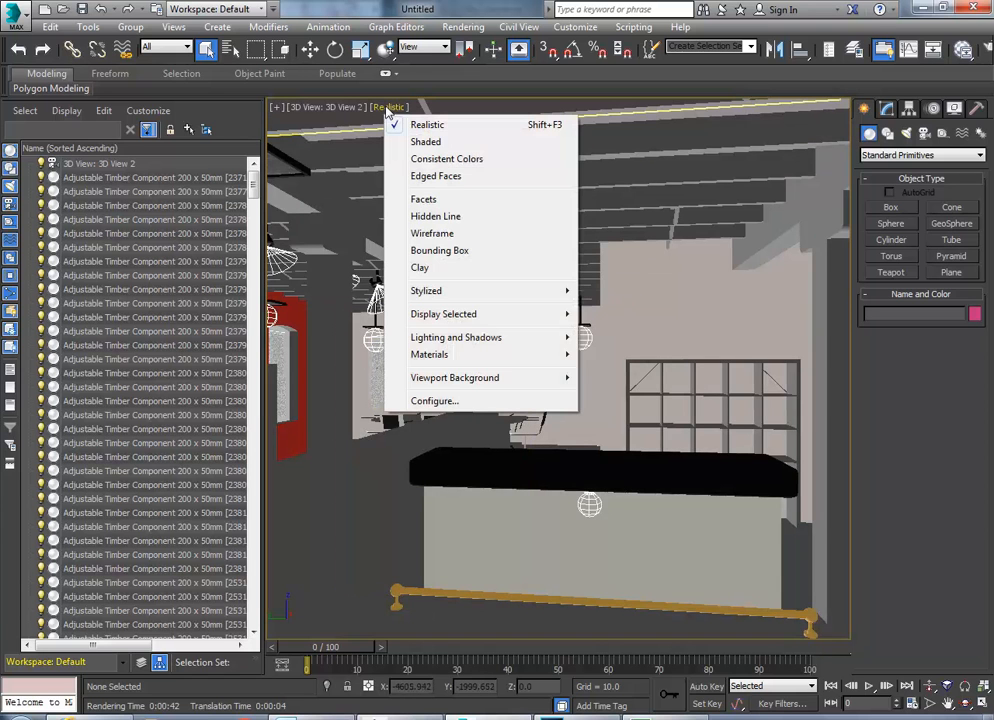
pyautogui.moveTo(438, 341)
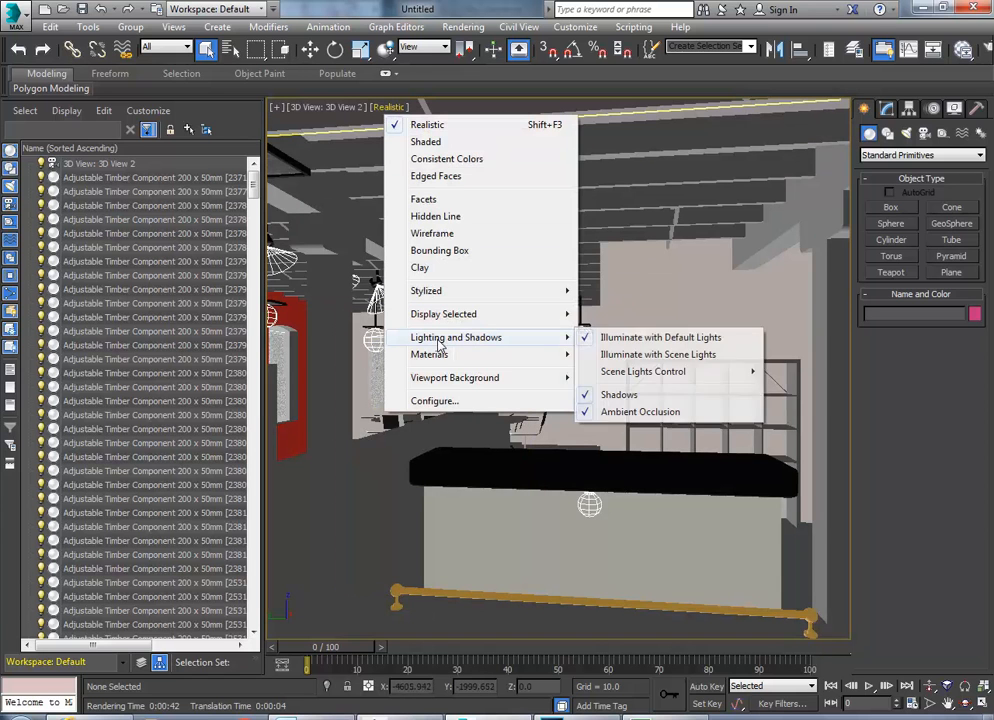
pyautogui.click(633, 355)
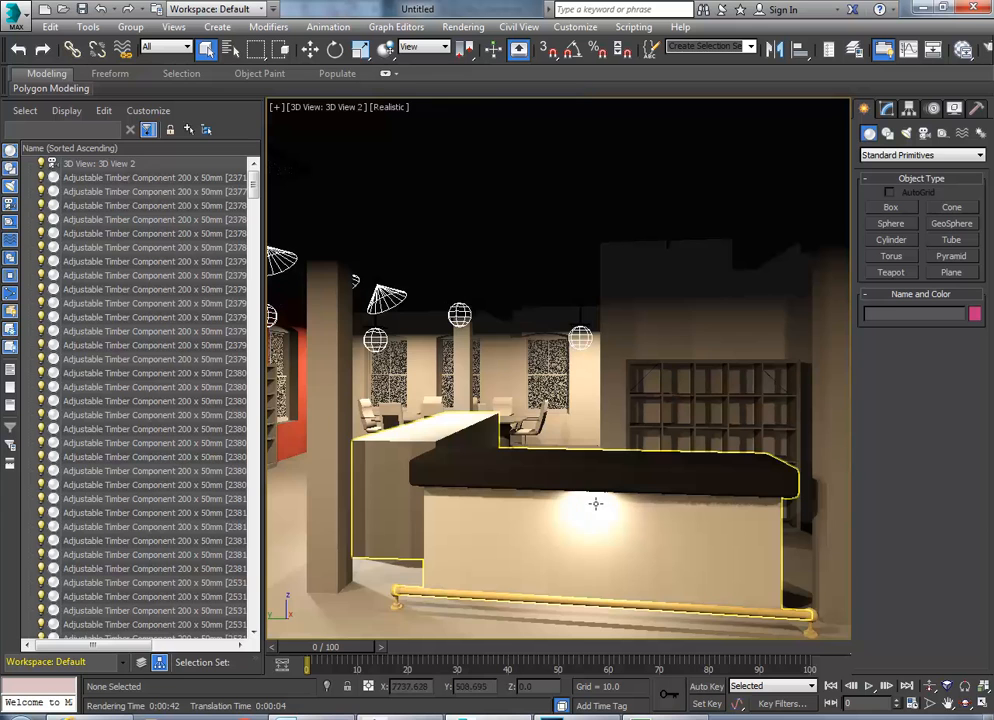
# - Select the linear bulb light under the counter's edge and lengthen its rectangular emitting shape to 261.669
pyautogui.click(589, 505)
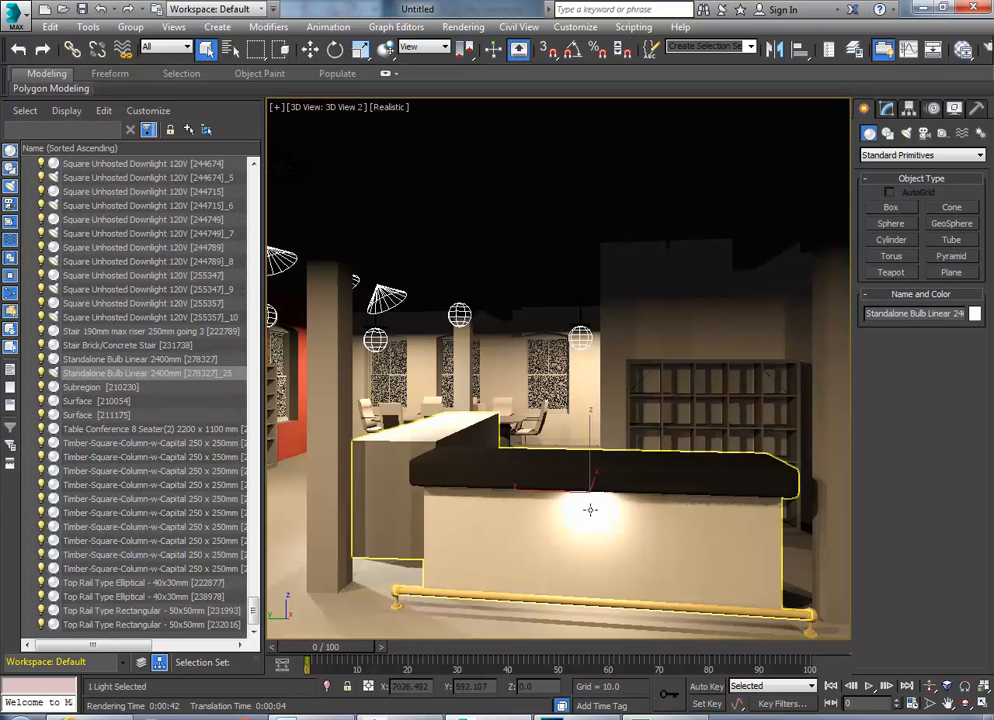
pyautogui.moveTo(589, 509); pyautogui.dragTo(589, 519)
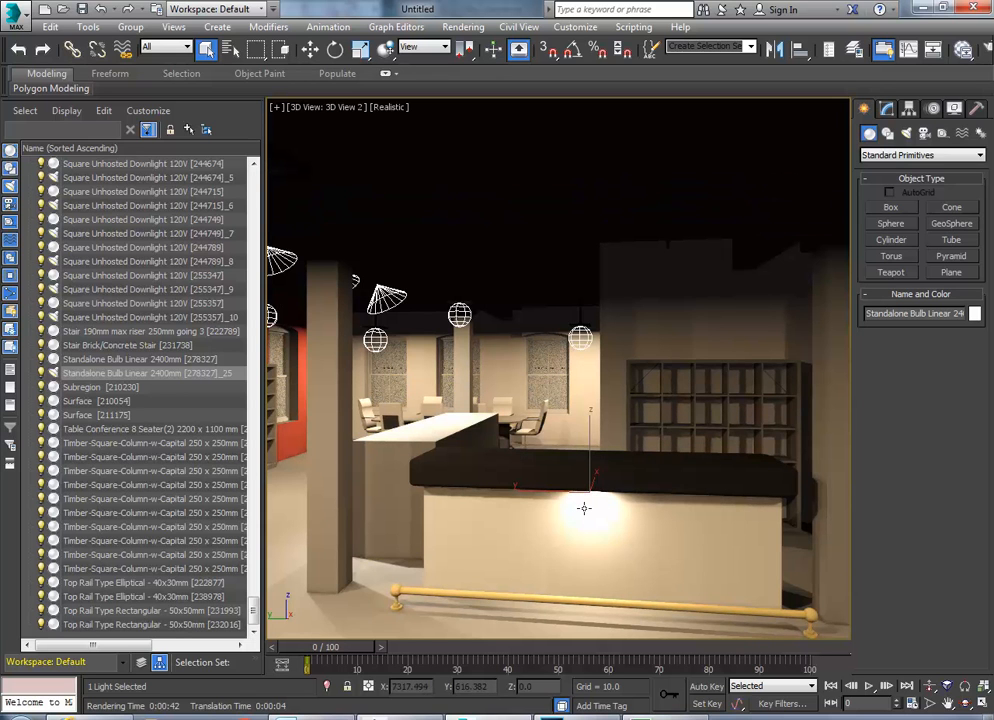
pyautogui.click(885, 109)
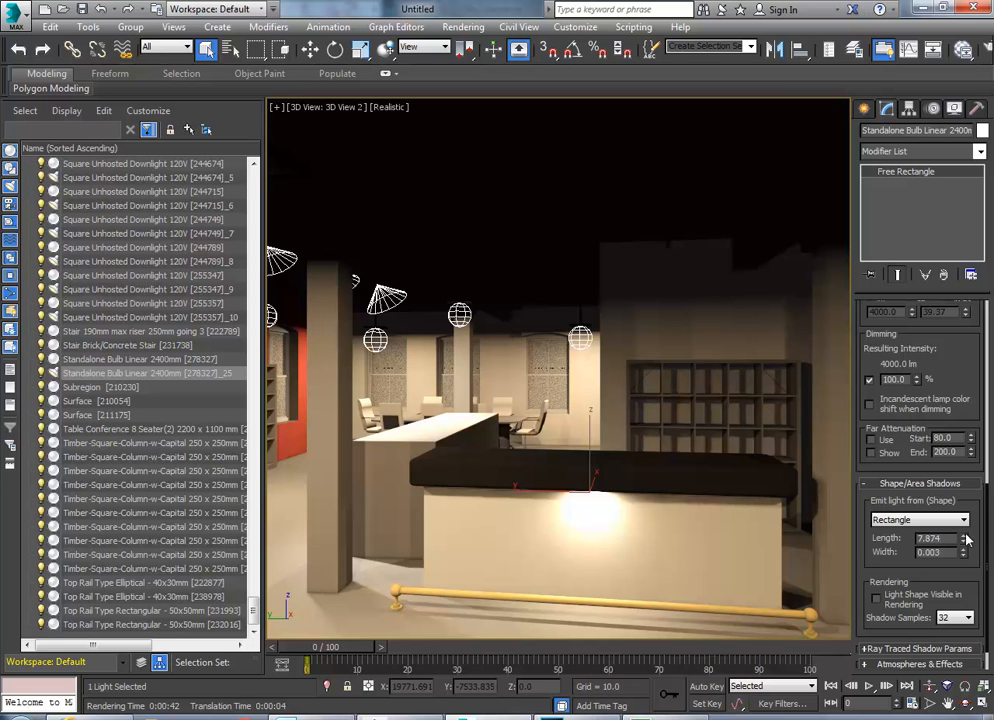
pyautogui.moveTo(966, 540); pyautogui.dragTo(960, 486)
pyautogui.moveTo(958, 441); pyautogui.dragTo(958, 258)
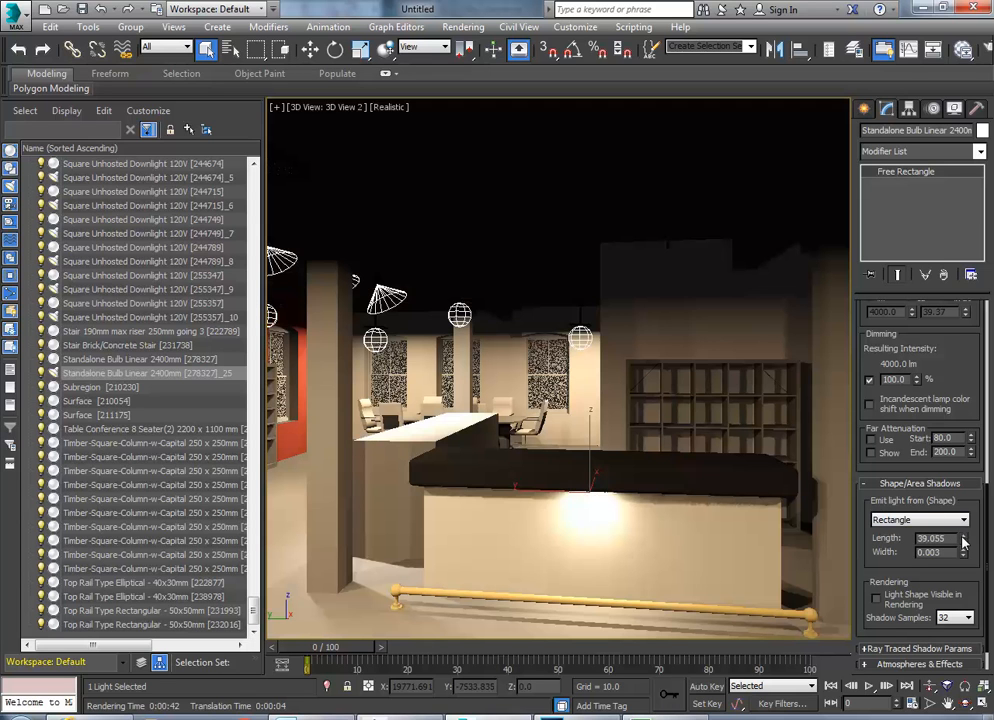
pyautogui.moveTo(964, 541); pyautogui.dragTo(953, 72)
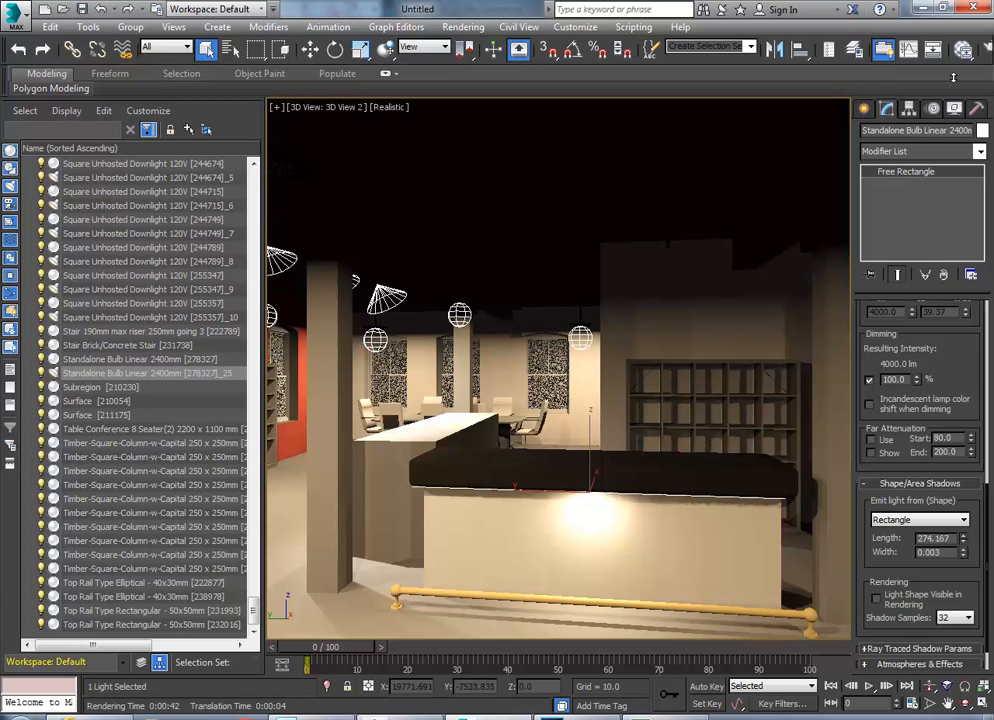
pyautogui.moveTo(953, 79); pyautogui.dragTo(954, 104)
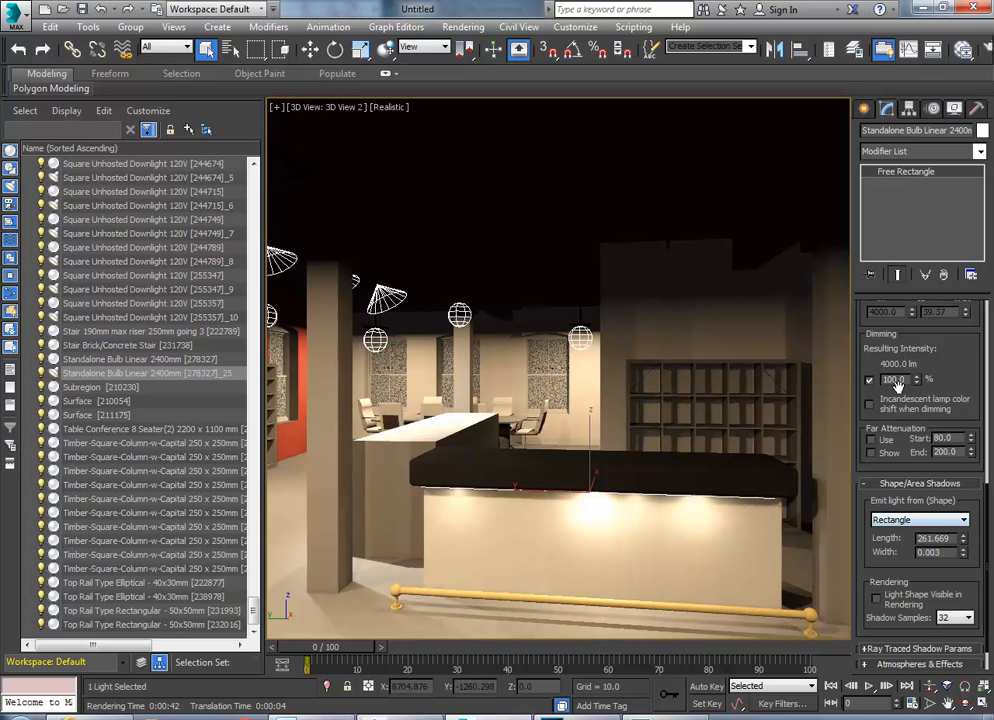
# - Set the shadow type of the counter's linear light to Area Shadows
pyautogui.scroll(5, 874, 354)
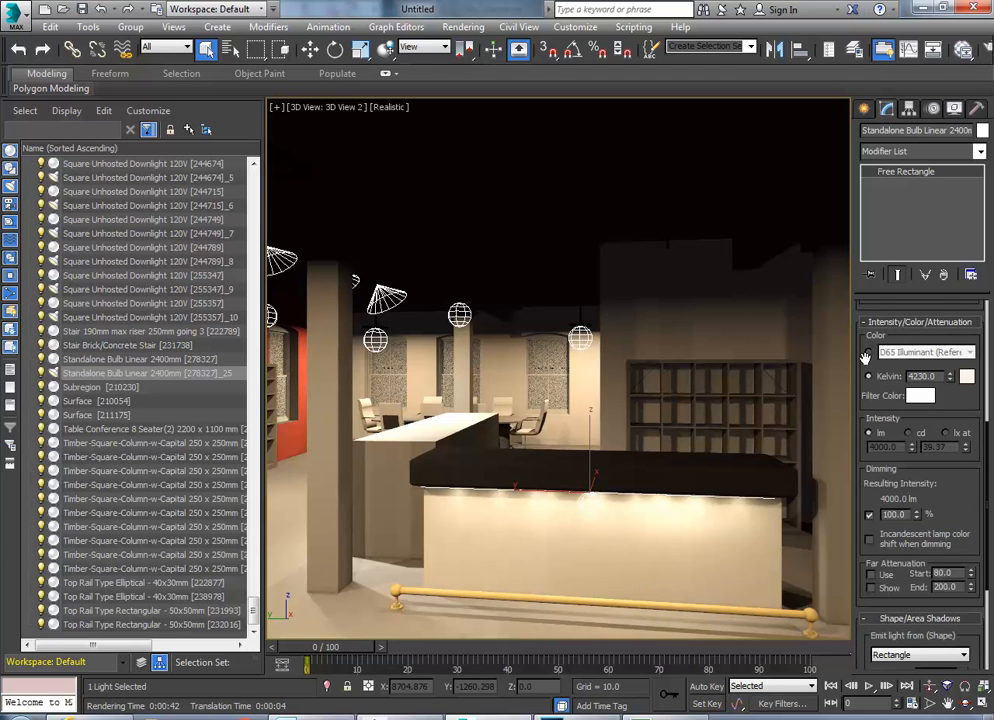
pyautogui.scroll(5, 866, 357)
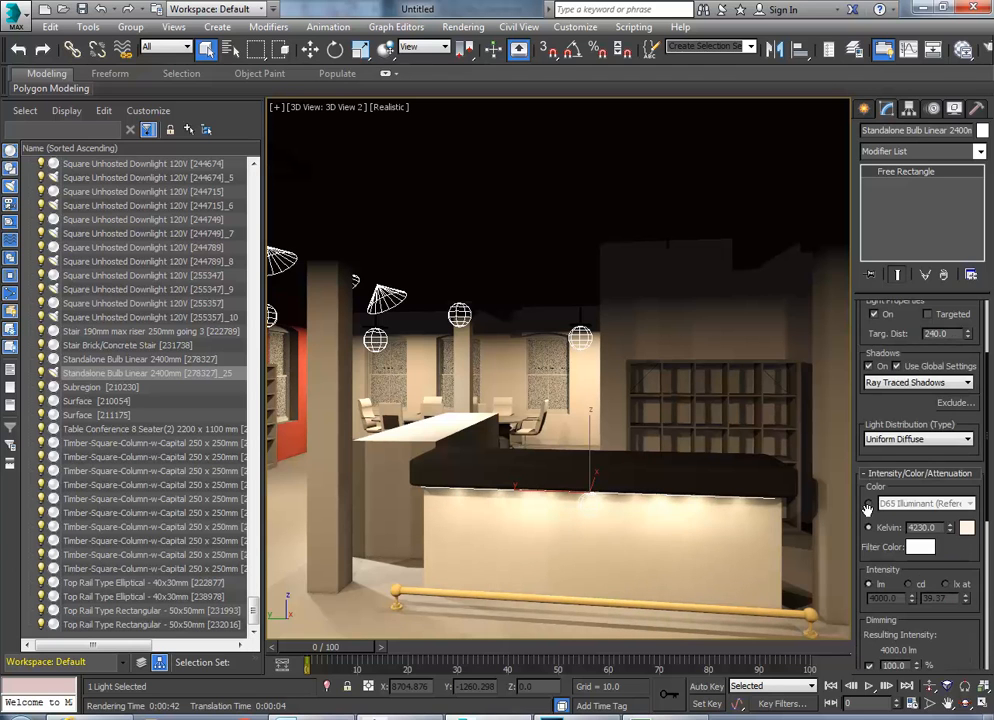
pyautogui.click(893, 385)
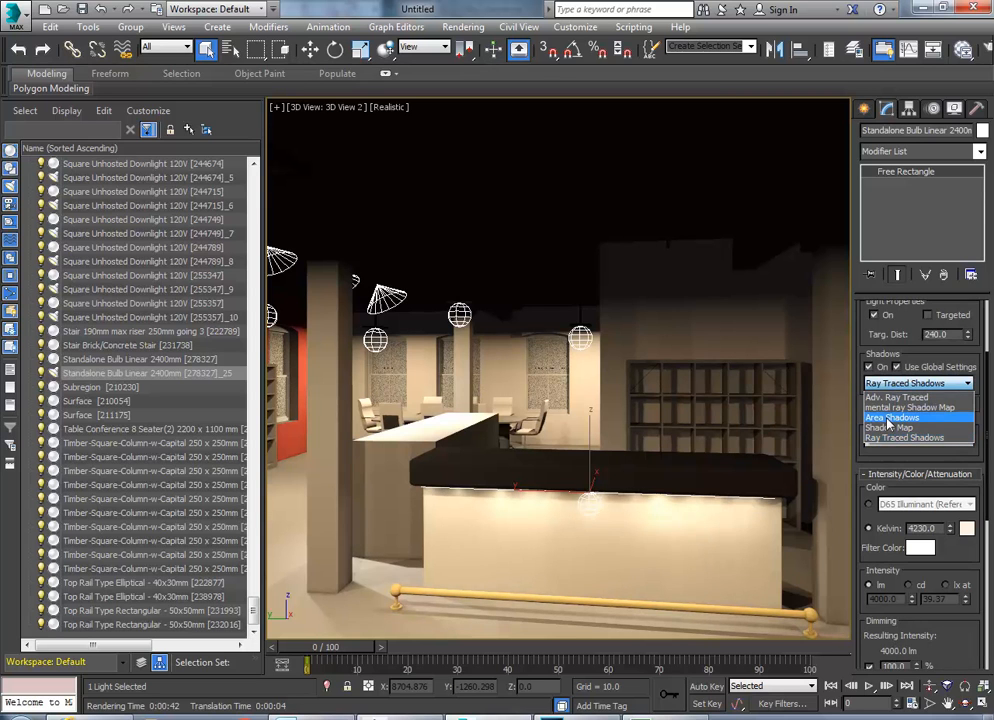
pyautogui.click(886, 418)
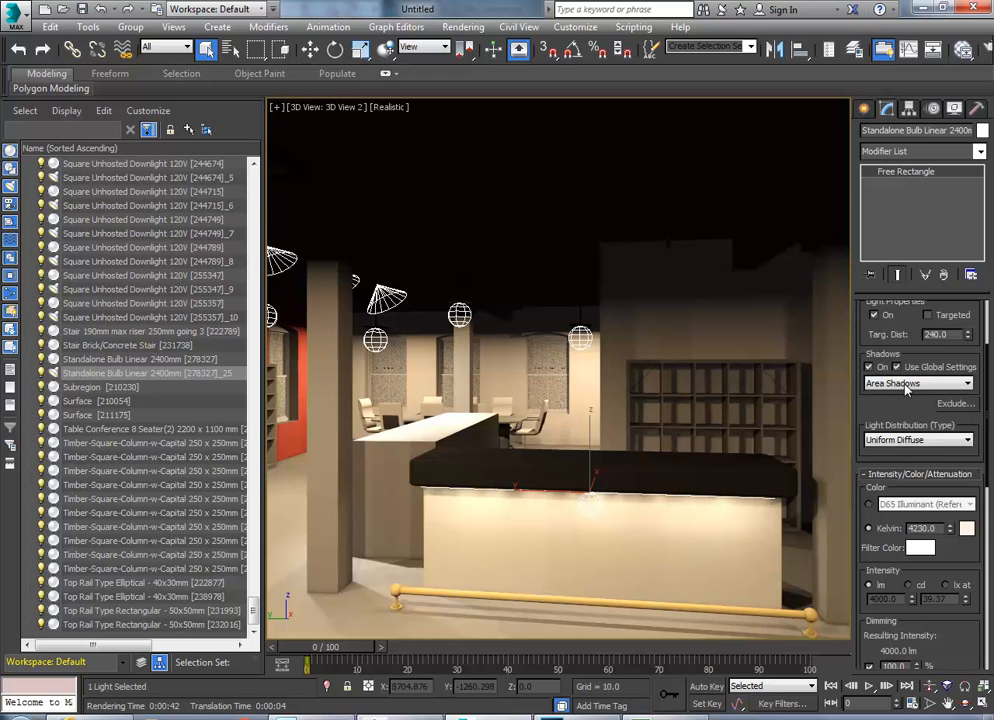
pyautogui.click(906, 386)
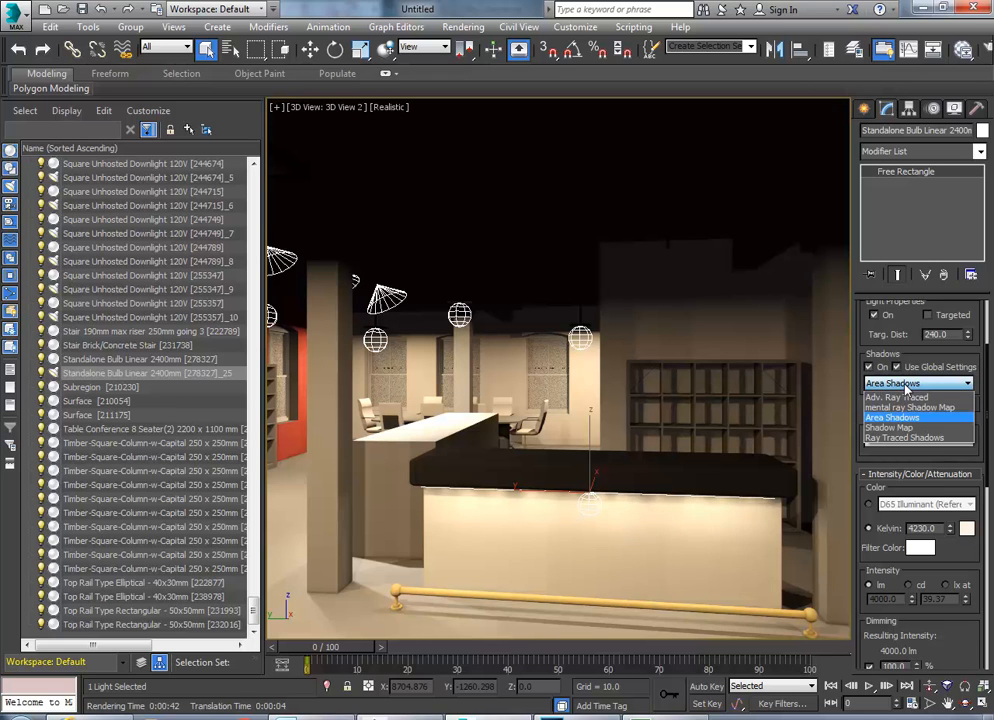
pyautogui.click(906, 388)
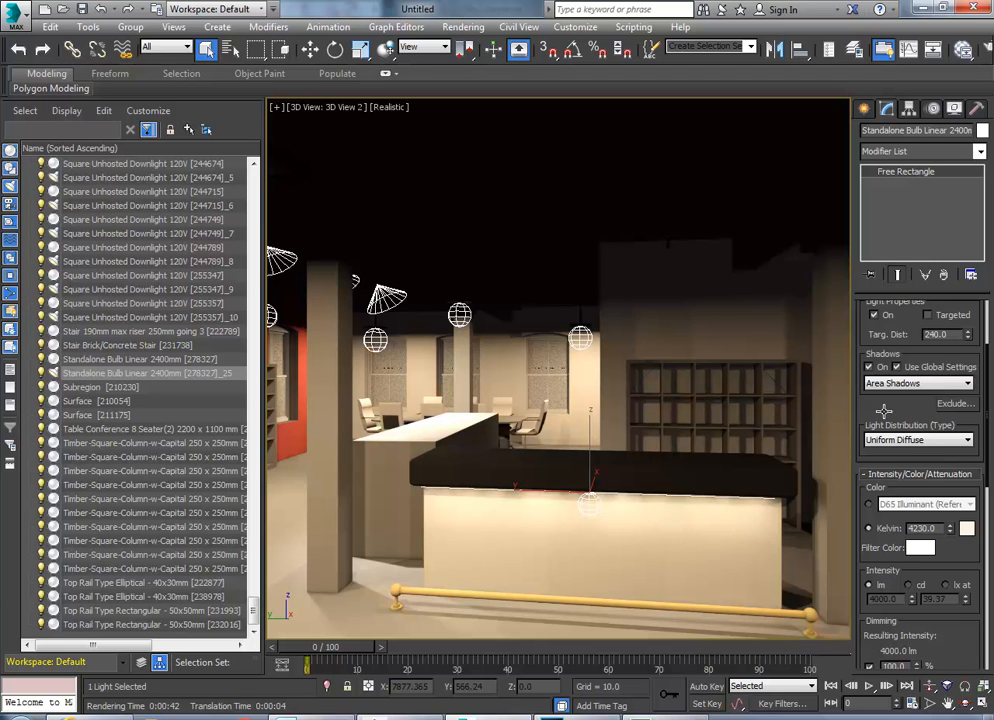
# - Examine the linear light's distribution types and its intensity, dimming, attenuation and shape parameters
pyautogui.click(912, 441)
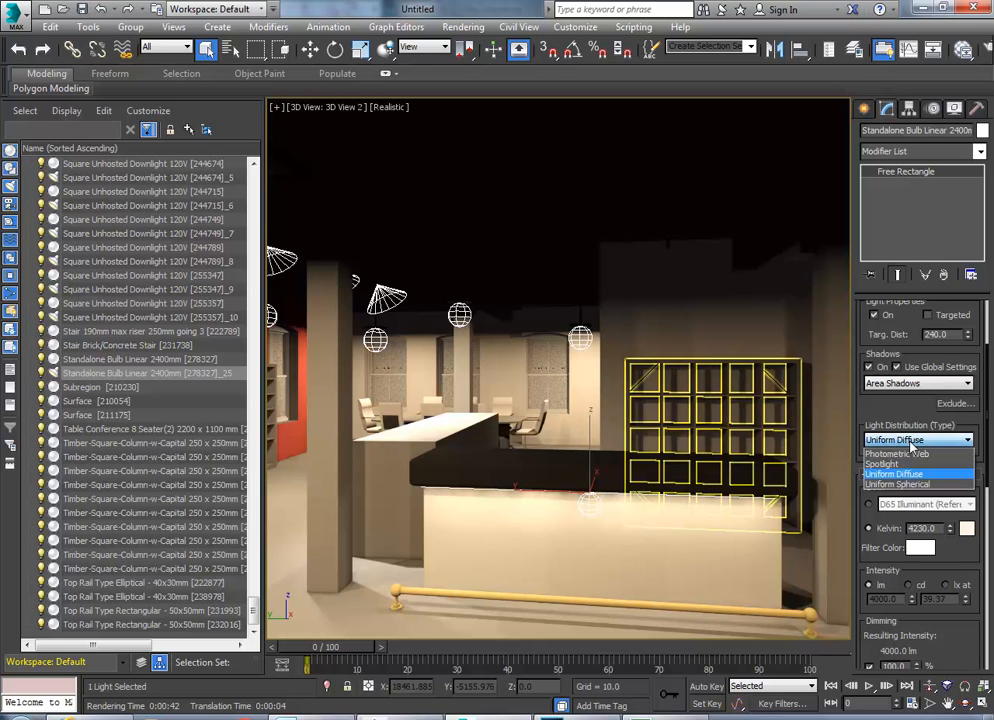
pyautogui.click(912, 447)
pyautogui.moveTo(870, 422); pyautogui.dragTo(872, 342)
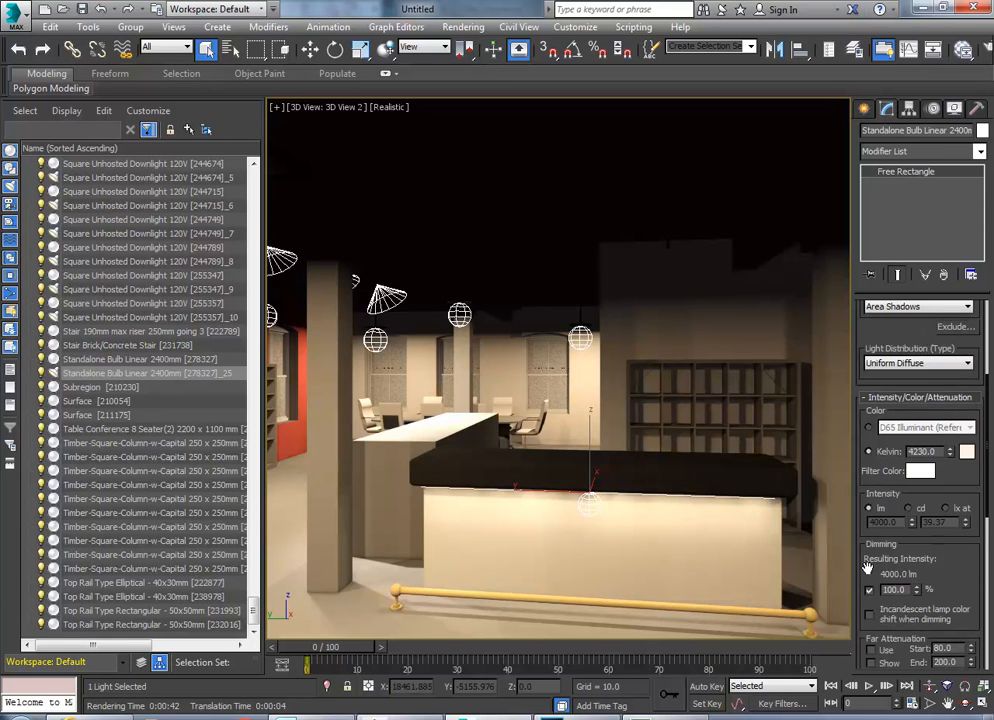
pyautogui.moveTo(866, 562); pyautogui.dragTo(878, 394)
pyautogui.moveTo(868, 598); pyautogui.dragTo(868, 572)
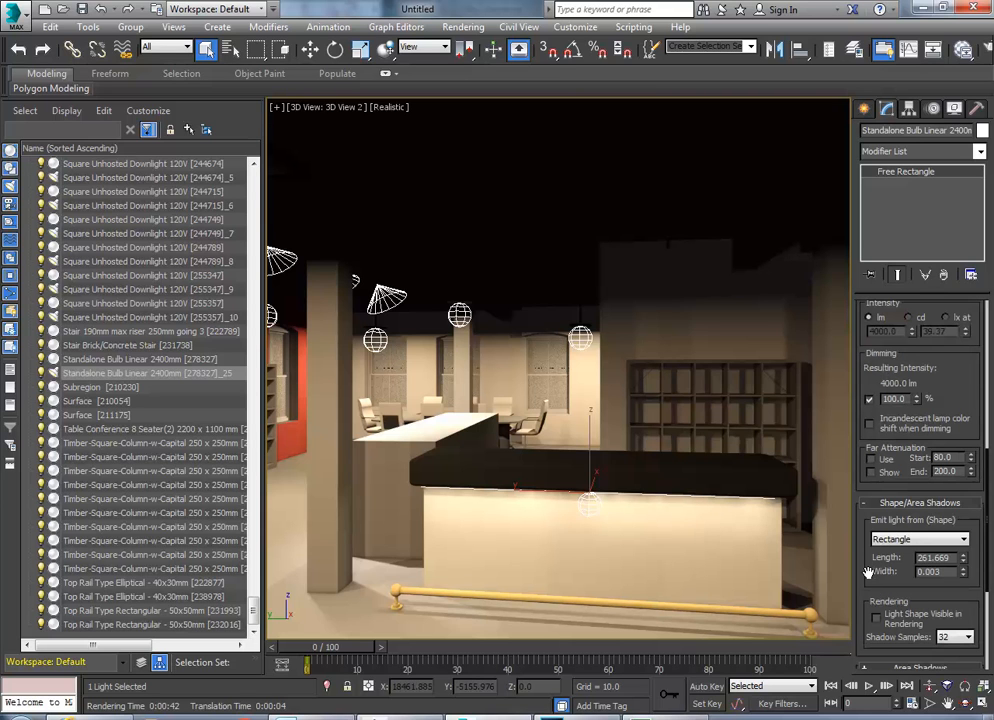
pyautogui.click(587, 505)
pyautogui.moveTo(866, 370); pyautogui.dragTo(898, 585)
pyautogui.moveTo(875, 356); pyautogui.dragTo(877, 541)
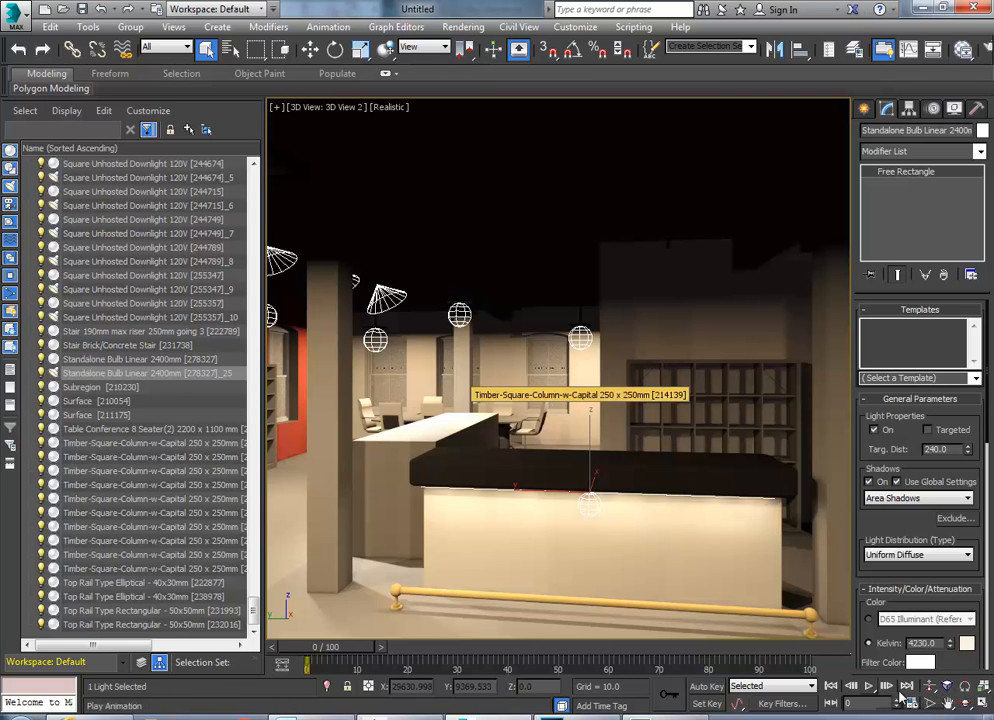
# - Return from the maximized 3D View 2 to the four-viewport layout and show more of the plan around the counter in the Top view
pyautogui.click(984, 706)
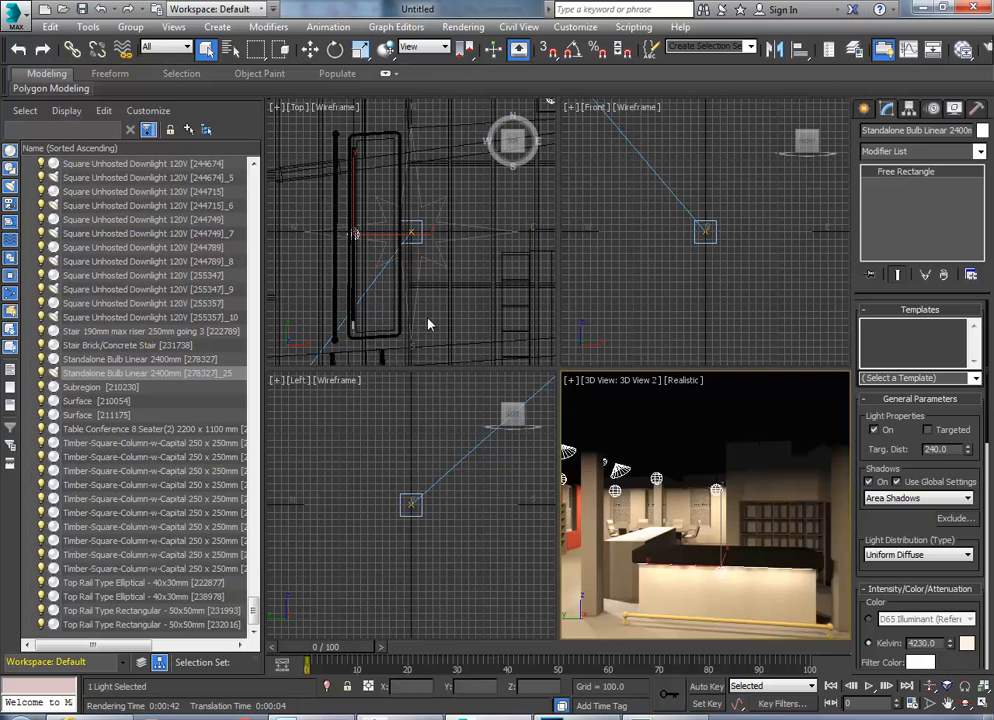
pyautogui.click(388, 279)
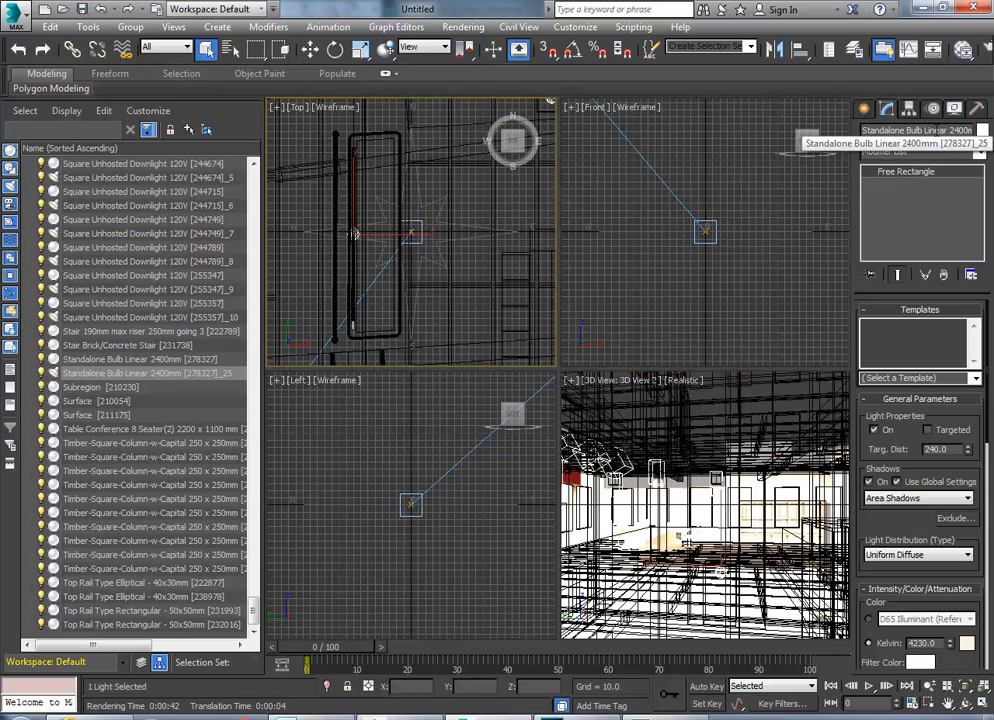
pyautogui.scroll(-5, 428, 231)
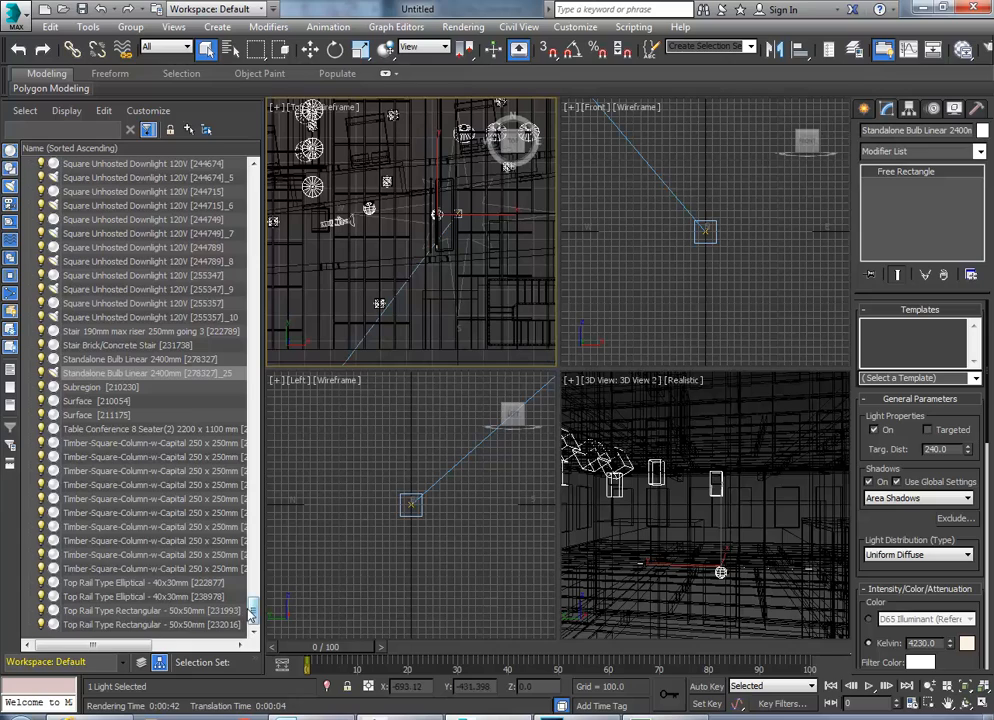
pyautogui.moveTo(252, 612); pyautogui.dragTo(135, 302)
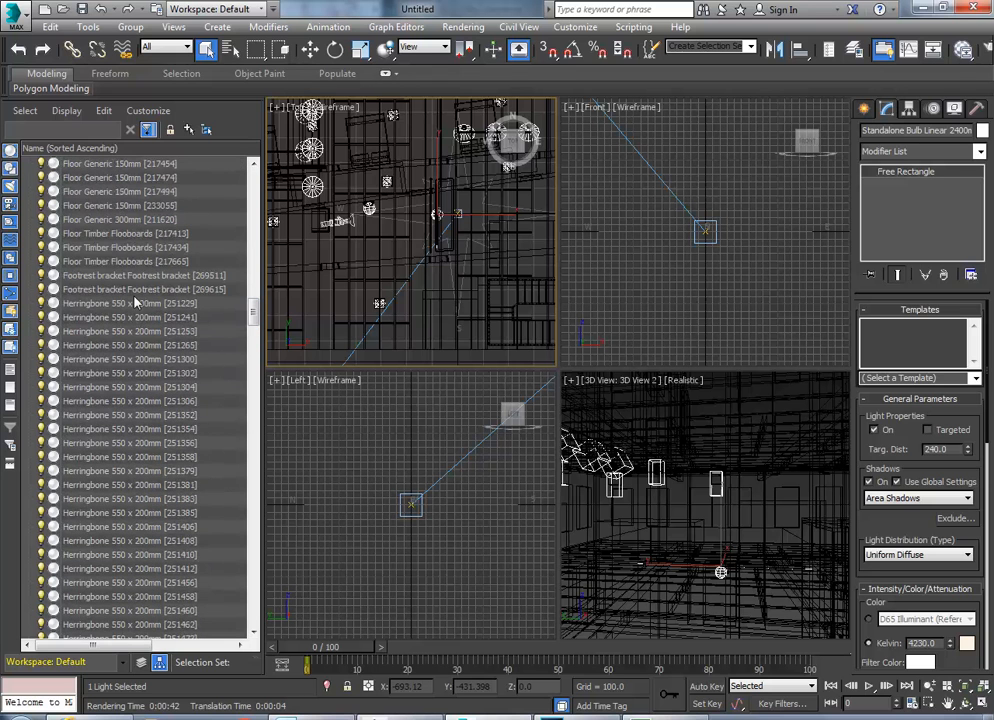
pyautogui.moveTo(253, 312); pyautogui.dragTo(254, 613)
pyautogui.click(128, 26)
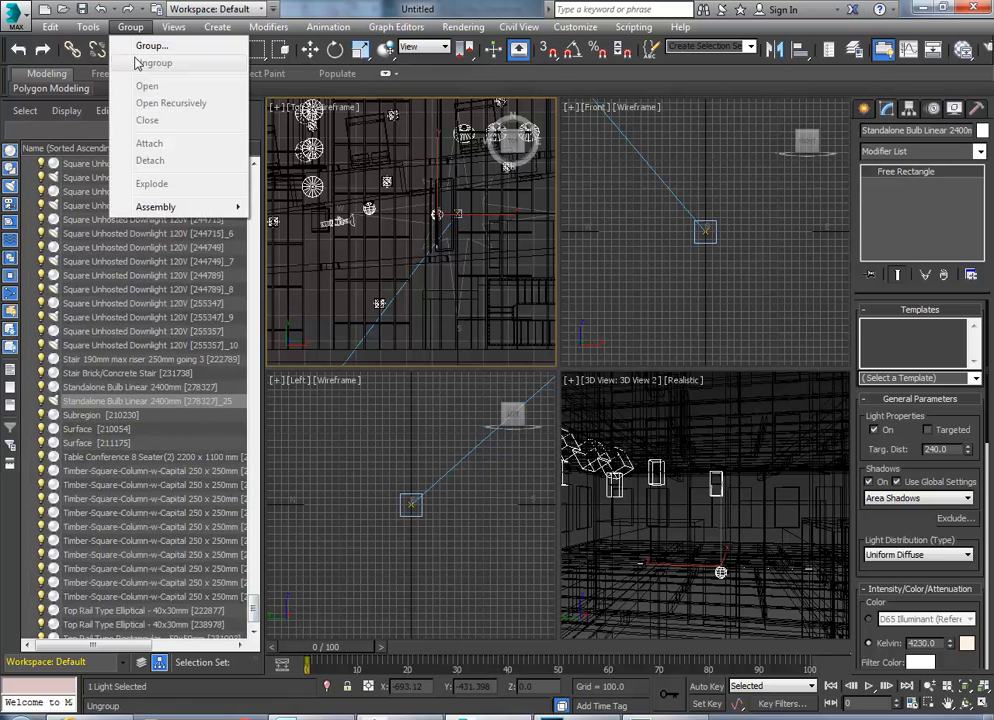
pyautogui.click(96, 17)
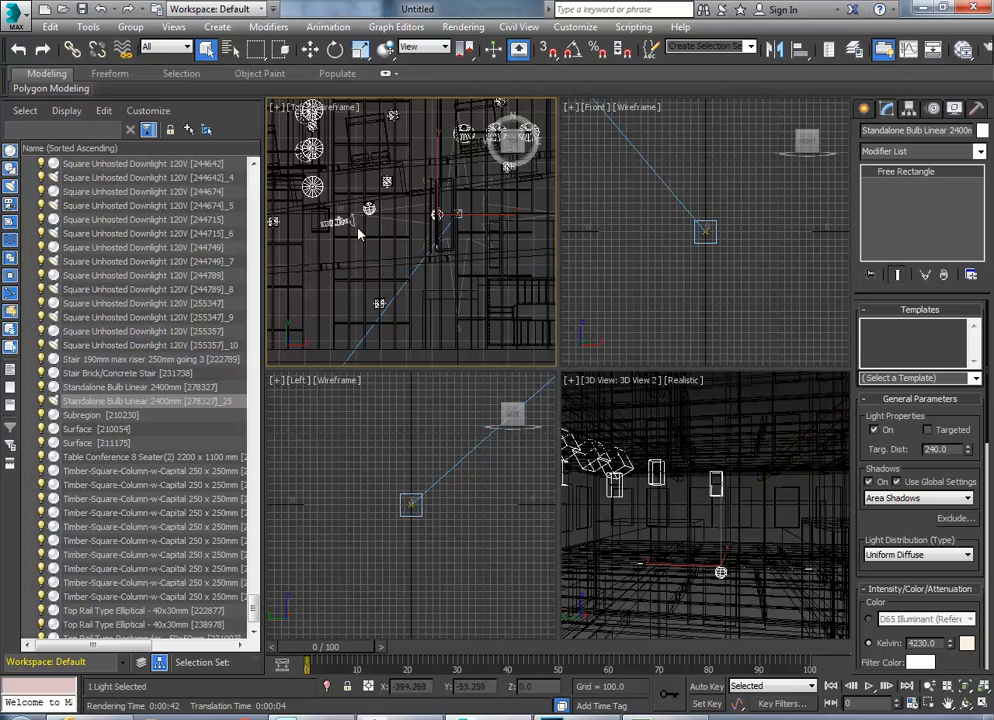
# - Frame the building and its lights in the Front viewport
pyautogui.rightClick(707, 251)
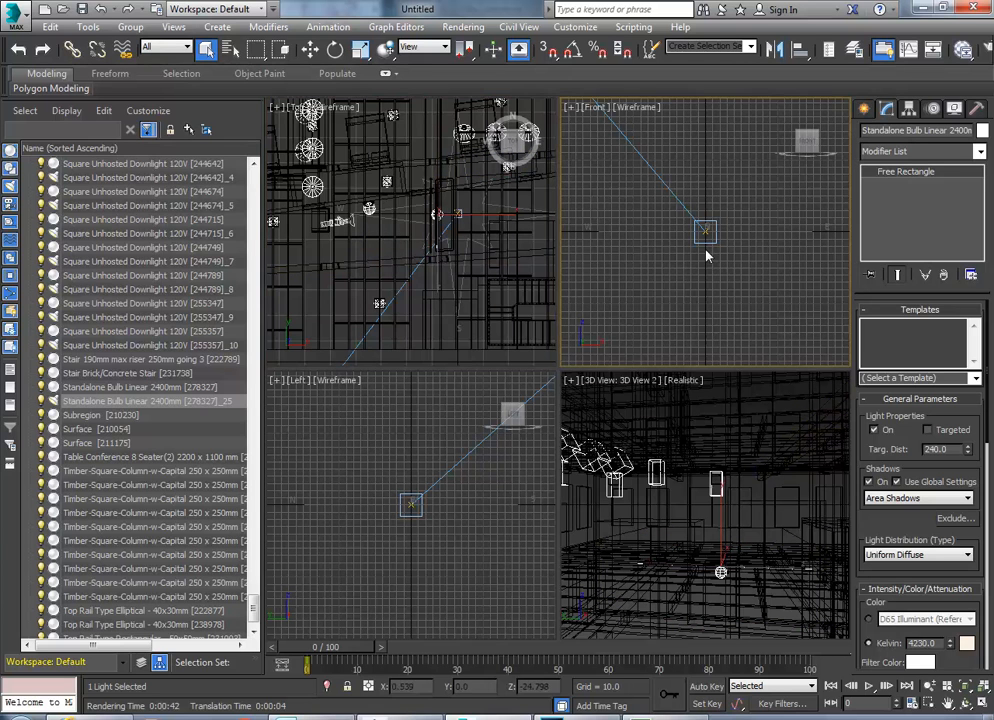
pyautogui.scroll(-6, 679, 245)
pyautogui.rightClick(357, 470)
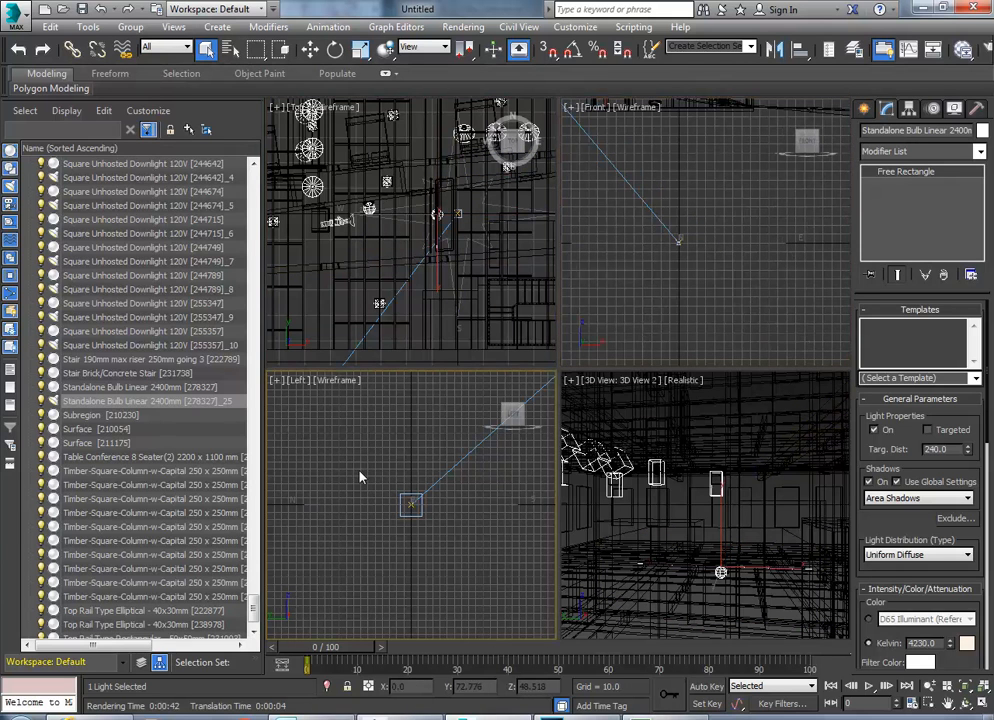
pyautogui.rightClick(380, 242)
pyautogui.rightClick(655, 231)
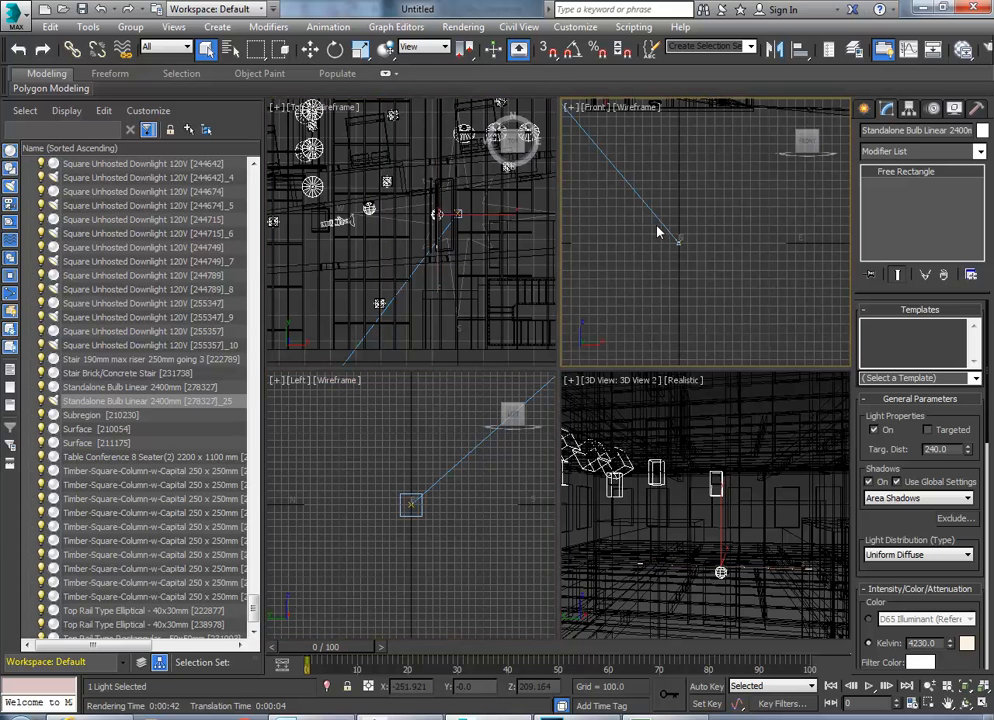
pyautogui.rightClick(481, 470)
pyautogui.rightClick(437, 209)
pyautogui.rightClick(652, 255)
pyautogui.scroll(-8, 660, 258)
pyautogui.moveTo(661, 261); pyautogui.dragTo(691, 272, button='middle')
pyautogui.scroll(5, 692, 262)
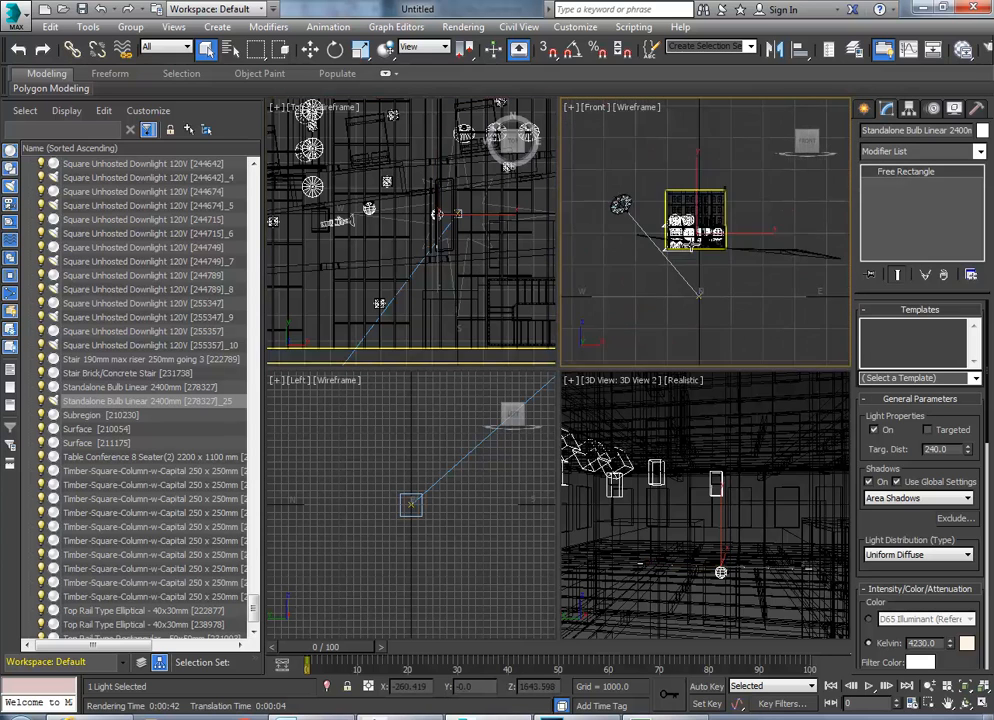
pyautogui.moveTo(653, 189); pyautogui.dragTo(638, 211, button='middle')
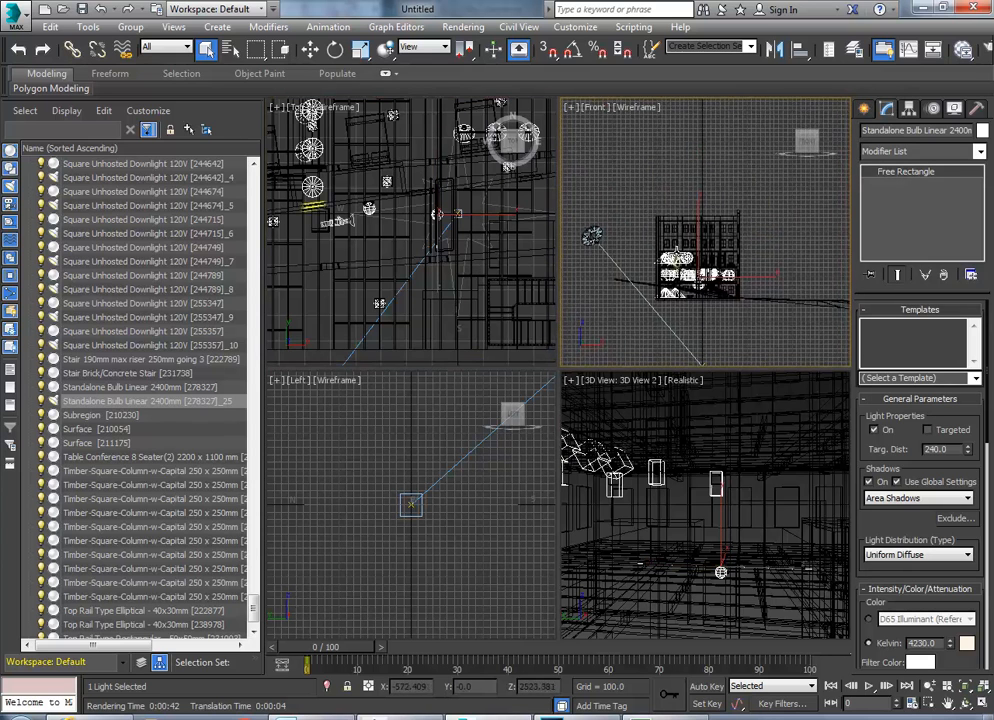
pyautogui.scroll(4, 673, 242)
pyautogui.scroll(2, 672, 243)
pyautogui.scroll(-5, 672, 240)
pyautogui.scroll(5, 673, 235)
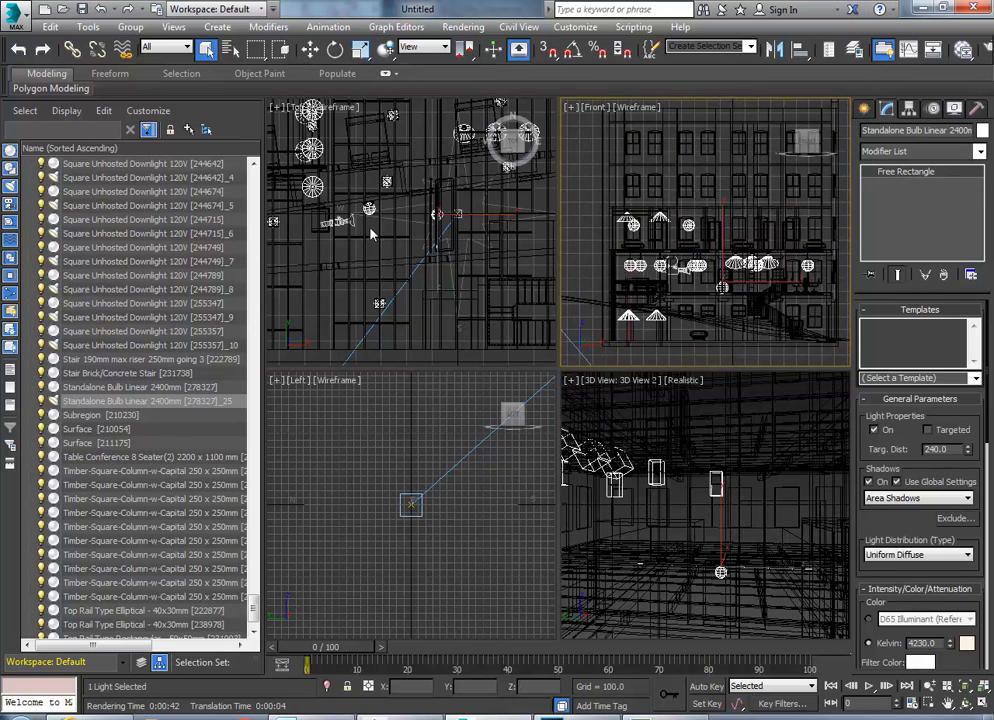
# - Frame the whole building in the Top and Left viewports and make the 3D View 2 viewport active
pyautogui.scroll(-4, 372, 230)
pyautogui.scroll(-4, 379, 231)
pyautogui.scroll(4, 379, 231)
pyautogui.moveTo(390, 238); pyautogui.dragTo(377, 252, button='middle')
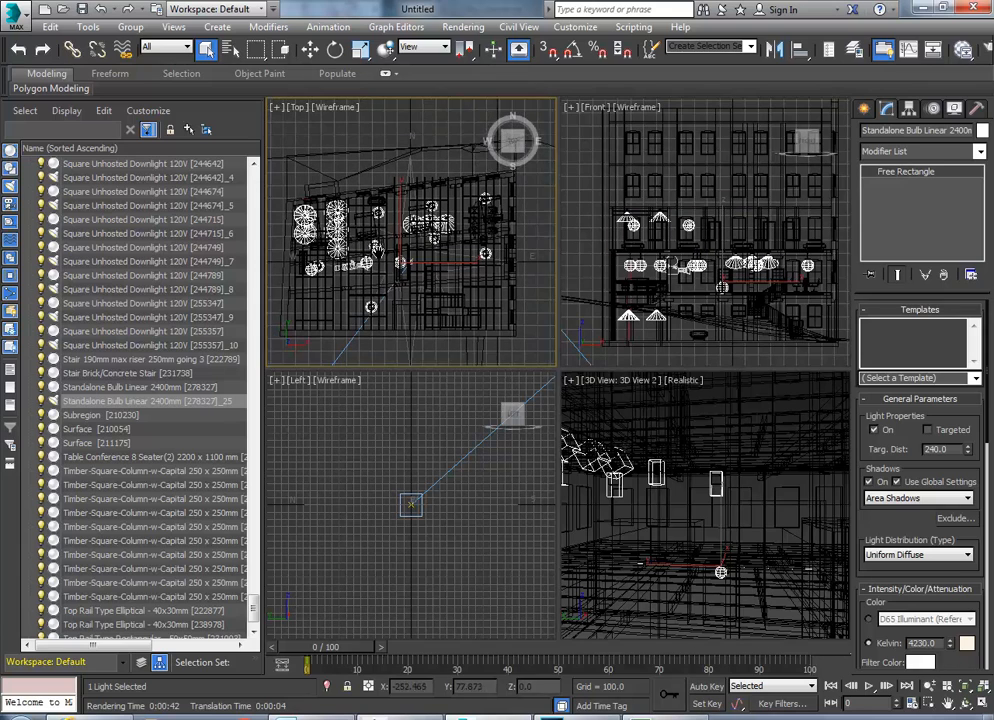
pyautogui.middleClick(390, 507)
pyautogui.scroll(-5, 393, 453)
pyautogui.scroll(-10, 395, 535)
pyautogui.moveTo(398, 484); pyautogui.dragTo(411, 568, button='middle')
pyautogui.scroll(5, 400, 510)
pyautogui.scroll(2, 391, 530)
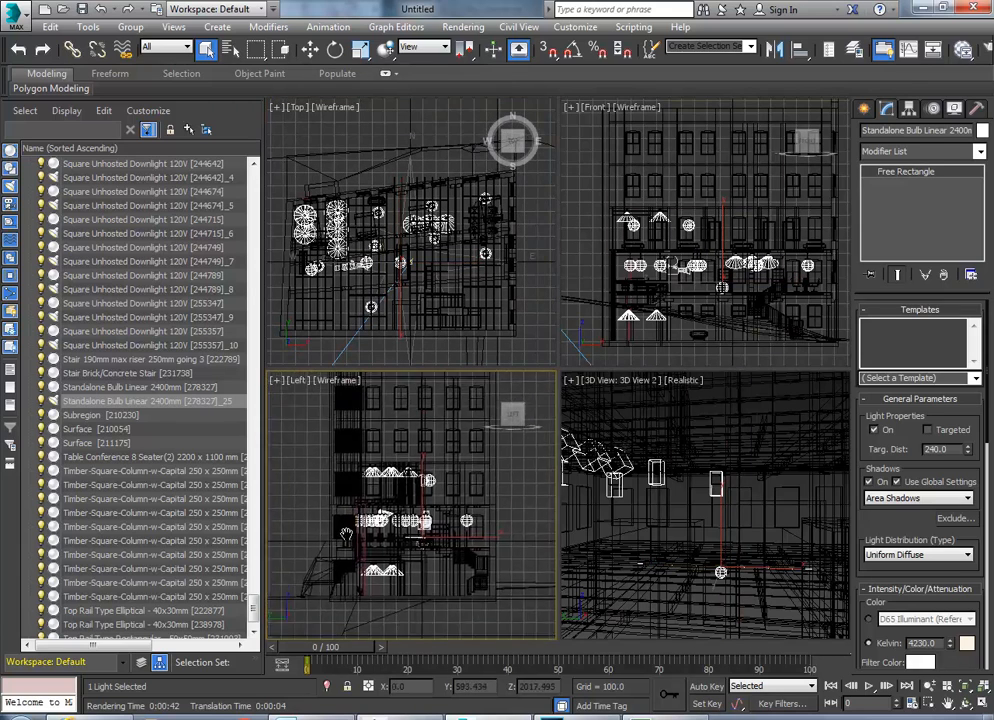
pyautogui.scroll(-2, 364, 535)
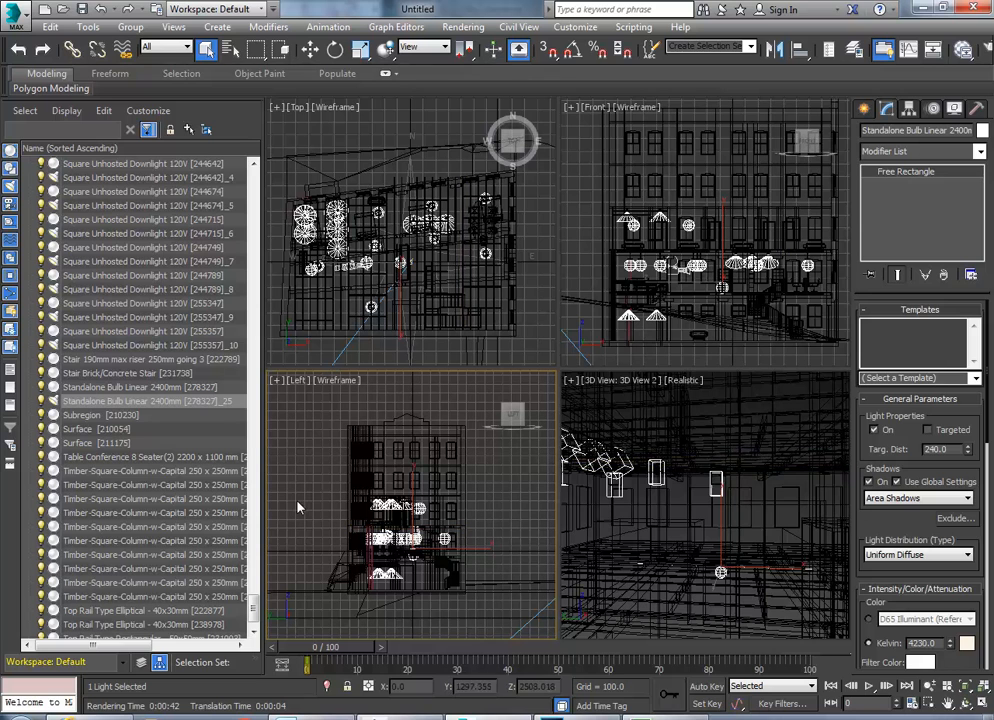
pyautogui.rightClick(728, 566)
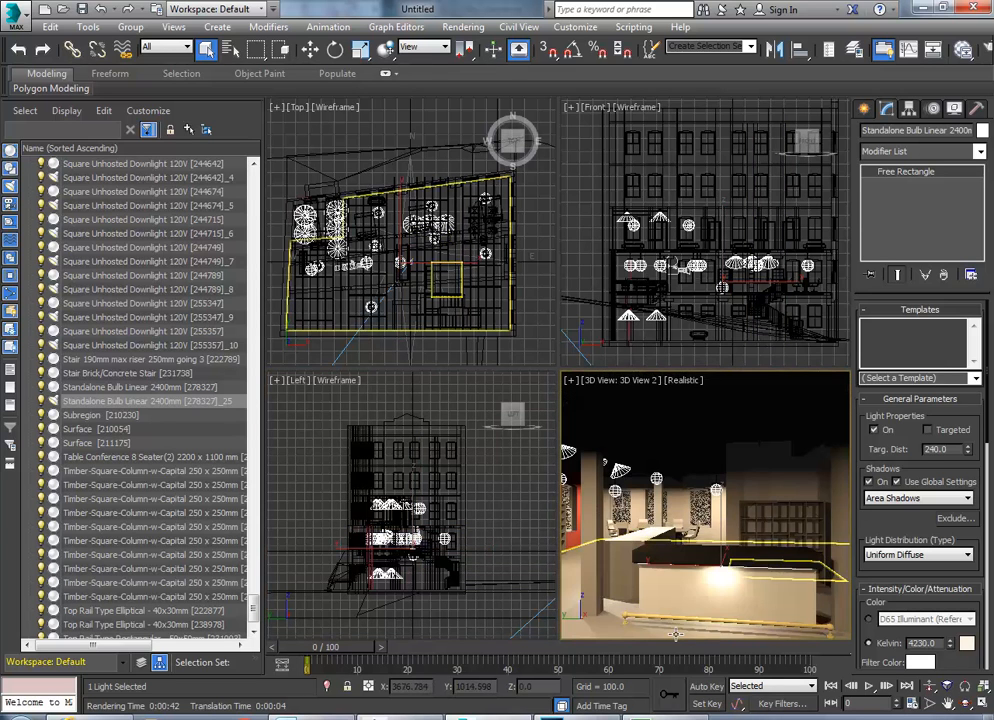
pyautogui.click(646, 601)
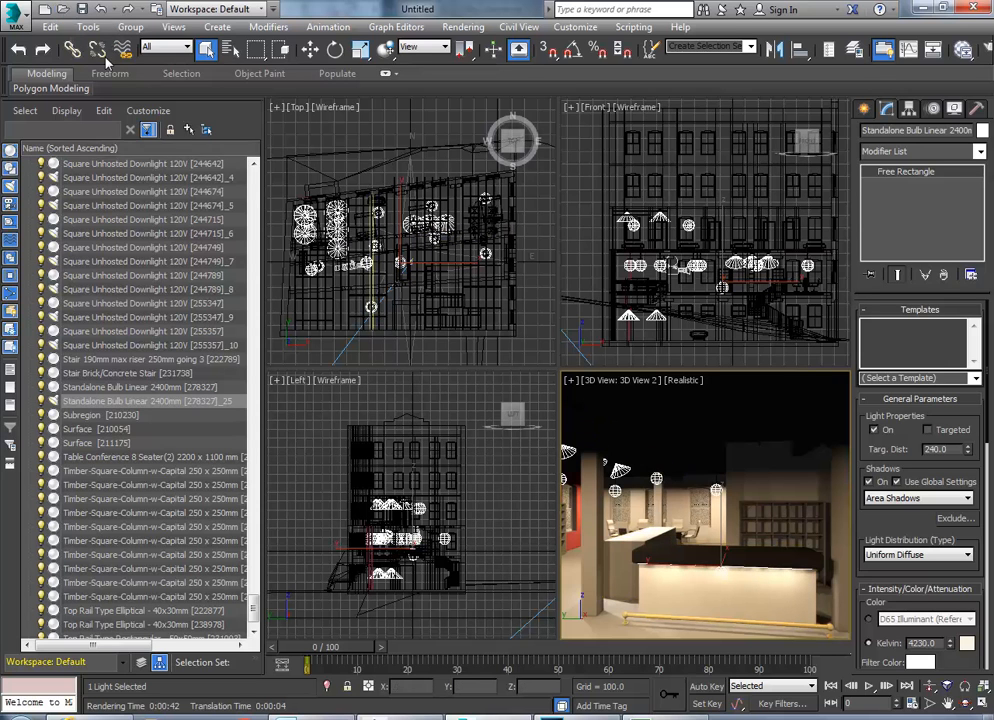
# - Start saving the scene under a new name and go to the Harrington folder inside 2016, CAD 3 on the U: drive
pyautogui.click(16, 16)
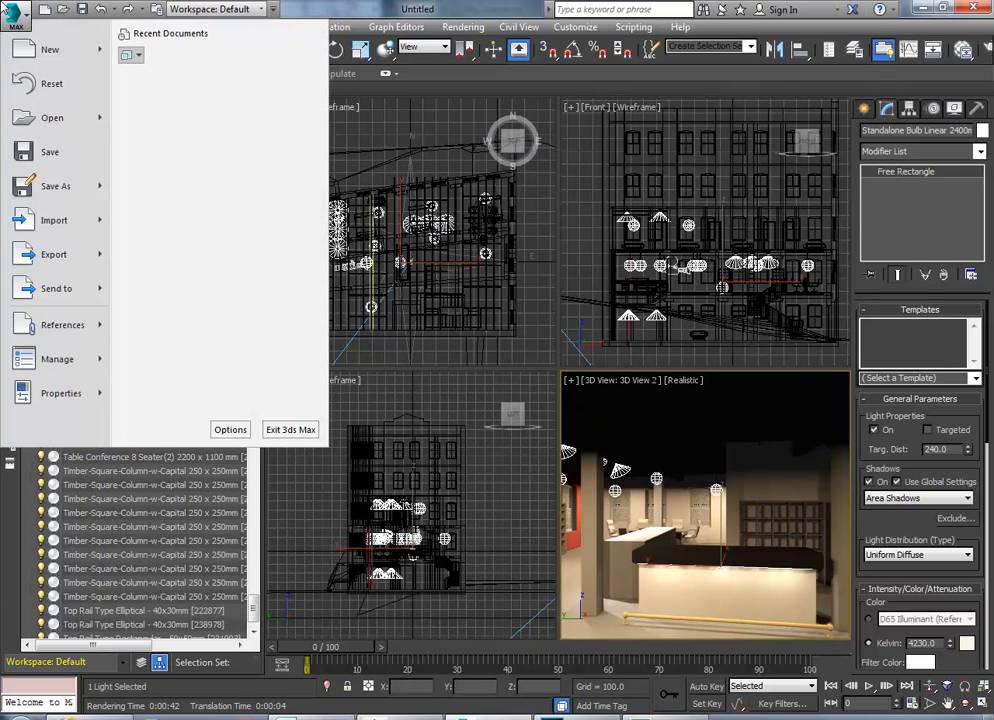
pyautogui.moveTo(45, 197)
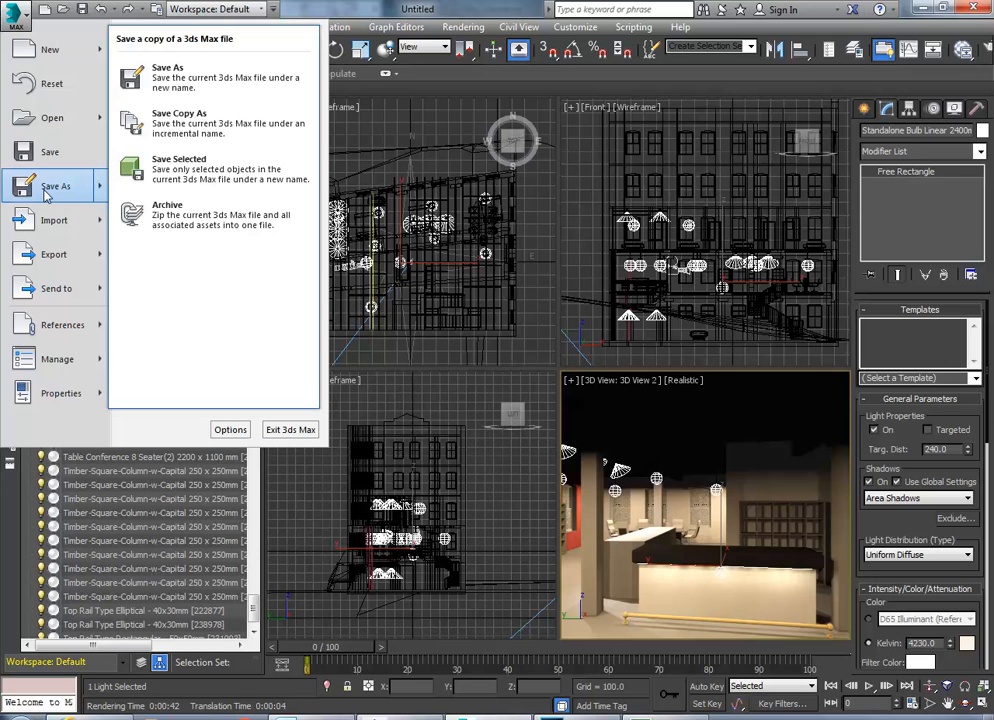
pyautogui.click(176, 90)
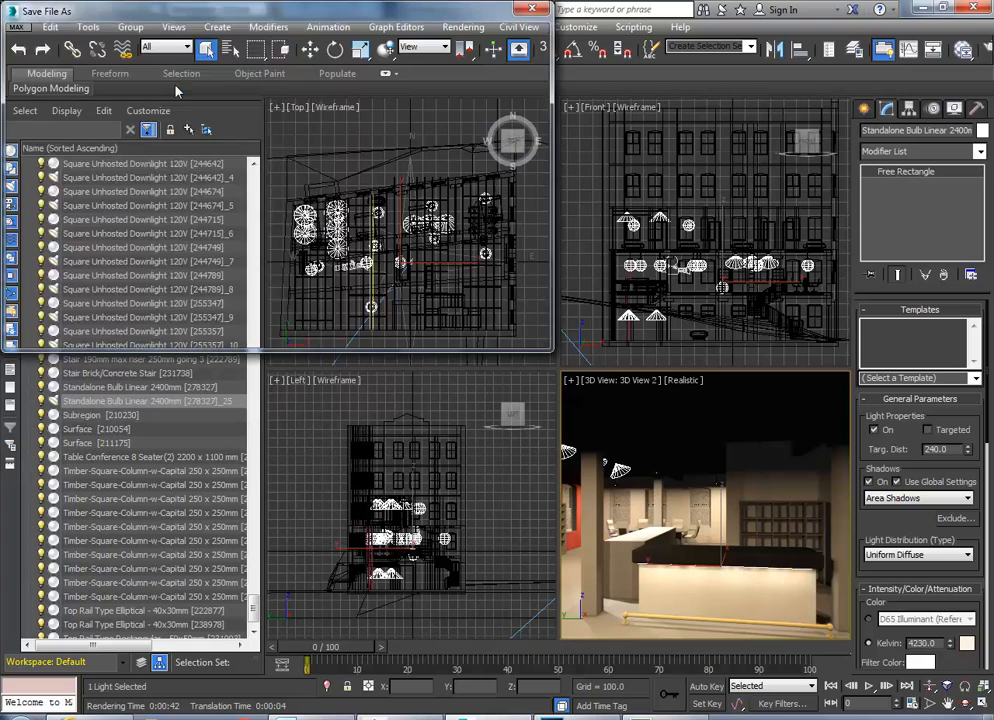
pyautogui.click(179, 66)
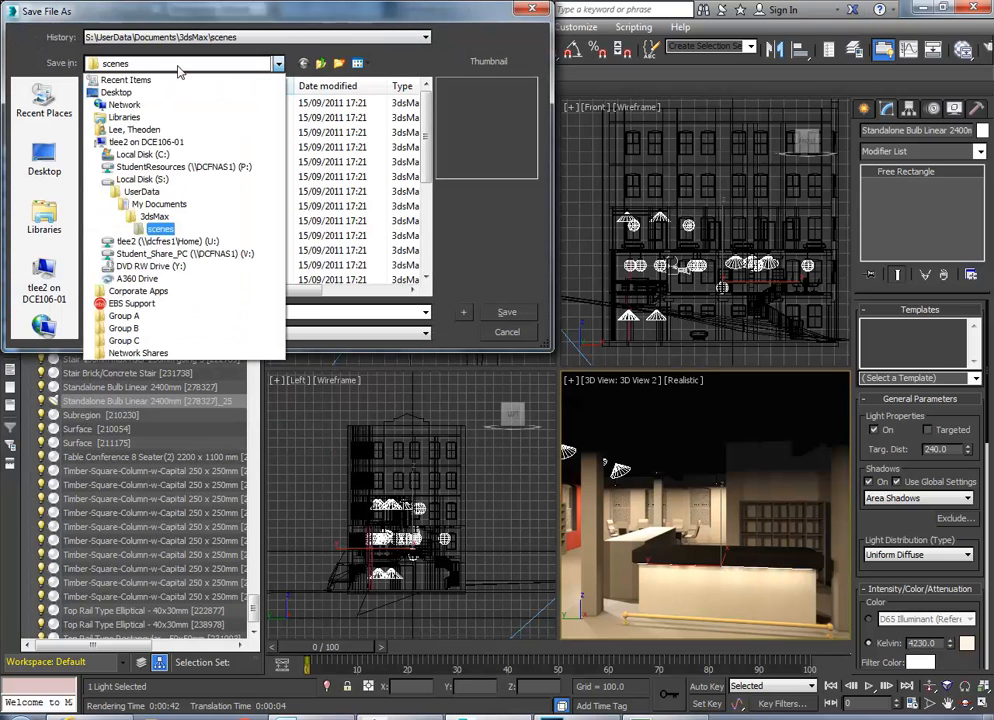
pyautogui.click(168, 241)
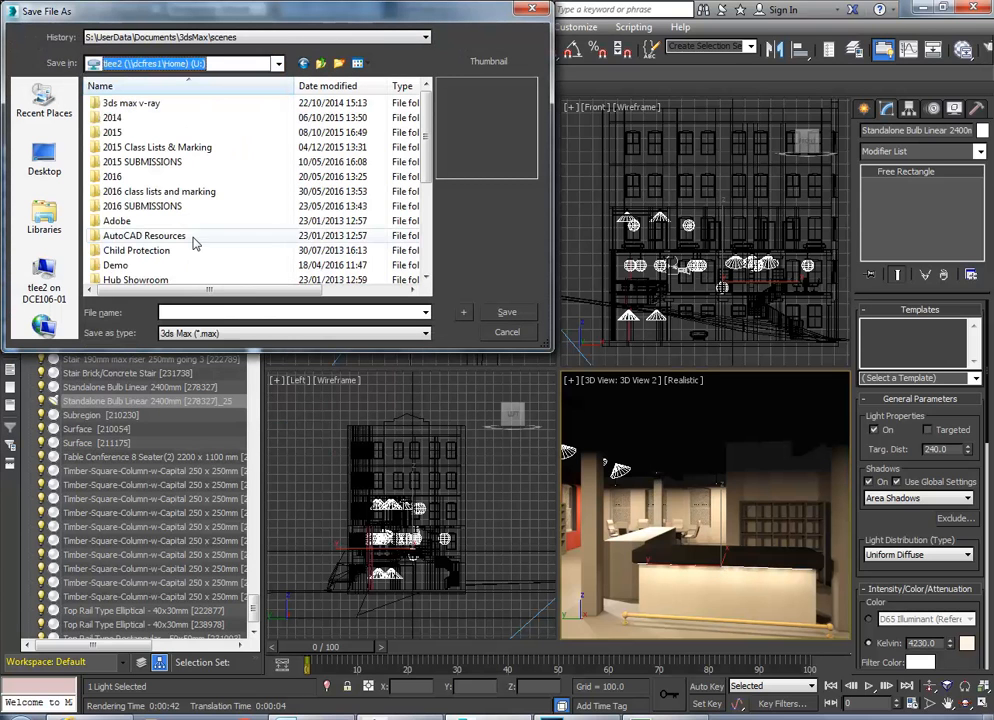
pyautogui.doubleClick(112, 176)
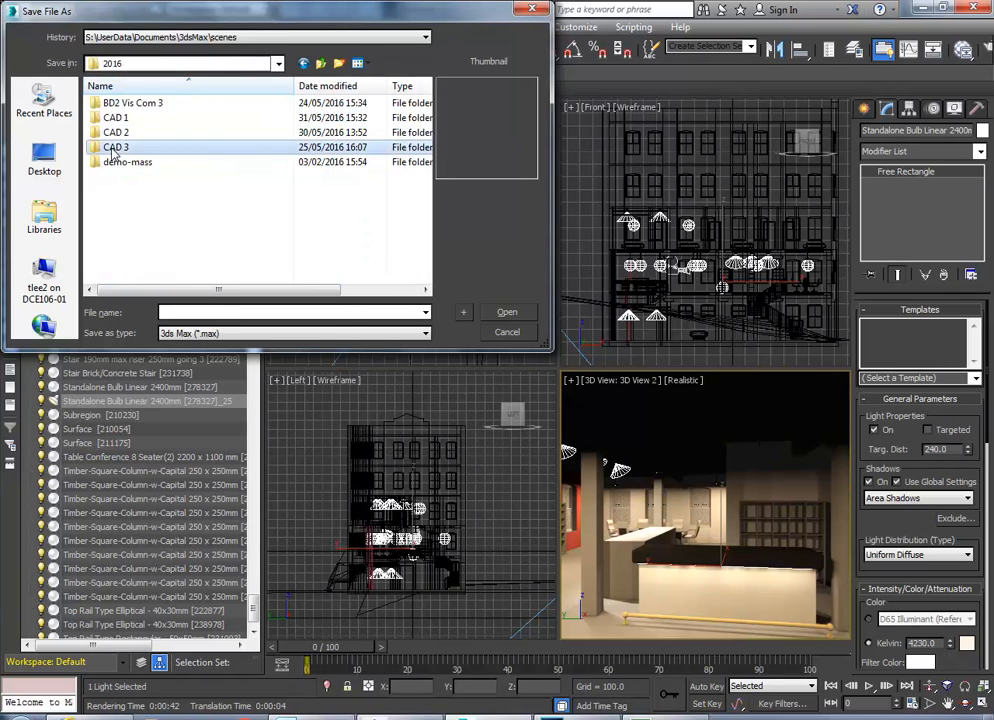
pyautogui.doubleClick(115, 147)
pyautogui.doubleClick(128, 104)
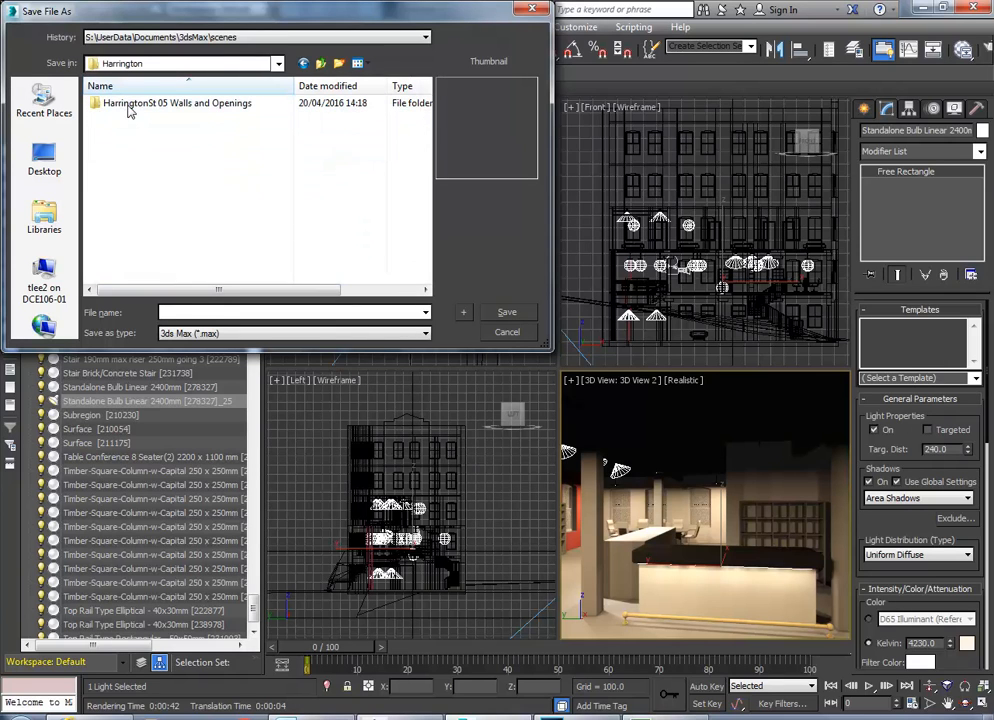
# - Name the scene file Harrington-max and save it
pyautogui.click(205, 312)
pyautogui.write('Harrin')
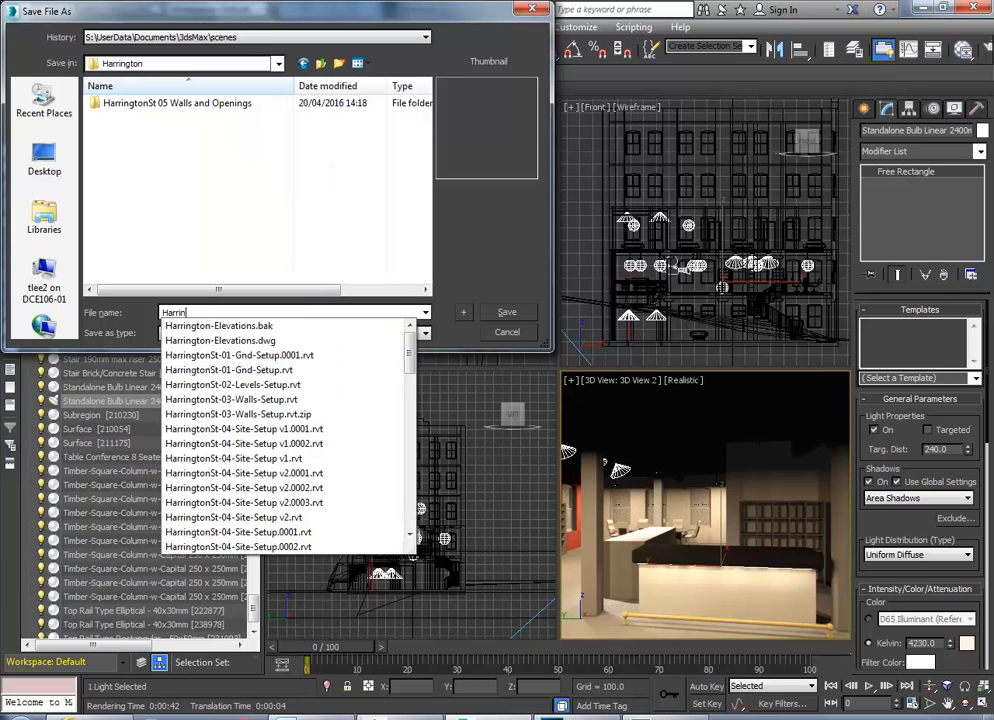
pyautogui.write('gton-')
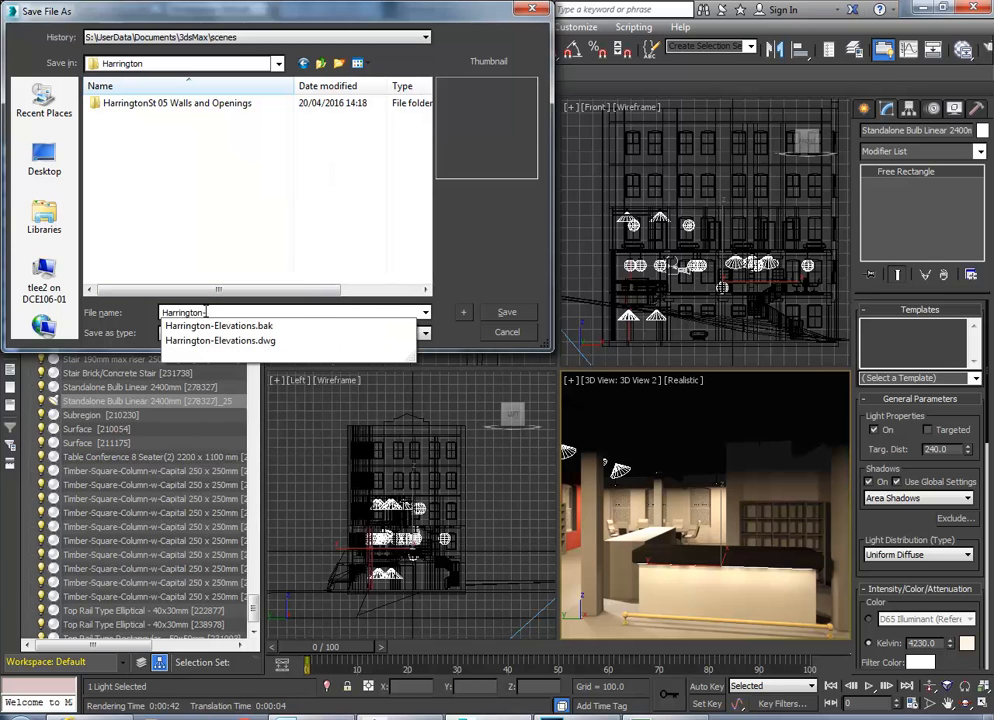
pyautogui.write('max')
pyautogui.click(507, 314)
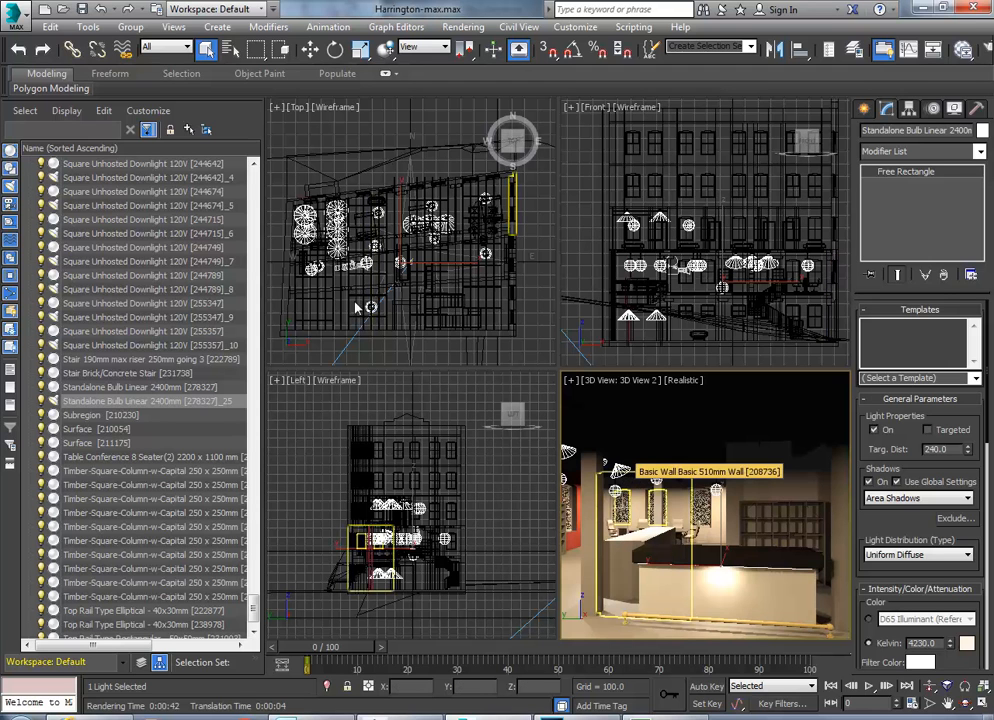
# - Select the 3D View 2 camera in the Top viewport and activate the Move tool for it
pyautogui.scroll(10, 369, 303)
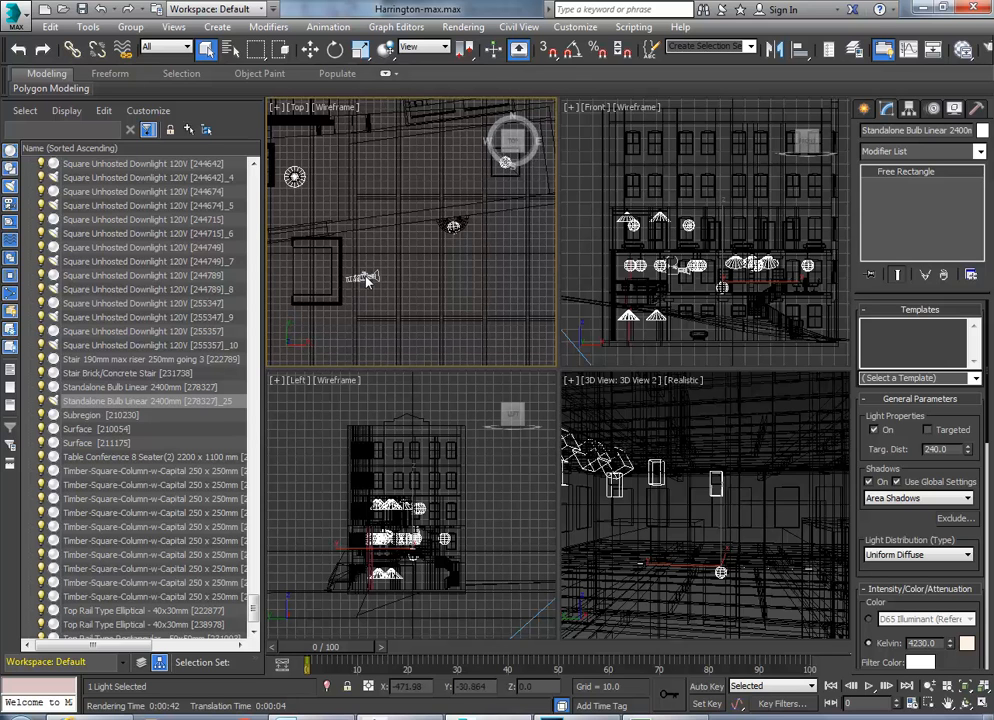
pyautogui.scroll(3, 368, 294)
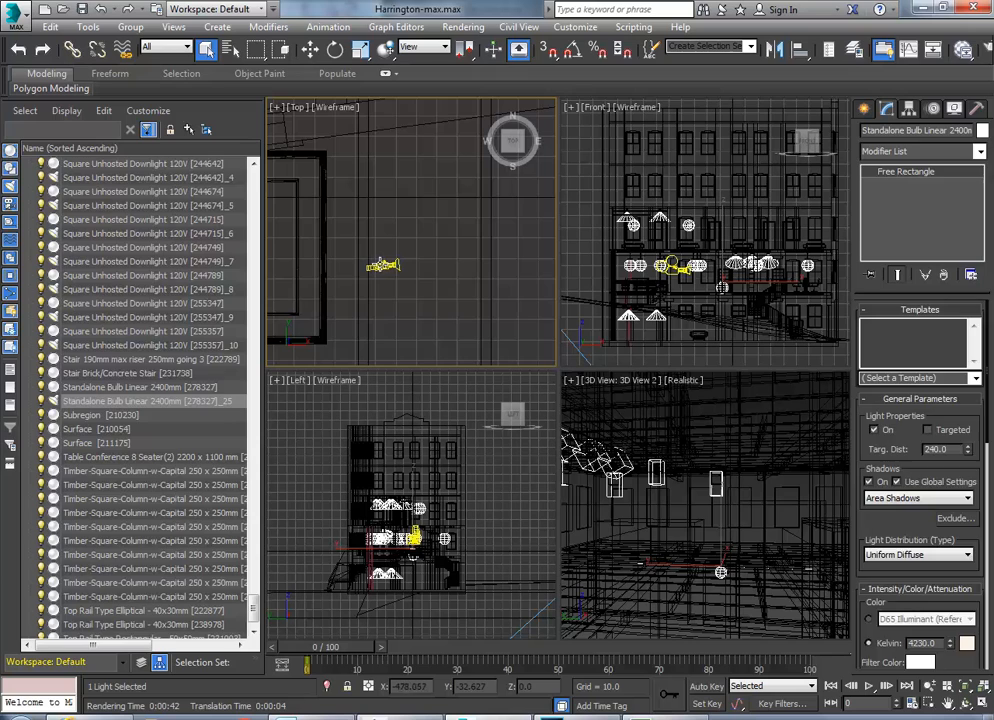
pyautogui.click(384, 265)
pyautogui.scroll(-3, 390, 278)
pyautogui.scroll(-3, 390, 280)
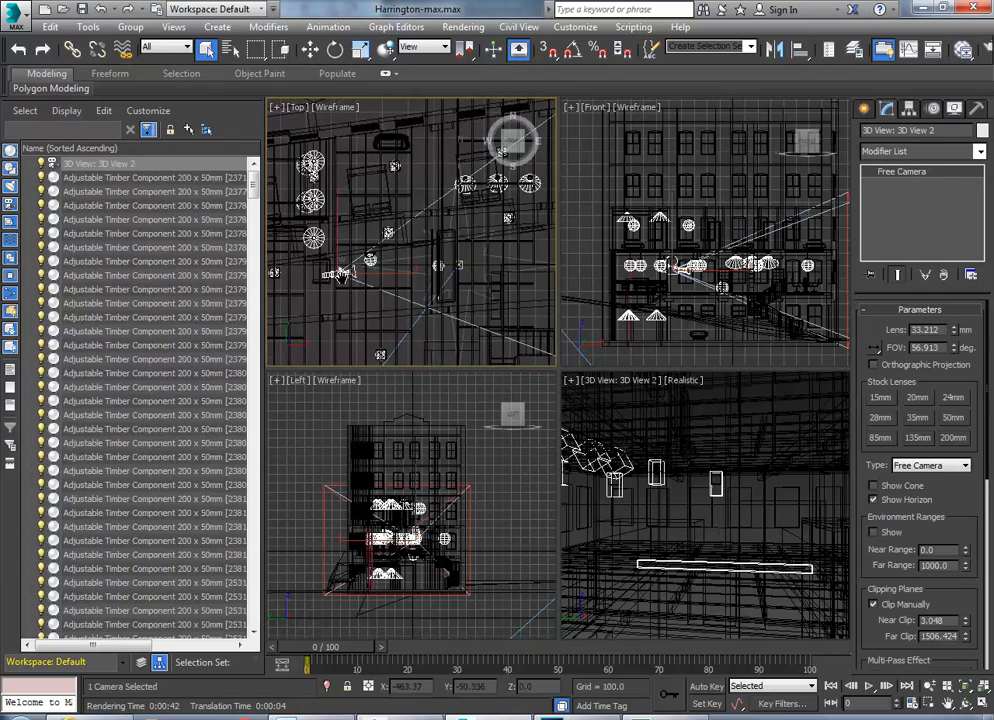
pyautogui.rightClick(380, 283)
pyautogui.click(394, 297)
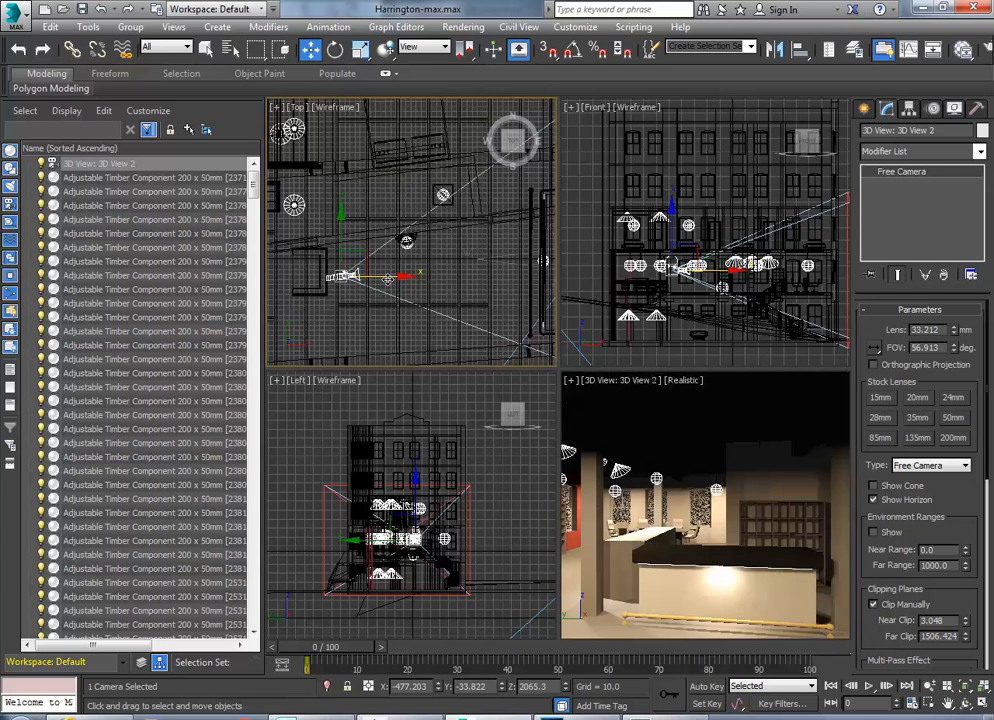
pyautogui.moveTo(387, 279); pyautogui.dragTo(366, 279, button='middle')
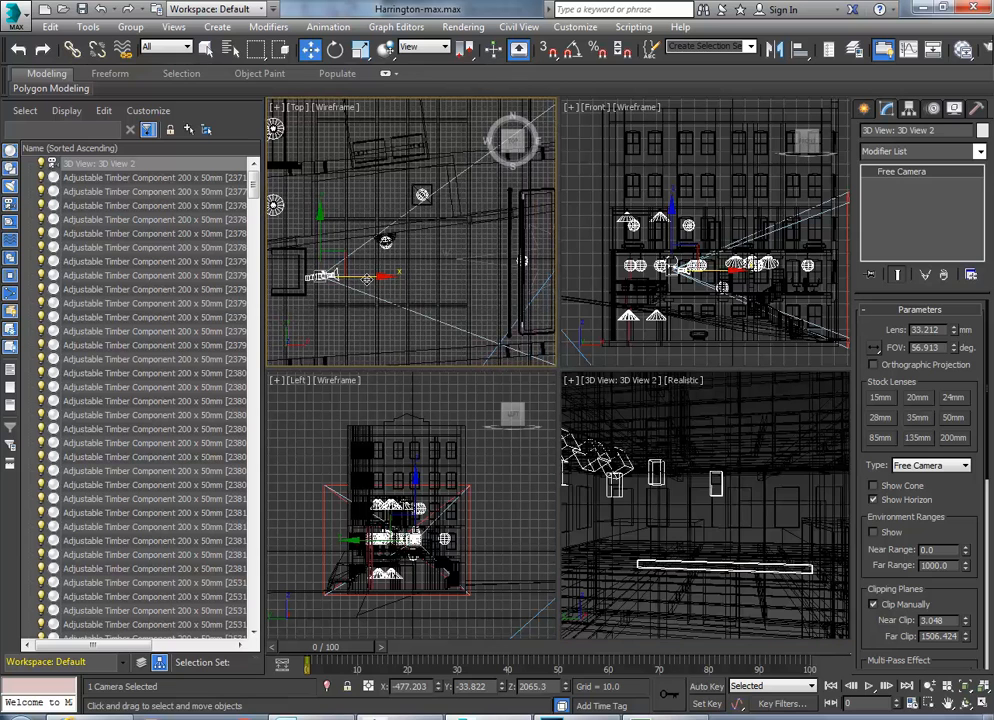
# - Turn on Auto Key recording and set the current animation frame to 100
pyautogui.click(706, 687)
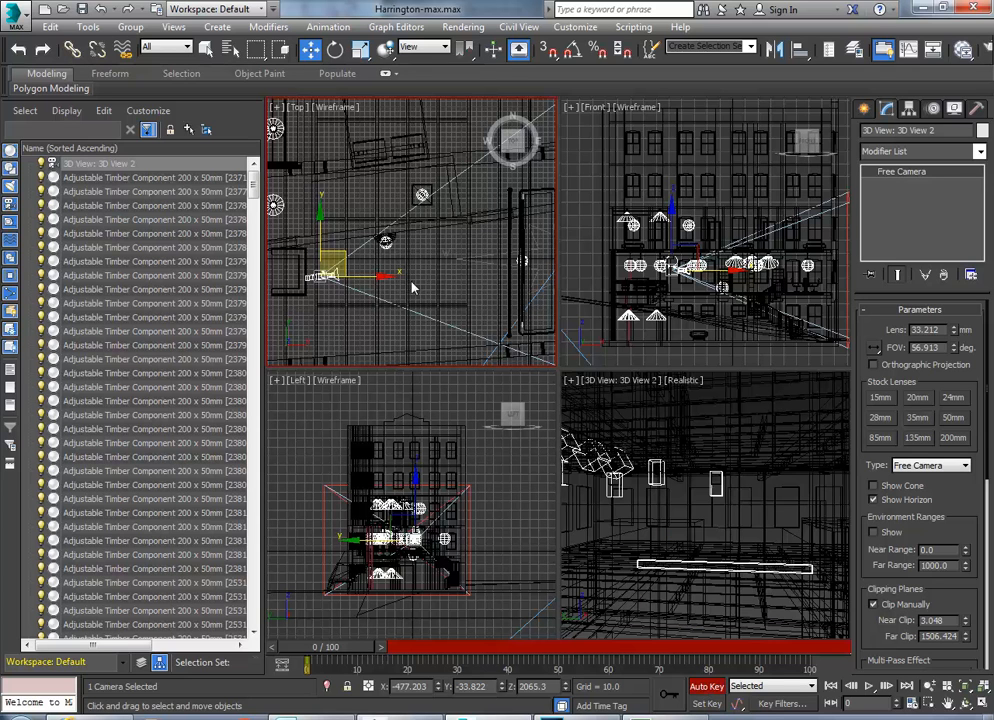
pyautogui.moveTo(410, 284); pyautogui.dragTo(393, 283, button='middle')
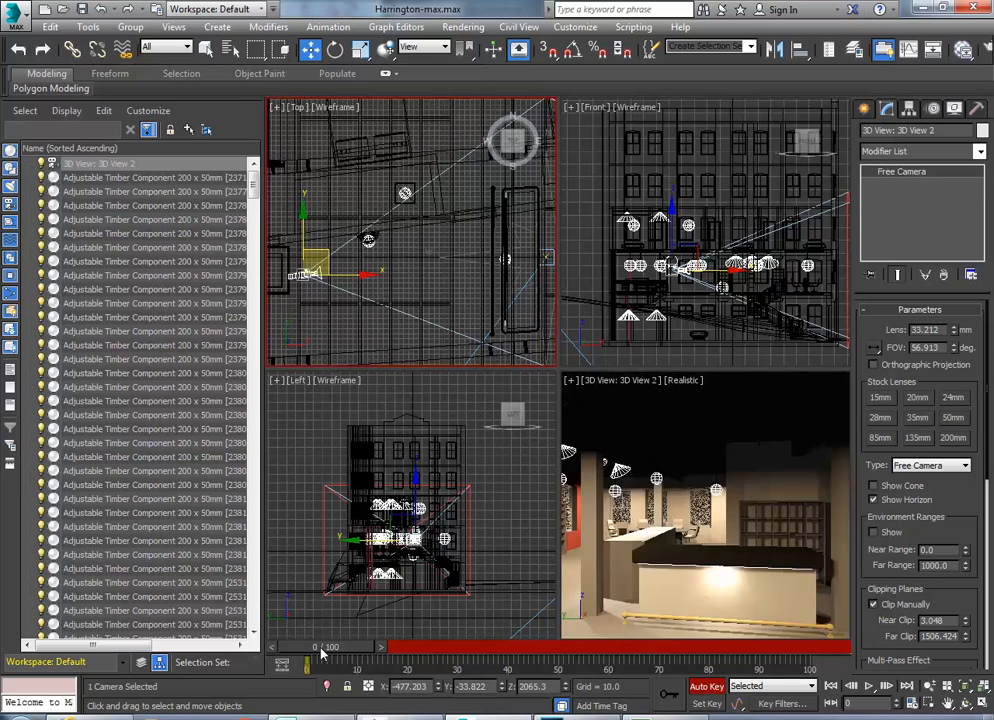
pyautogui.moveTo(325, 647); pyautogui.dragTo(840, 650)
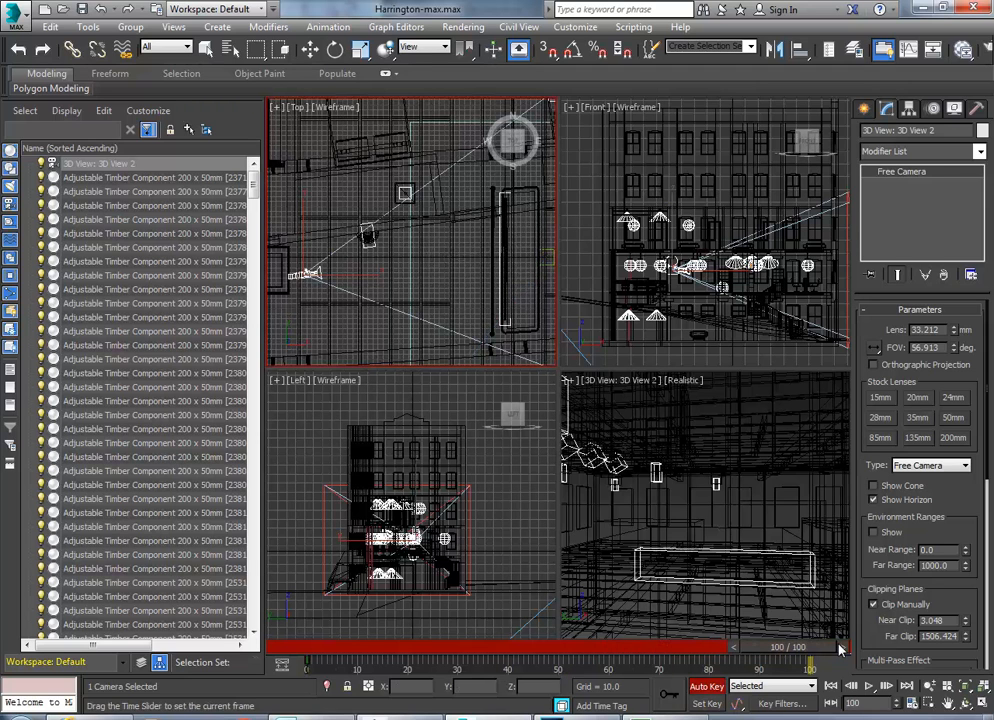
# - Record a camera move at frame 100 to about X -246, Y 63 in plan, nearer the reception desk, and finish auto-keying
pyautogui.press('w')
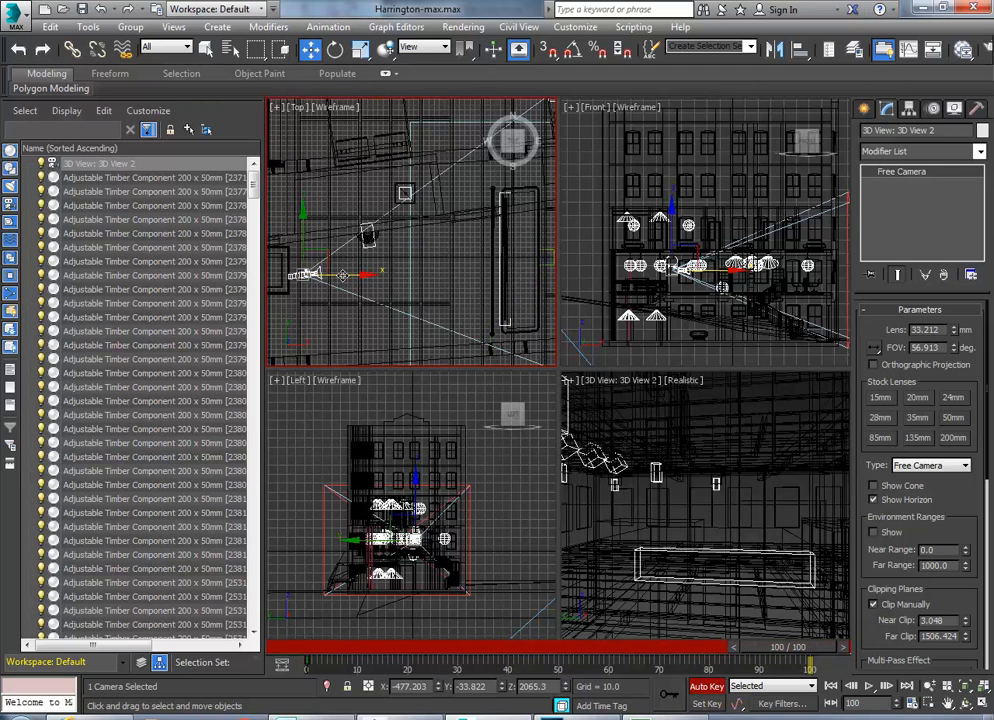
pyautogui.moveTo(343, 275); pyautogui.dragTo(416, 193)
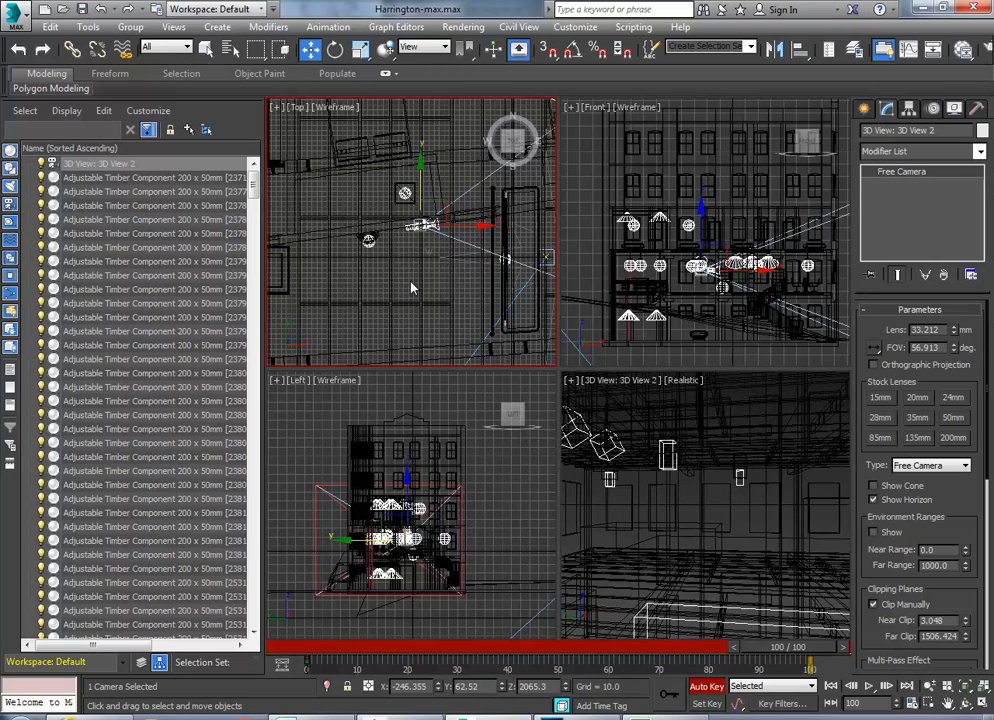
pyautogui.click(706, 687)
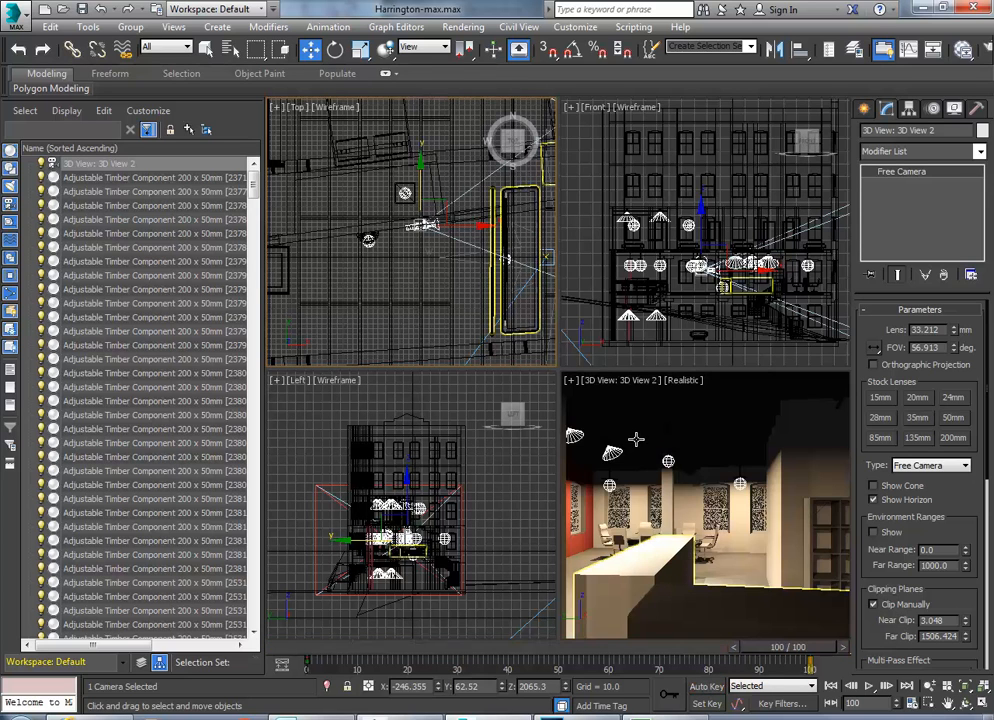
# - Maximize the 3D View 2 camera viewport and preview the camera animation from the first frame, stopping partway
pyautogui.rightClick(635, 440)
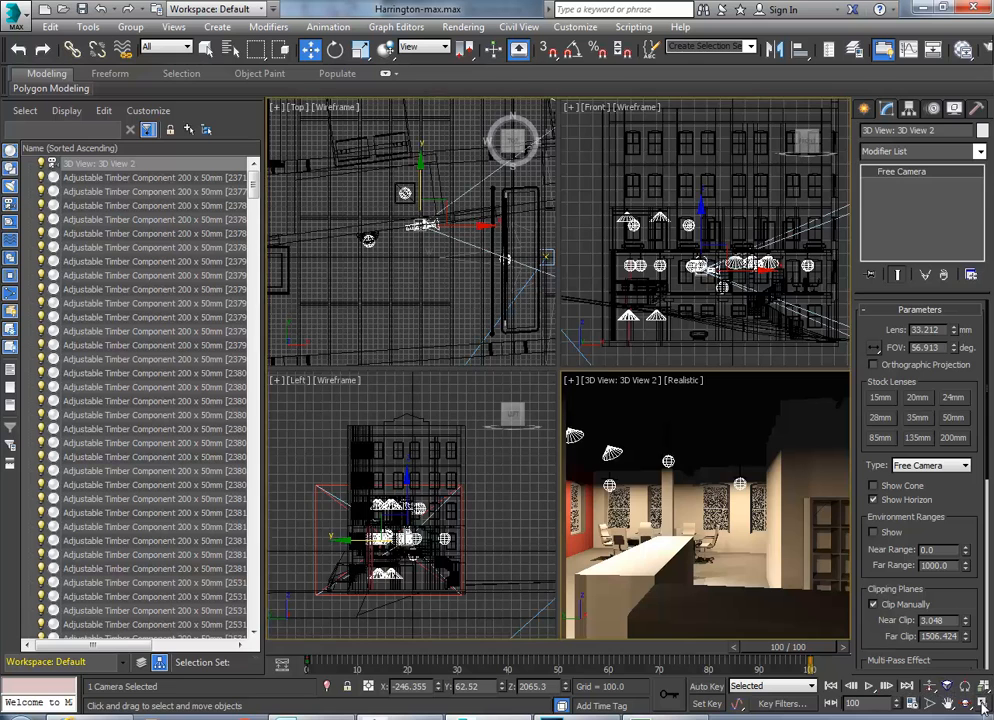
pyautogui.hotkey('alt', 'w')
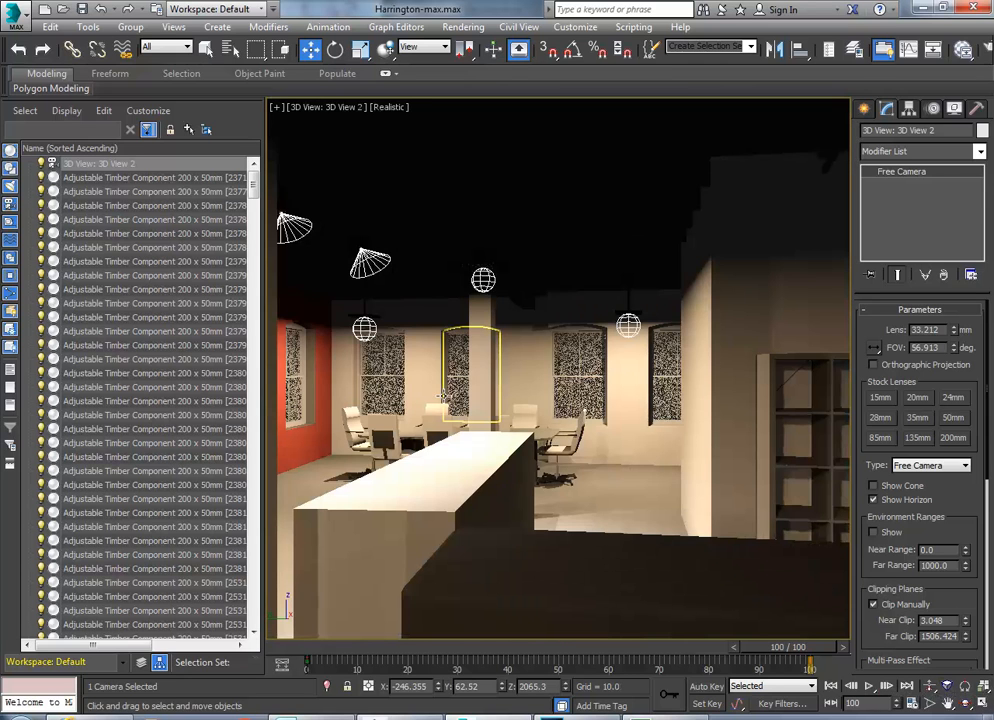
pyautogui.click(830, 688)
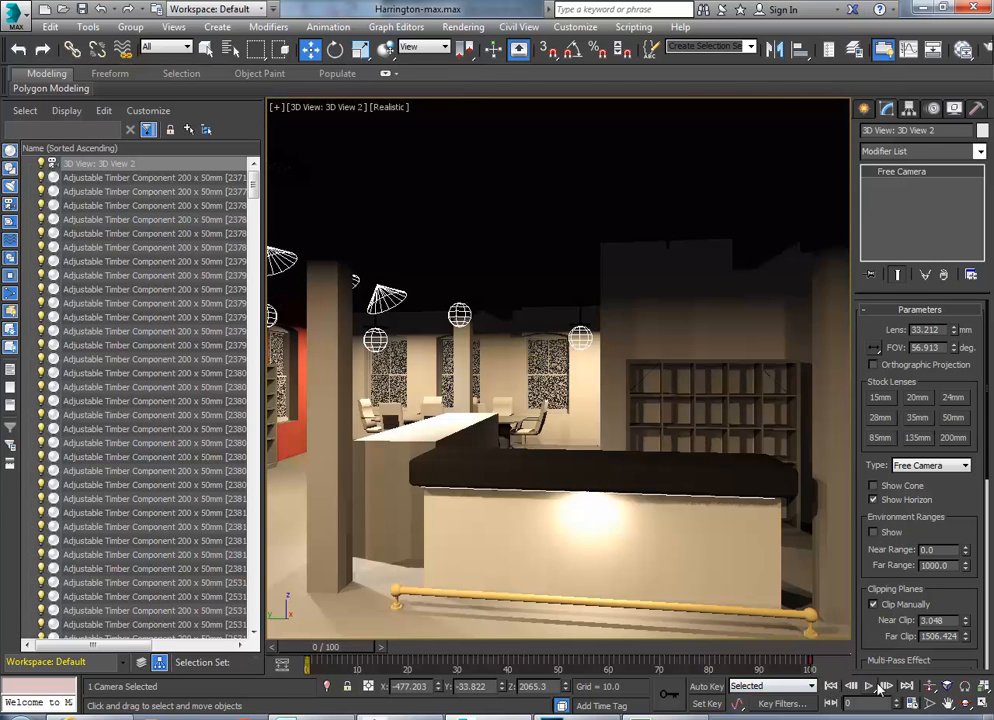
pyautogui.click(869, 688)
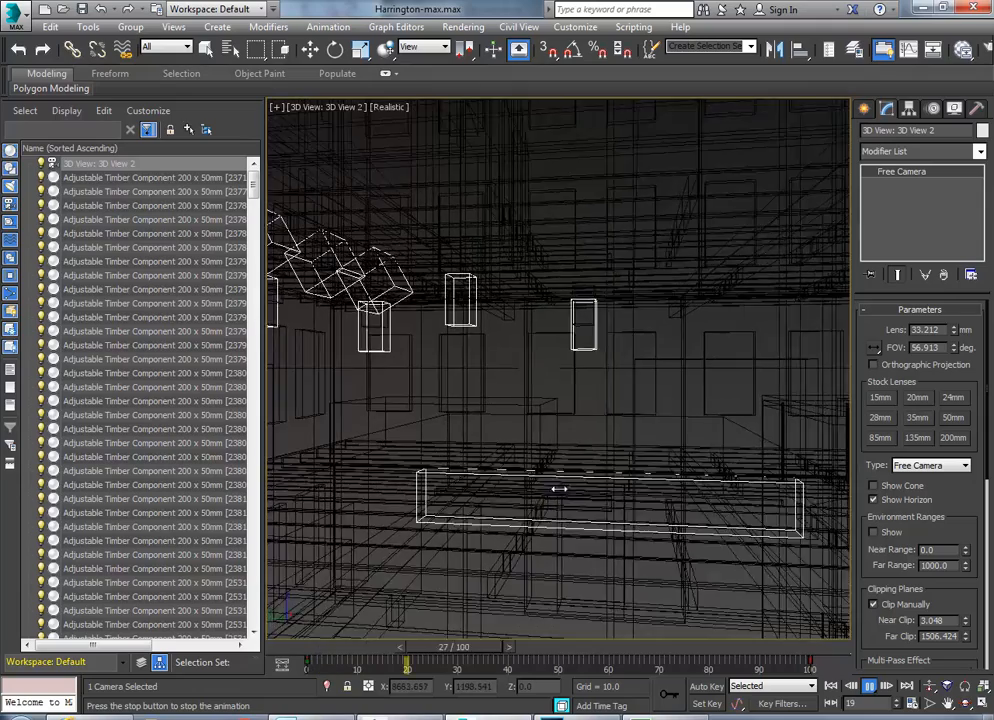
pyautogui.click(869, 686)
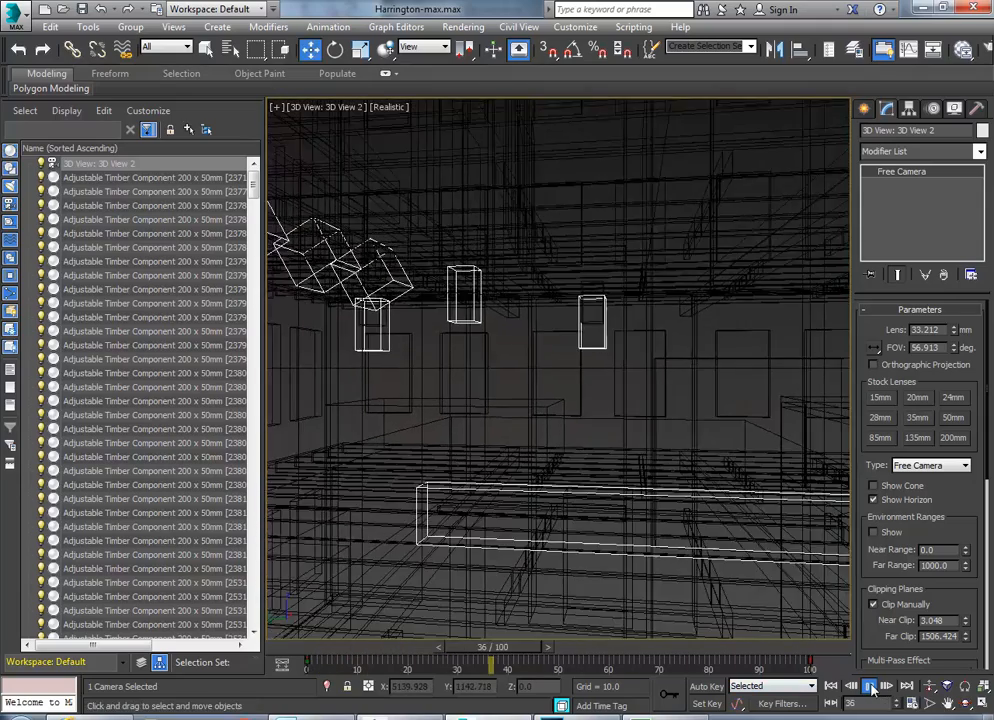
# - Turn off adaptive degradation and replay the camera animation with full realistic shading
pyautogui.click(562, 706)
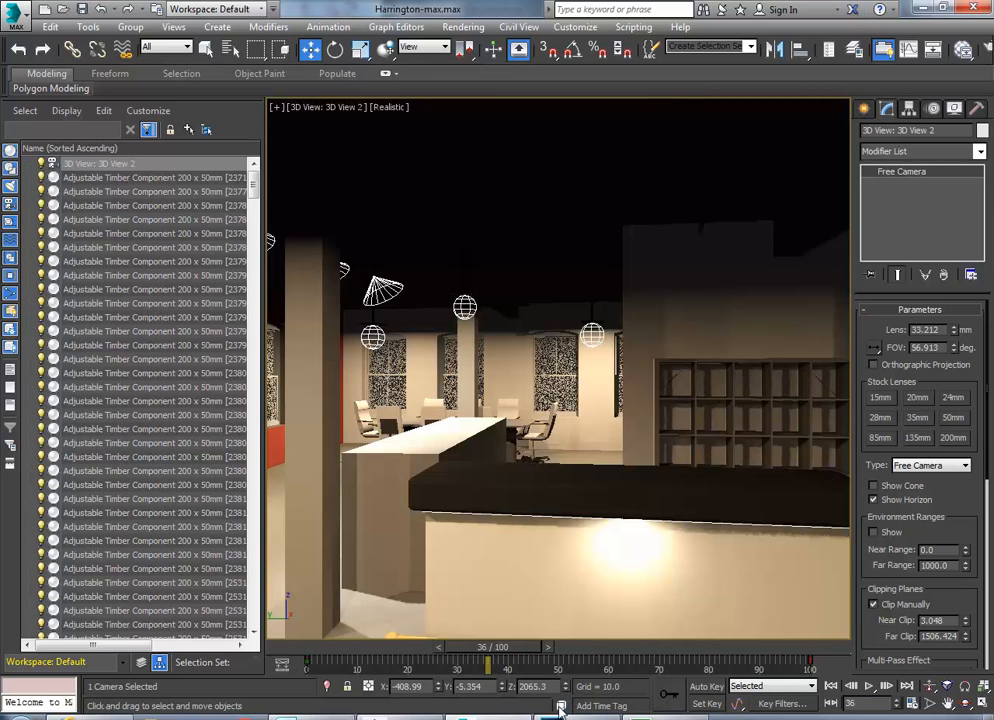
pyautogui.press('/')
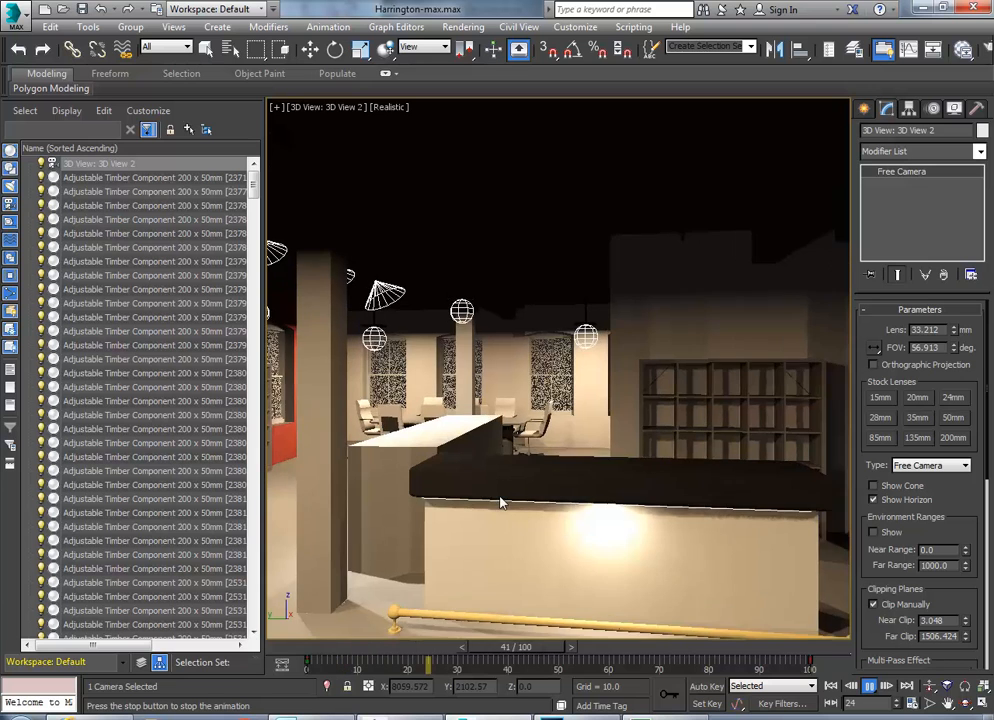
pyautogui.click(871, 688)
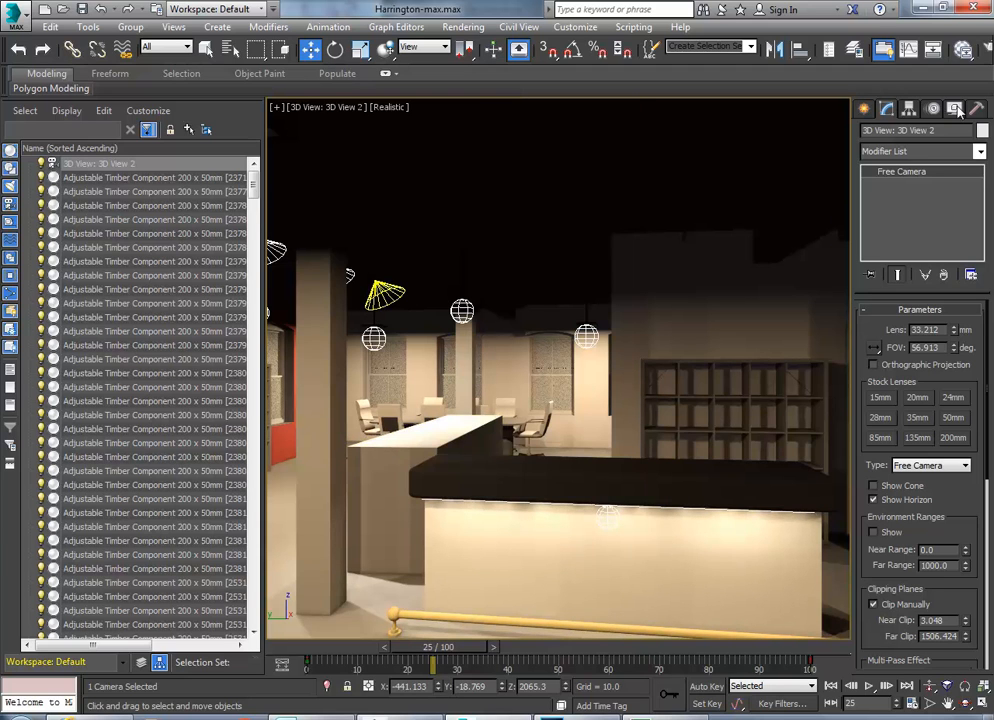
# - Hide all light objects in the scene by category
pyautogui.click(383, 294)
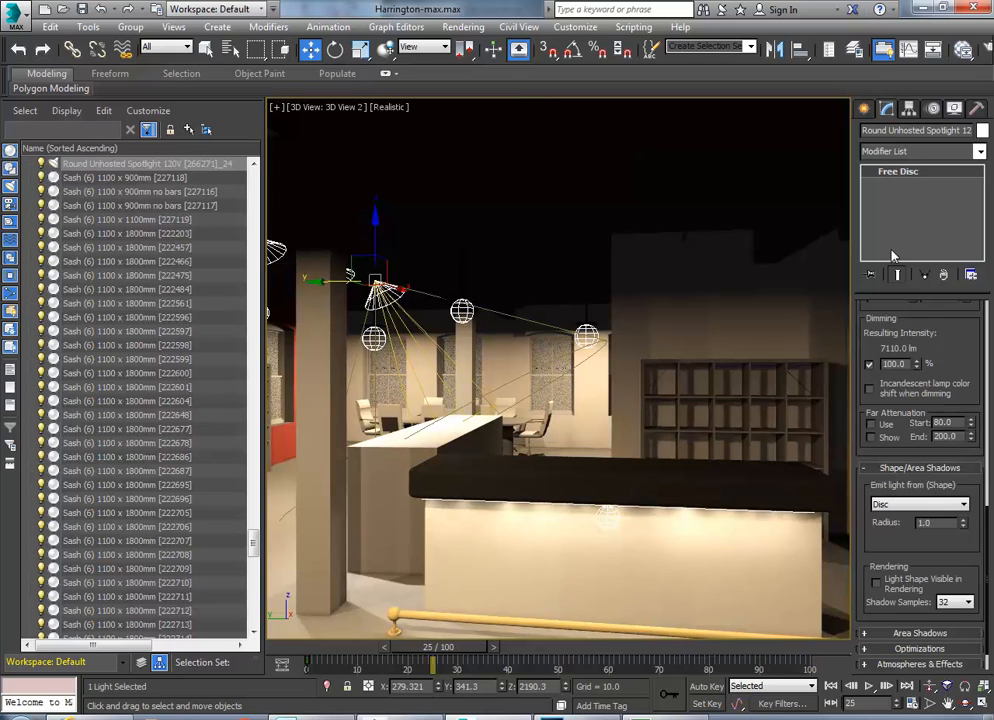
pyautogui.click(955, 110)
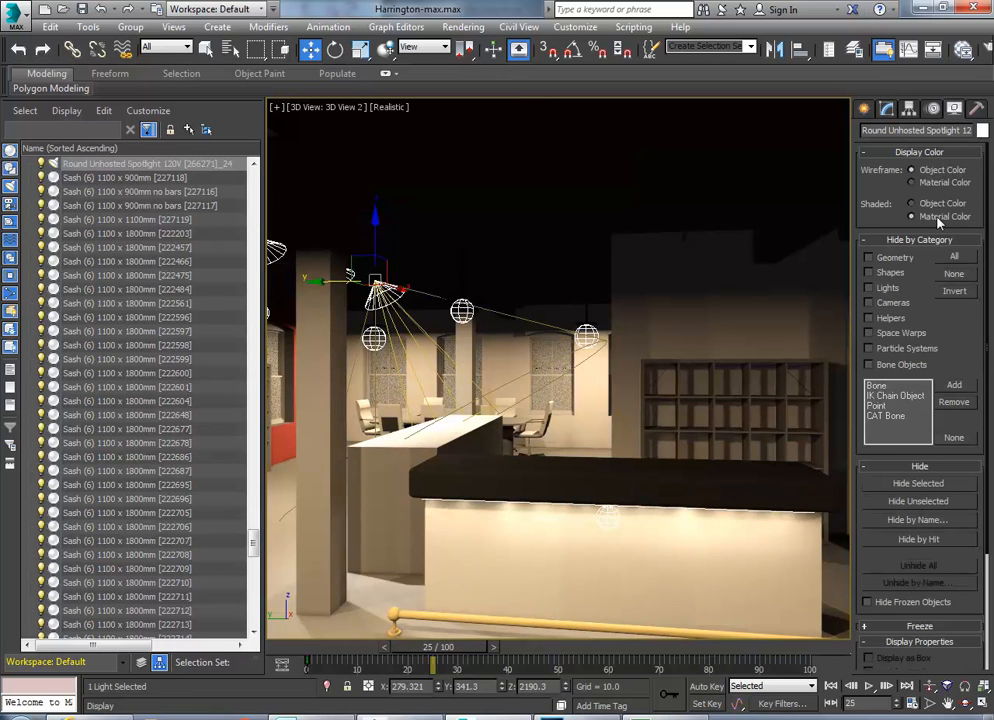
pyautogui.click(869, 288)
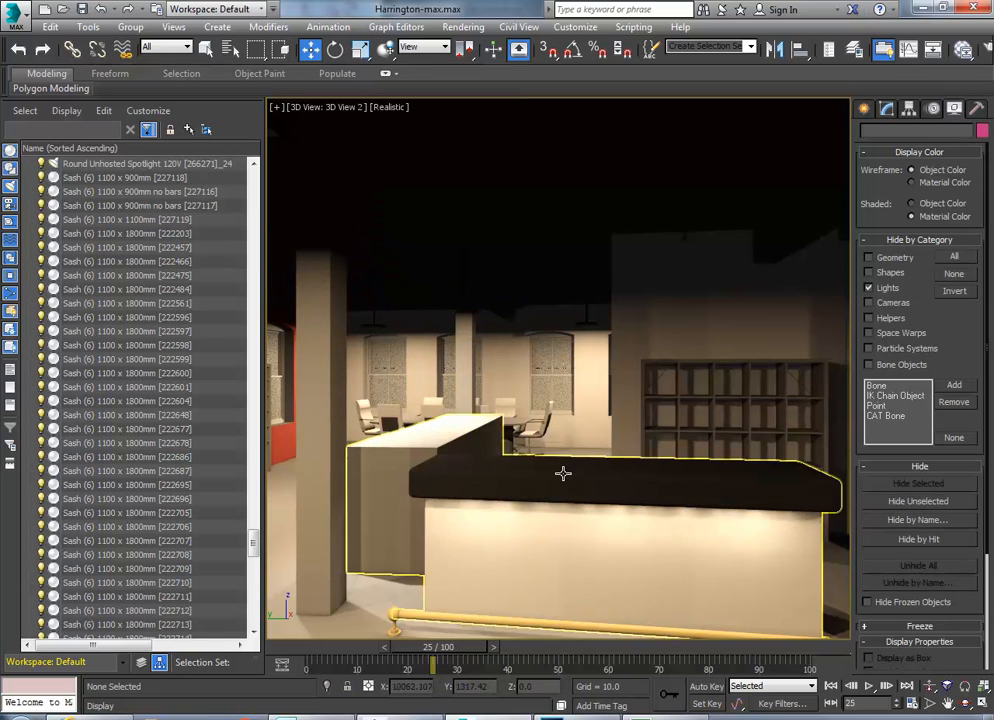
# - Create an AVI preview animation of the camera view at 111 percent of output size with the Microsoft Video 1 compressor
pyautogui.click(87, 27)
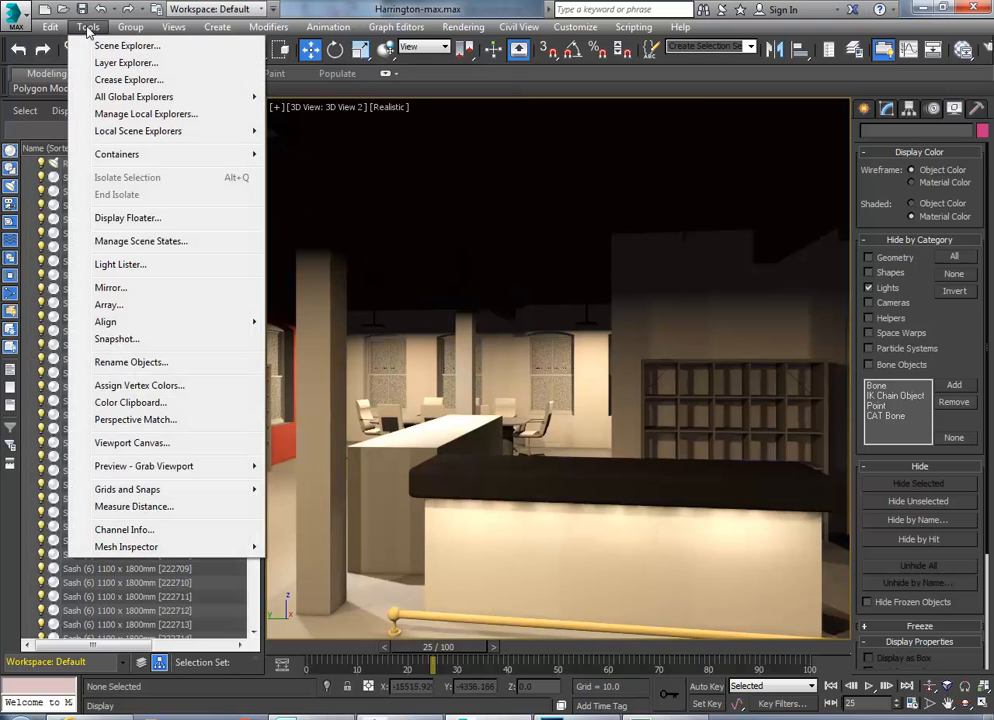
pyautogui.moveTo(181, 330)
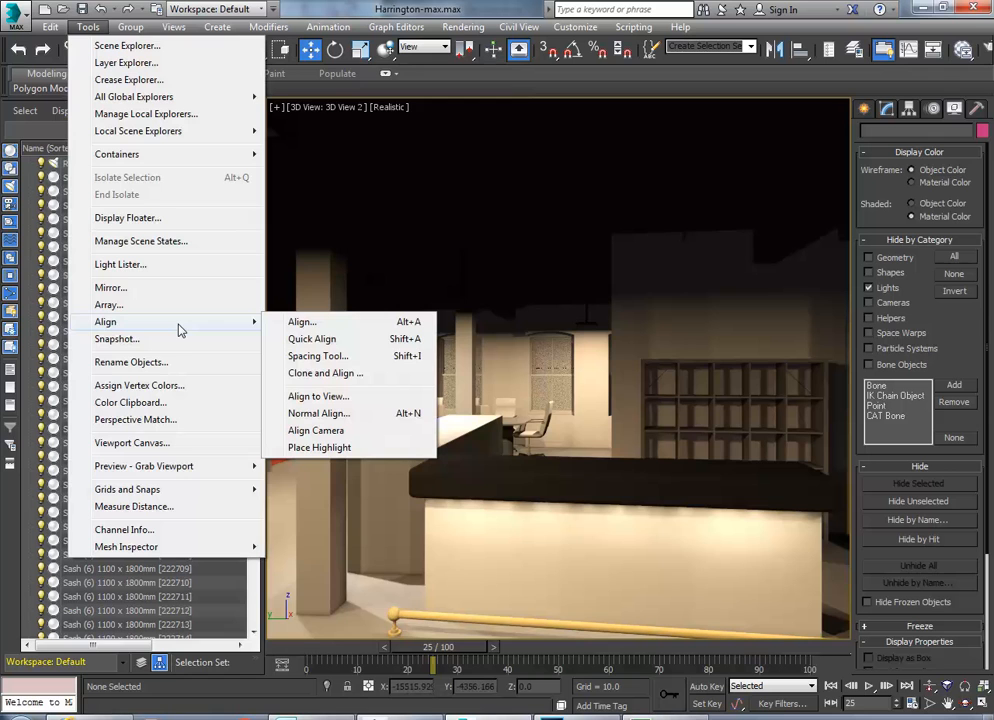
pyautogui.moveTo(142, 468)
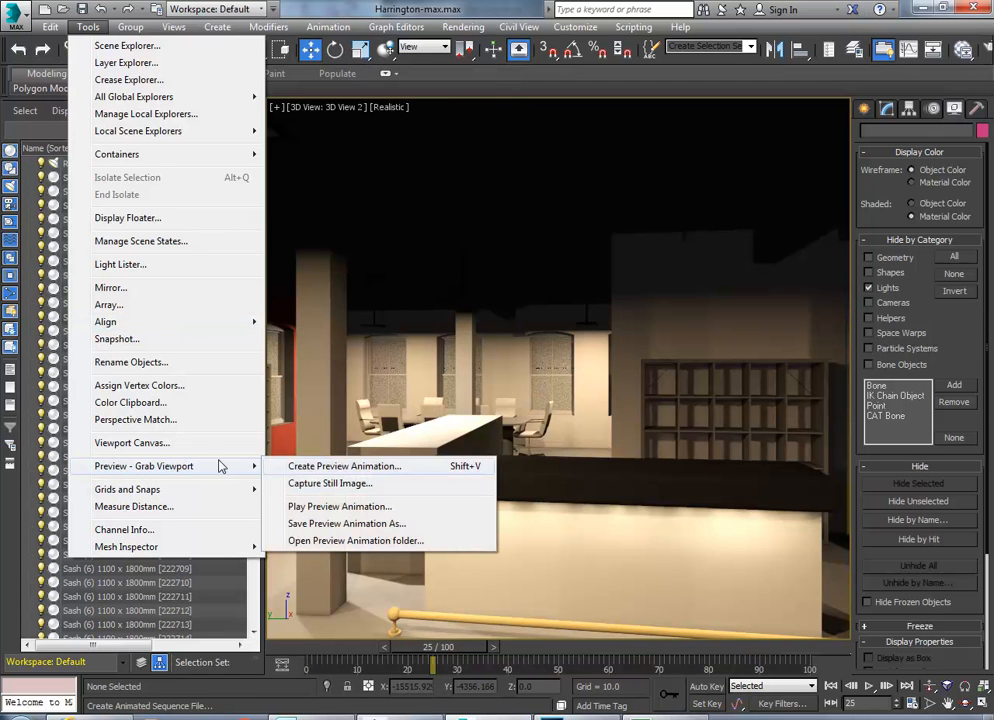
pyautogui.click(322, 466)
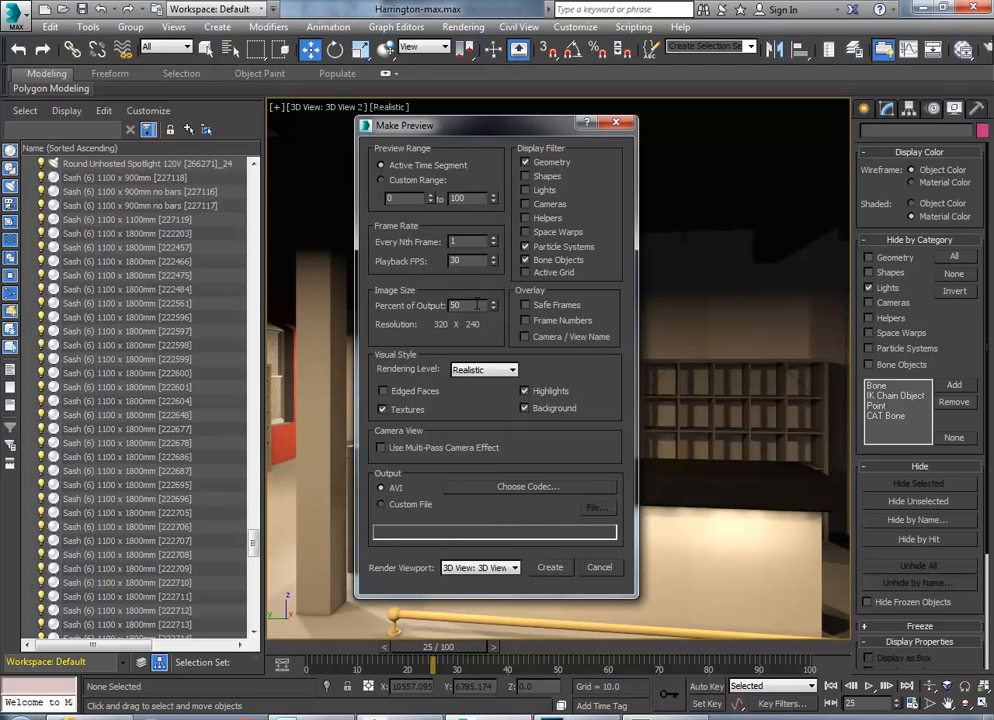
pyautogui.moveTo(493, 309); pyautogui.dragTo(491, 183)
pyautogui.moveTo(494, 303); pyautogui.dragTo(493, 304)
pyautogui.click(549, 567)
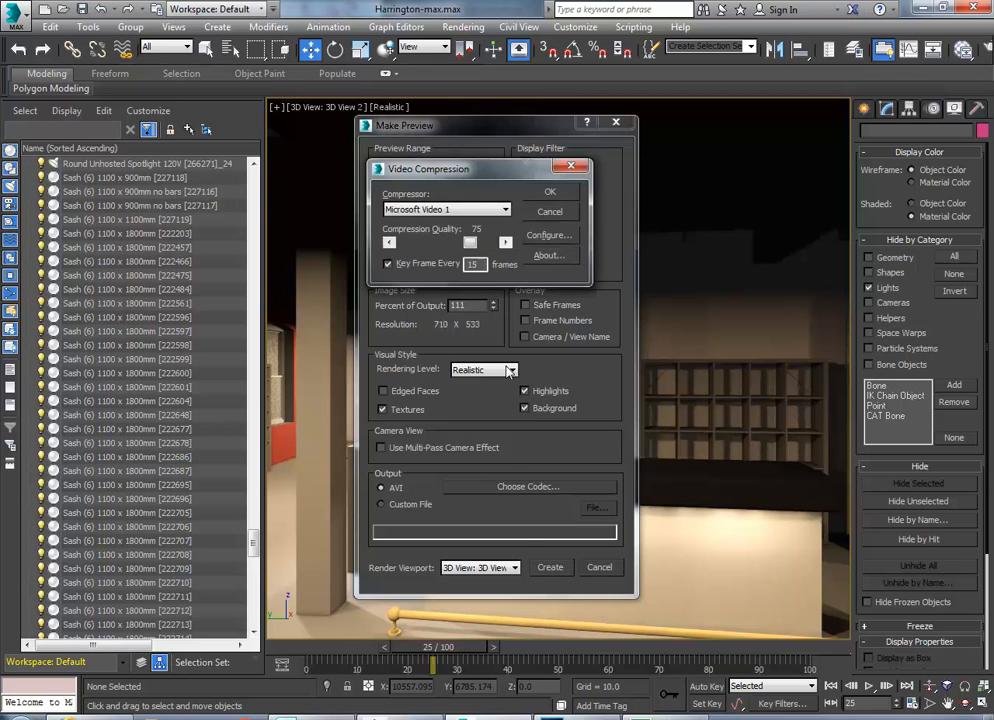
pyautogui.click(549, 192)
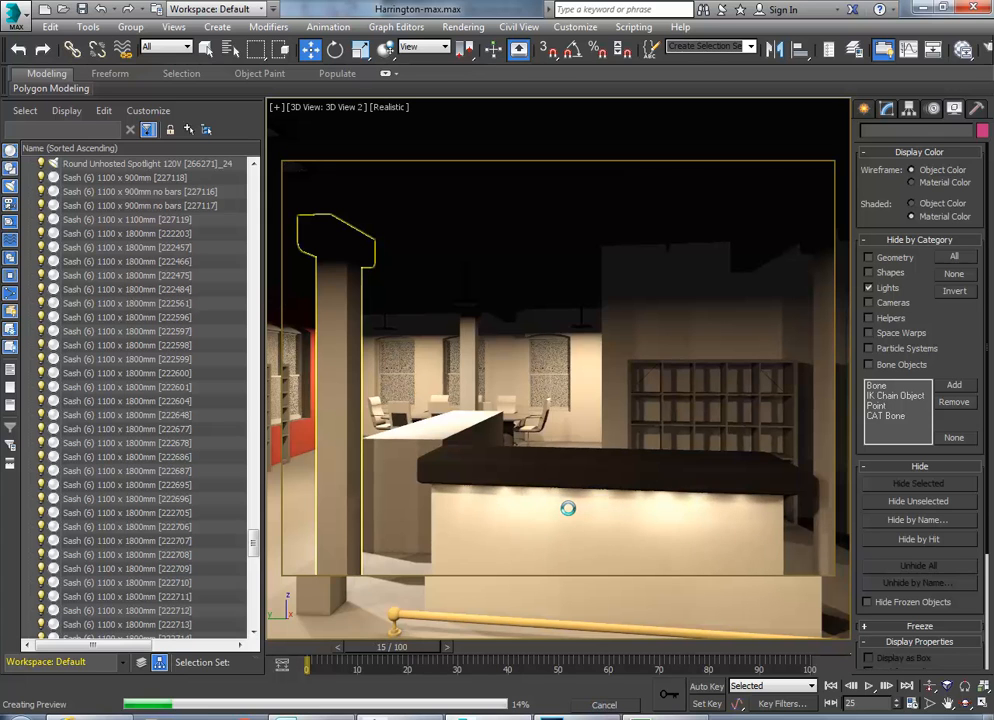
# - Stop the preview creation early, try to play the partial clip in VLC media player, and close the player
pyautogui.press('Escape')
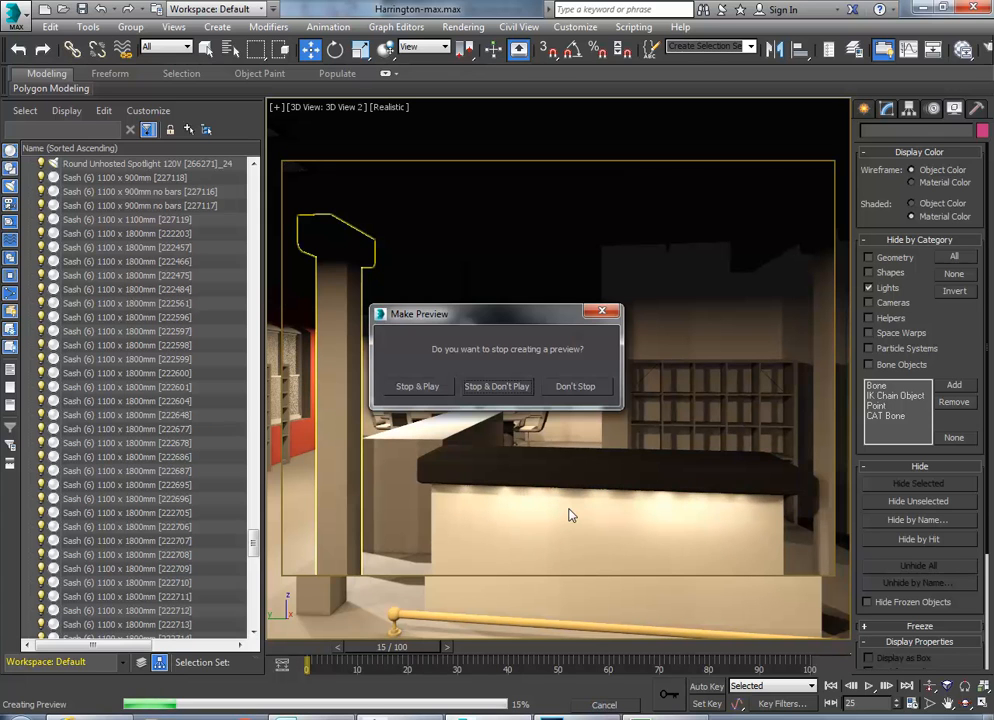
pyautogui.click(425, 389)
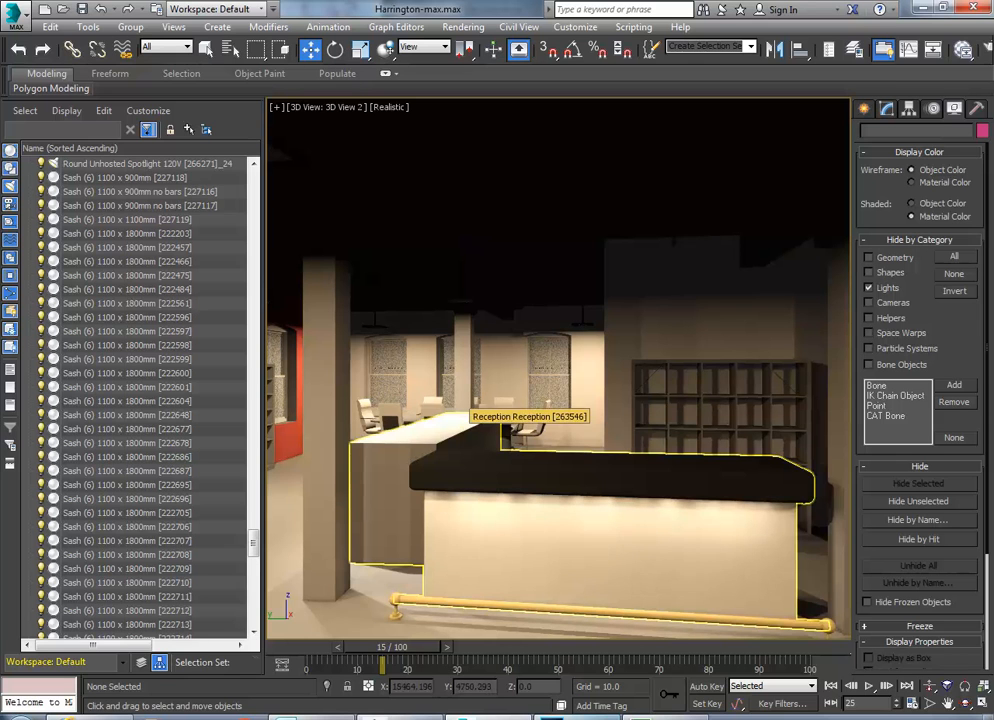
pyautogui.moveTo(576, 717)
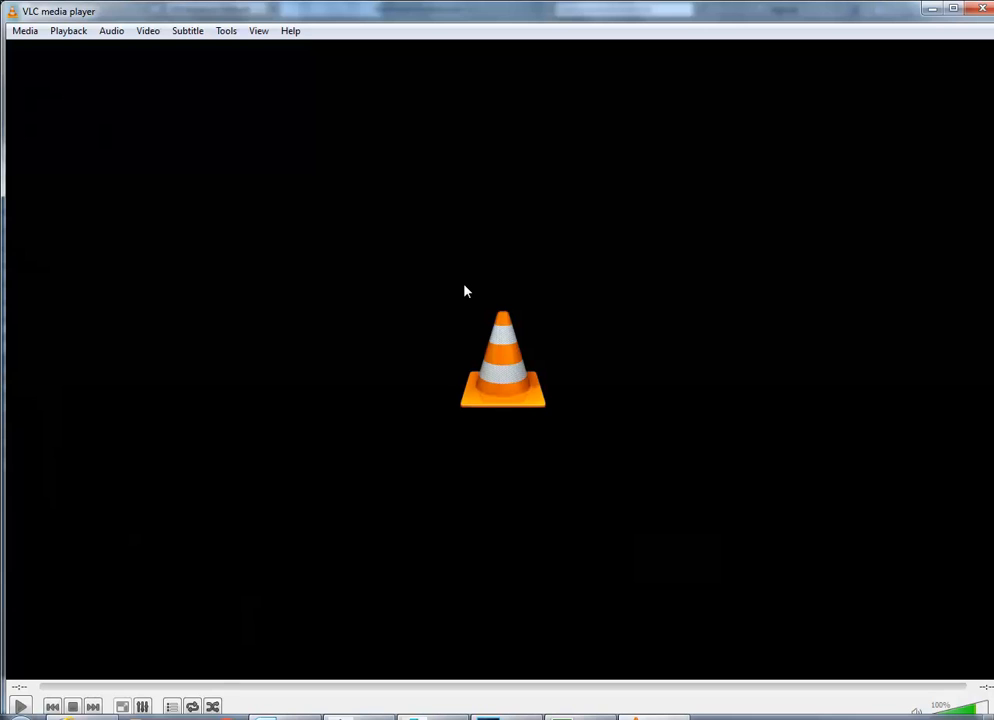
pyautogui.click(17, 707)
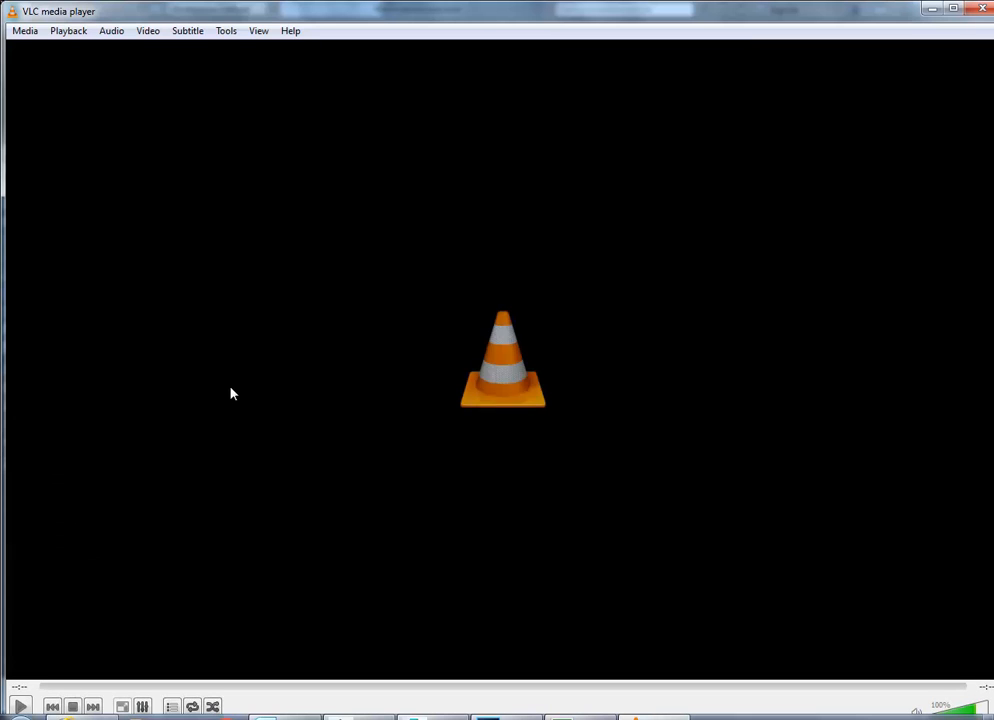
pyautogui.click(979, 12)
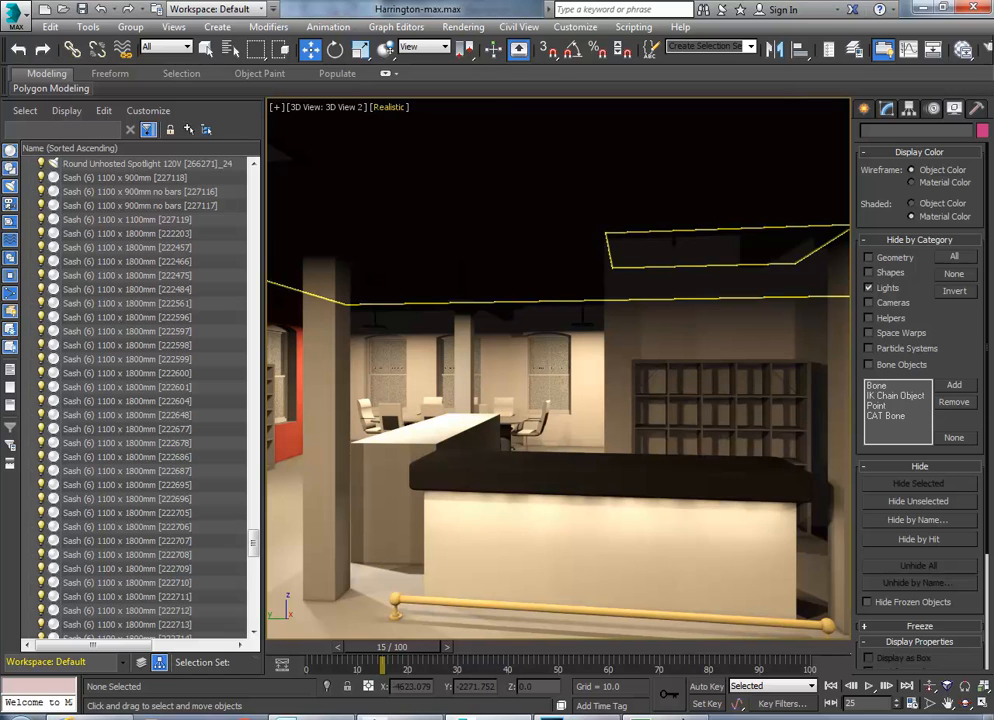
# - Return the animation to frame 0 and restore the four-viewport layout
pyautogui.click(833, 686)
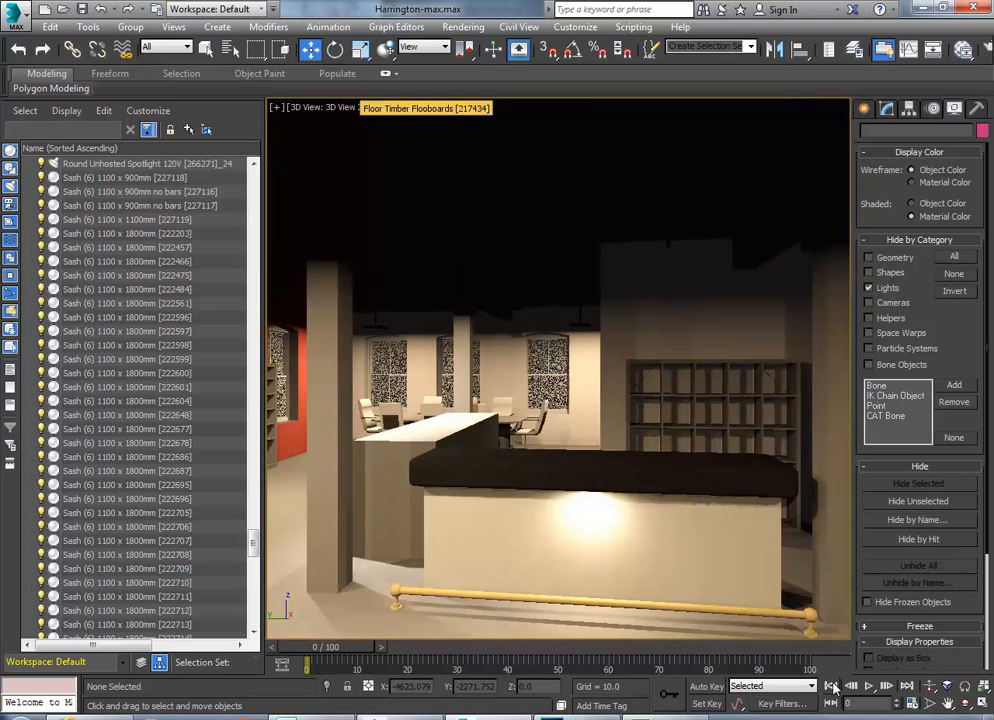
pyautogui.click(983, 705)
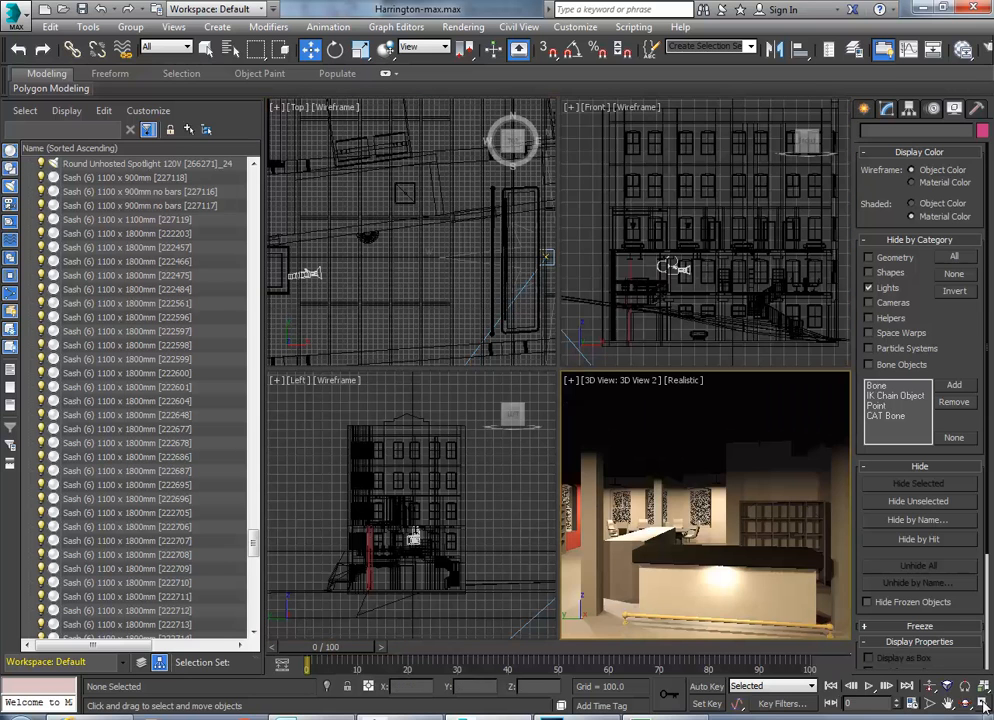
pyautogui.click(983, 705)
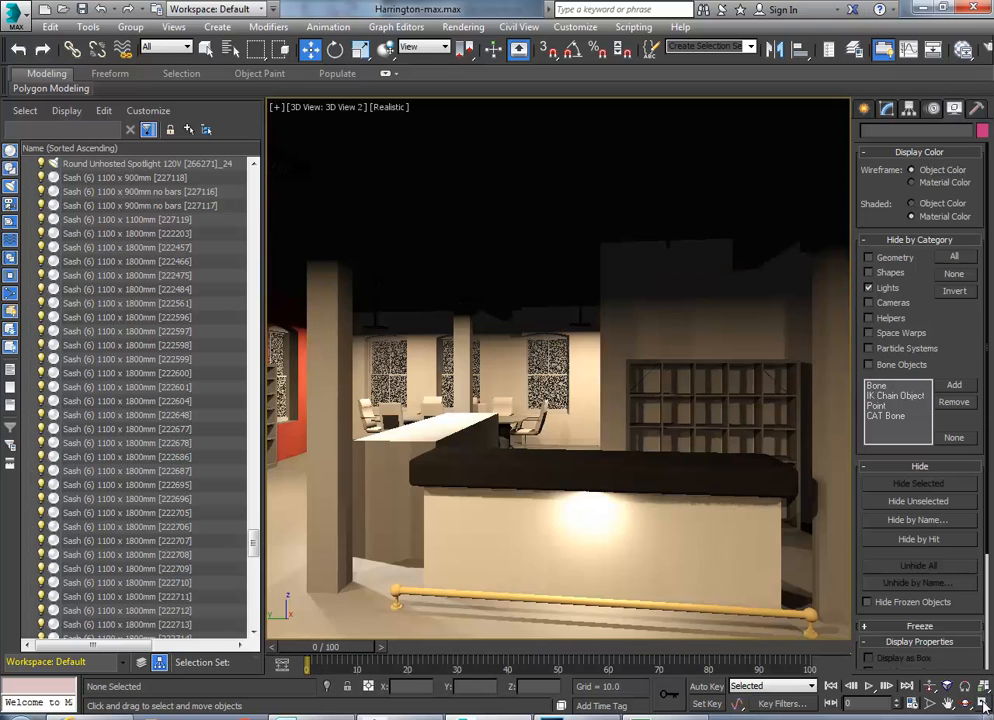
pyautogui.click(983, 705)
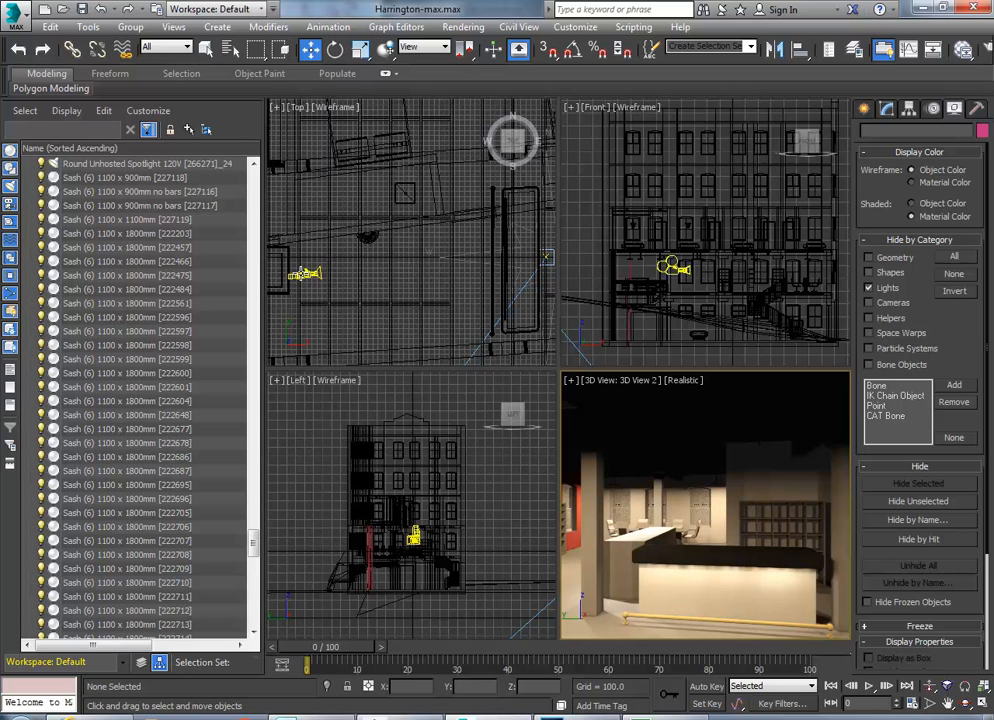
# - Compare the 28 mm, 24 mm and 20 mm stock lenses on the 3D View 2 camera and settle on 24 mm
pyautogui.click(303, 273)
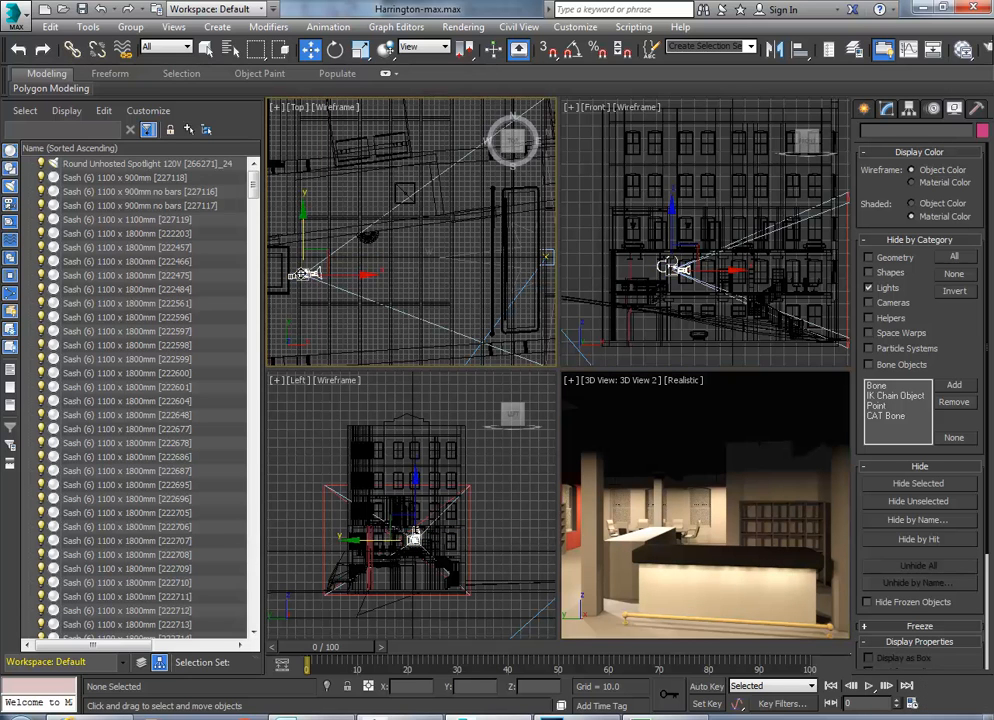
pyautogui.click(888, 110)
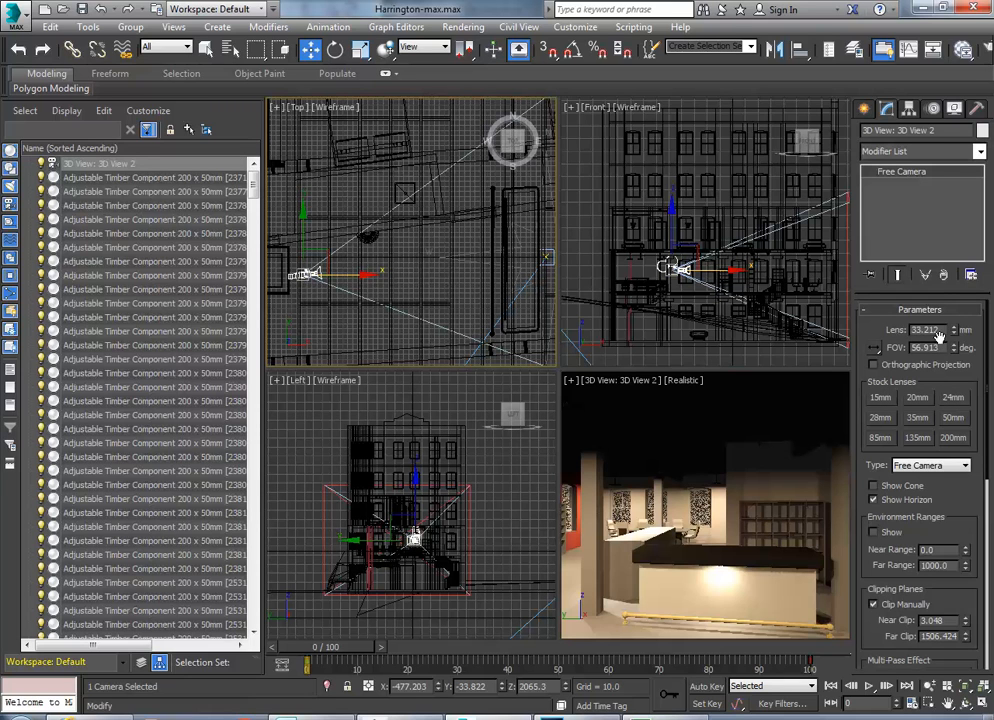
pyautogui.click(880, 418)
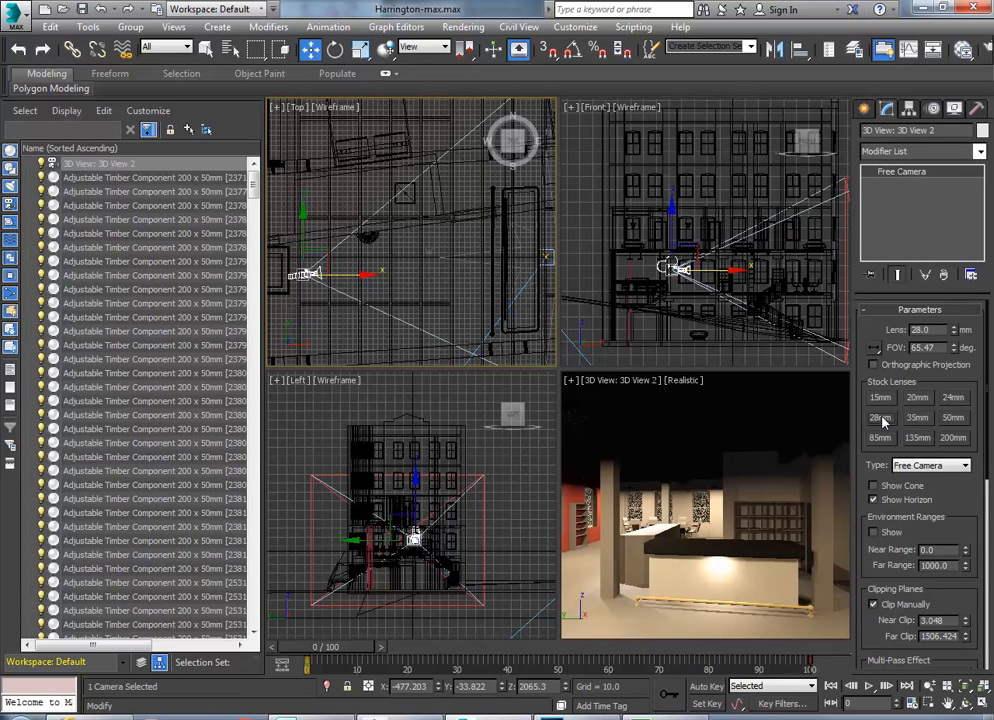
pyautogui.click(951, 398)
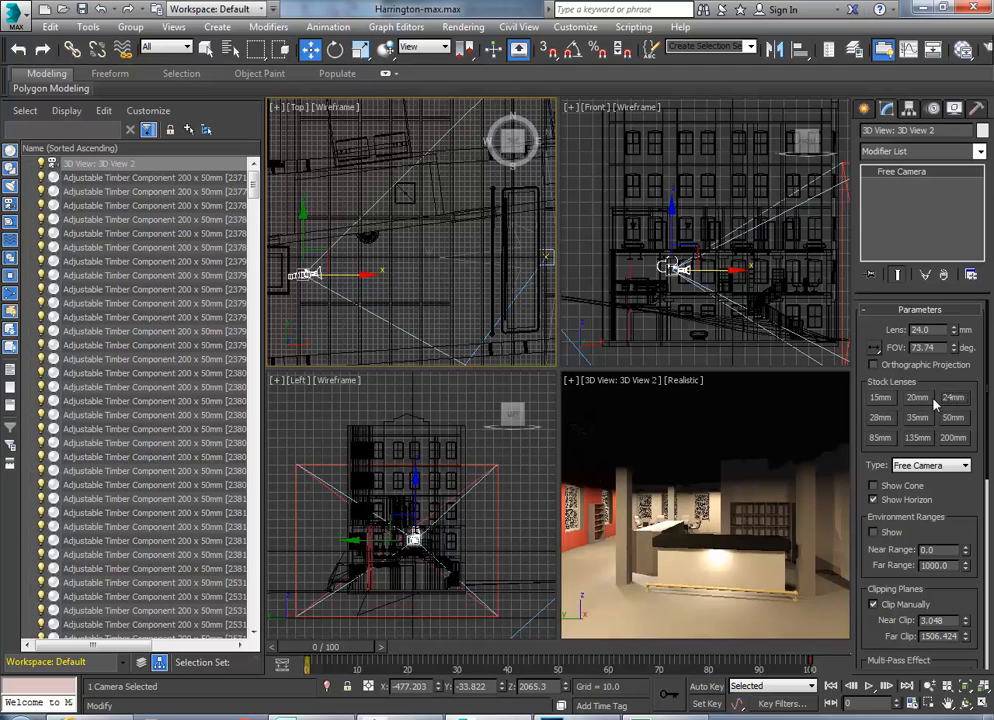
pyautogui.click(925, 399)
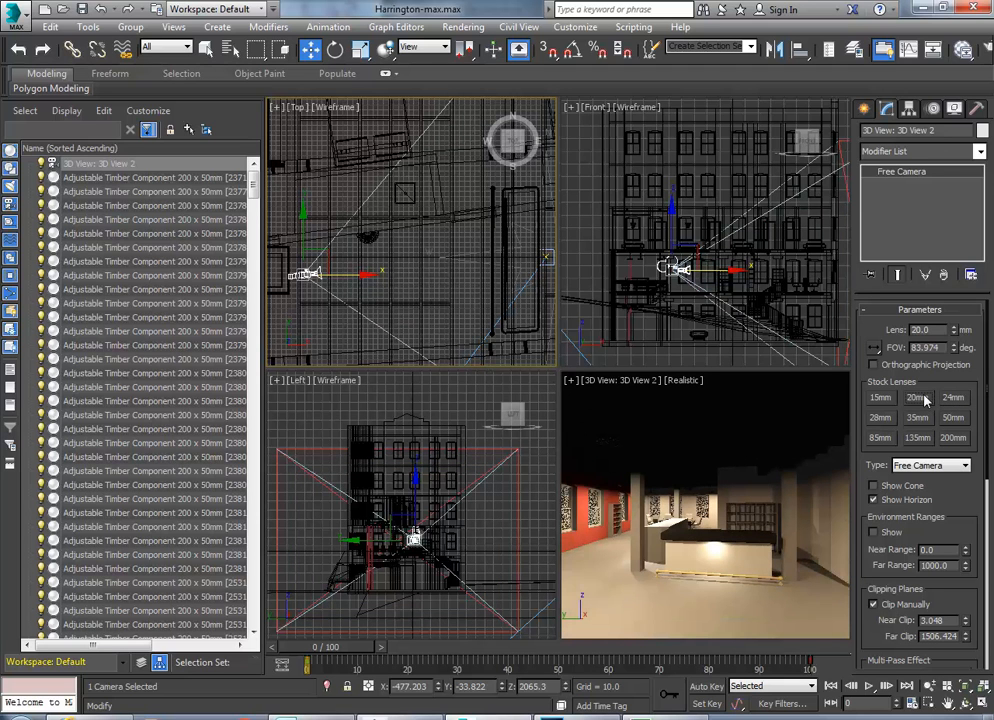
pyautogui.click(951, 398)
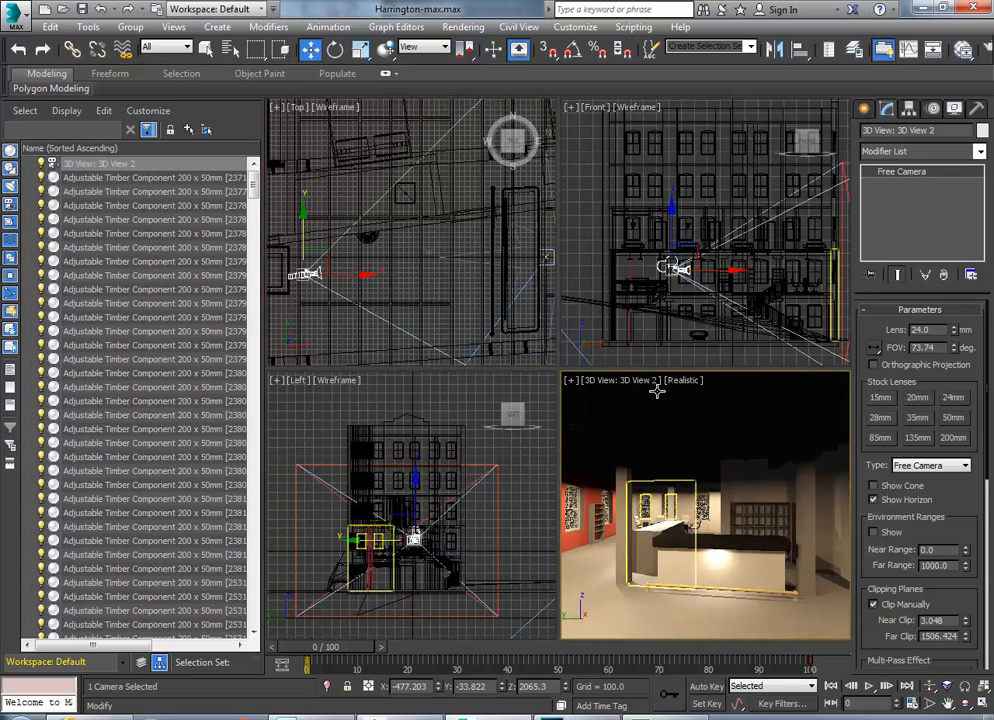
# - Maximize the 3D View 2 camera viewport and set its materials to Realistic Materials with Maps
pyautogui.click(982, 704)
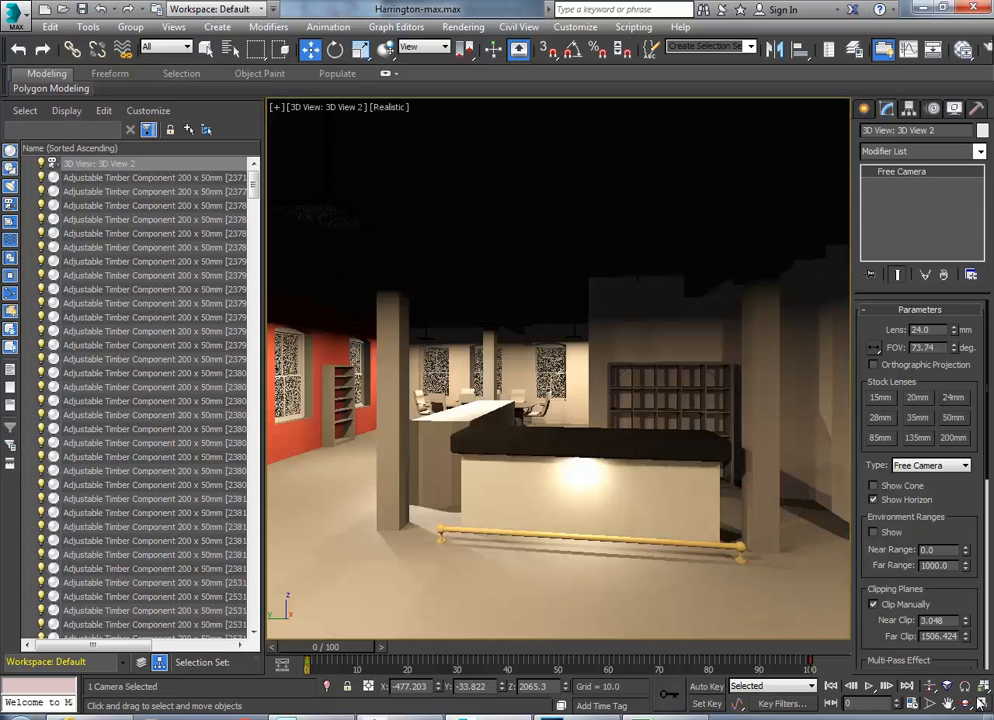
pyautogui.click(389, 107)
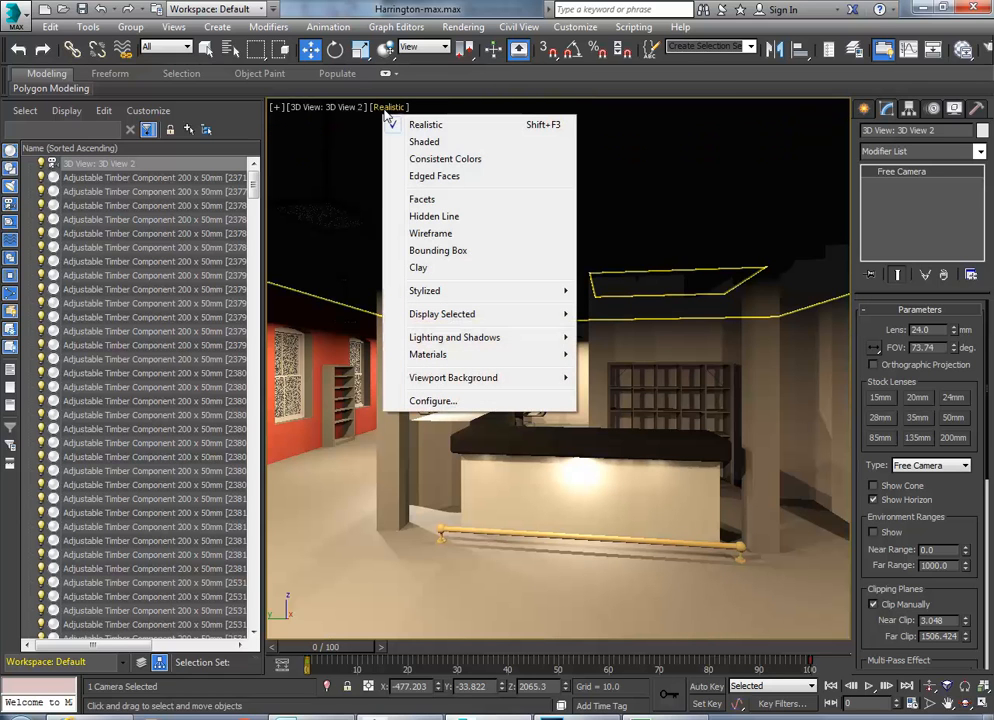
pyautogui.moveTo(438, 340)
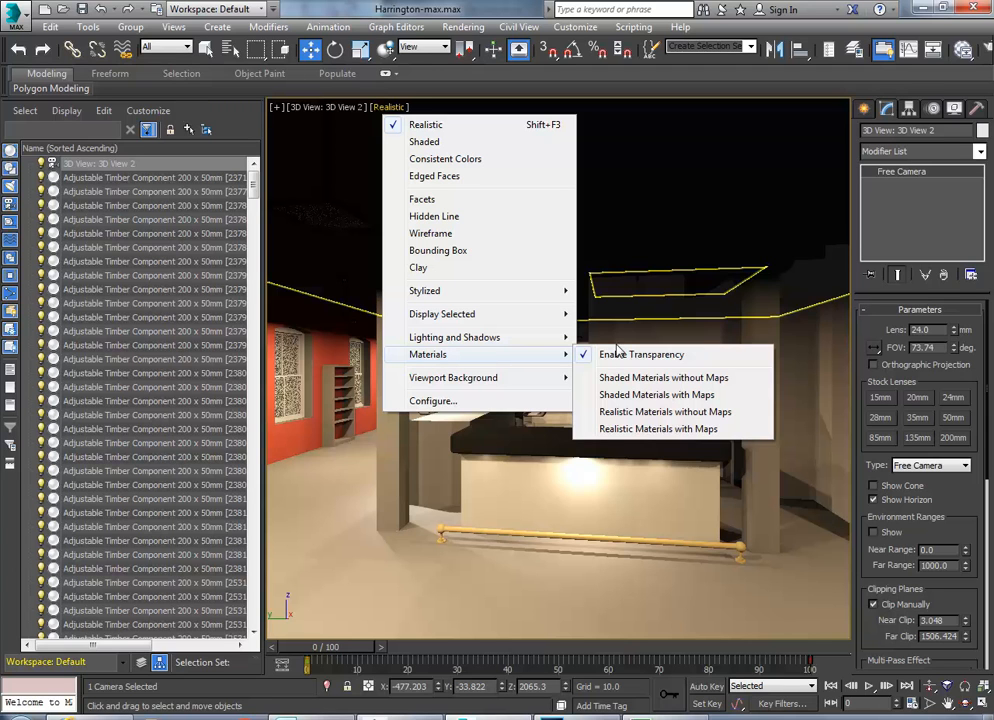
pyautogui.click(620, 430)
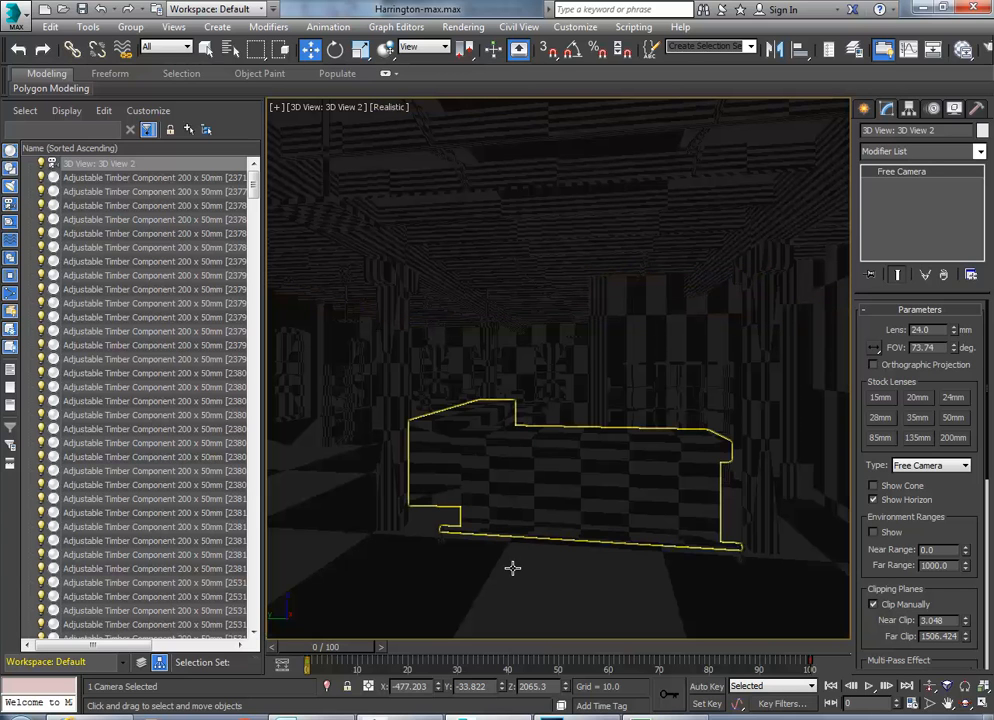
pyautogui.scroll(5, 512, 568)
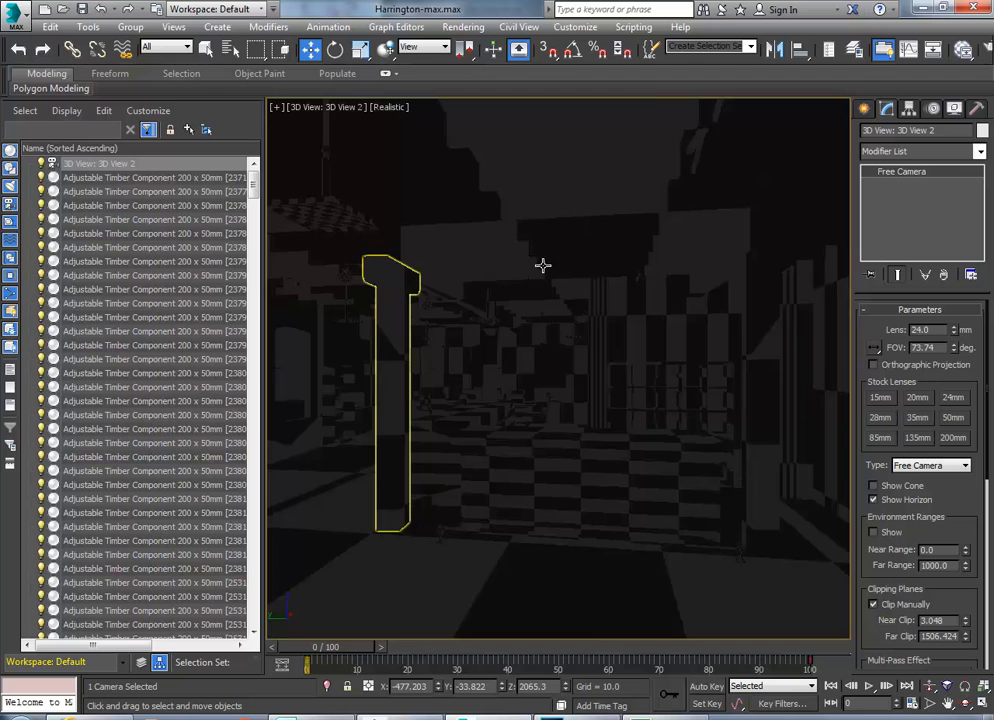
pyautogui.scroll(3, 446, 348)
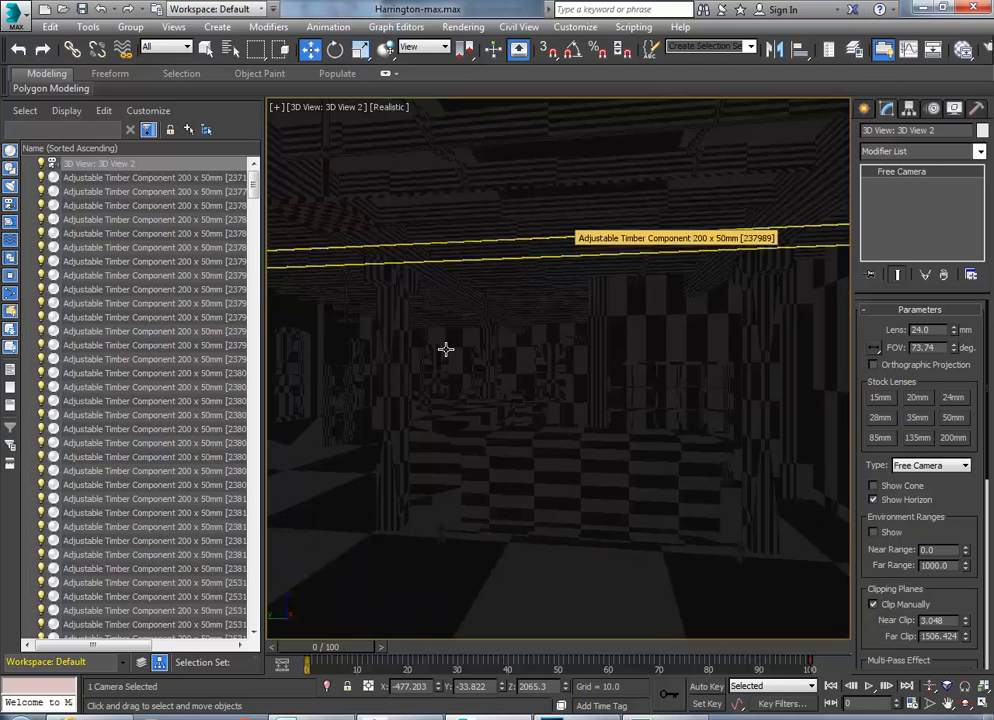
pyautogui.scroll(-5, 800, 184)
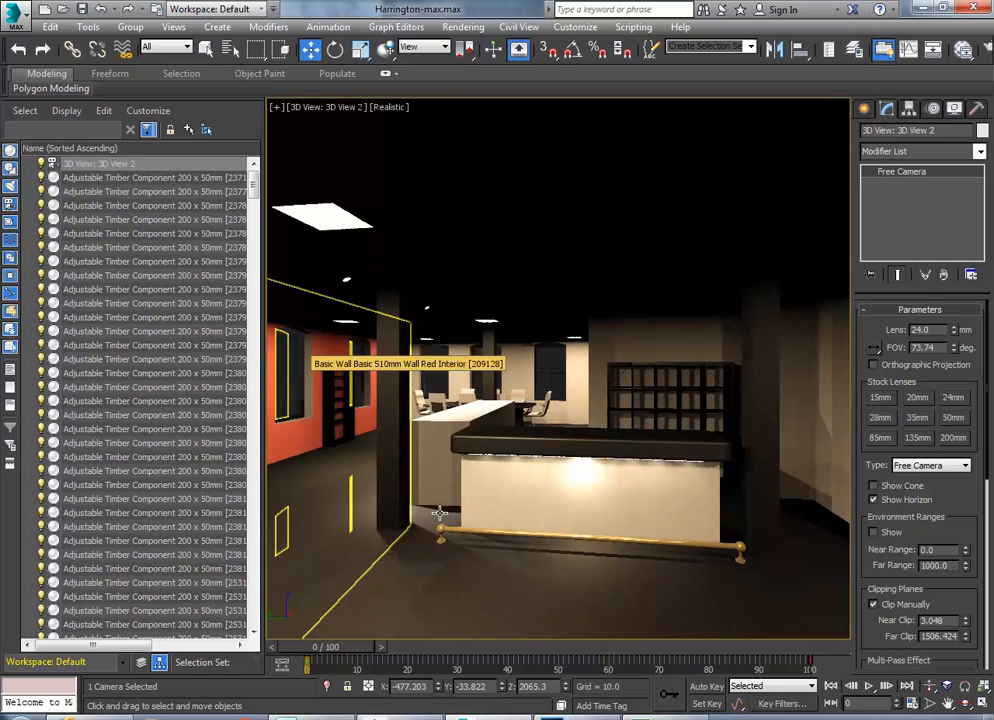
# - Open the Material Editor and switch it from Slate to Compact mode, placing the window clear of the reception desk
pyautogui.click(488, 485)
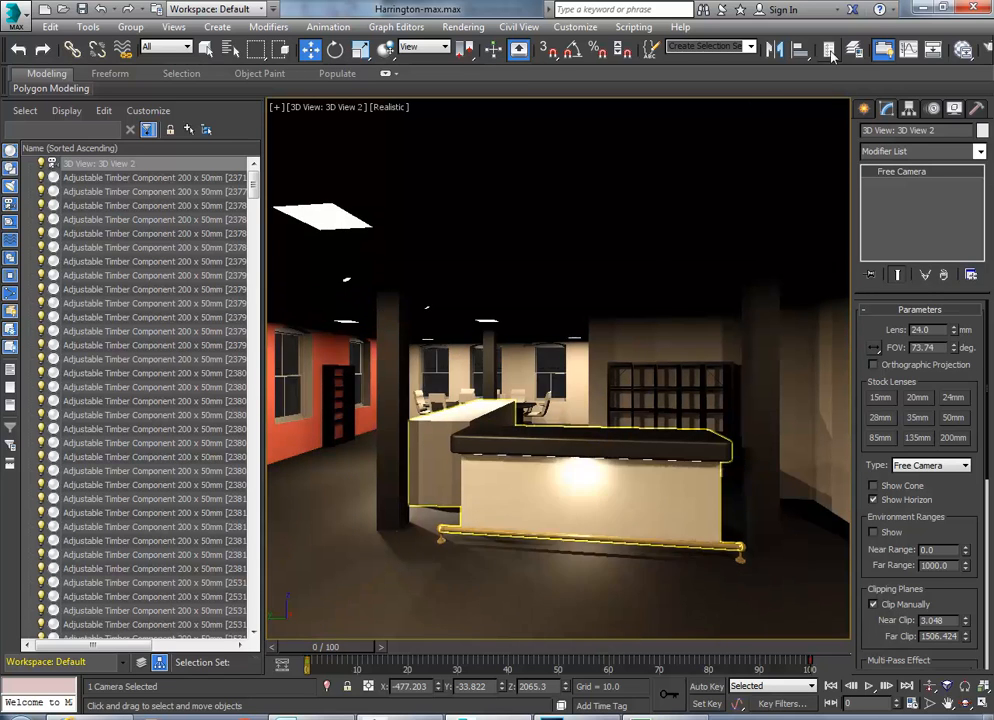
pyautogui.click(962, 50)
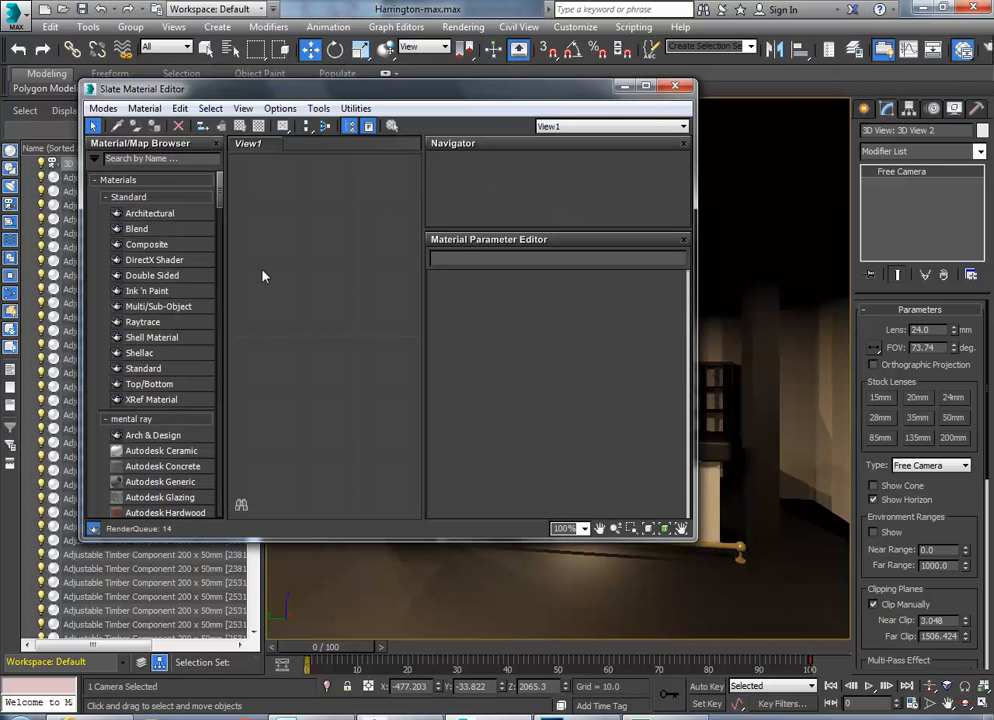
pyautogui.click(674, 87)
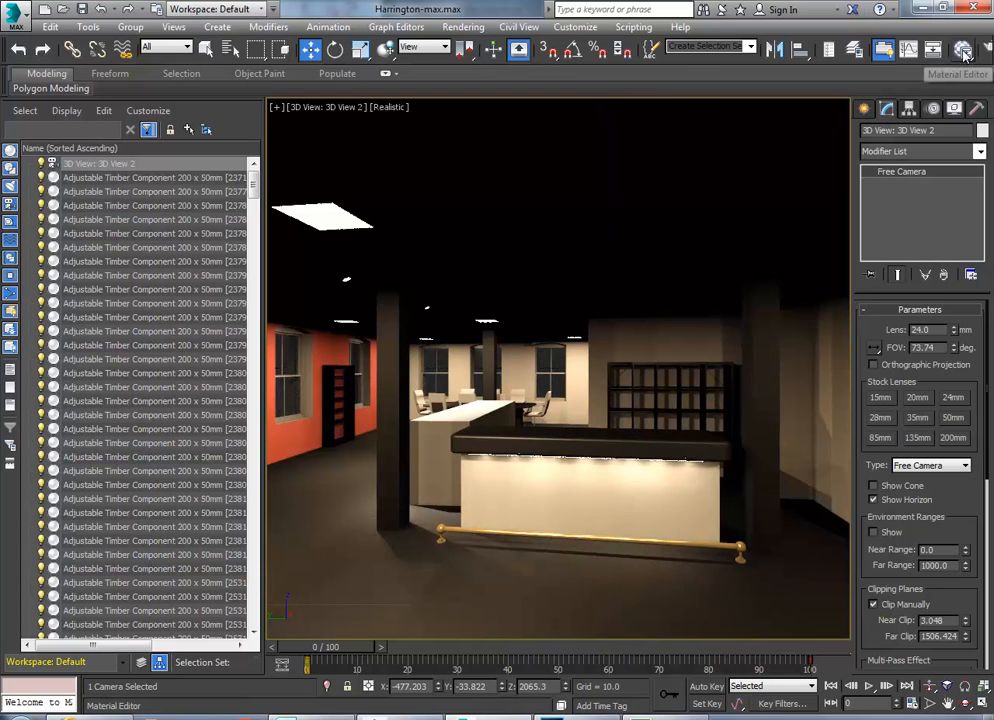
pyautogui.click(965, 53)
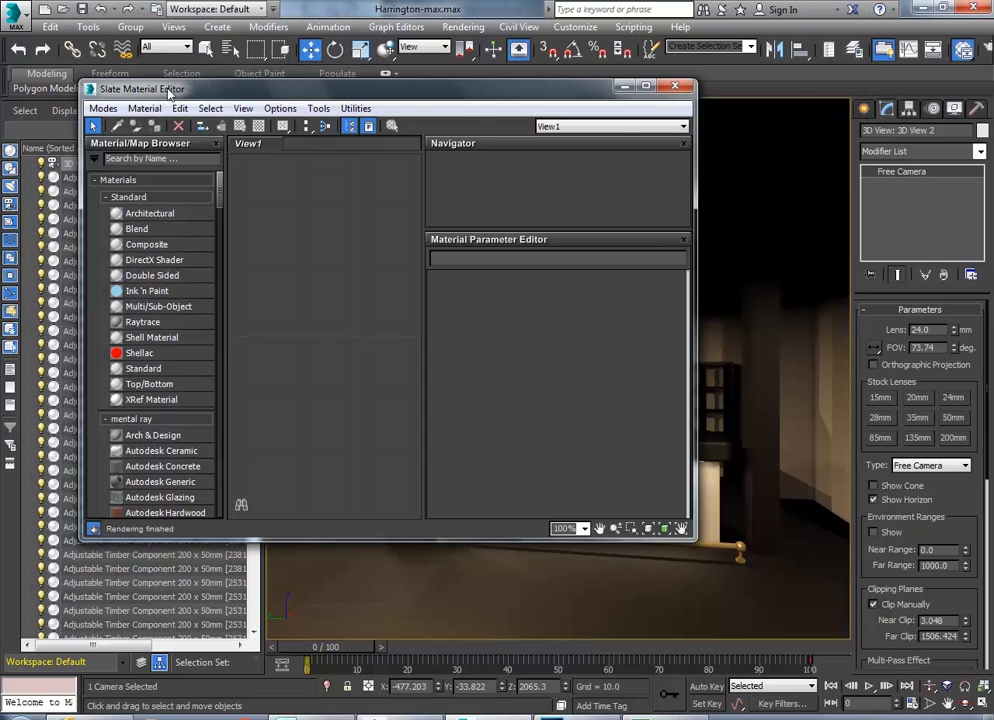
pyautogui.moveTo(157, 95); pyautogui.dragTo(232, 68)
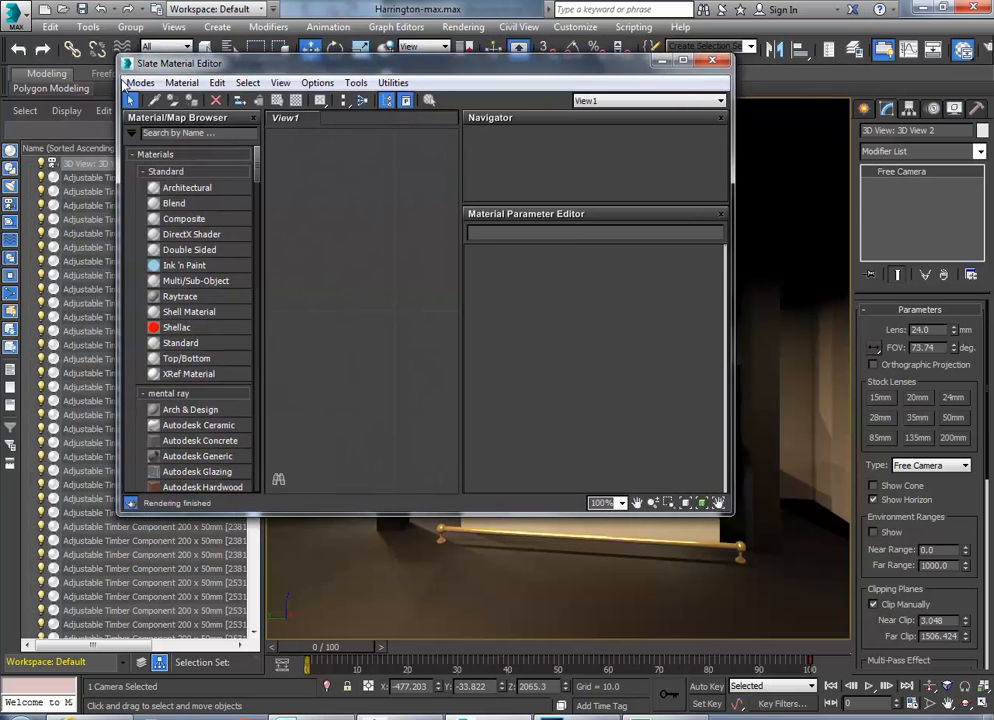
pyautogui.click(140, 82)
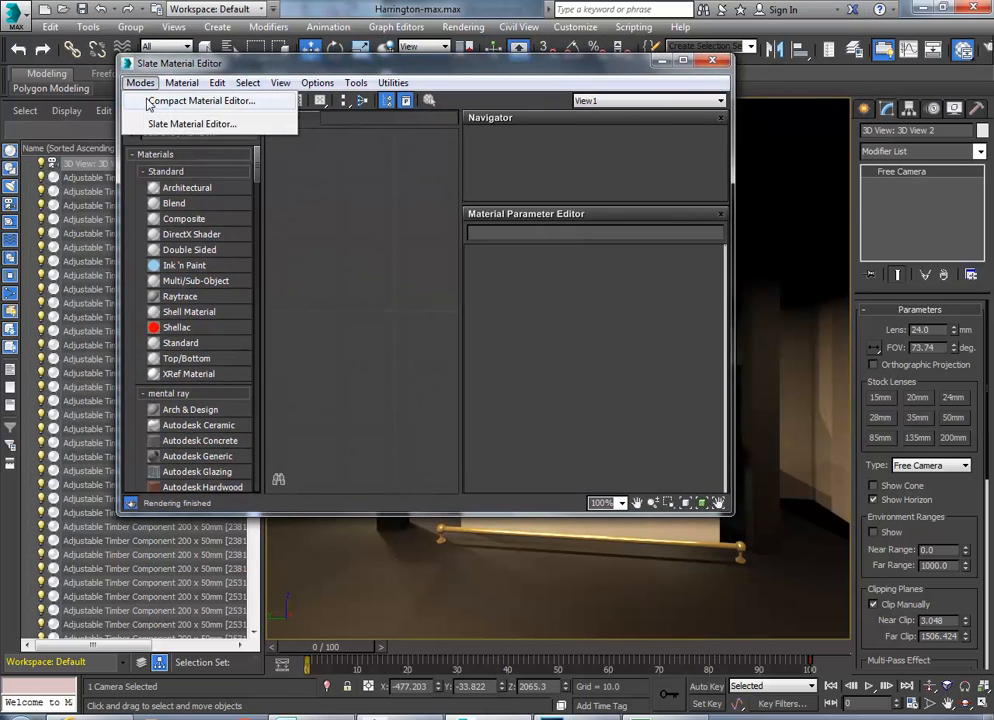
pyautogui.click(152, 101)
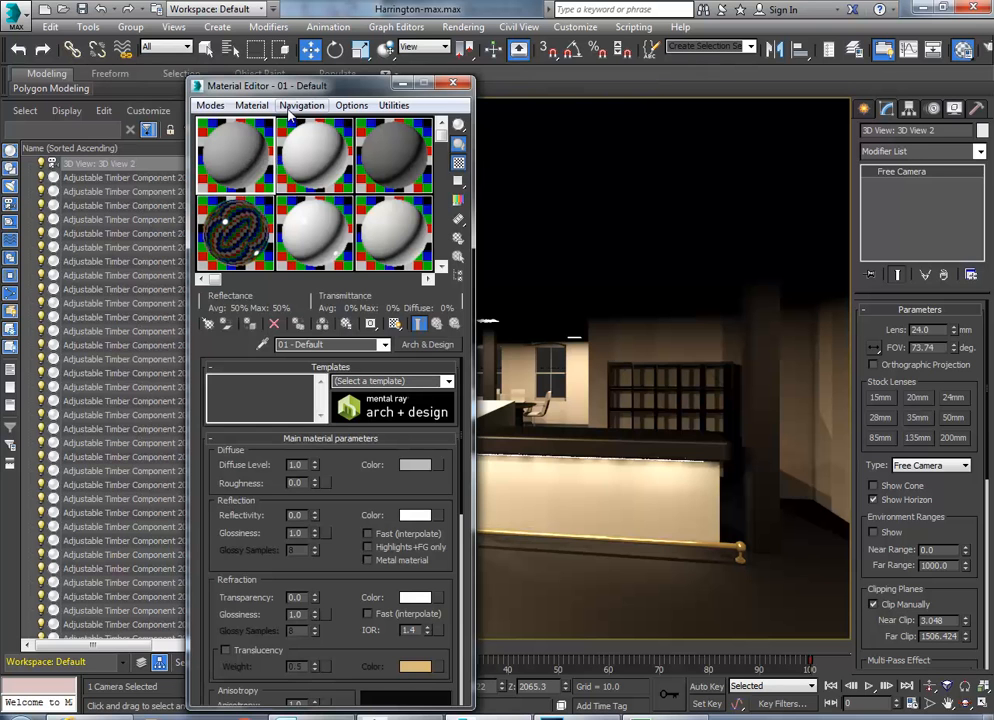
pyautogui.moveTo(293, 92); pyautogui.dragTo(130, 25)
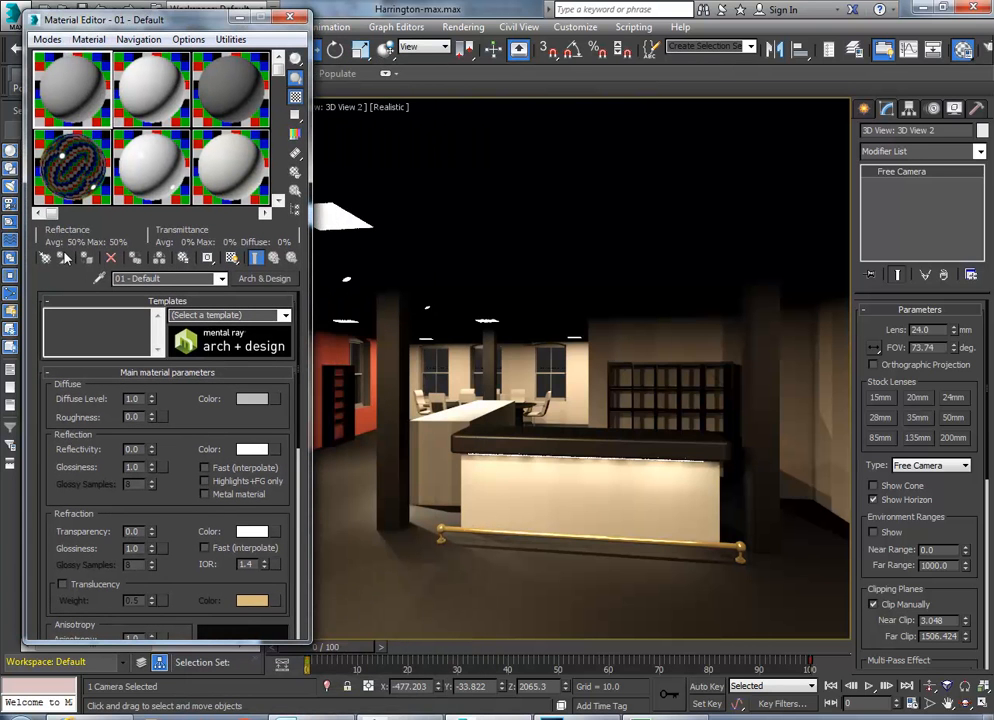
# - Pick the reception desk's material into the first sample slot and open its Laminate - Grey Pattern sub-material
pyautogui.click(100, 279)
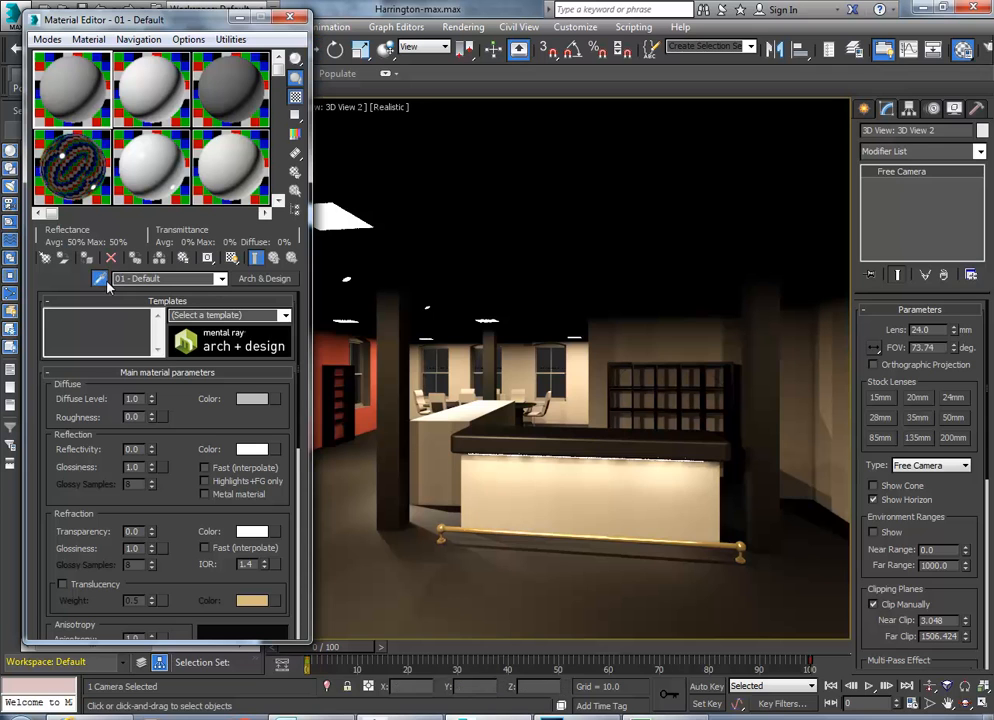
pyautogui.click(567, 489)
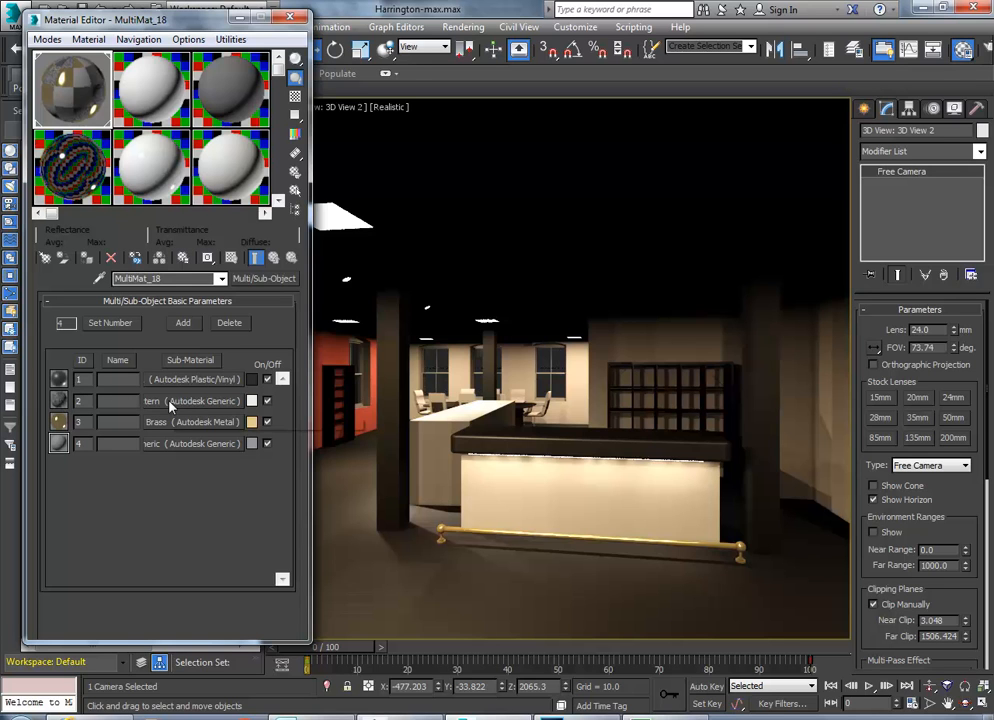
pyautogui.moveTo(171, 401); pyautogui.dragTo(170, 406)
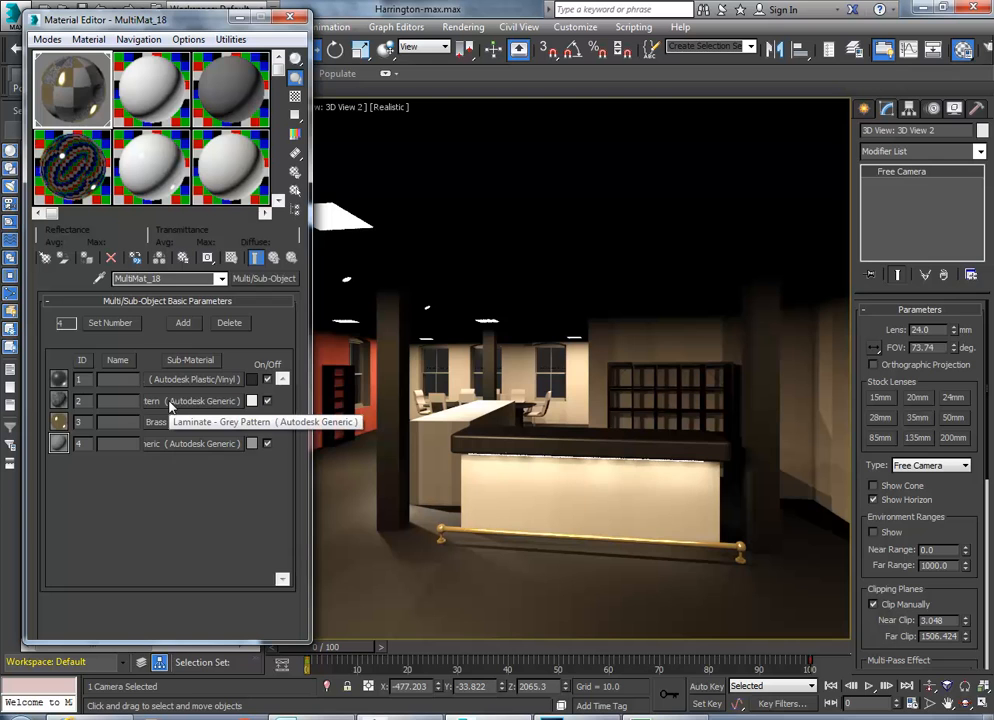
pyautogui.click(171, 401)
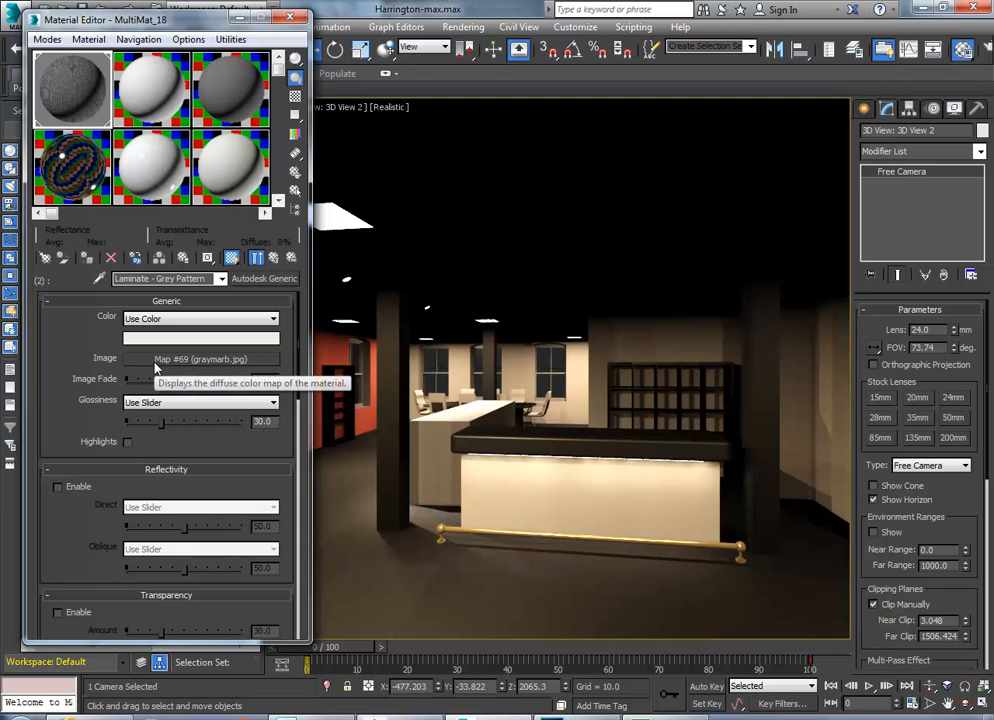
# - Open the laminate's image map and check its source bitmap graymarb.jpg without replacing it
pyautogui.click(156, 361)
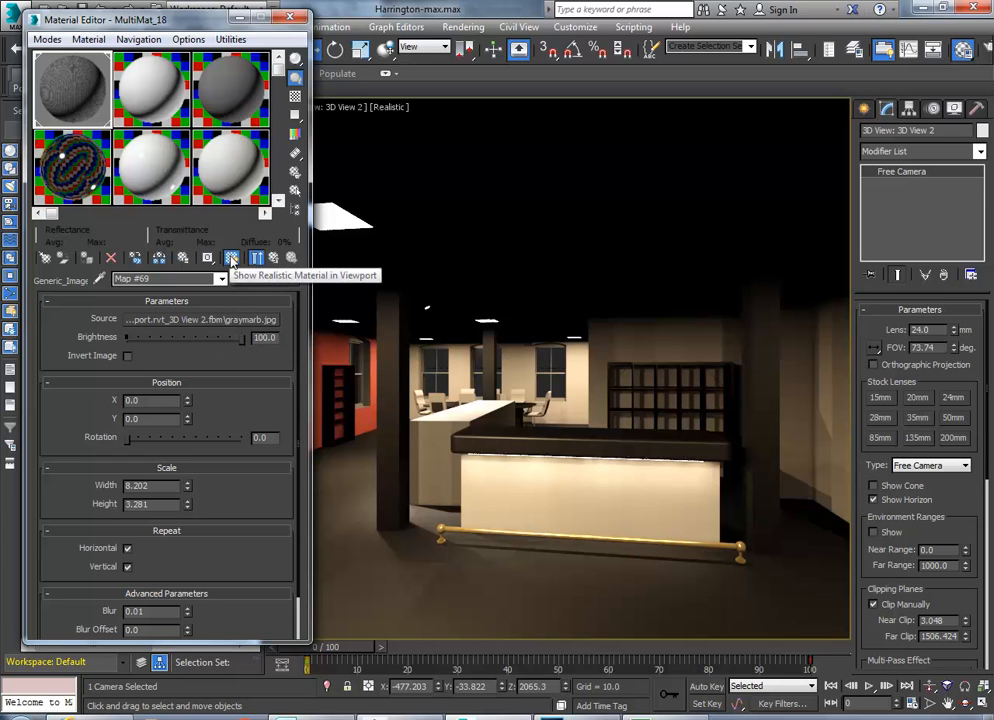
pyautogui.click(200, 319)
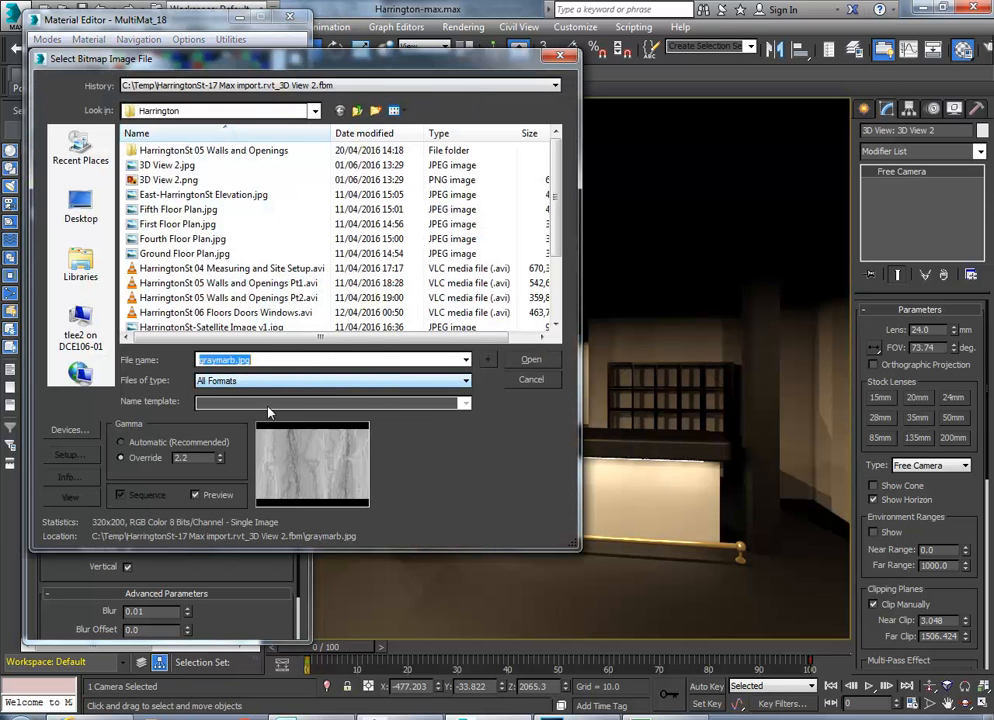
pyautogui.click(536, 380)
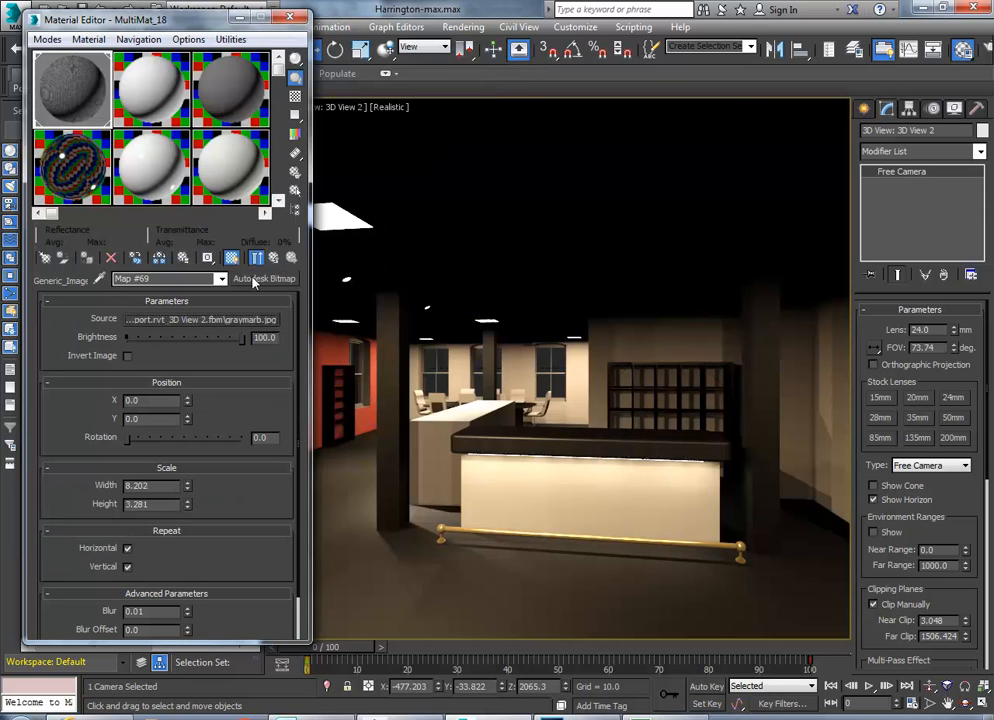
# - Toggle the realistic viewport display of the laminate off and back on, returning from its map to the sub-material
pyautogui.click(231, 258)
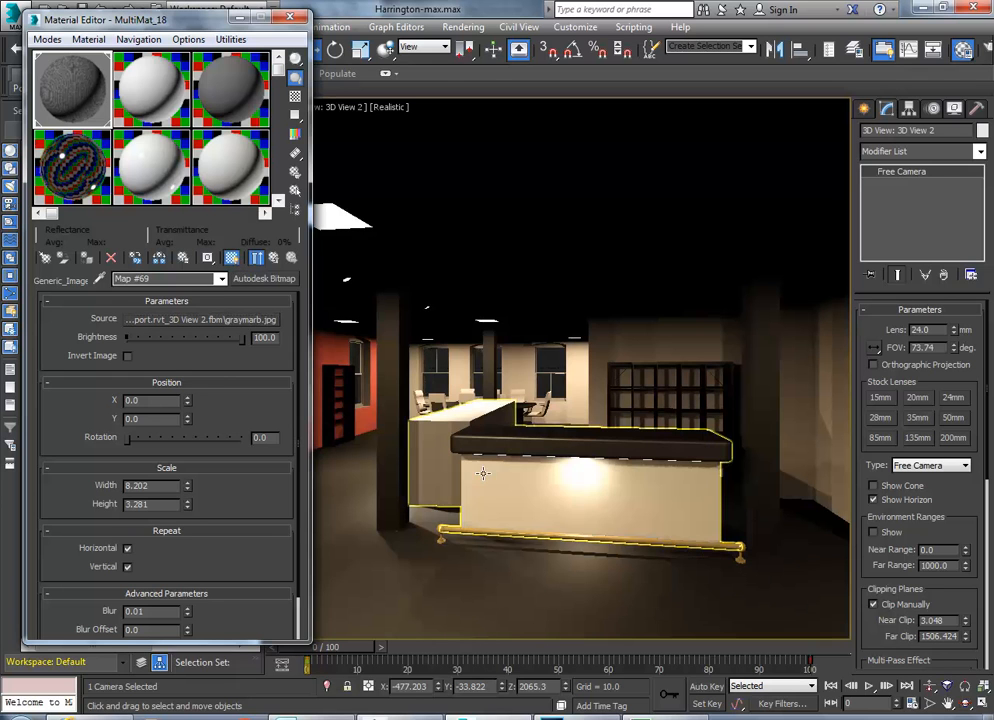
pyautogui.click(274, 259)
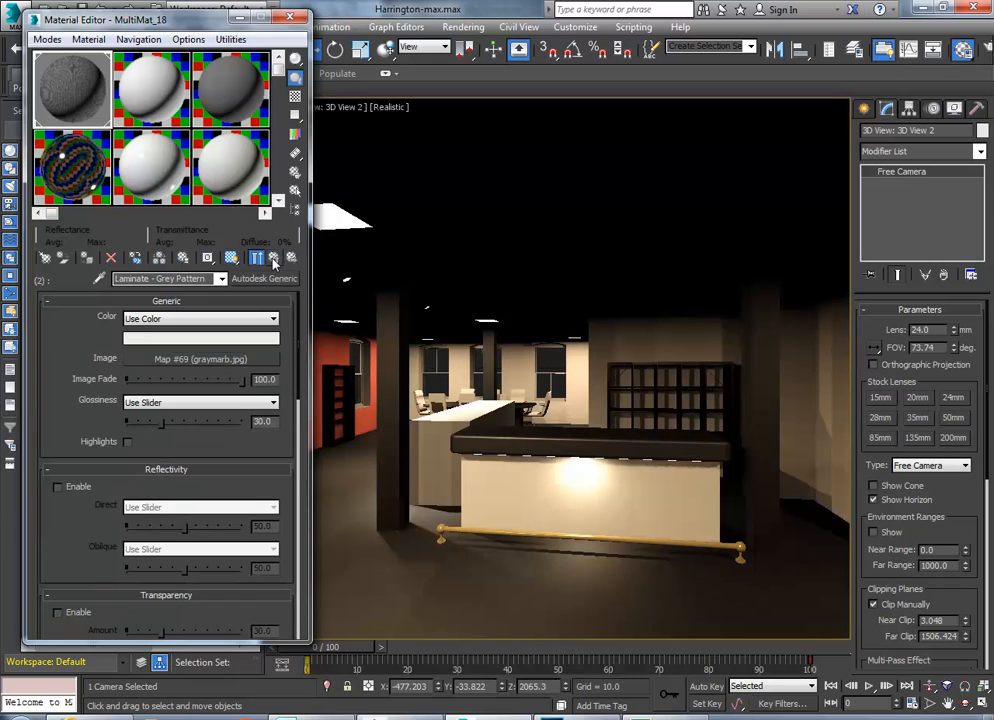
pyautogui.click(231, 258)
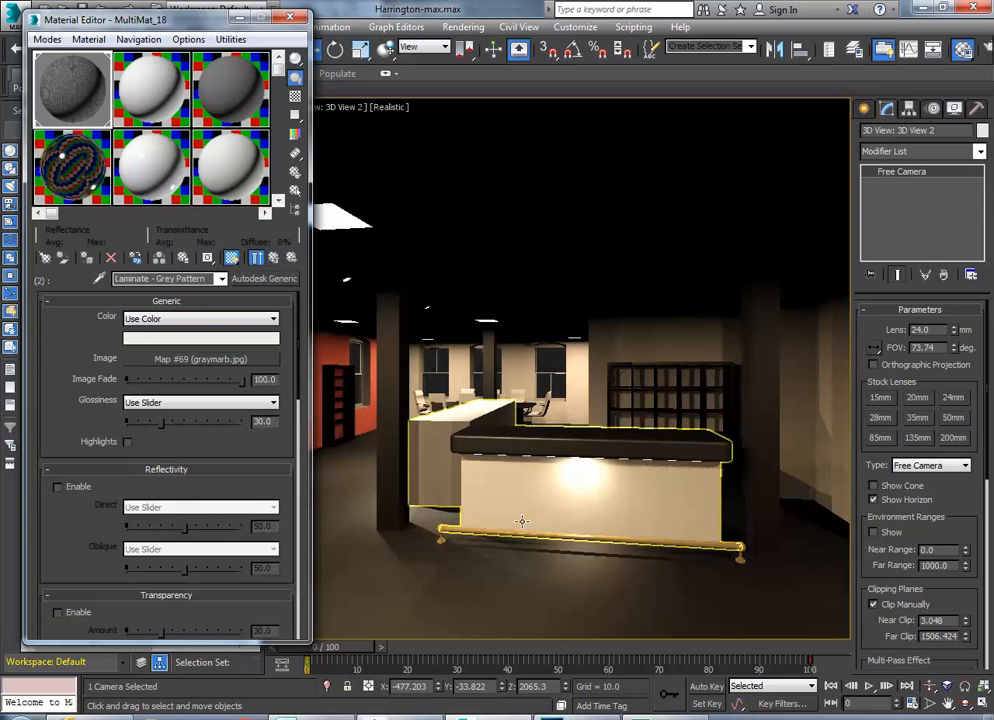
# - Select the reception desk in the camera view and isolate it
pyautogui.click(512, 484)
pyautogui.rightClick(512, 484)
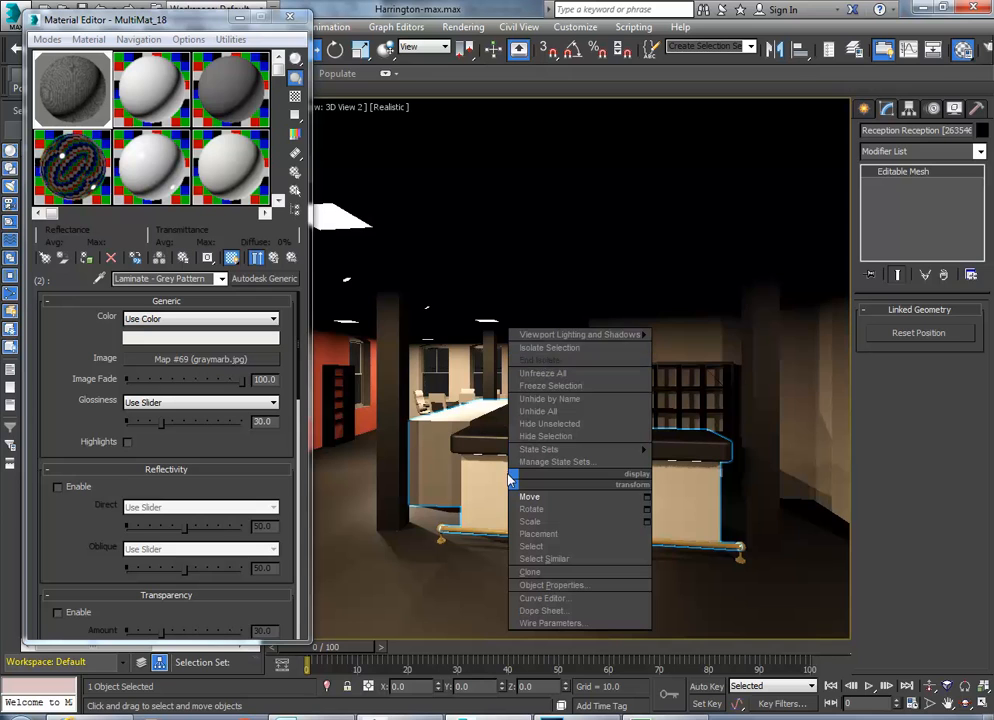
pyautogui.click(548, 348)
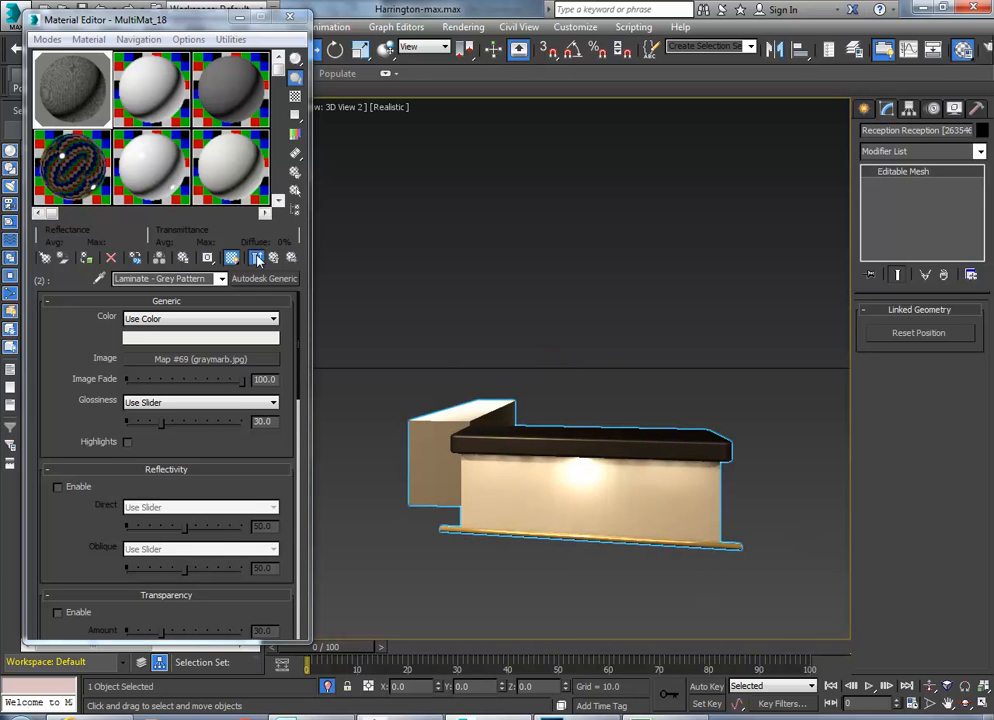
# - Recheck the bitmap assigned to the laminate's image map for the isolated desk, keeping graymarb.jpg
pyautogui.click(193, 369)
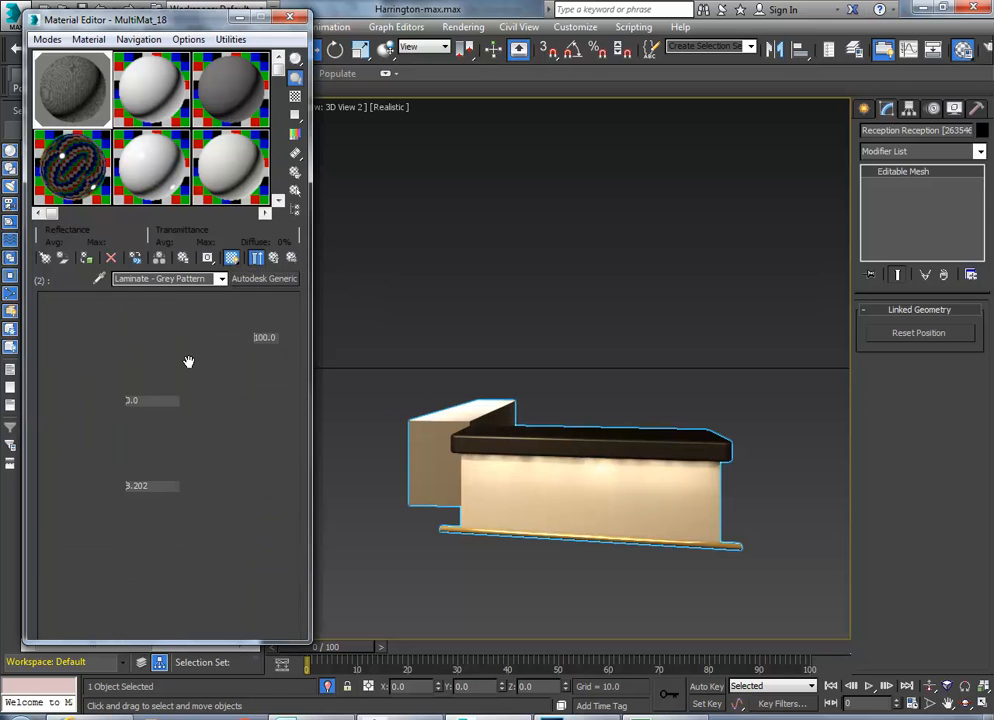
pyautogui.click(187, 322)
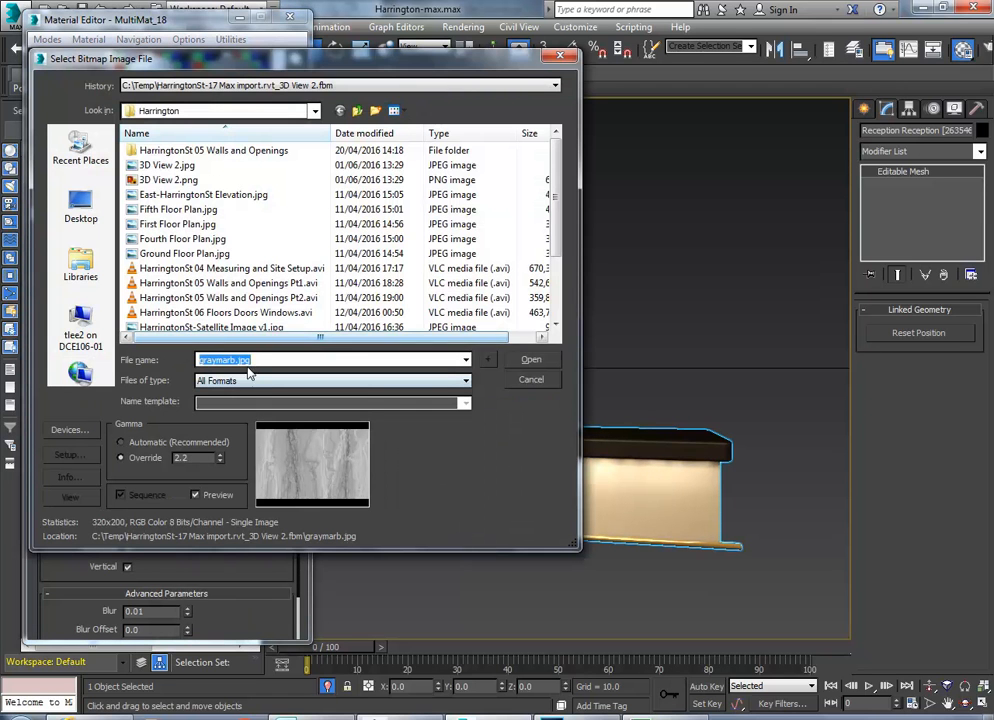
pyautogui.click(531, 379)
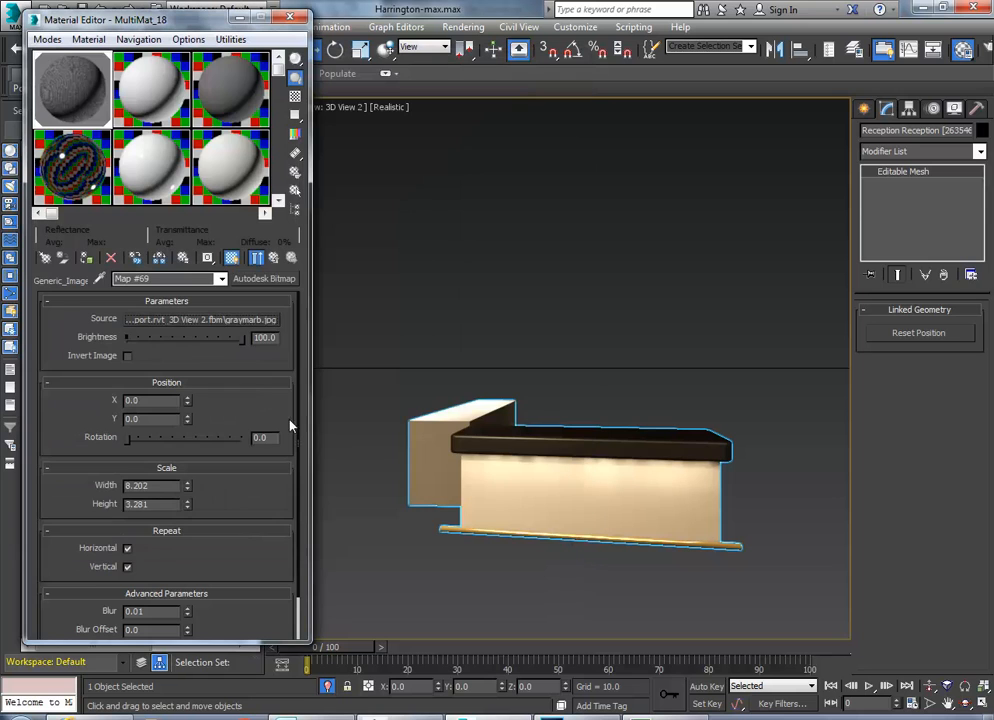
# - Return to the Laminate - Grey Pattern sub-material and switch its viewport display to Show Shaded Material in Viewport
pyautogui.click(231, 258)
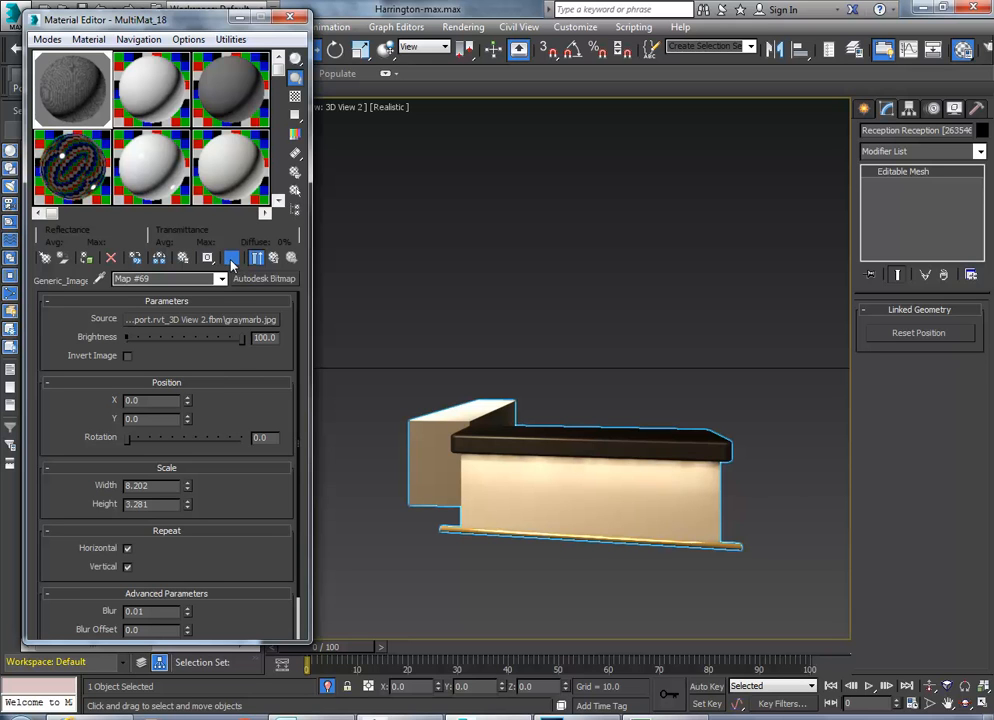
pyautogui.click(275, 258)
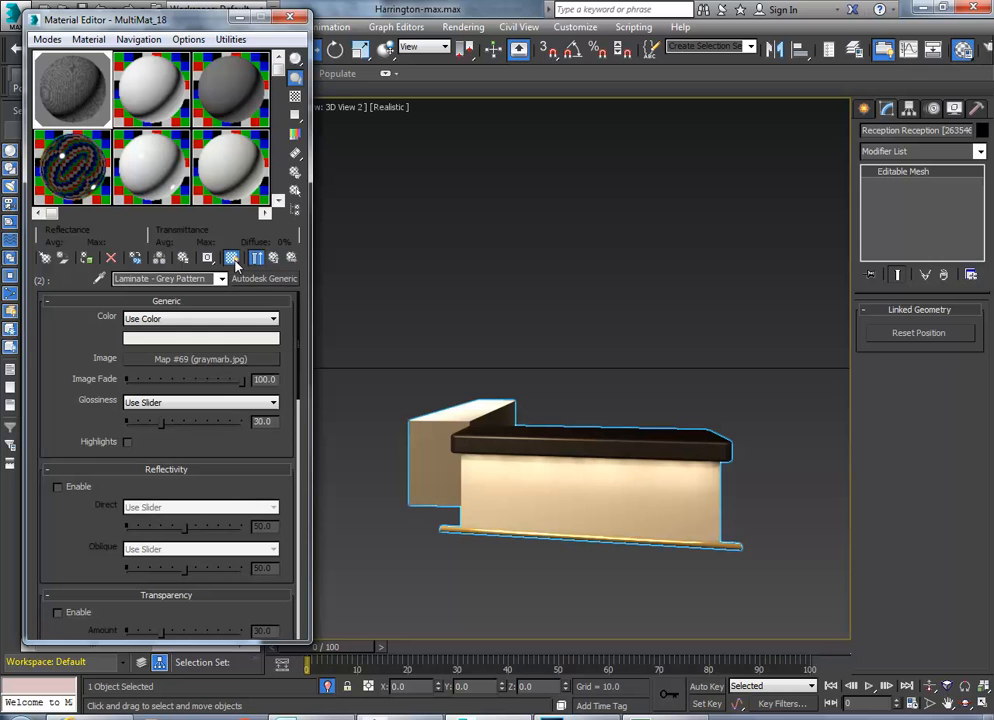
pyautogui.moveTo(231, 262); pyautogui.dragTo(254, 259)
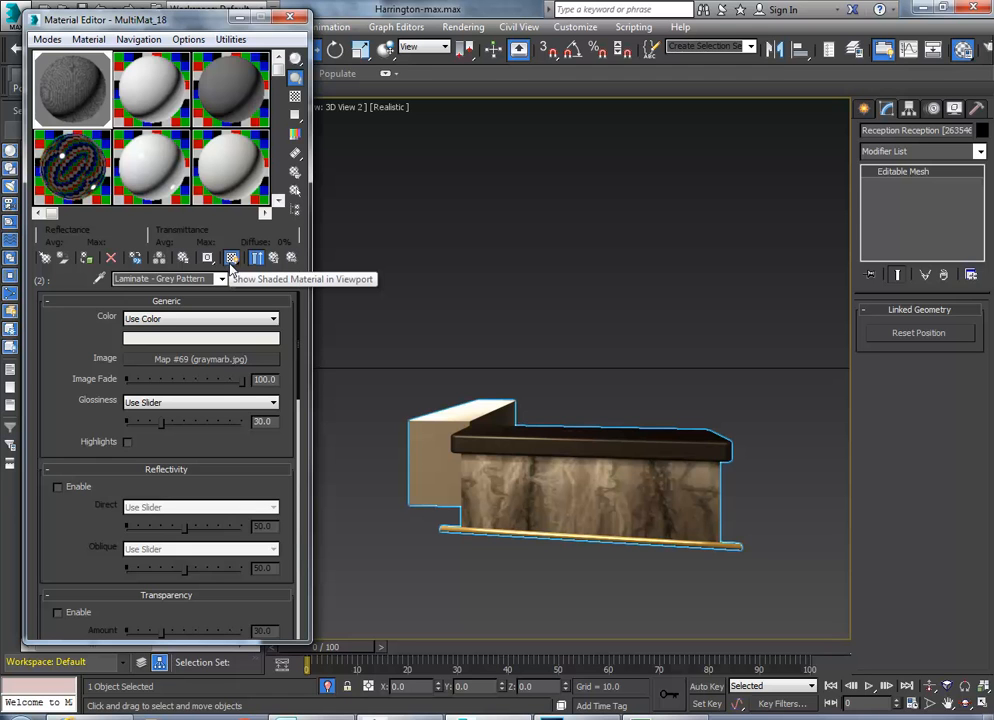
# - End the reception desk's isolation to bring back the full office interior
pyautogui.moveTo(193, 20); pyautogui.dragTo(196, 74)
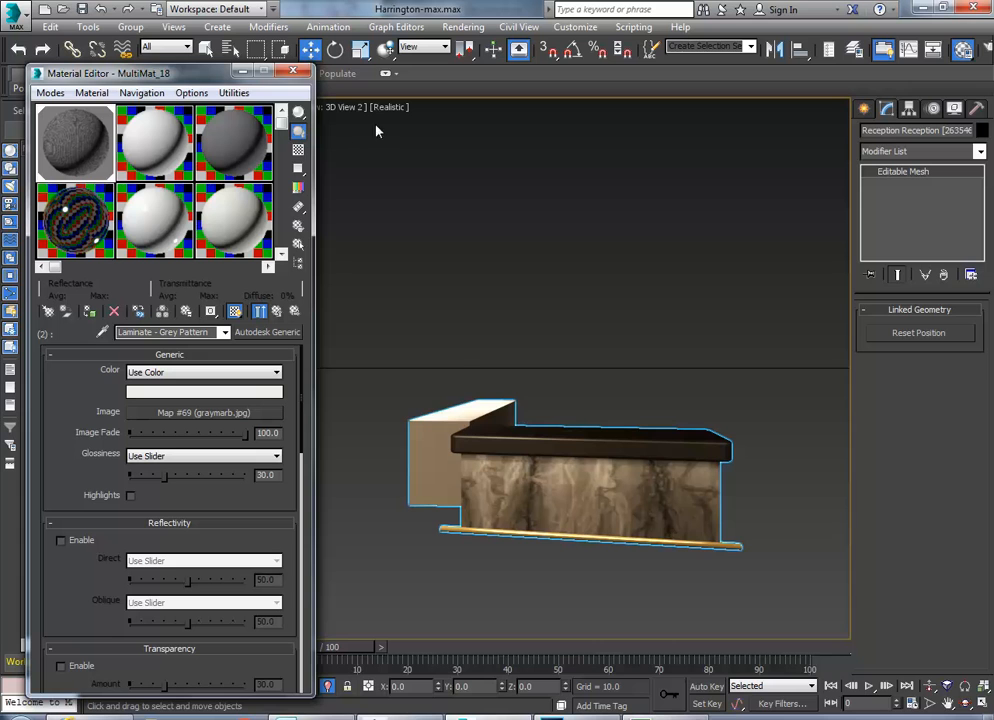
pyautogui.rightClick(438, 290)
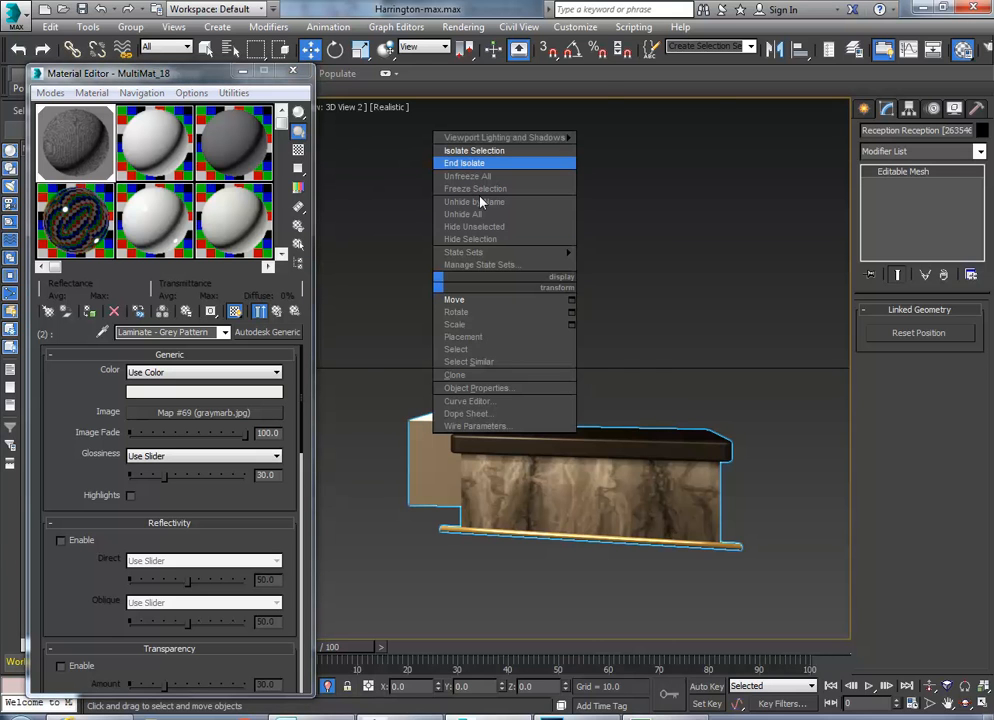
pyautogui.click(468, 162)
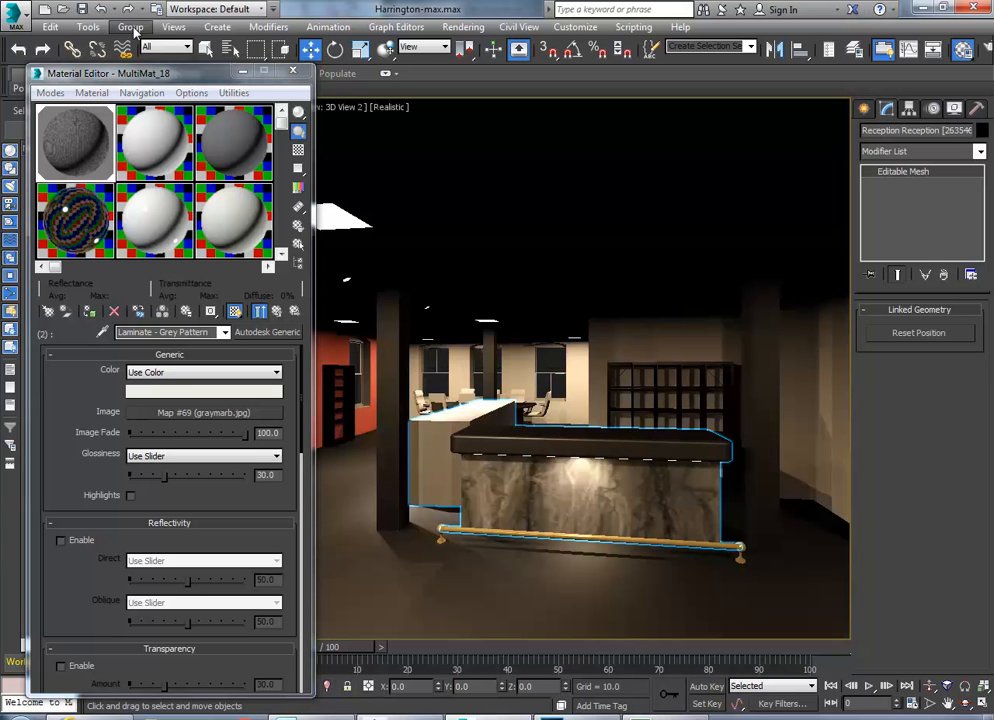
# - Set the camera view to display Shaded Materials with Maps and close the Material Editor
pyautogui.click(388, 108)
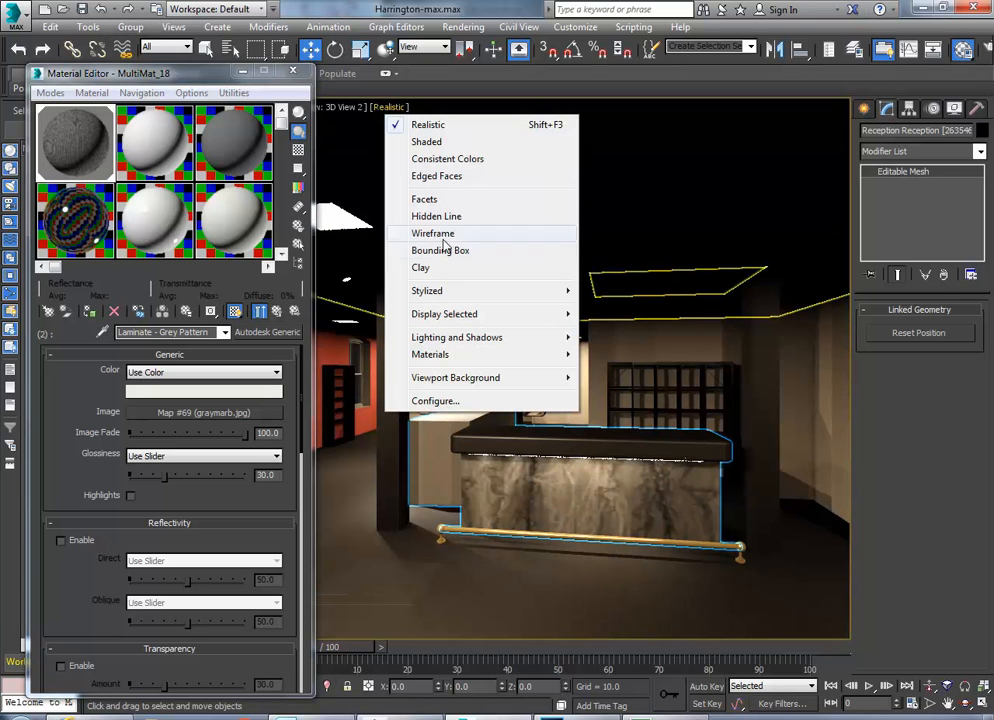
pyautogui.moveTo(423, 380)
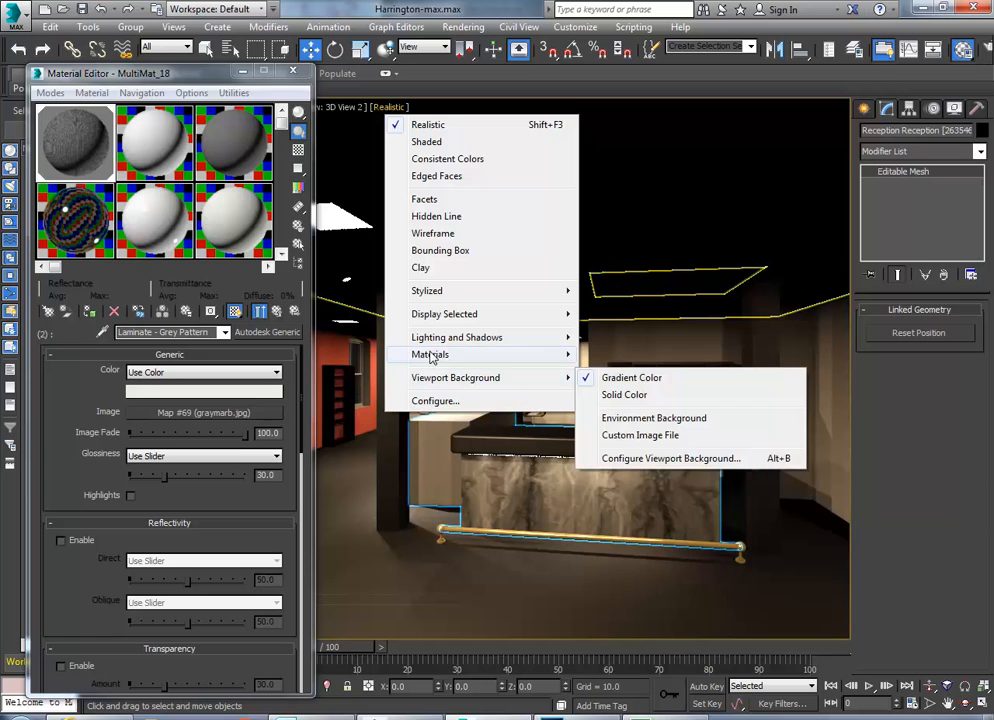
pyautogui.moveTo(425, 354)
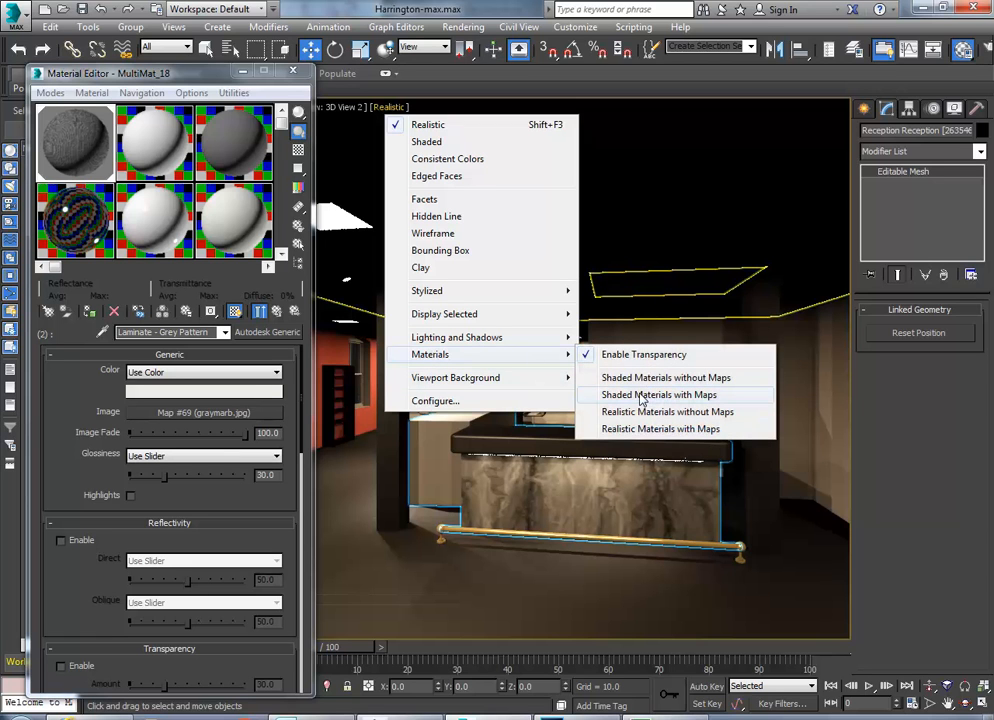
pyautogui.click(642, 396)
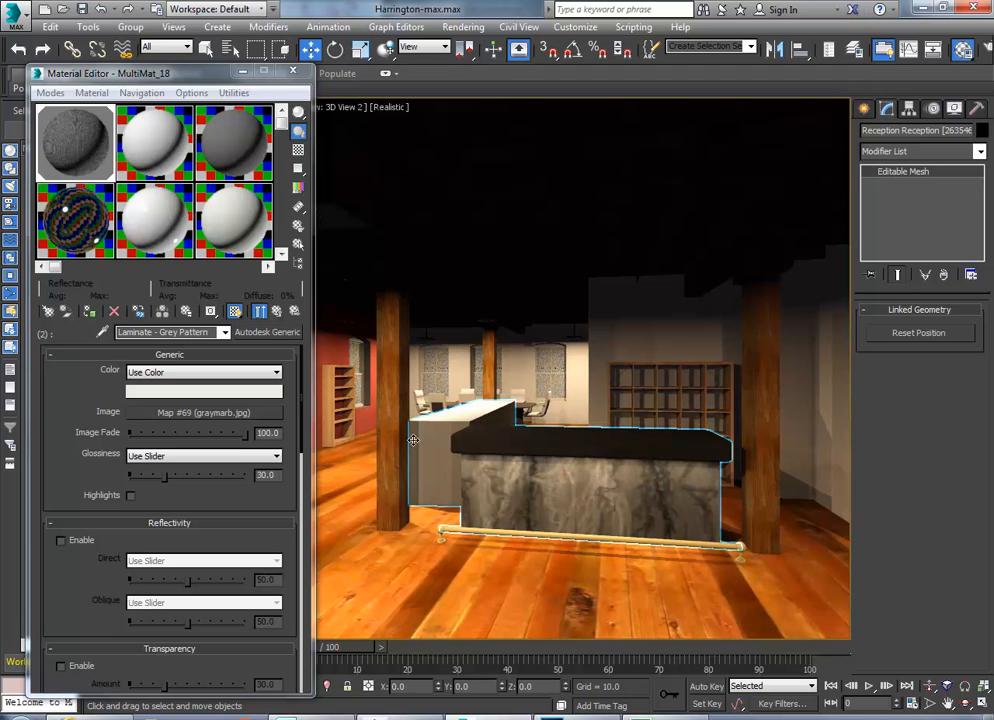
pyautogui.click(293, 71)
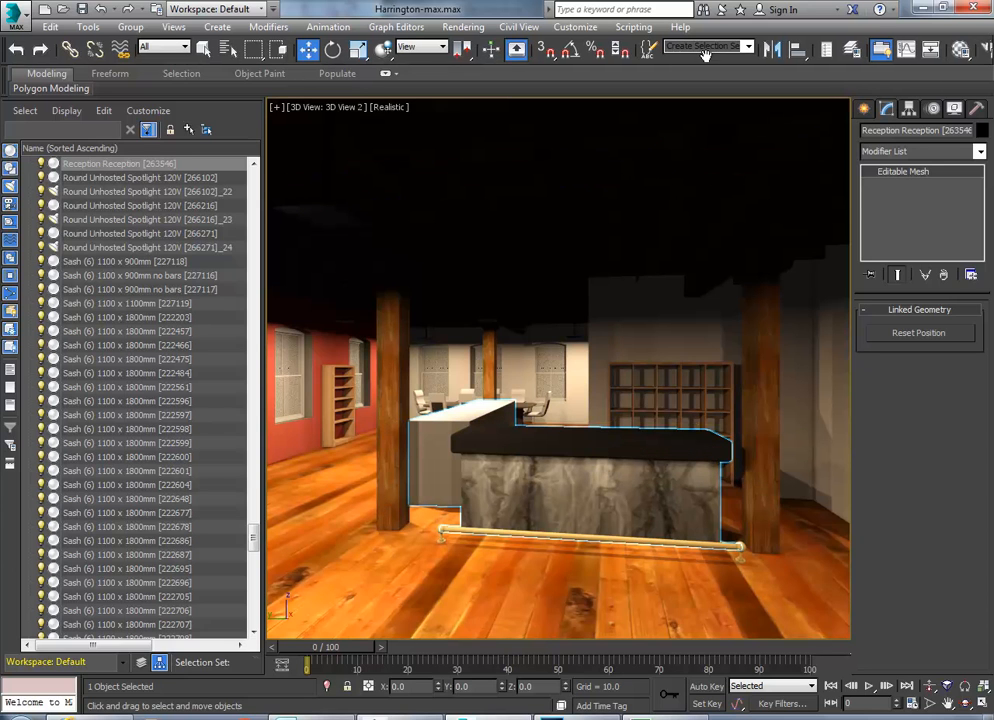
# - Start a production render of the 3D View 2 camera view and close the mental ray message window after reading it
pyautogui.moveTo(471, 47); pyautogui.dragTo(360, 47)
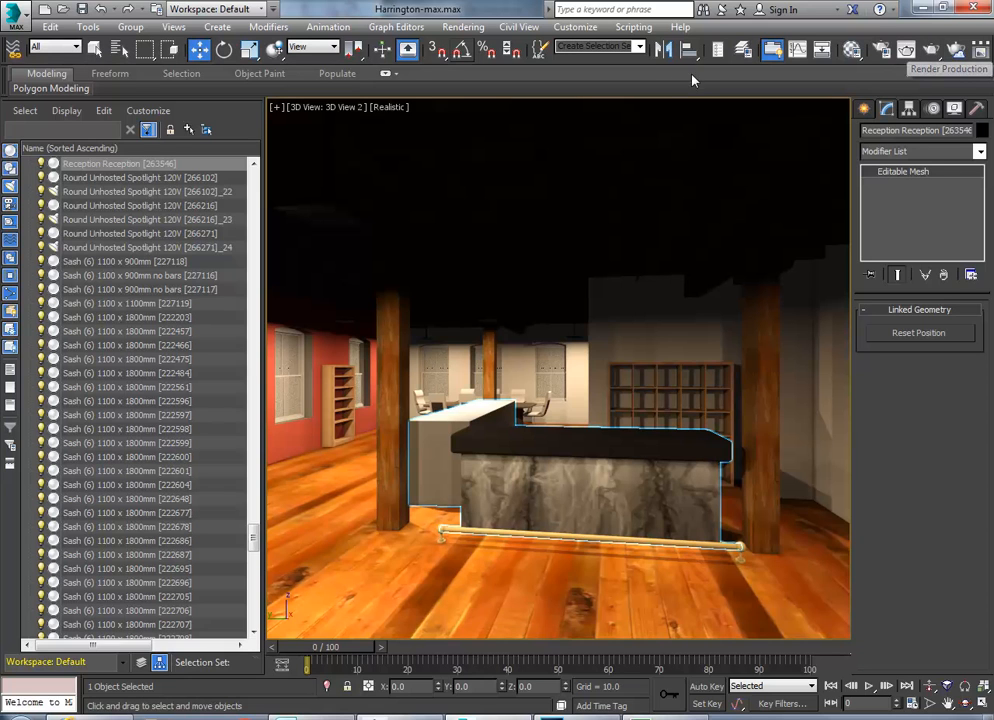
pyautogui.click(459, 28)
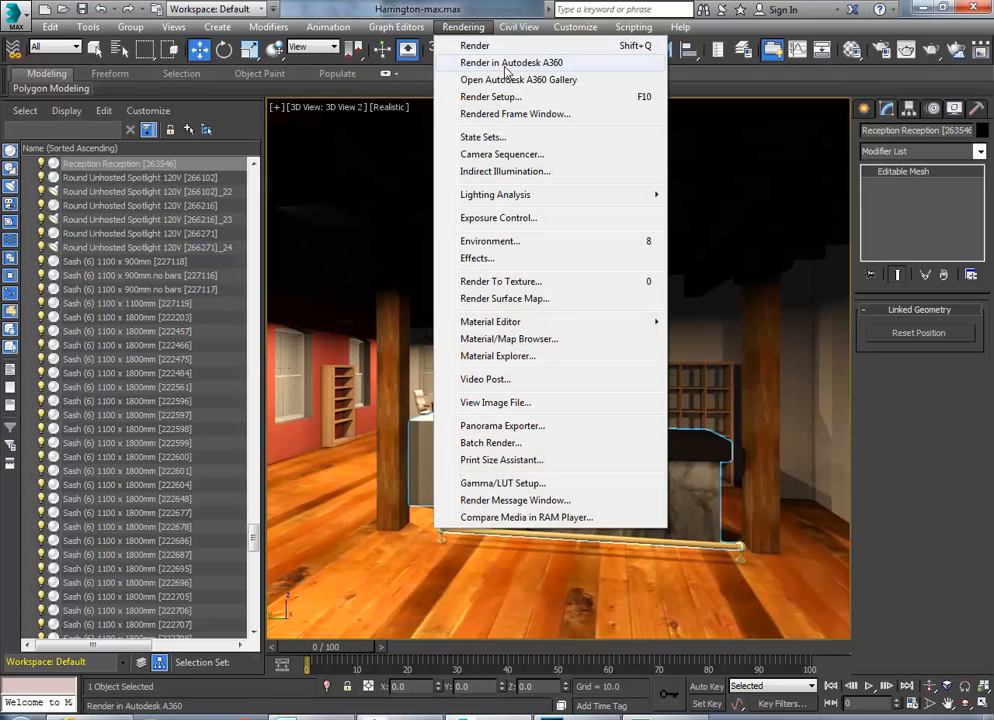
pyautogui.click(457, 28)
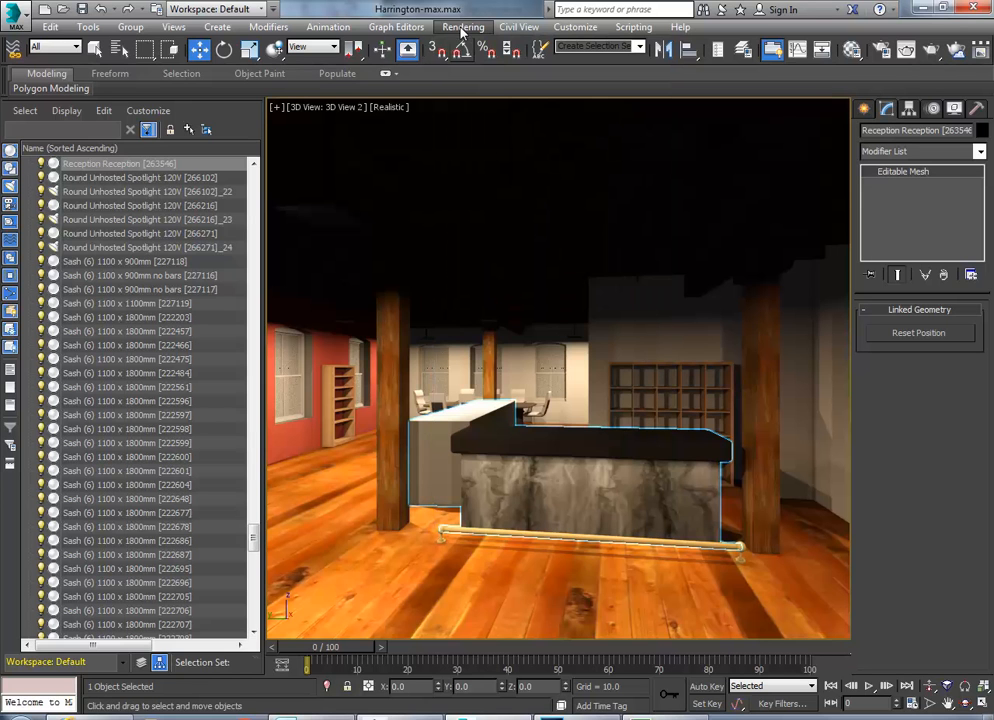
pyautogui.click(930, 52)
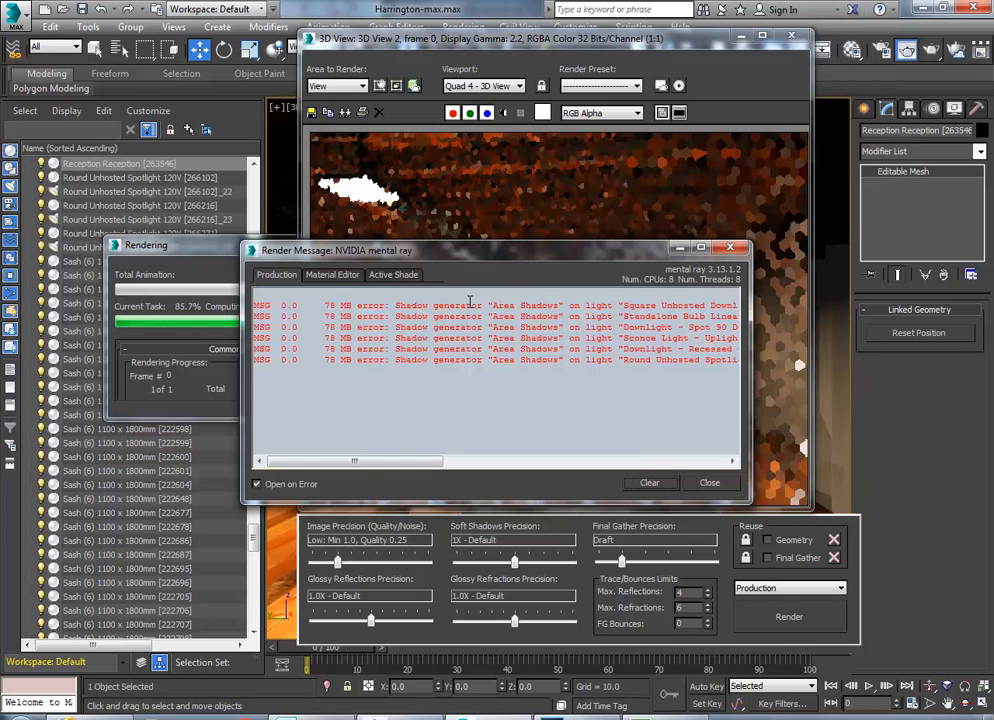
pyautogui.moveTo(520, 252); pyautogui.dragTo(380, 114)
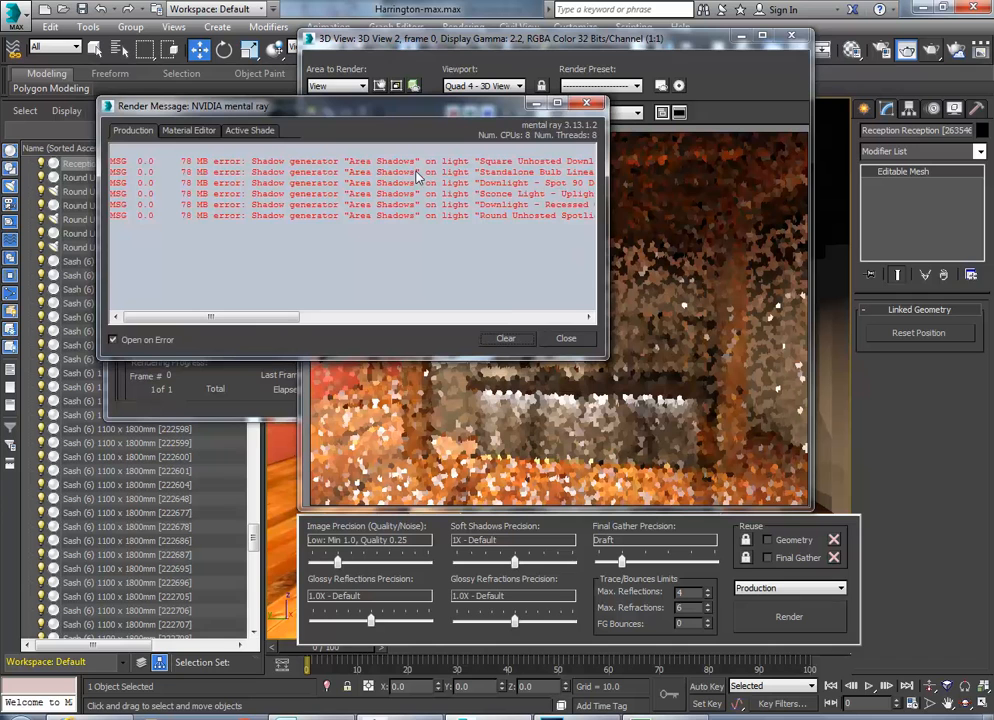
pyautogui.moveTo(246, 317); pyautogui.dragTo(222, 309)
pyautogui.click(566, 339)
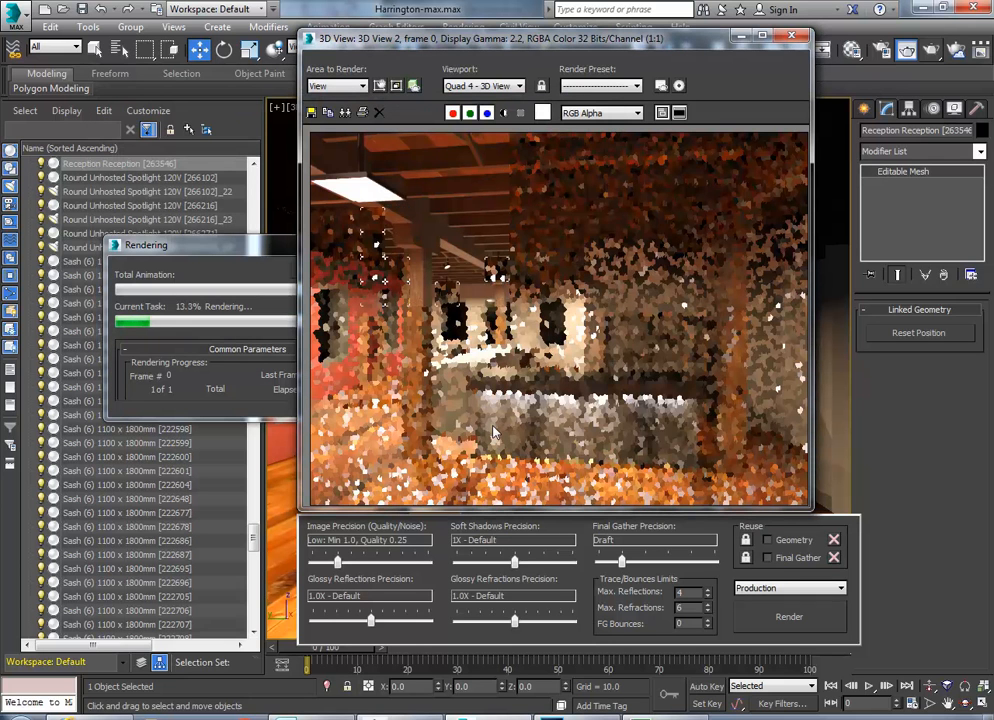
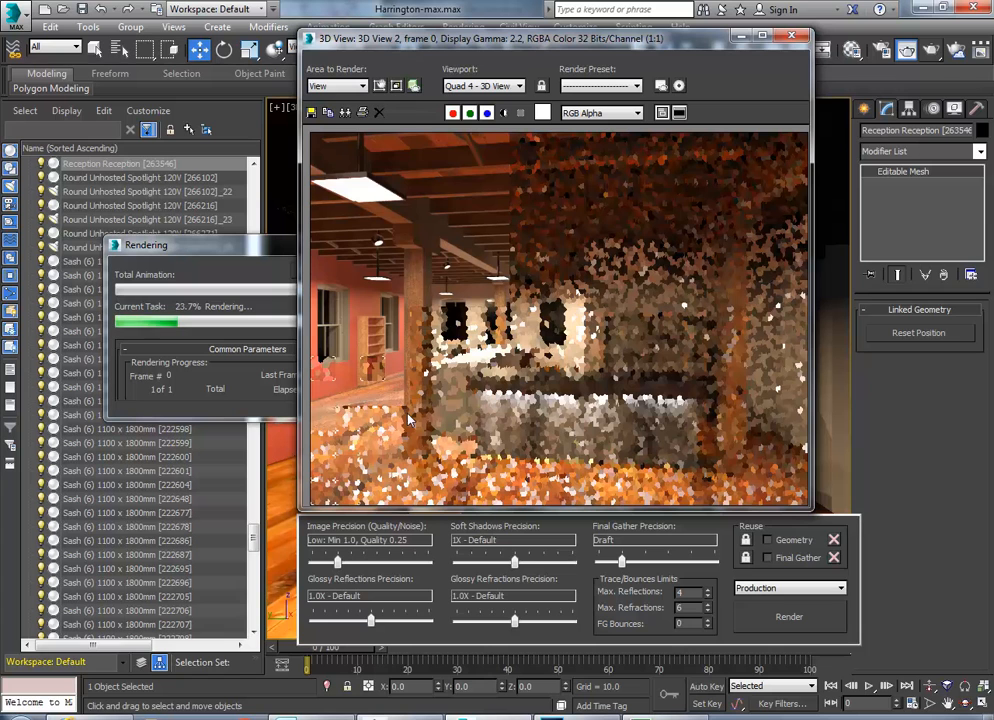
# - Inspect the partly rendered floor up close, return to the full image and cancel the render
pyautogui.scroll(3, 415, 470)
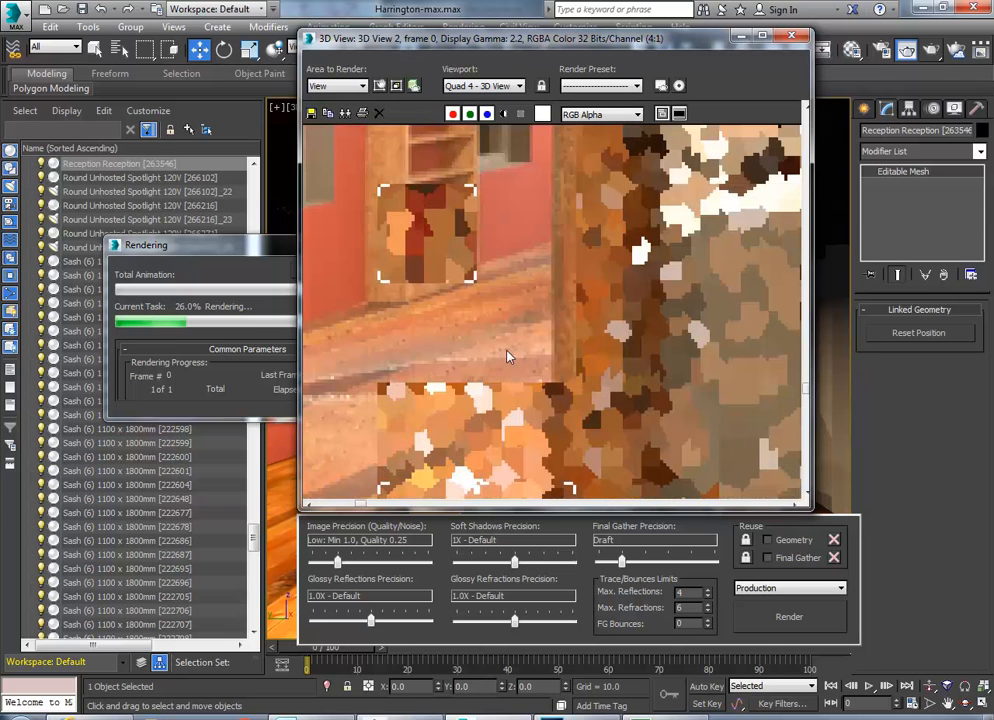
pyautogui.scroll(-3, 380, 390)
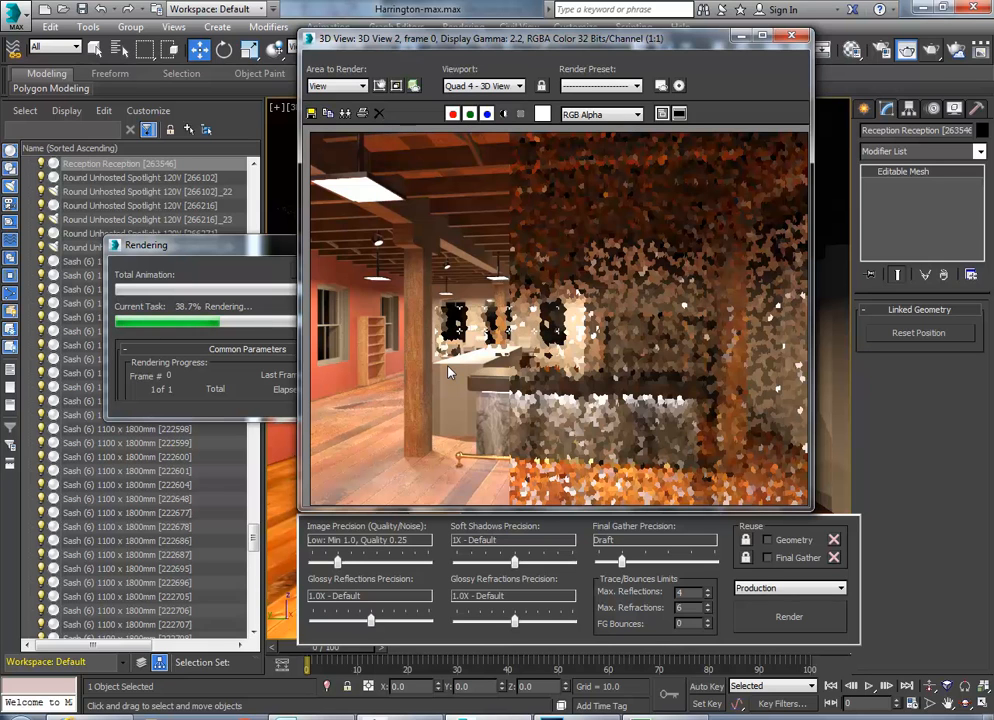
pyautogui.click(236, 258)
pyautogui.click(362, 268)
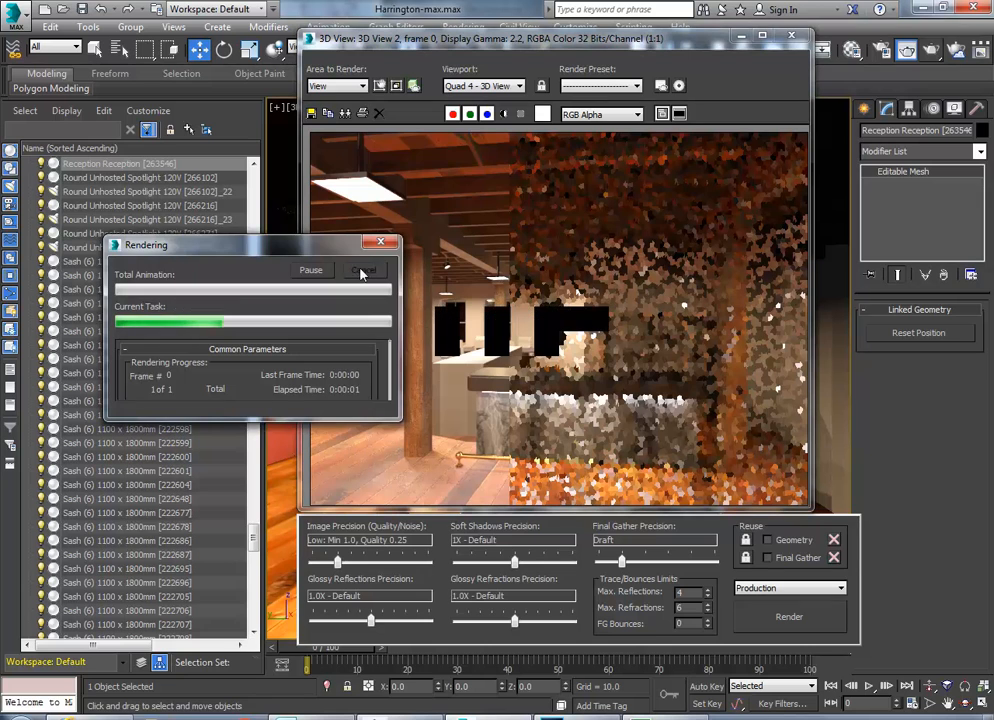
pyautogui.moveTo(701, 42); pyautogui.dragTo(553, 46)
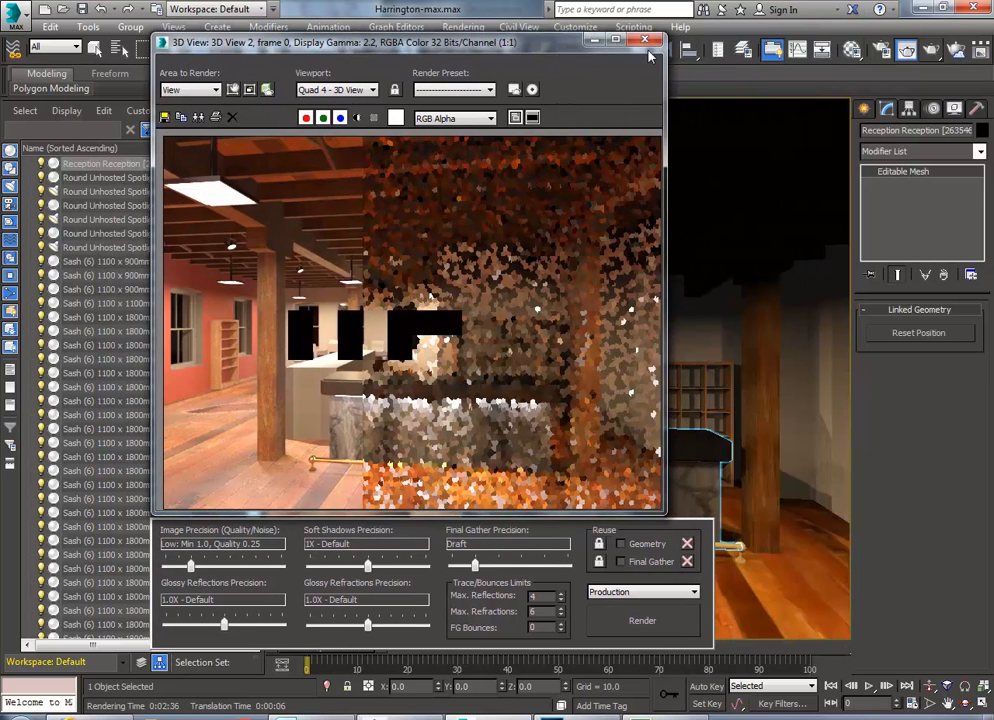
# - Sample the floor's material from the camera view into the second Material Editor slot, closing the rendered image to reach it
pyautogui.click(851, 58)
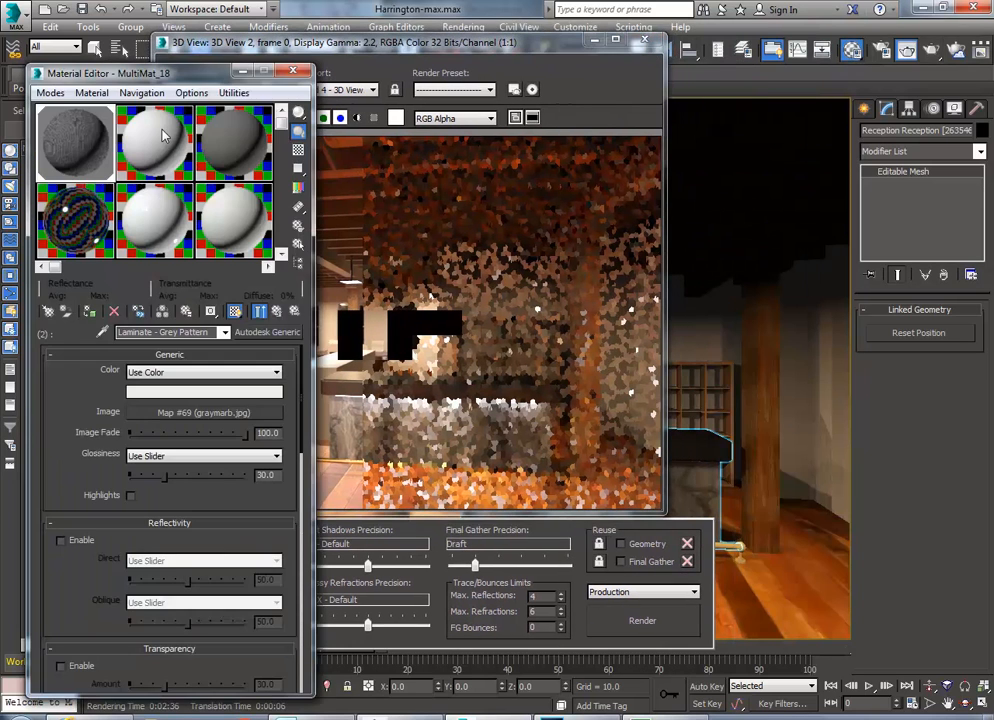
pyautogui.click(163, 135)
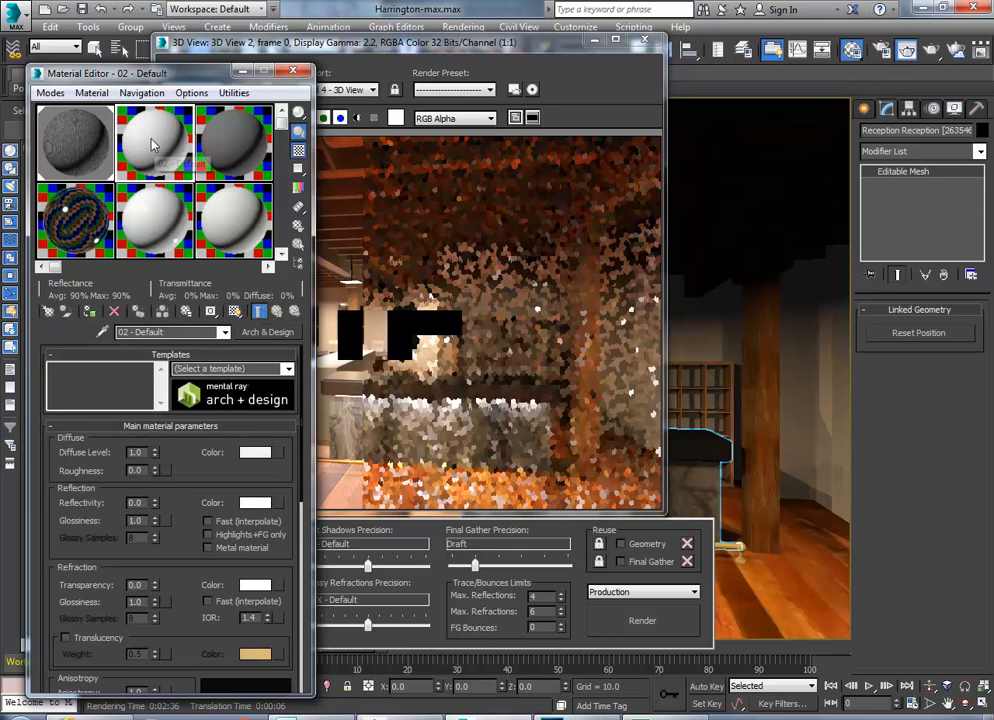
pyautogui.moveTo(453, 49); pyautogui.dragTo(428, 118)
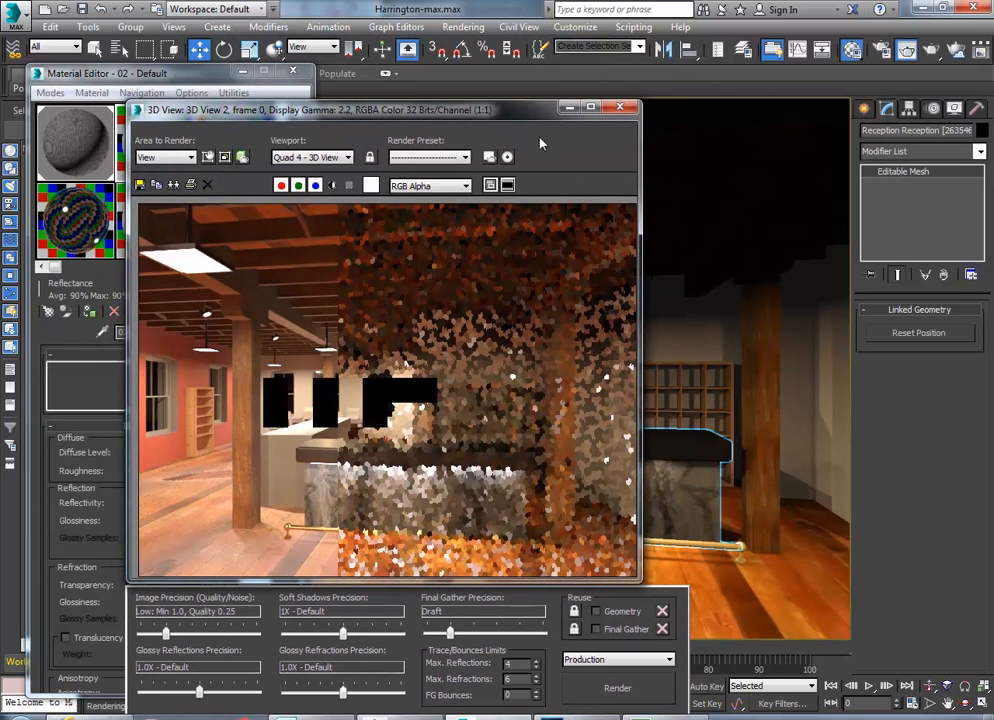
pyautogui.click(620, 108)
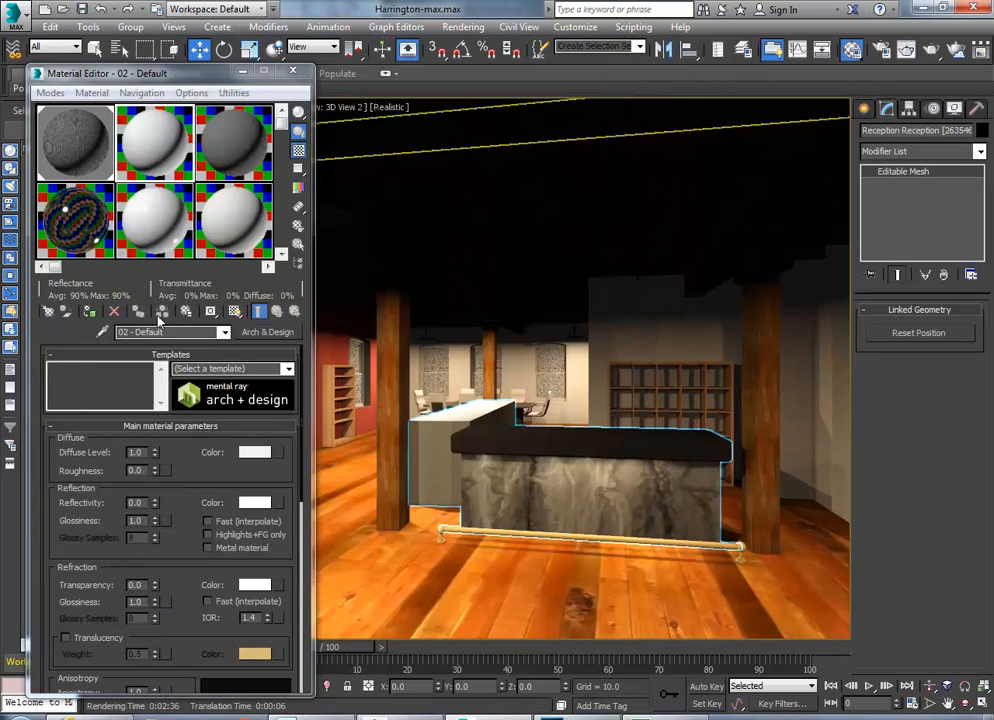
pyautogui.click(101, 333)
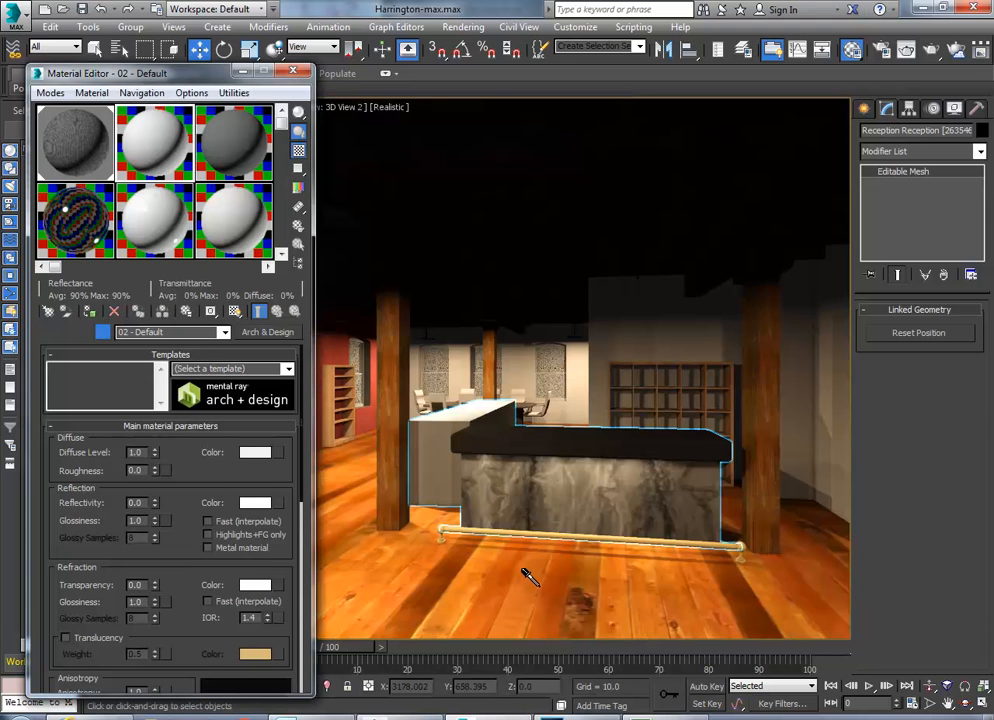
pyautogui.click(537, 584)
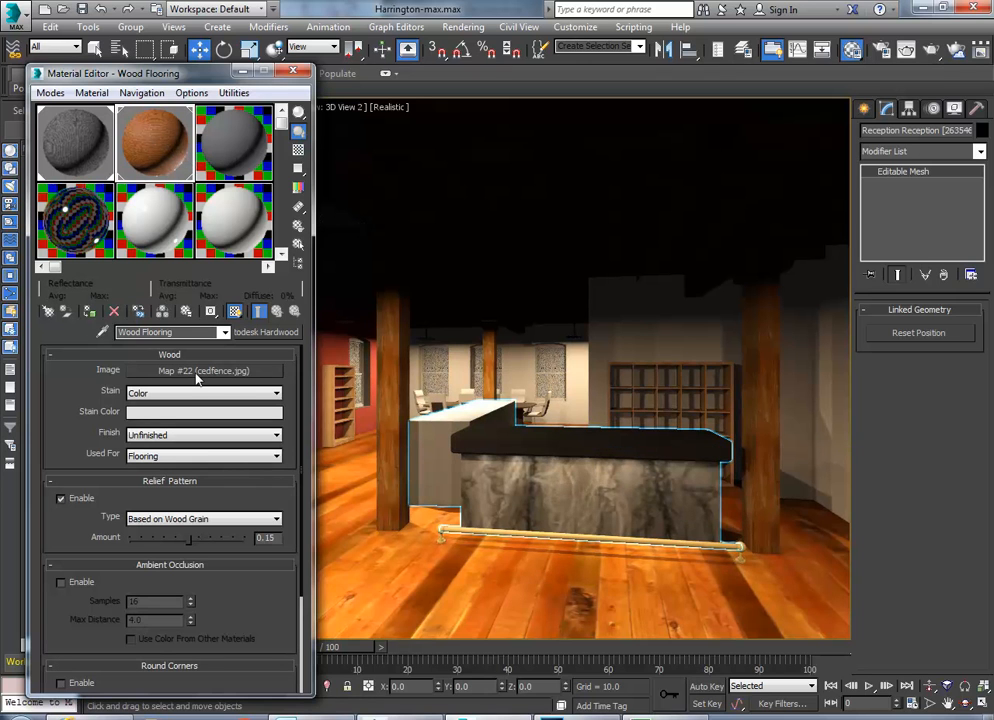
# - Compare the sampled Wood Flooring material and its name with the unused 03 - Default material
pyautogui.click(240, 135)
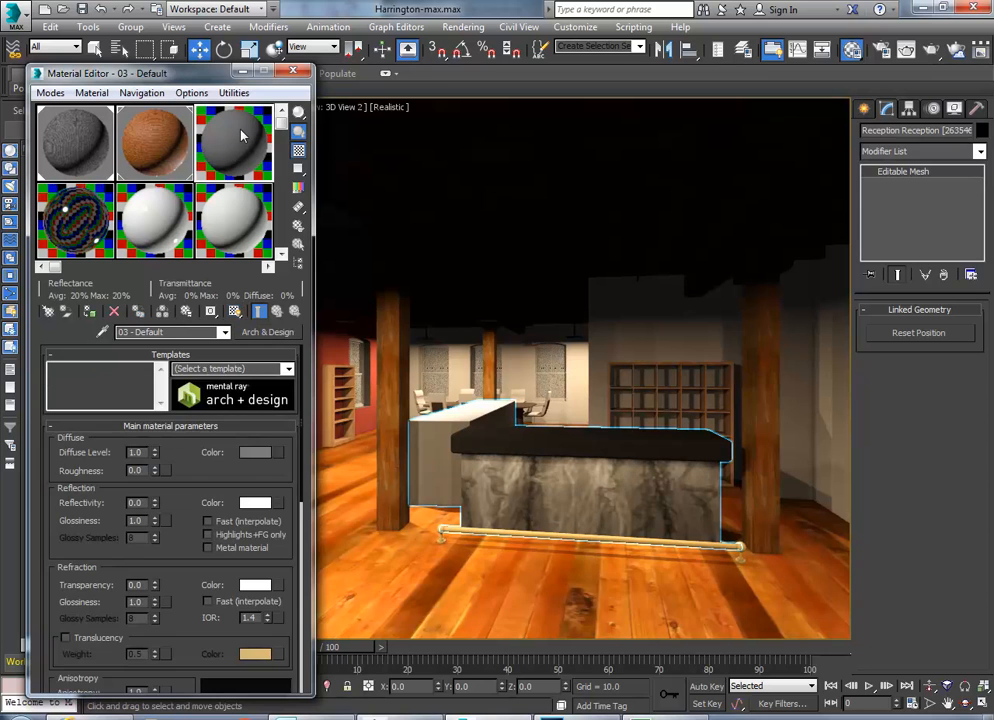
pyautogui.click(155, 140)
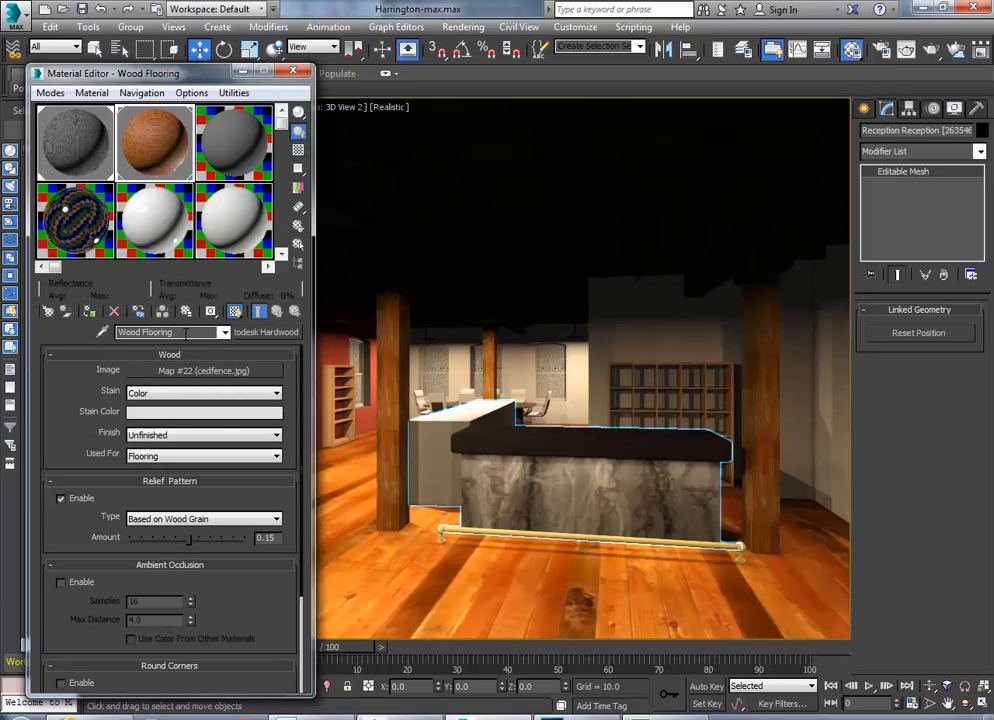
pyautogui.click(128, 331)
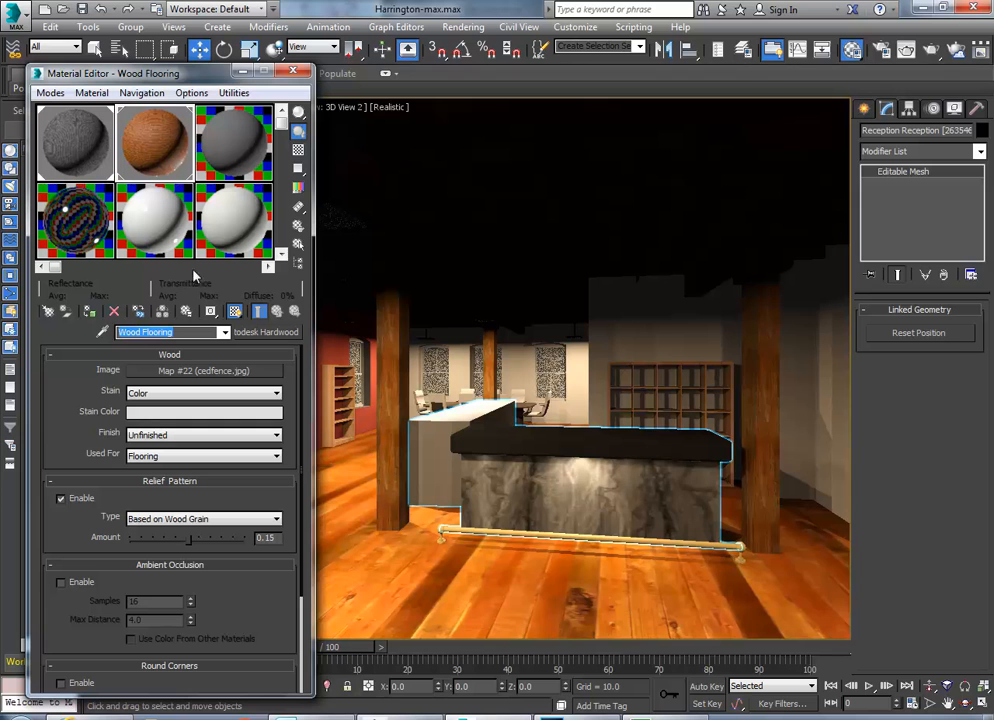
# - Apply the Glossy Varnished Wood template to the 03 - Default Arch & Design material
pyautogui.click(228, 148)
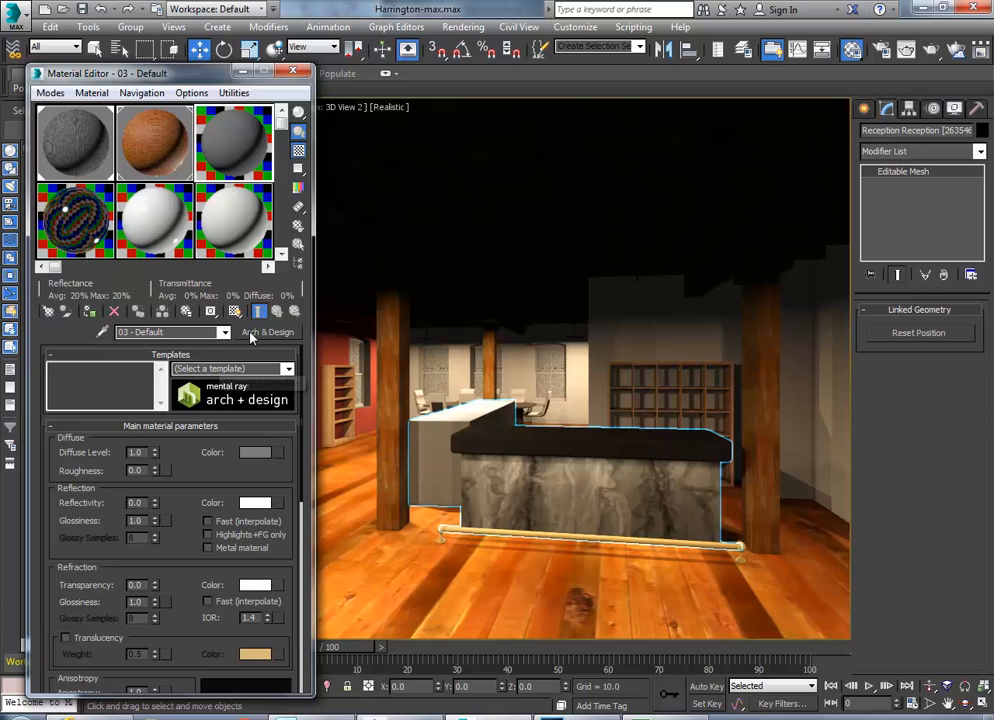
pyautogui.click(287, 369)
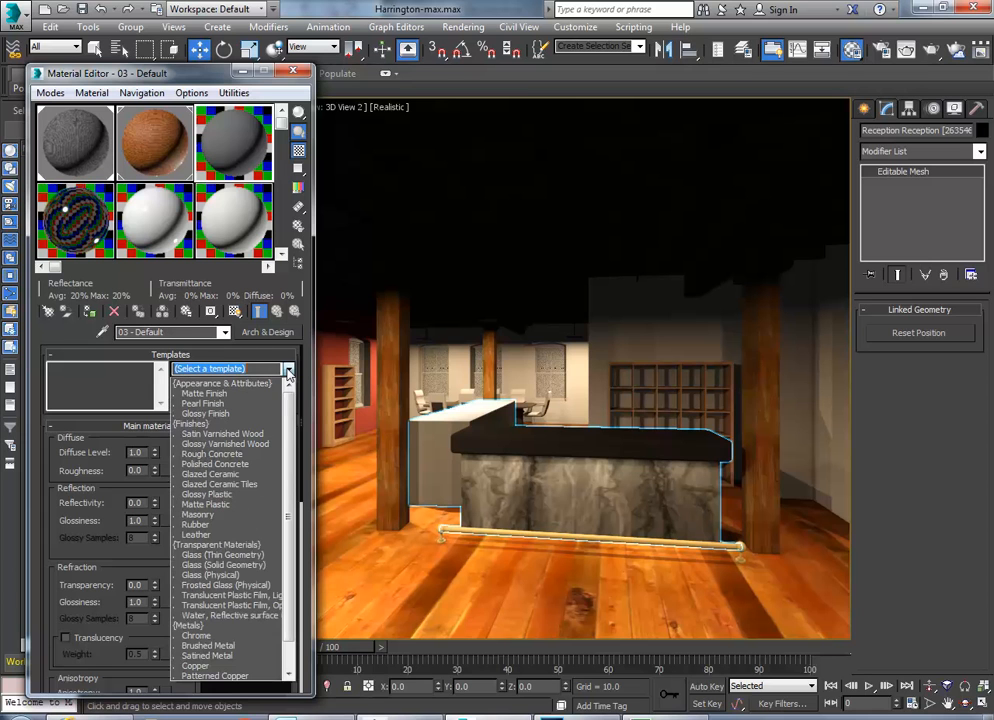
pyautogui.scroll(-1, 290, 465)
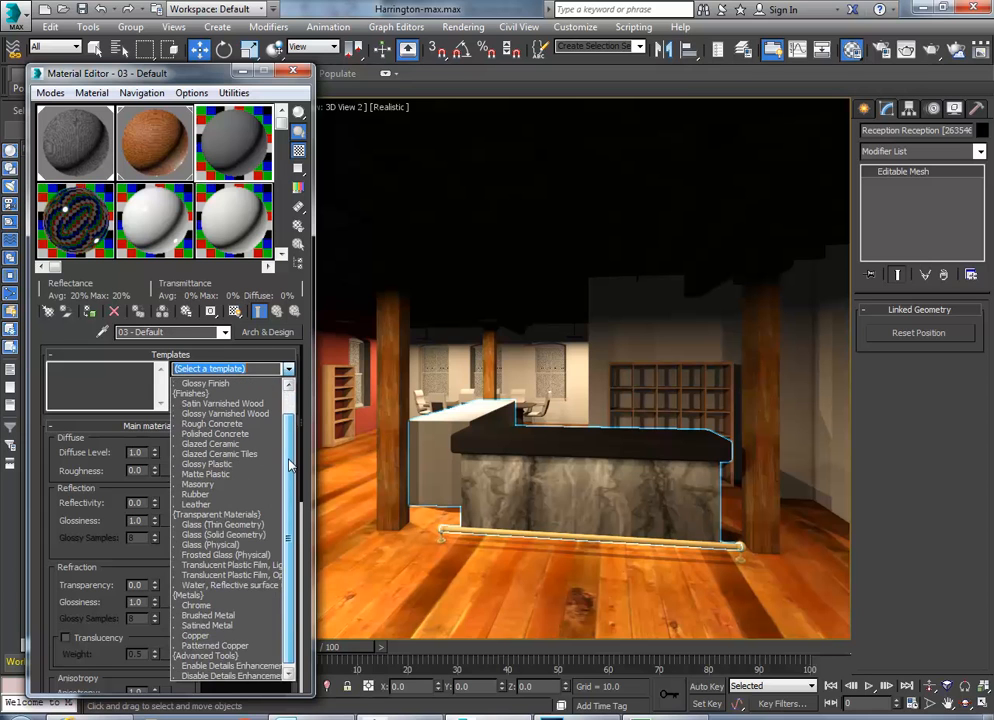
pyautogui.click(210, 414)
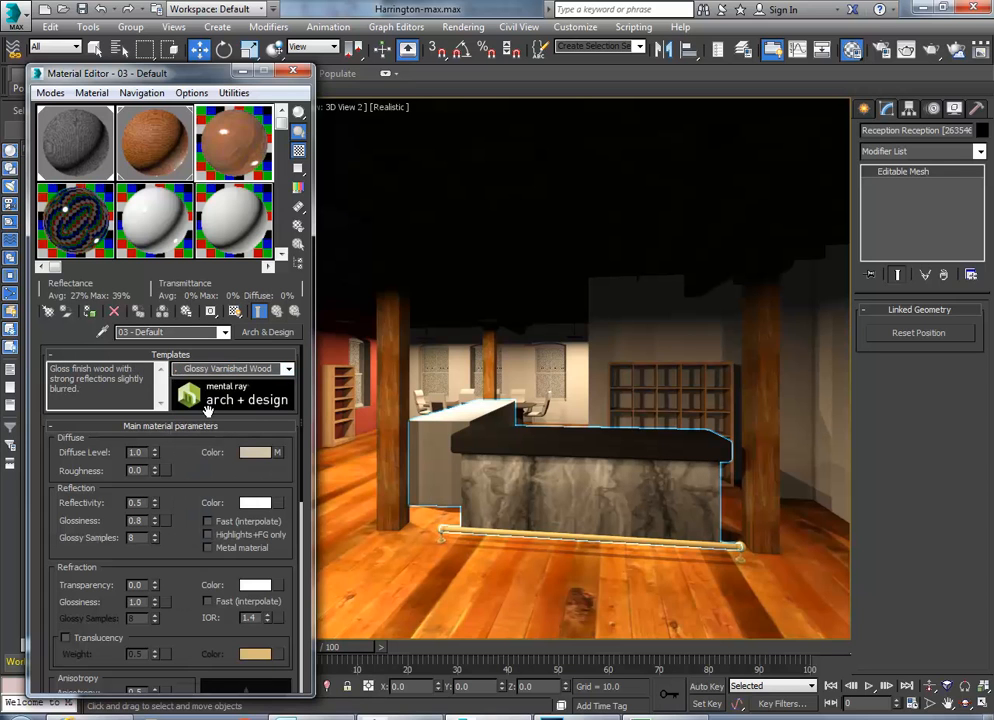
# - Change the 03 - Default material's template to Satin Varnished Wood and open an enlarged preview of its sample
pyautogui.click(288, 369)
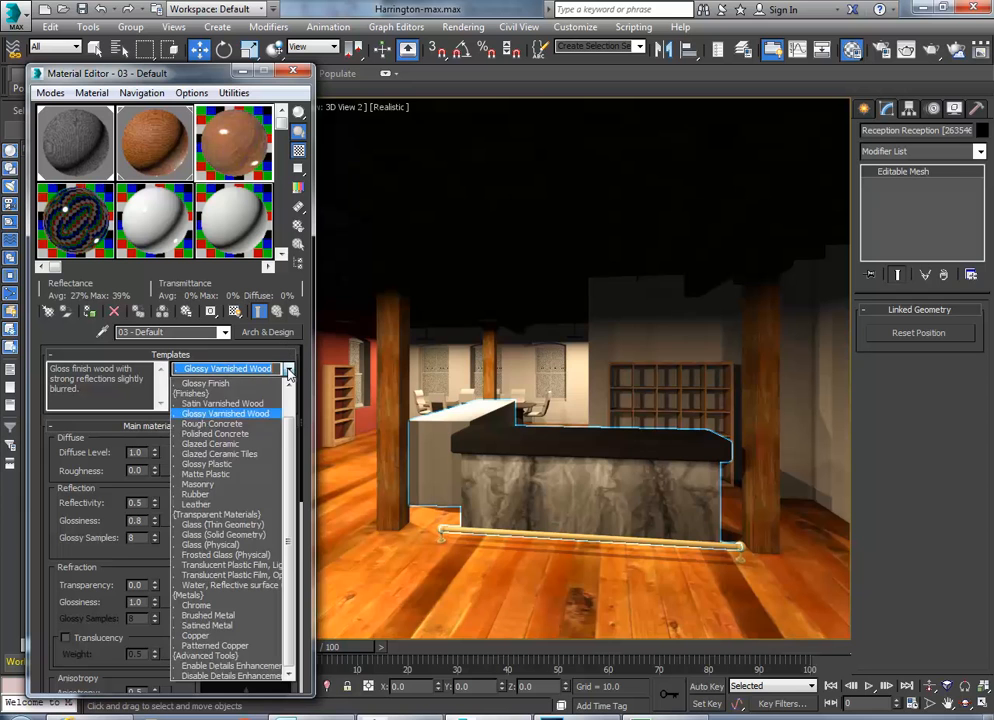
pyautogui.click(224, 404)
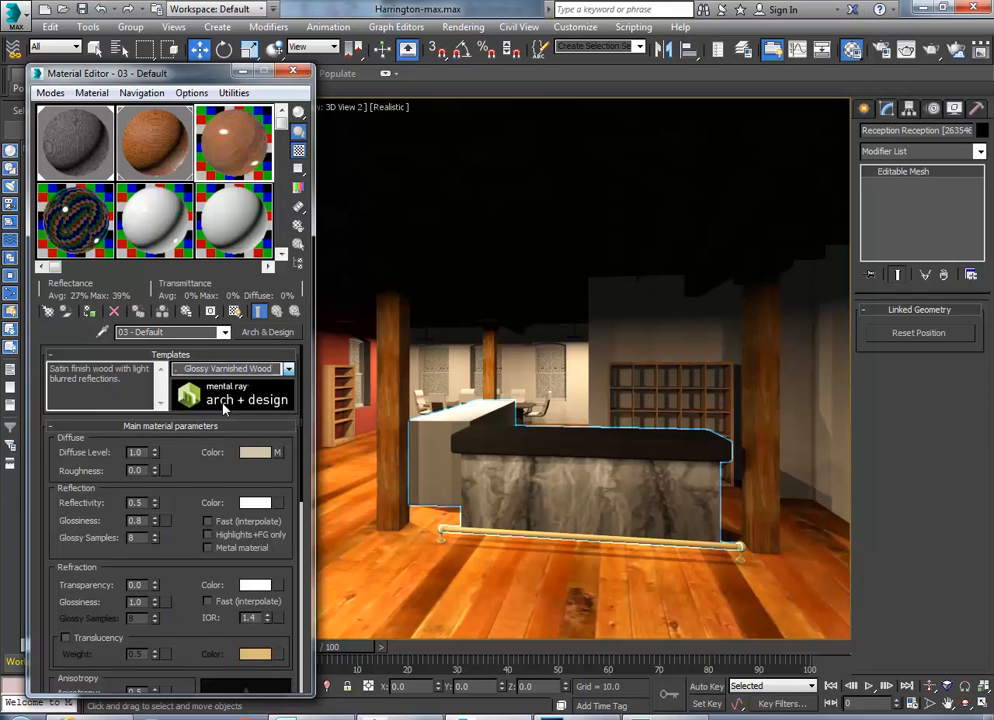
pyautogui.doubleClick(233, 150)
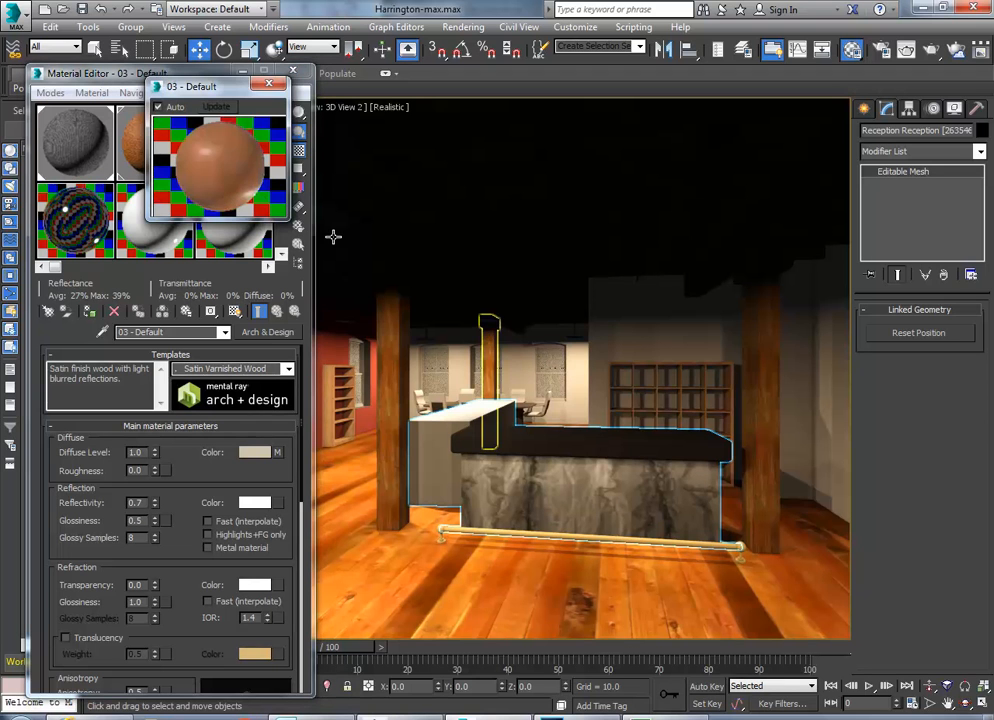
# - Enlarge the varnished wood sample preview for inspection, close it, and rename the 03 - Default material as Wood Flooring
pyautogui.moveTo(289, 219); pyautogui.dragTo(645, 575)
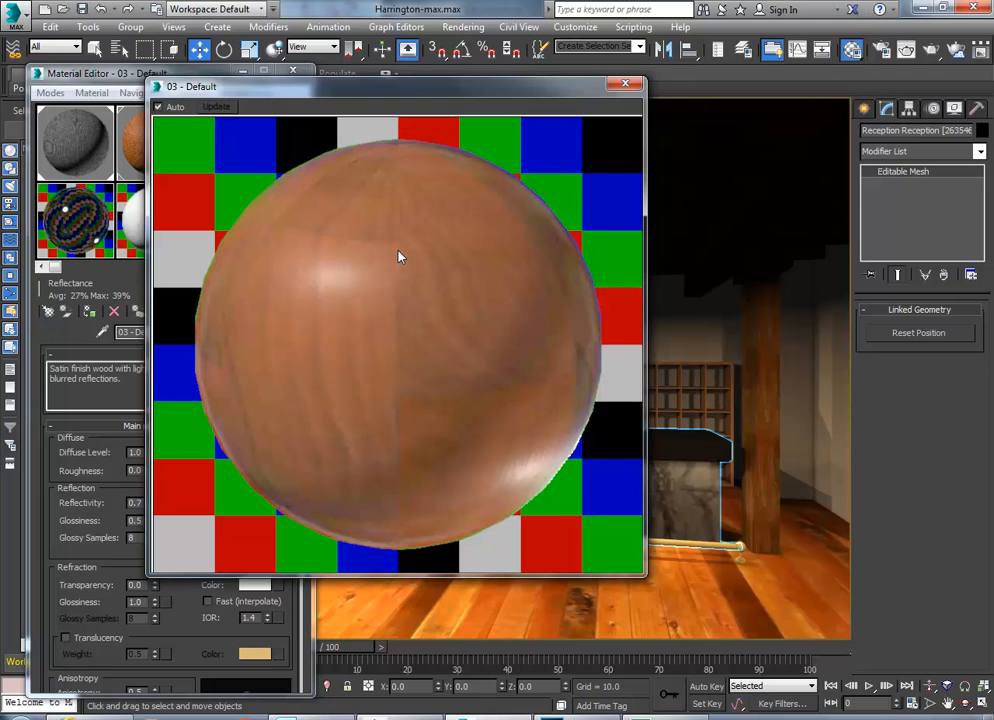
pyautogui.click(625, 83)
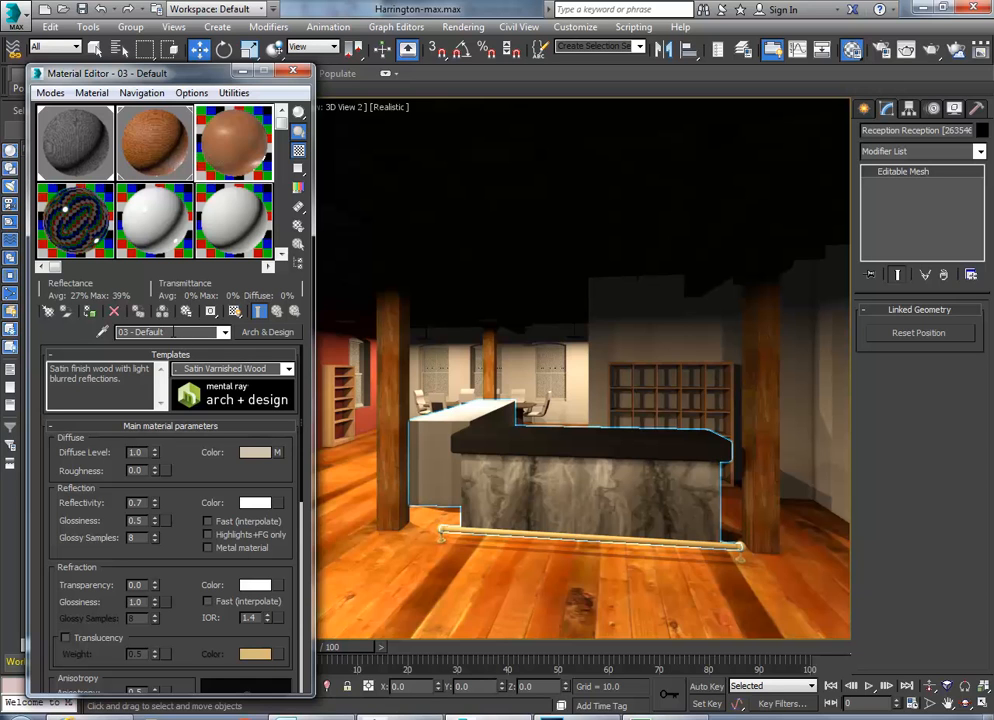
pyautogui.click(172, 331)
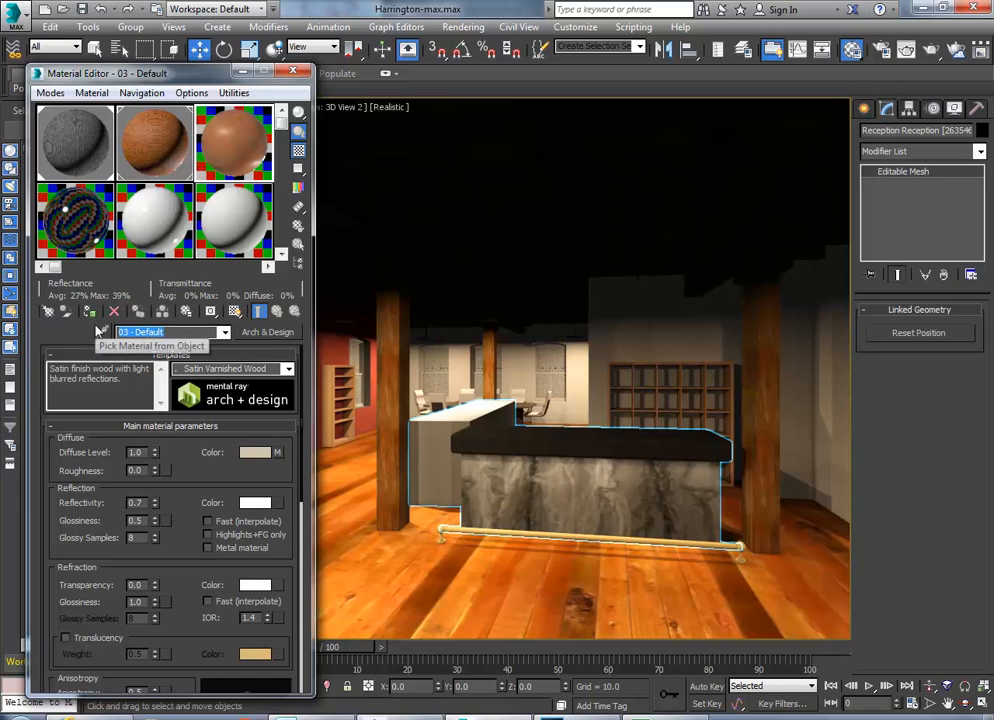
pyautogui.write('Wood Flooring')
pyautogui.press('Return')
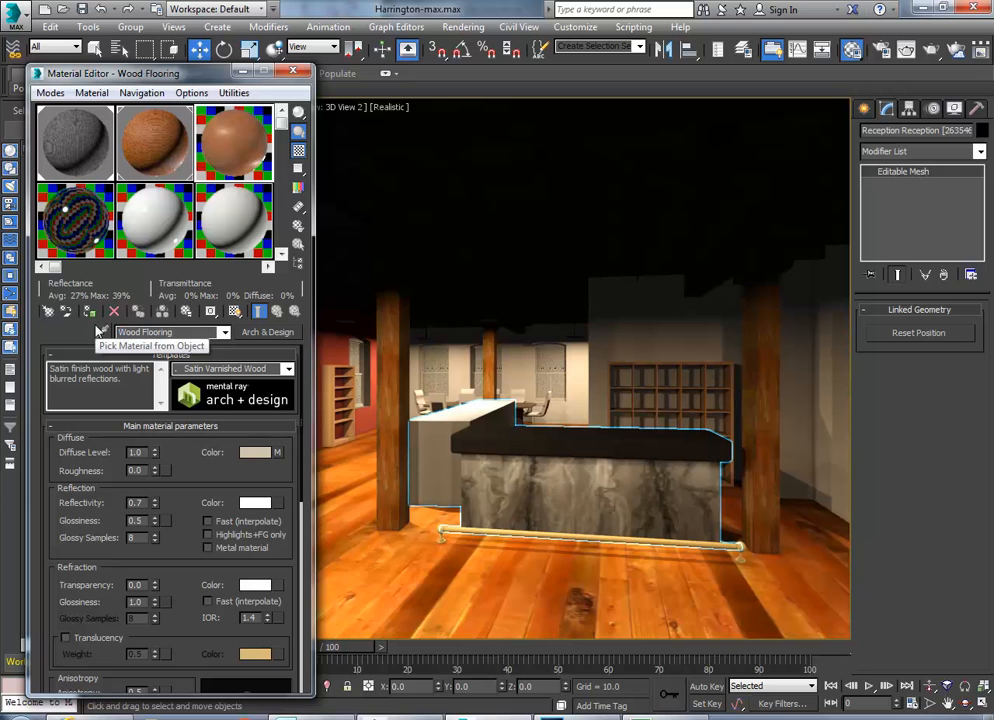
# - Put the new Wood Flooring material into the scene, replacing the floor's existing material of the same name
pyautogui.click(172, 152)
pyautogui.click(210, 152)
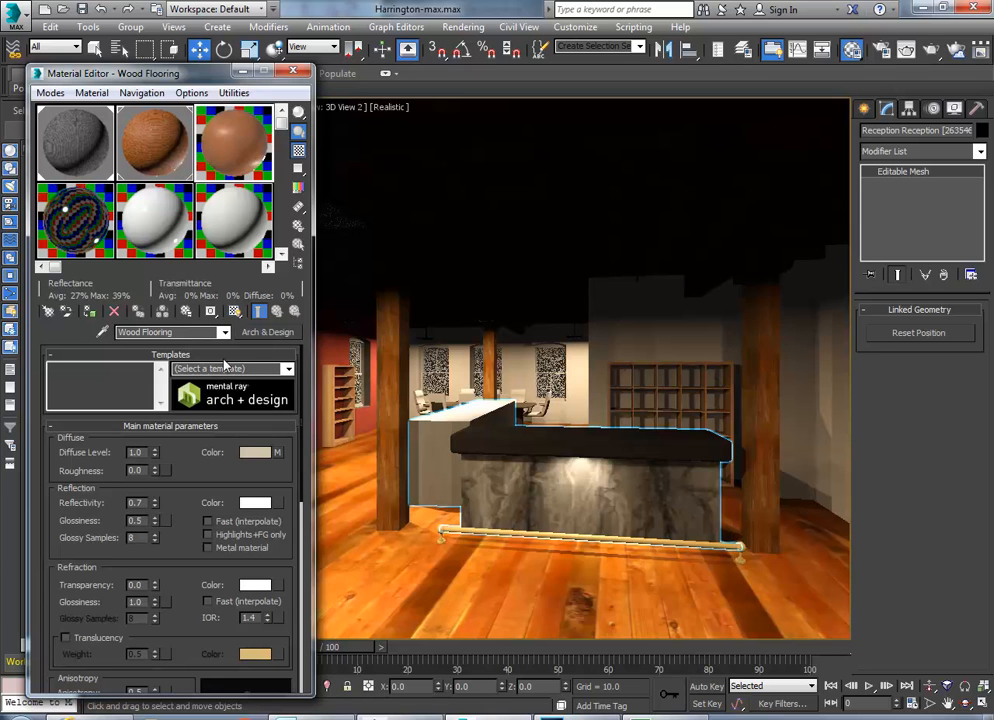
pyautogui.click(67, 313)
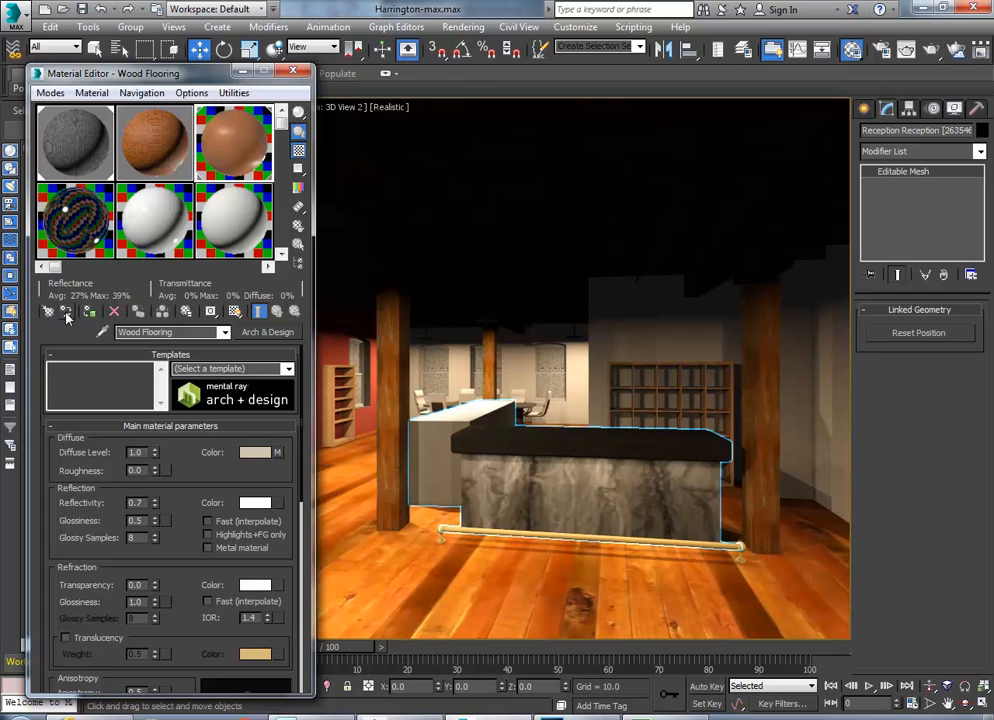
pyautogui.click(66, 312)
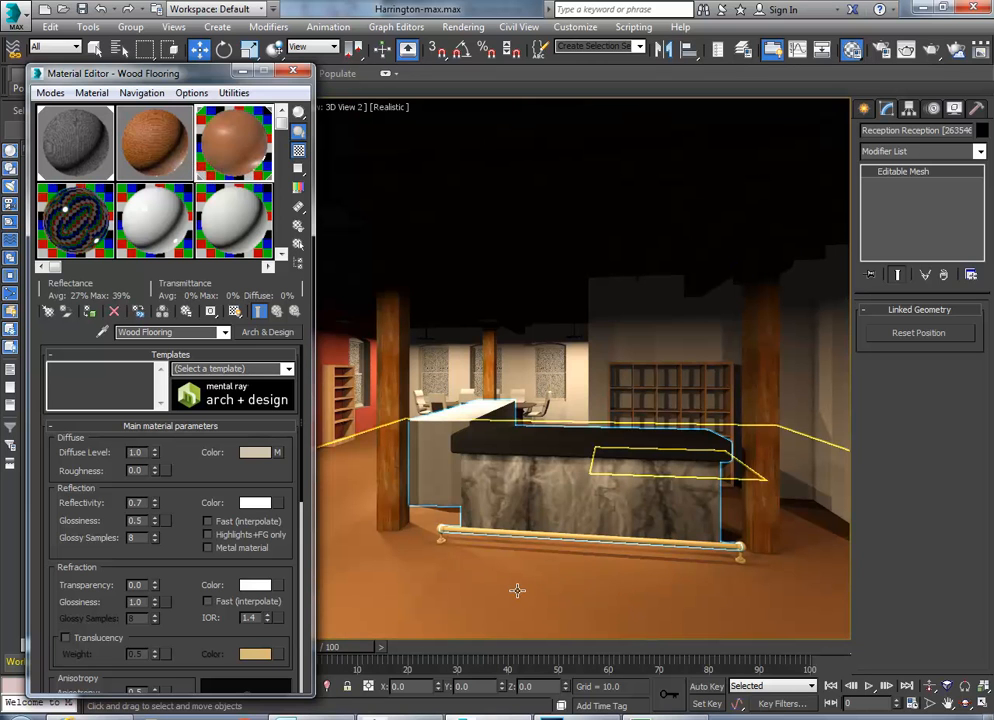
# - Enable real-world scale for the Wood Flooring diffuse bitmap and set its size to 1200 wide by 2400 high
pyautogui.click(278, 455)
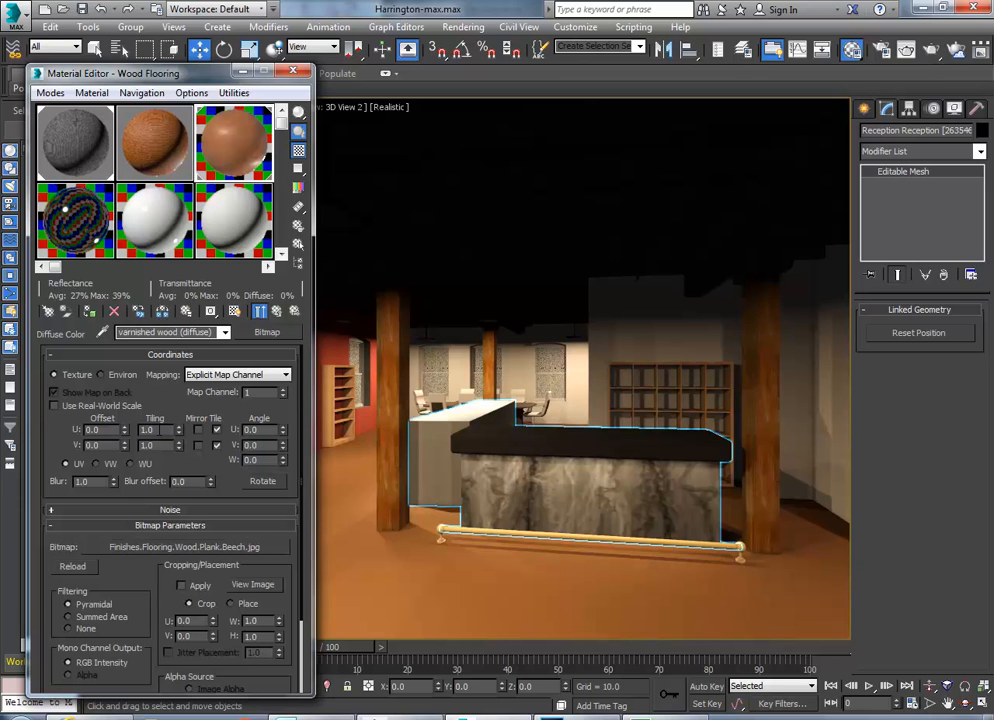
pyautogui.click(55, 407)
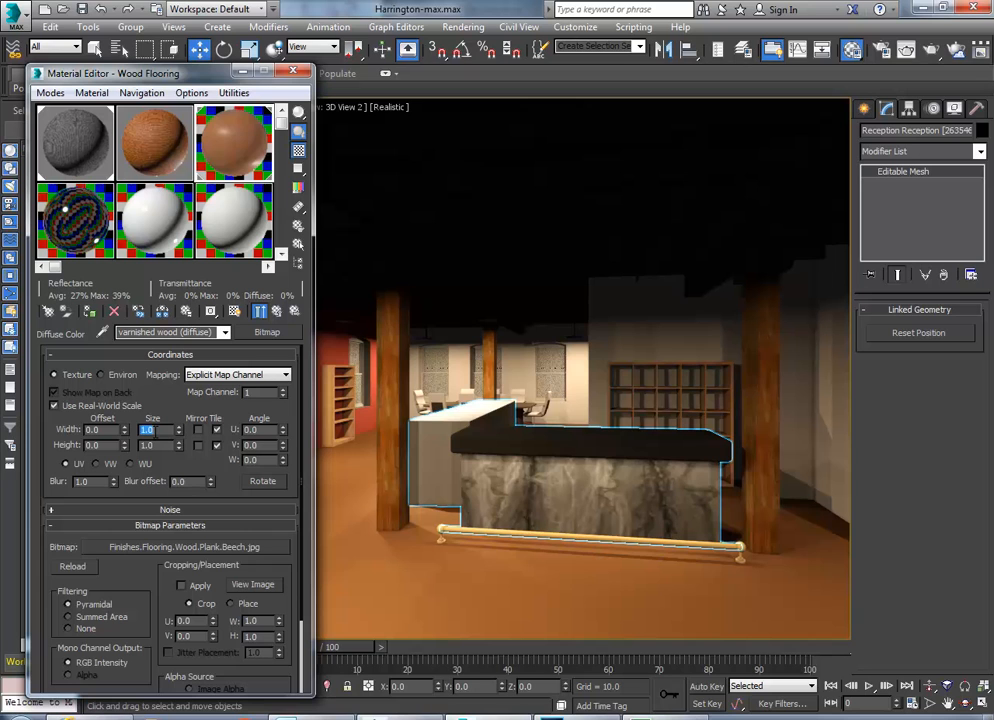
pyautogui.write('12')
pyautogui.write('2400')
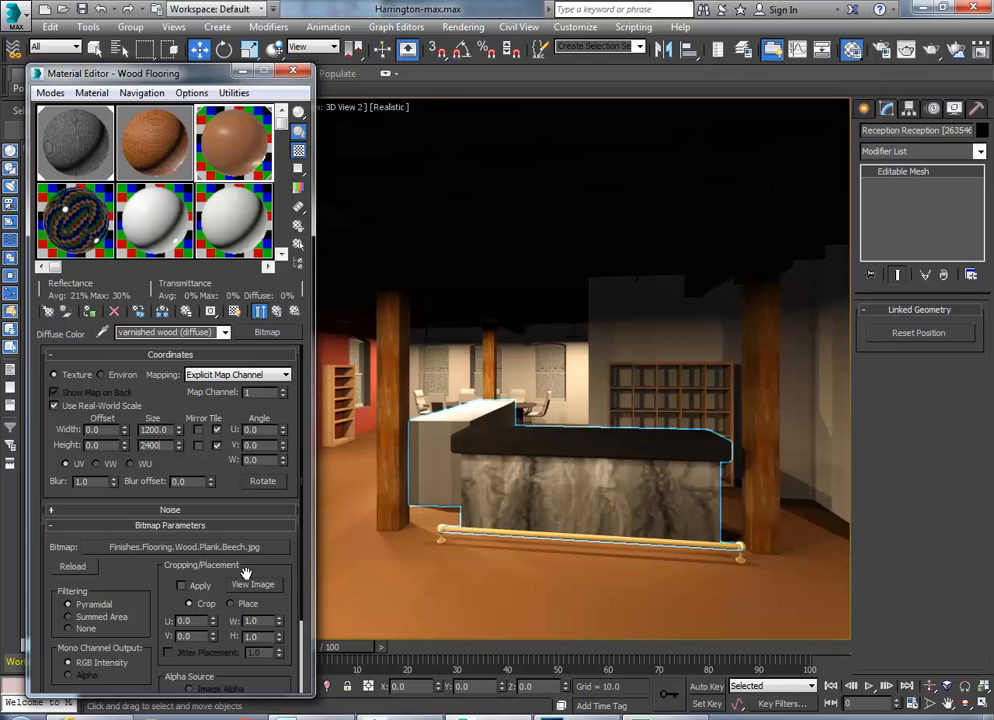
# - View the beech plank bitmap image to compare its plank layout with the entered width and height
pyautogui.click(250, 583)
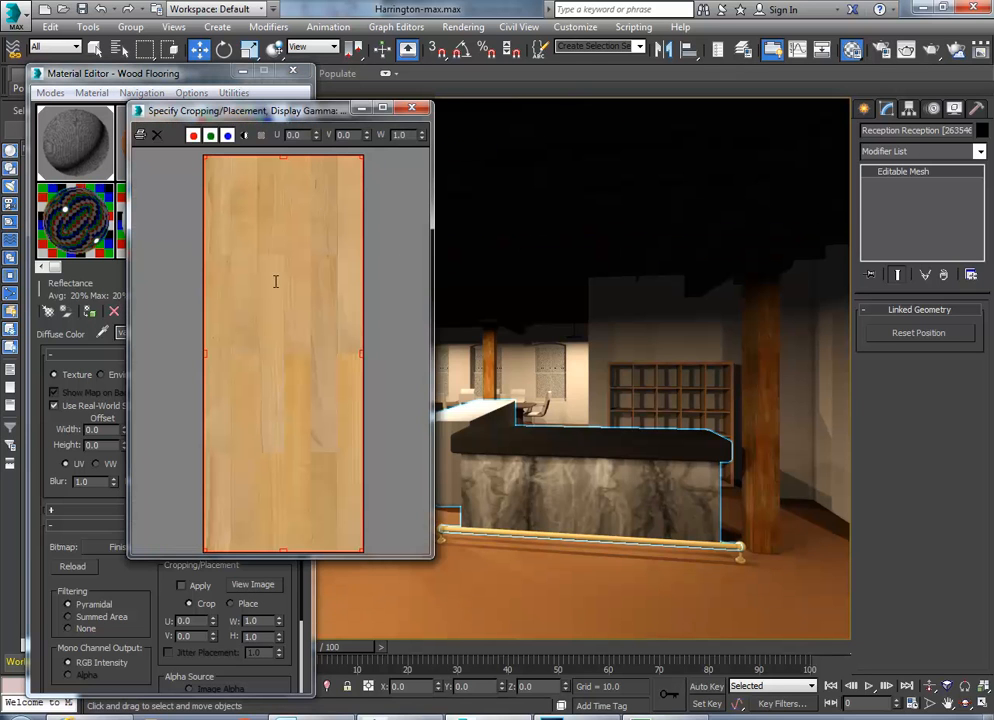
pyautogui.click(411, 107)
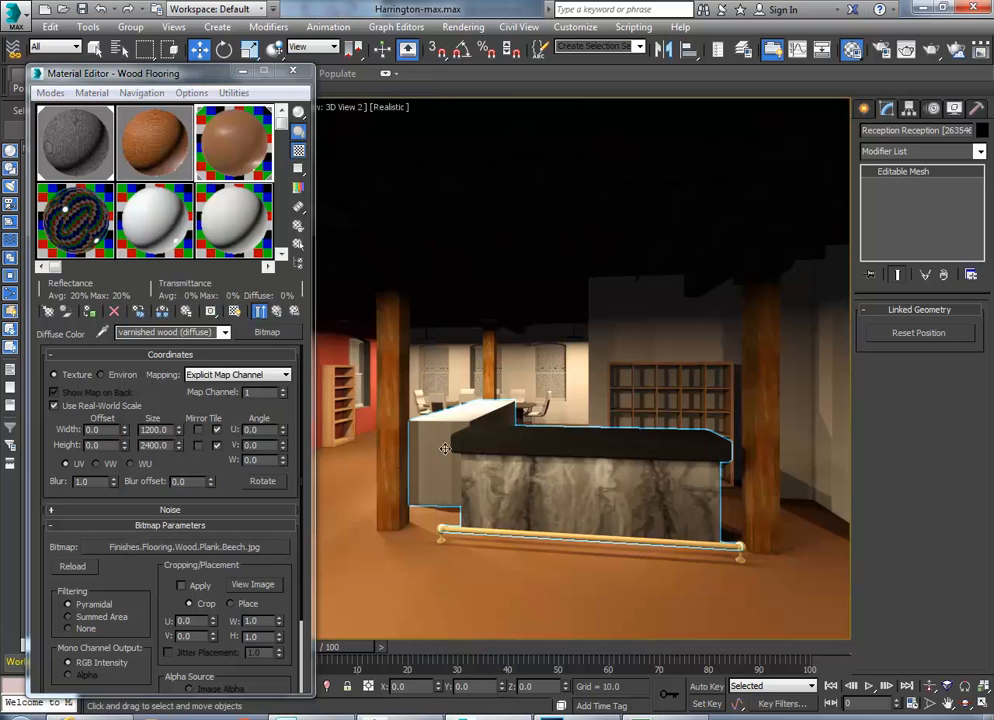
pyautogui.click(160, 445)
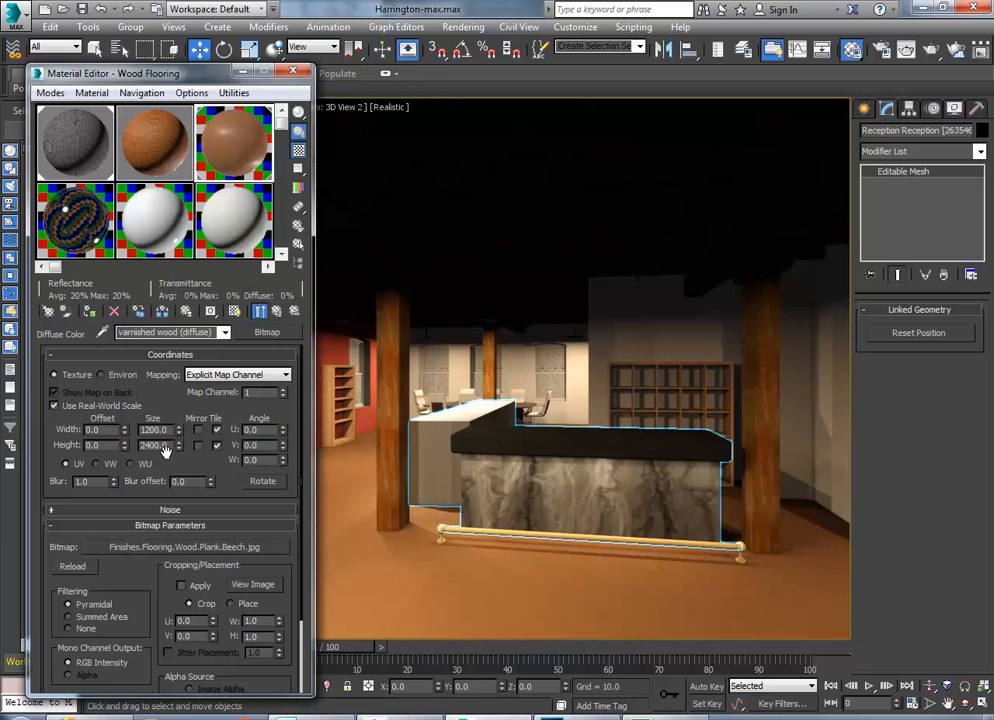
pyautogui.click(254, 584)
pyautogui.click(412, 108)
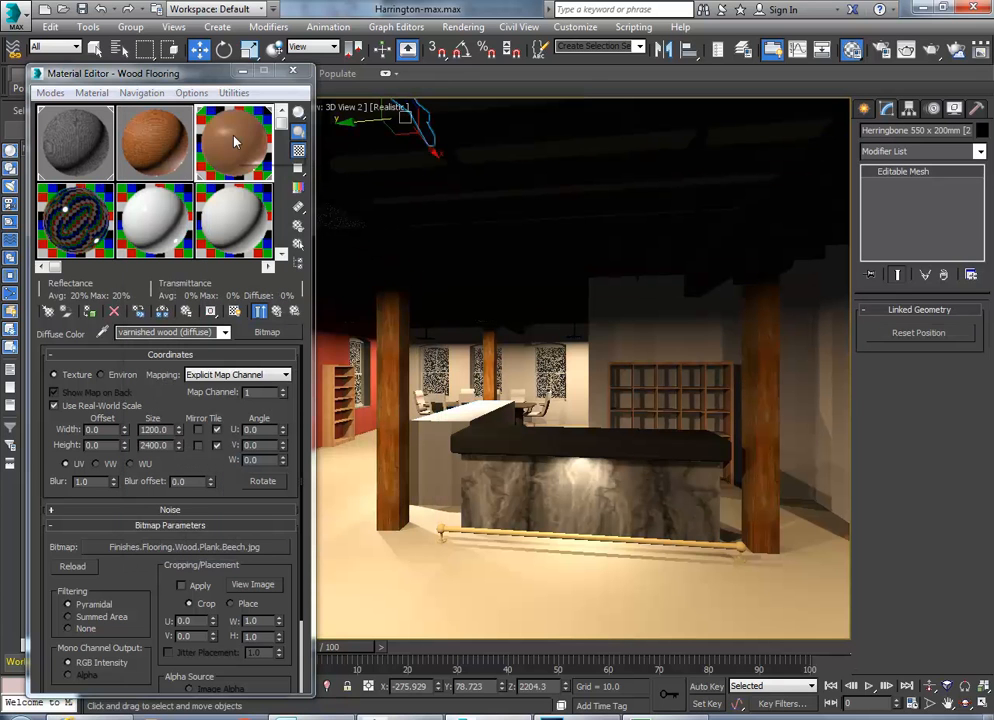
# - Select the timber floorboards in the camera view and add a MapScaler (WSM) modifier to them
pyautogui.click(465, 580)
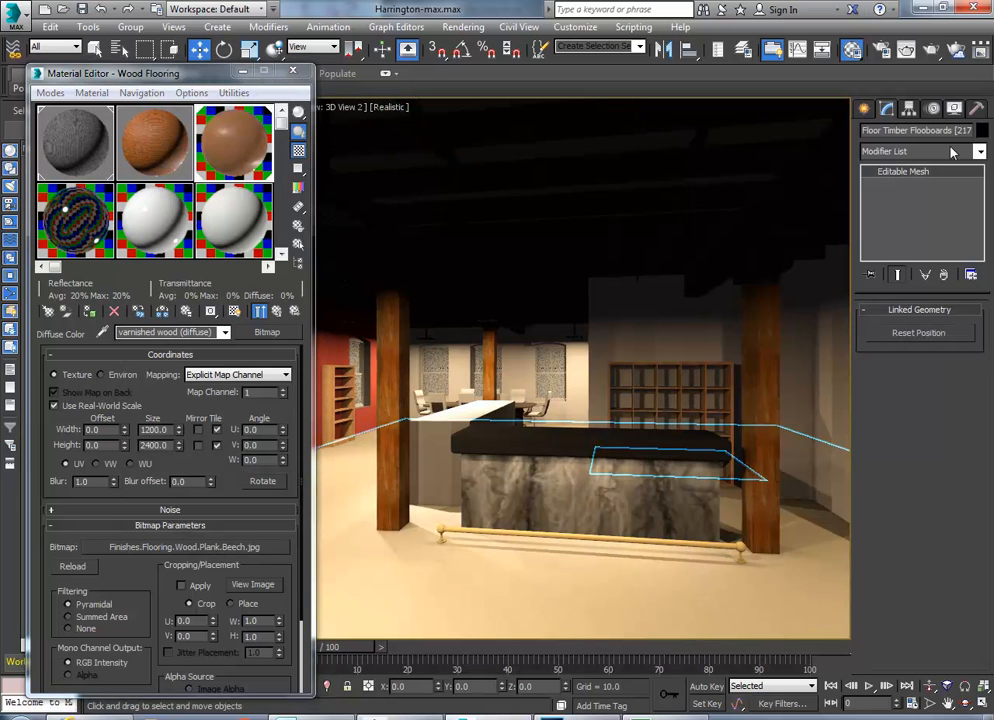
pyautogui.click(980, 151)
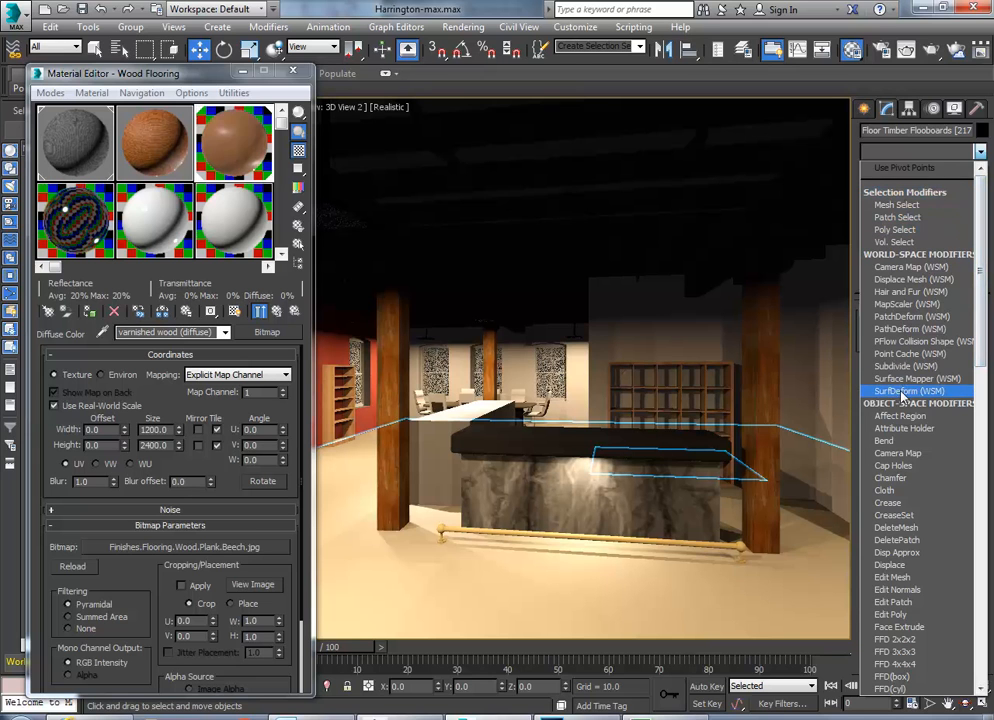
pyautogui.click(903, 305)
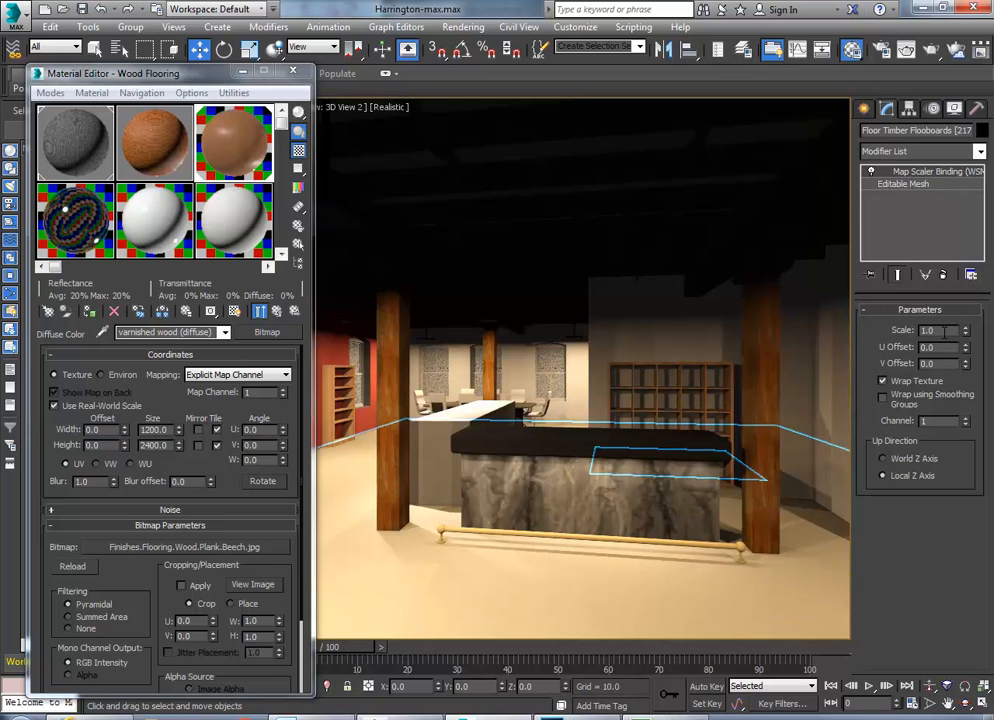
# - Try a Map Scaler scale of 25.4 on the floor and return it to 1
pyautogui.doubleClick(943, 331)
pyautogui.write('25')
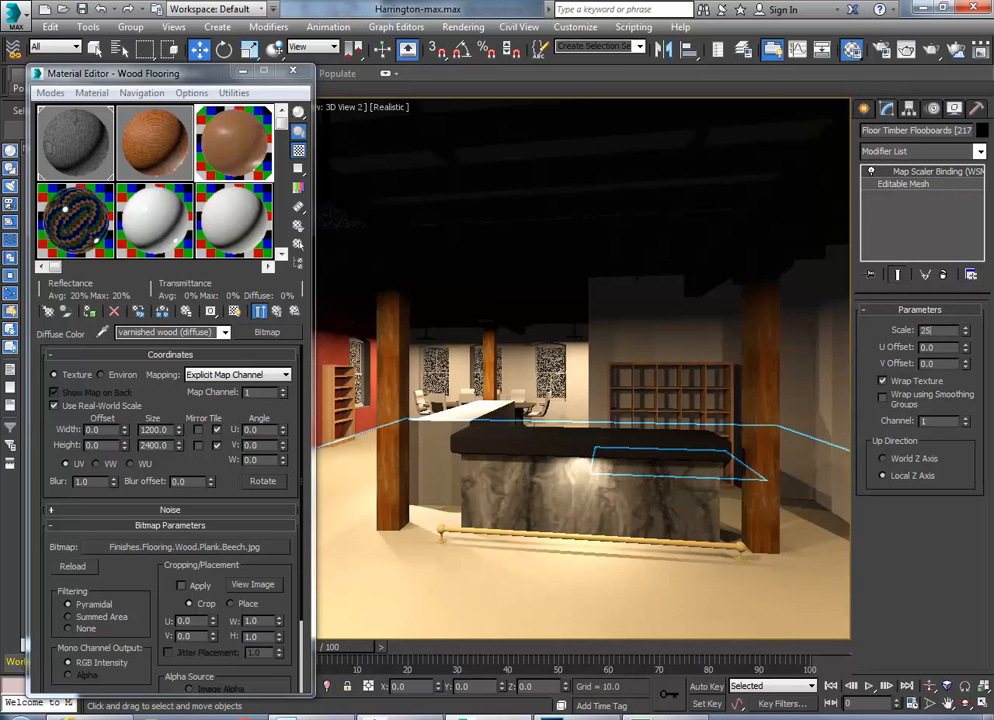
pyautogui.write('.4')
pyautogui.press('Return')
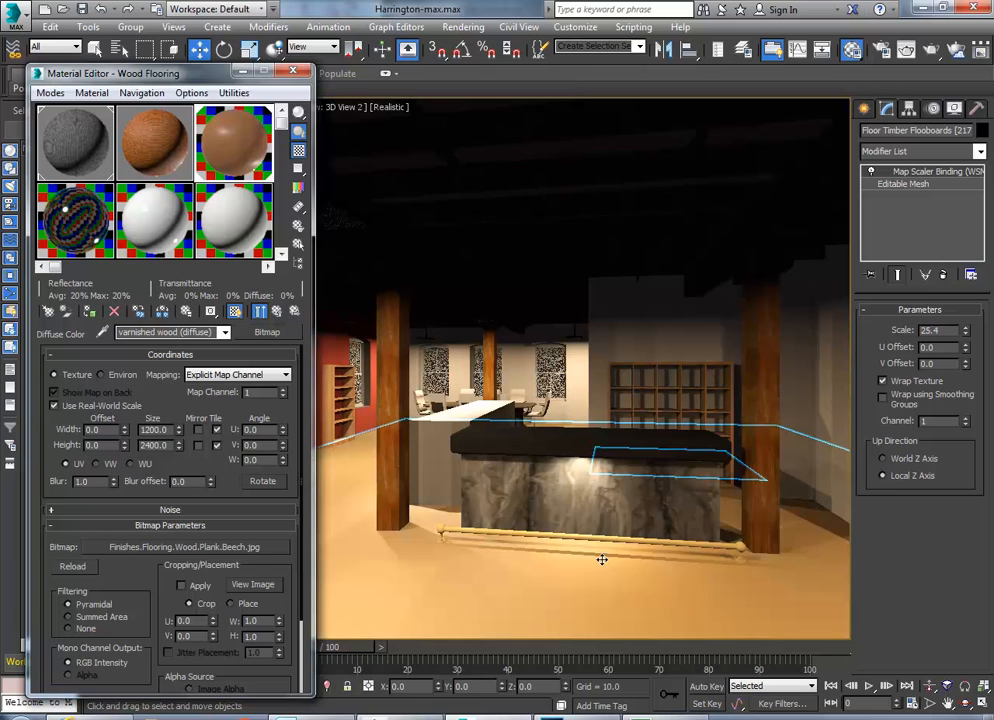
pyautogui.doubleClick(932, 330)
pyautogui.write('1')
pyautogui.press('Tab')
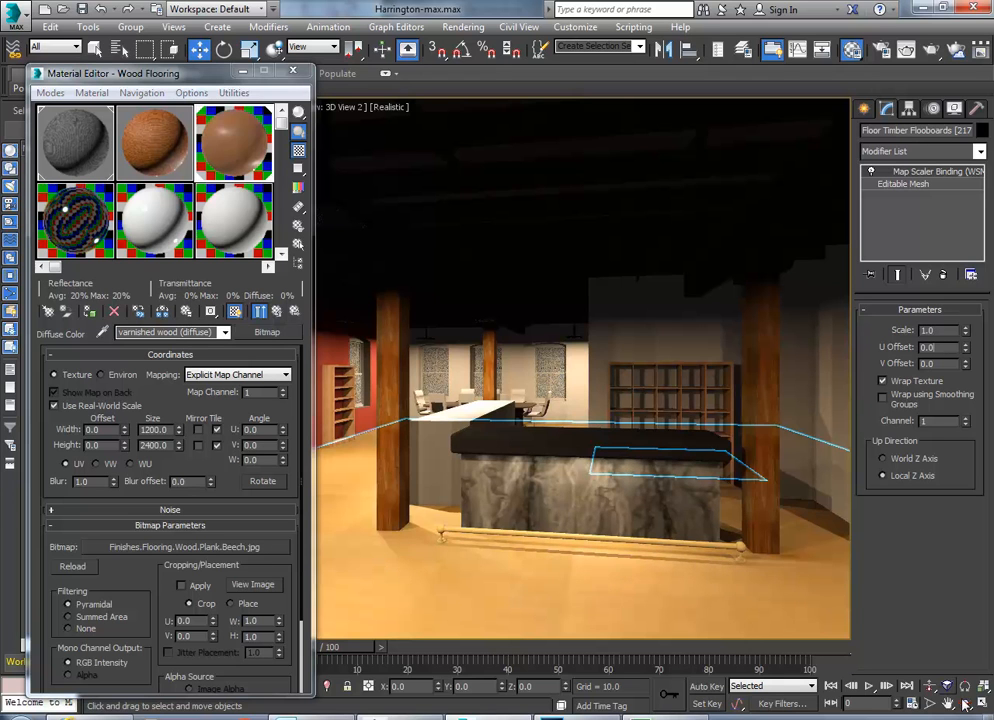
# - Isolate the selected timber floor and reframe it in a perspective view
pyautogui.rightClick(506, 439)
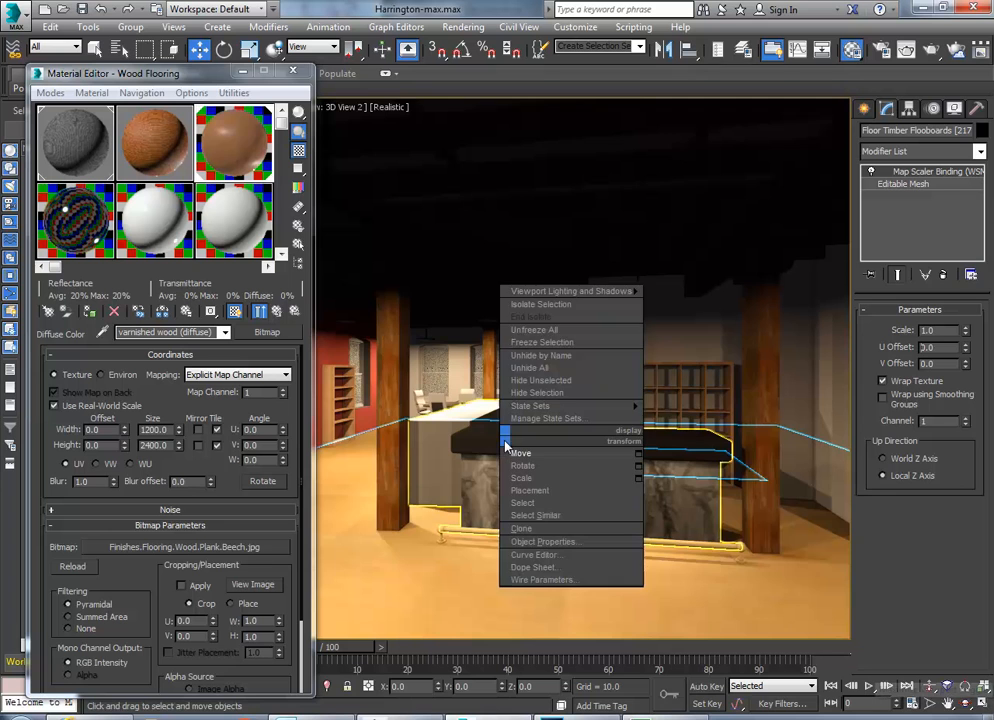
pyautogui.click(522, 314)
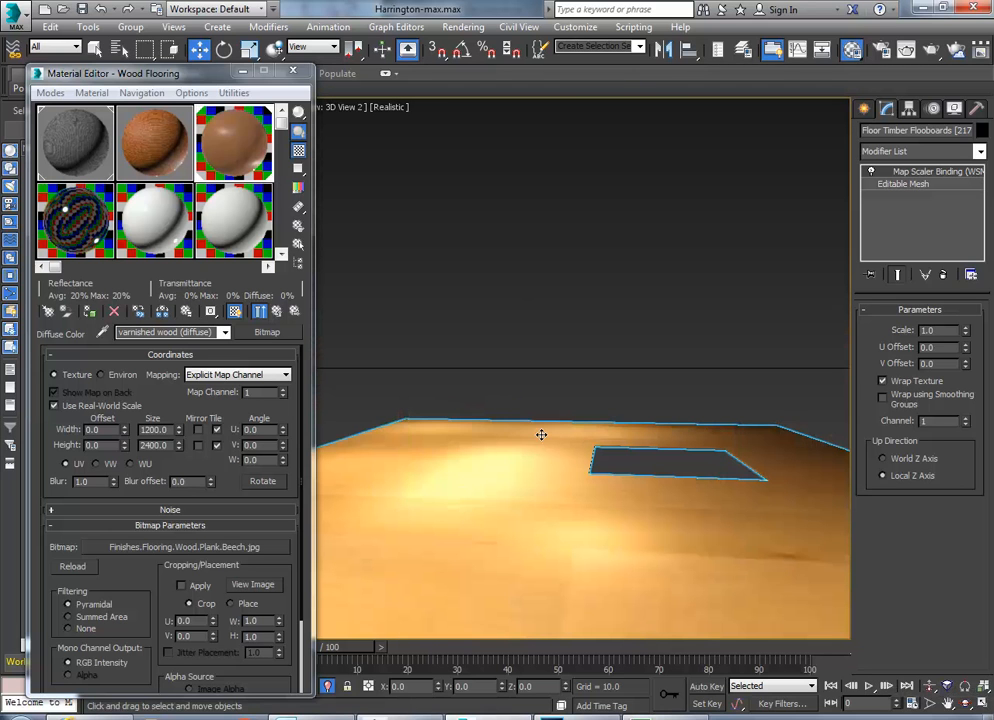
pyautogui.moveTo(610, 439)
pyautogui.mouseDown(button='middle')
pyautogui.moveTo(612, 388)
pyautogui.moveTo(612, 414)
pyautogui.mouseUp(button='middle')
pyautogui.scroll(2, 612, 414)
# - Try Map Scaler scales of 25.4, 0.508 and 0.1 on the isolated floor
pyautogui.doubleClick(945, 331)
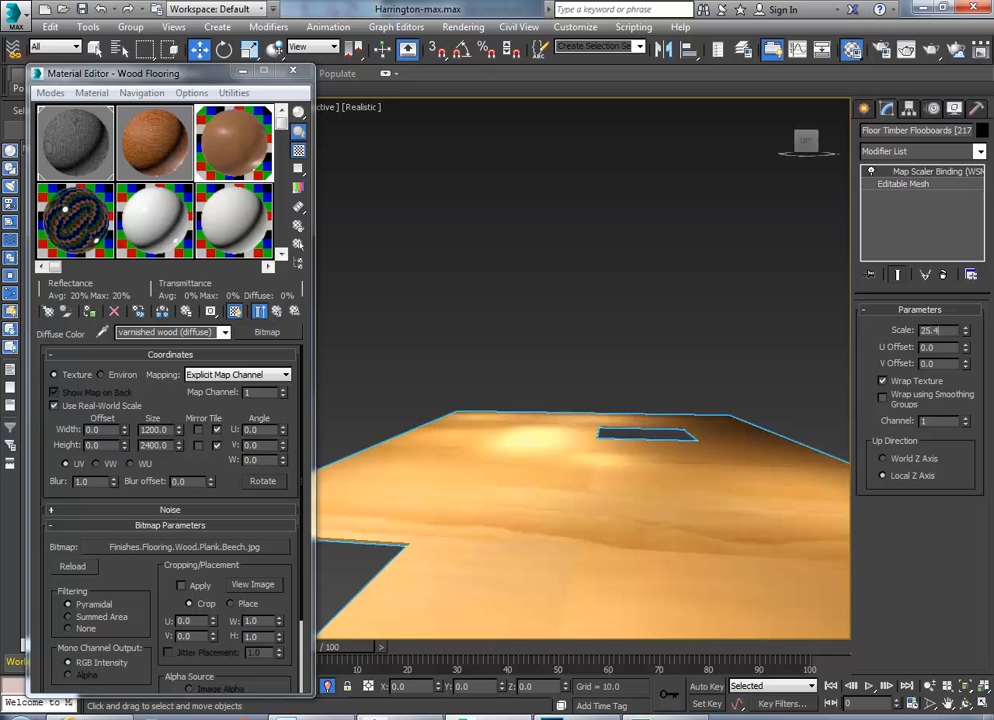
pyautogui.press('Return')
pyautogui.doubleClick(943, 333)
pyautogui.moveTo(966, 332)
pyautogui.mouseDown()
pyautogui.moveTo(967, 440)
pyautogui.moveTo(966, 396)
pyautogui.mouseUp()
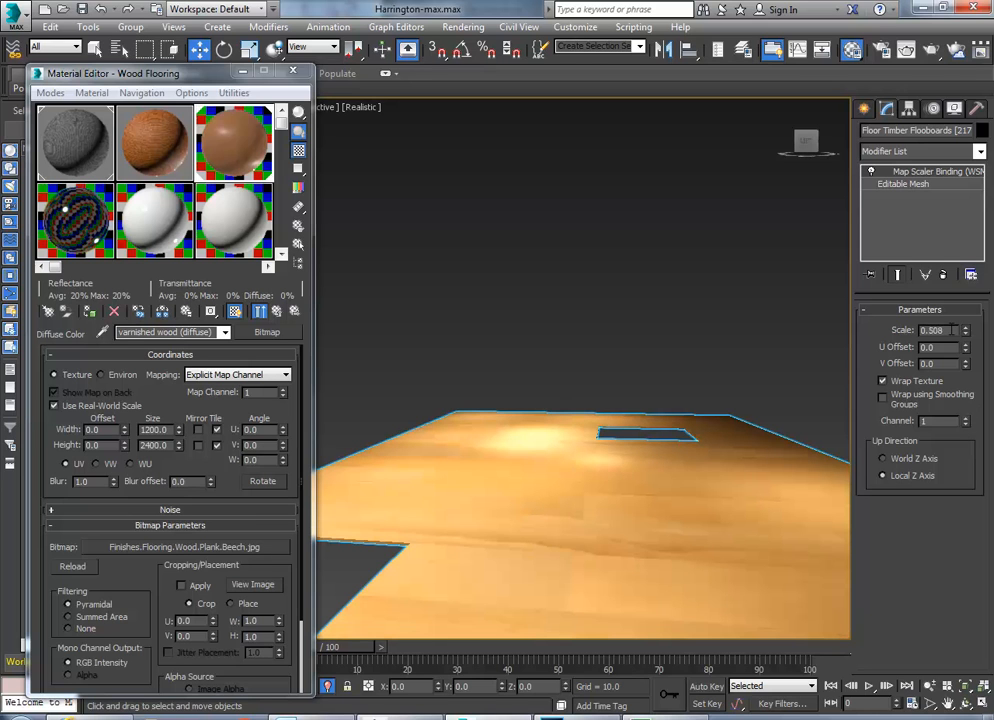
pyautogui.write('0.1')
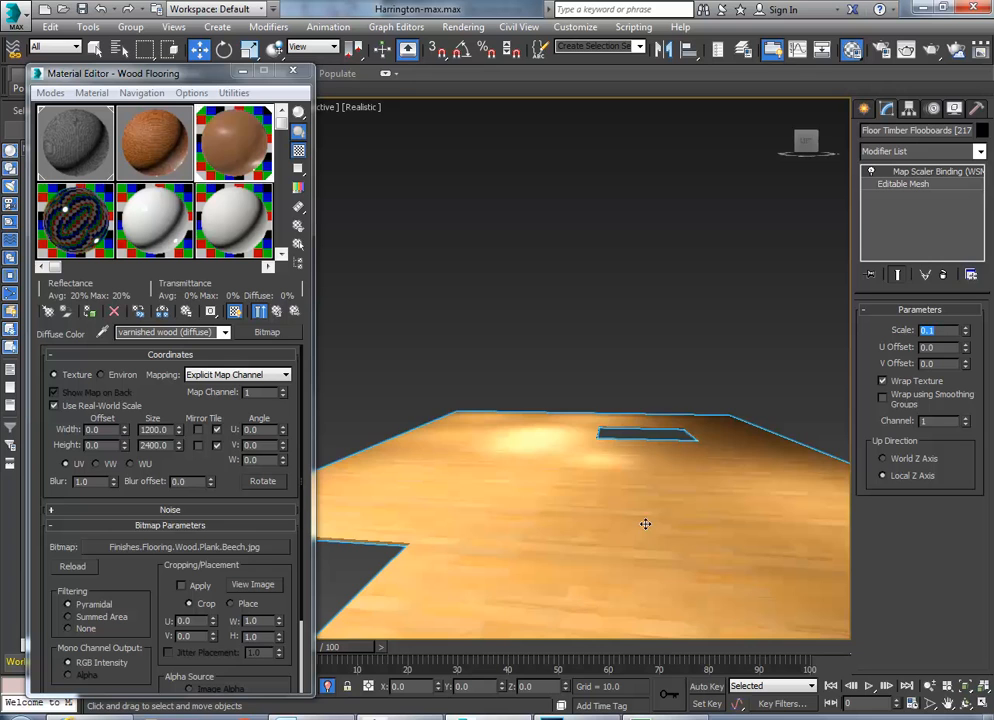
# - Check the plank size up close and try a floor map scale of 0.05
pyautogui.scroll(2, 626, 541)
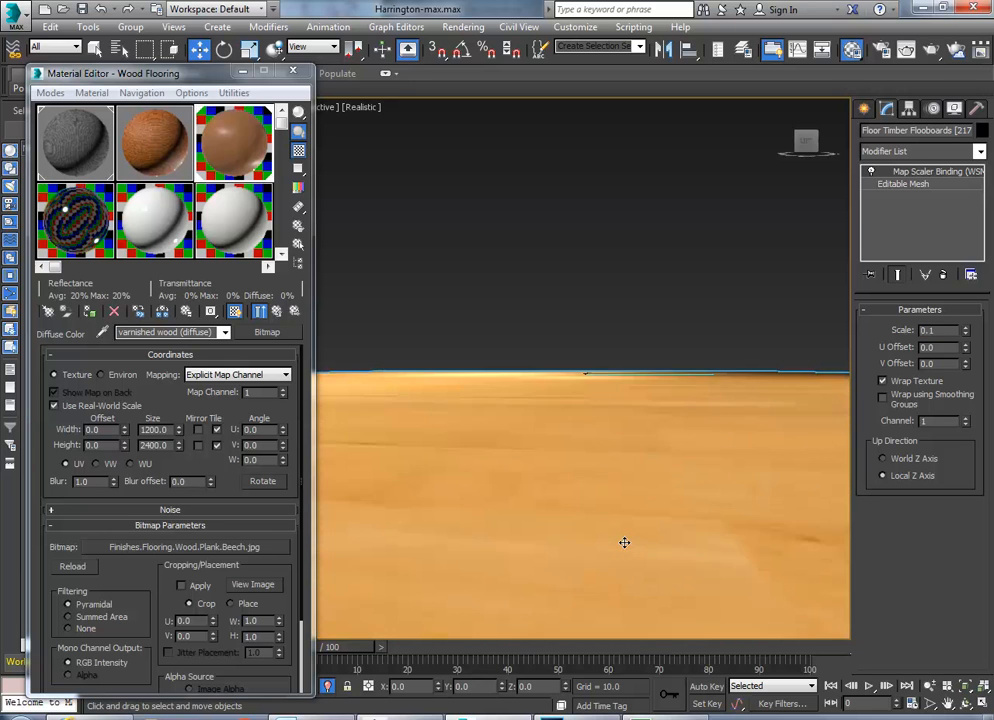
pyautogui.scroll(-1, 624, 543)
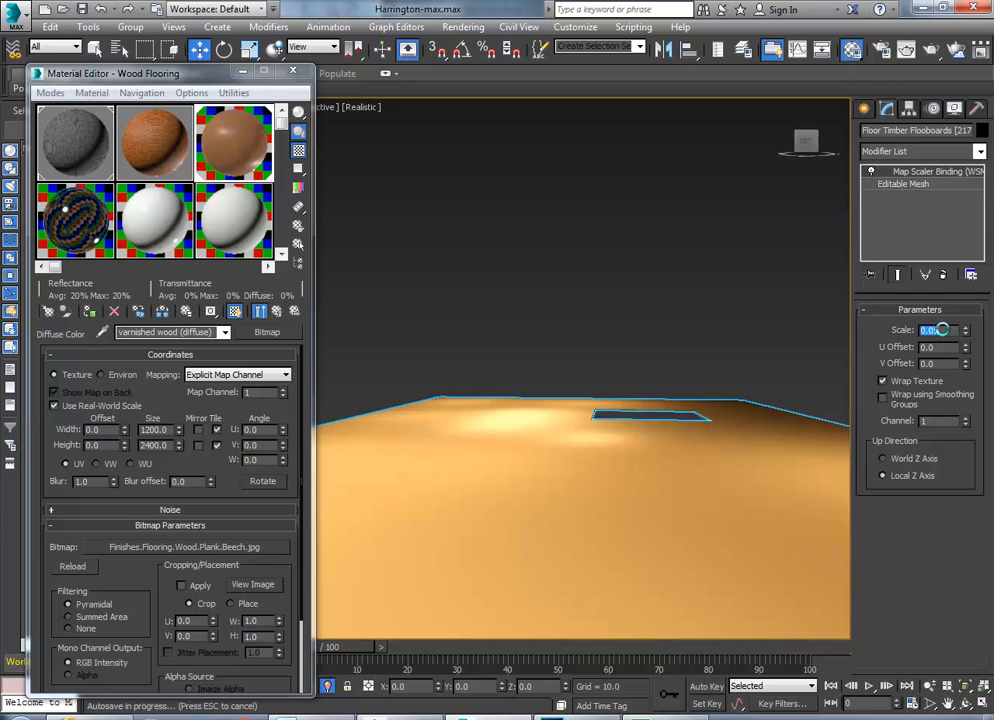
pyautogui.click(927, 330)
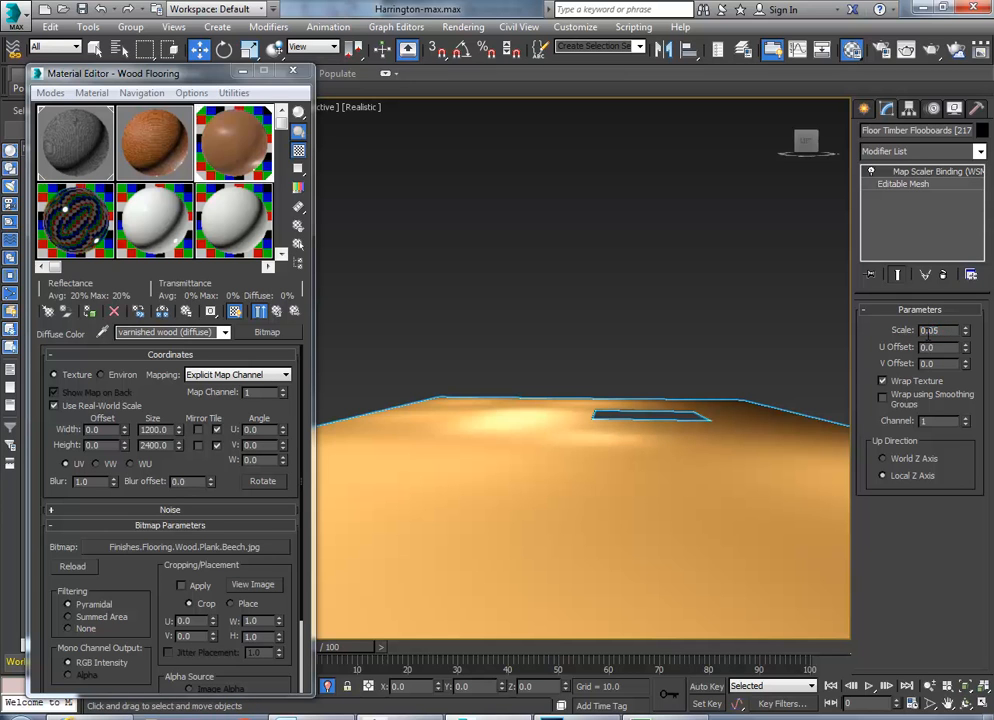
# - Switch to the four-viewport layout and display the floor in the Top view with Realistic shading
pyautogui.click(982, 704)
pyautogui.scroll(-3, 490, 263)
pyautogui.moveTo(455, 268); pyautogui.dragTo(528, 297, button='middle')
pyautogui.scroll(-3, 500, 290)
pyautogui.moveTo(455, 266); pyautogui.dragTo(407, 194, button='middle')
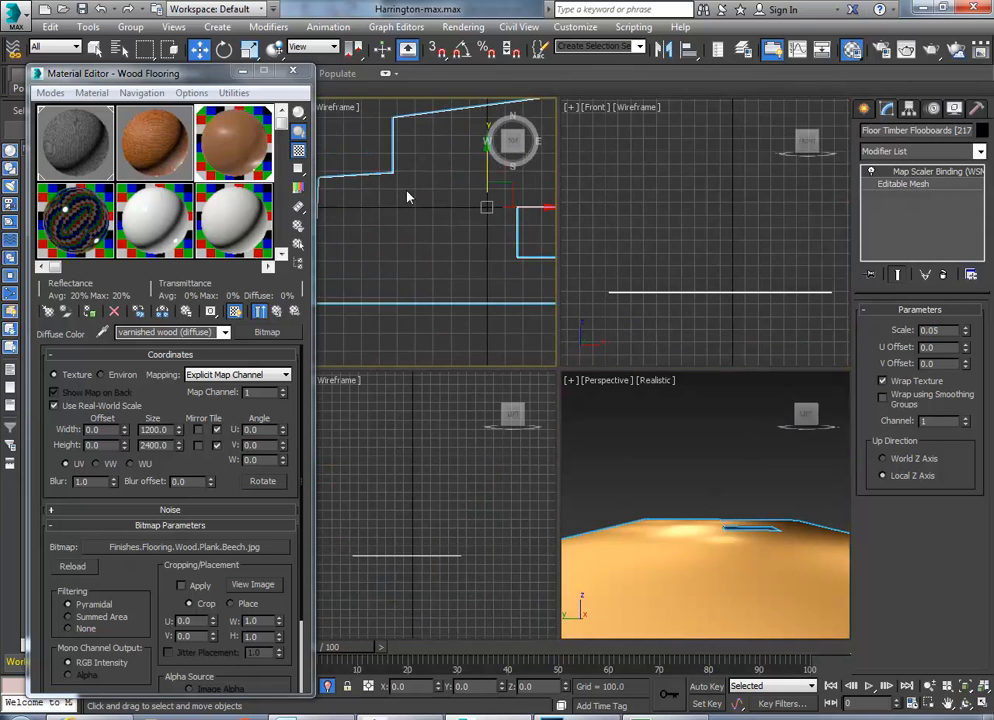
pyautogui.click(342, 111)
pyautogui.click(368, 123)
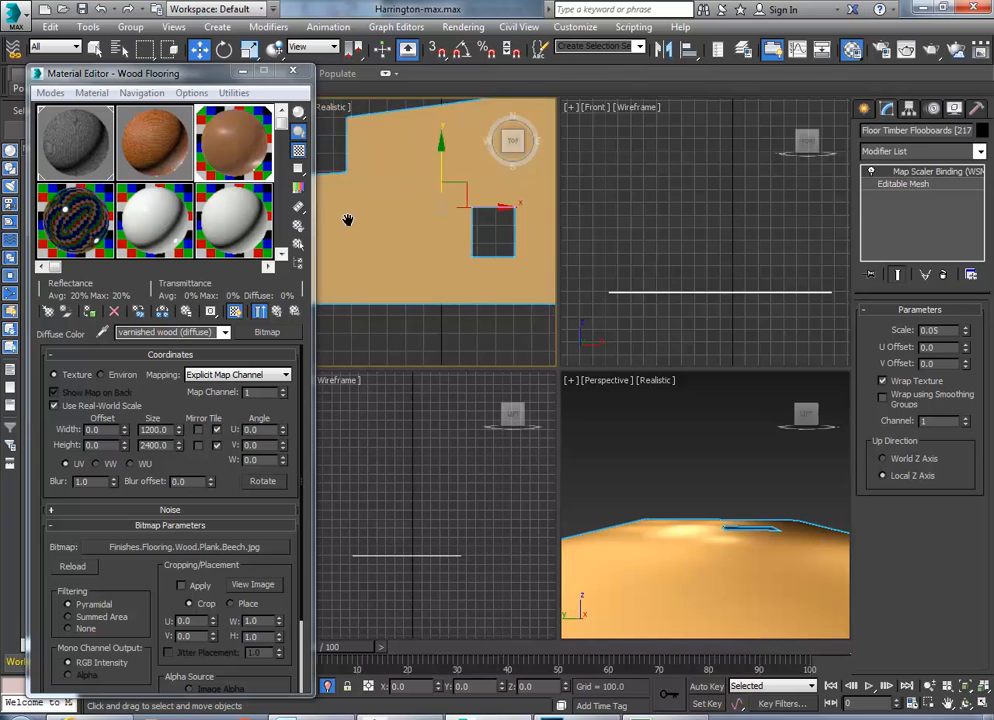
# - Set the floor's map scale back to 0.1 and check the plank pattern around the floor opening
pyautogui.scroll(5, 468, 233)
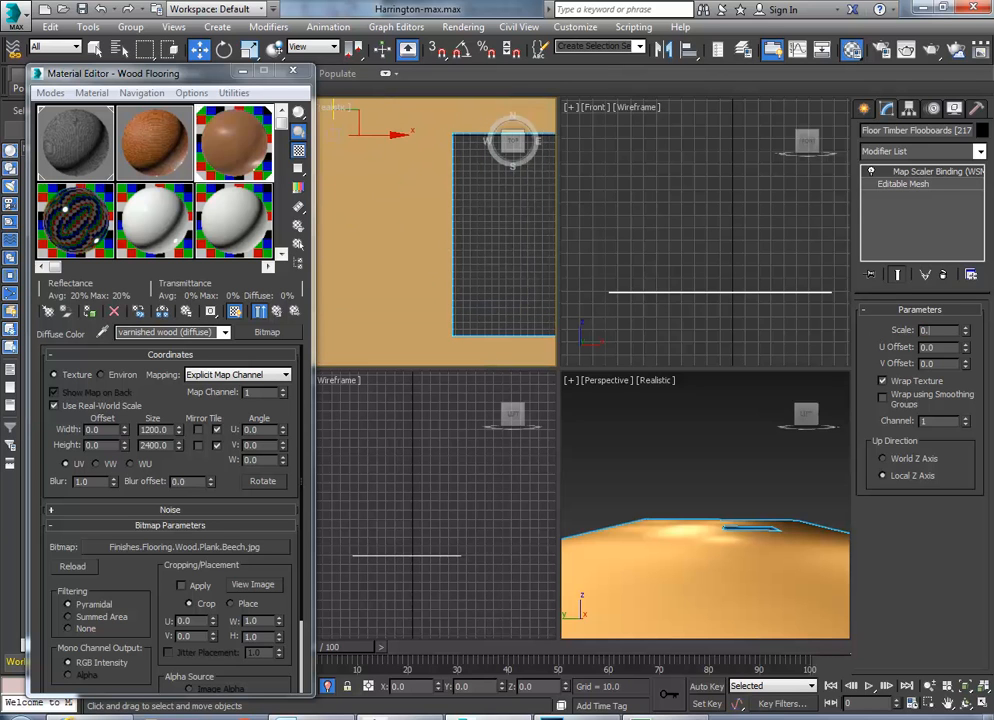
pyautogui.write('0.1')
pyautogui.press('Return')
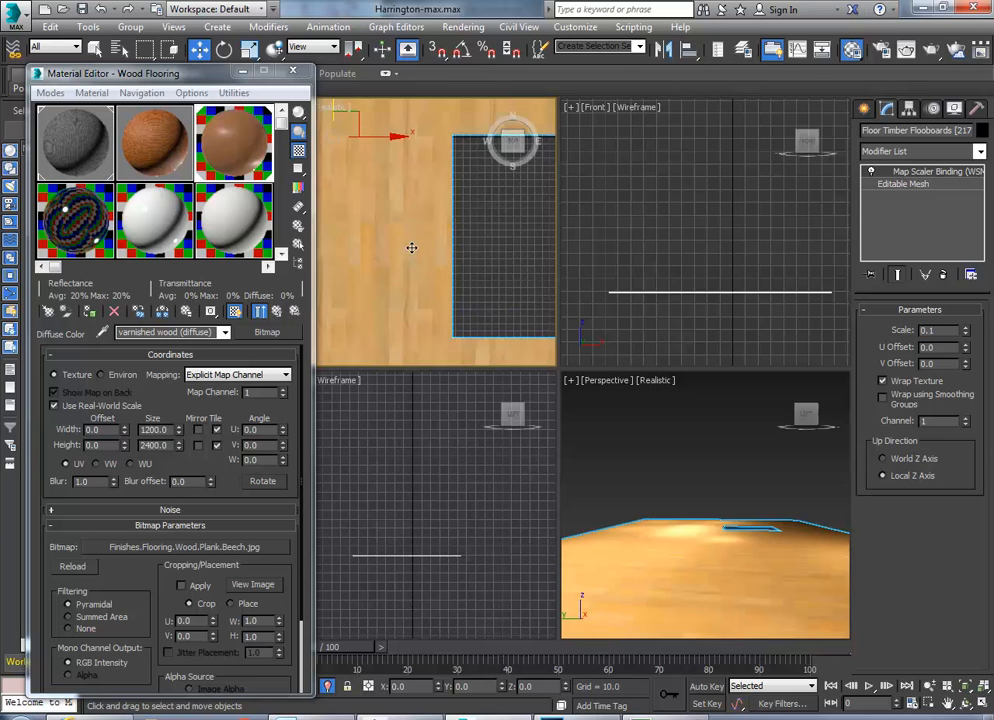
pyautogui.moveTo(411, 247); pyautogui.dragTo(436, 272, button='middle')
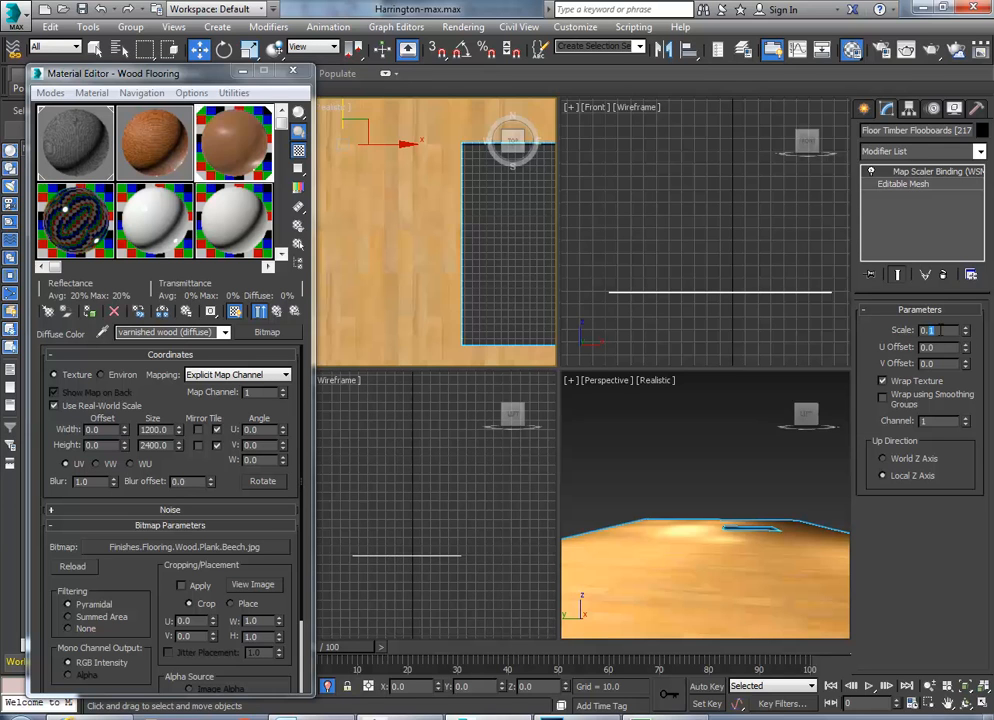
# - Set the floor's map scale to 0.06 and inspect the texture closely in the Top view
pyautogui.press('Return')
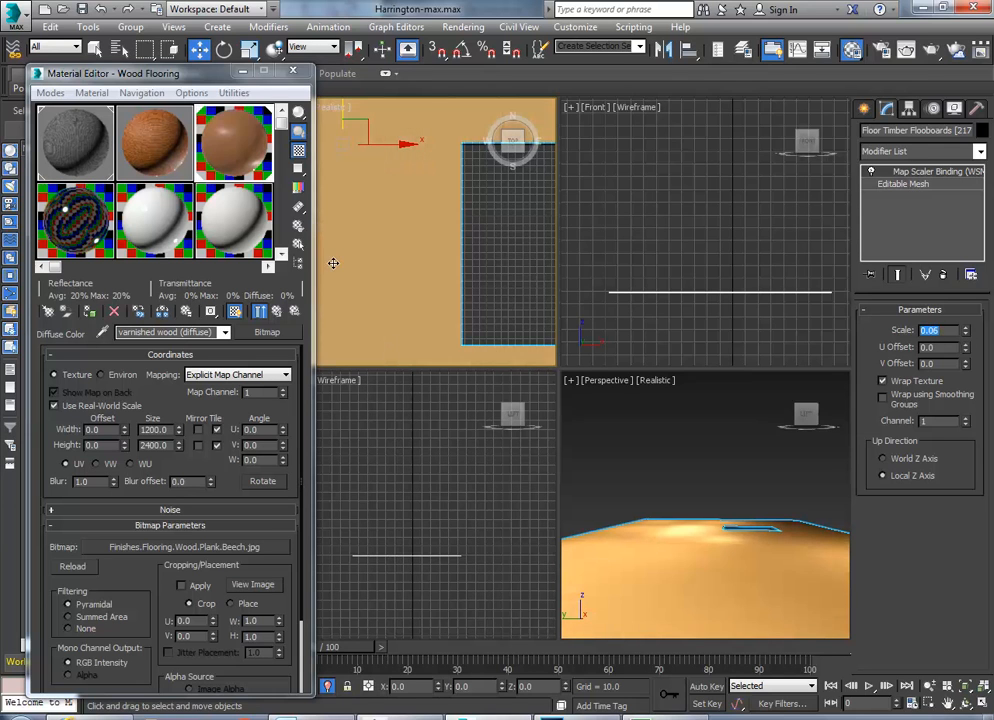
pyautogui.moveTo(417, 291); pyautogui.dragTo(409, 284, button='middle')
pyautogui.scroll(5, 409, 284)
pyautogui.scroll(-3, 409, 284)
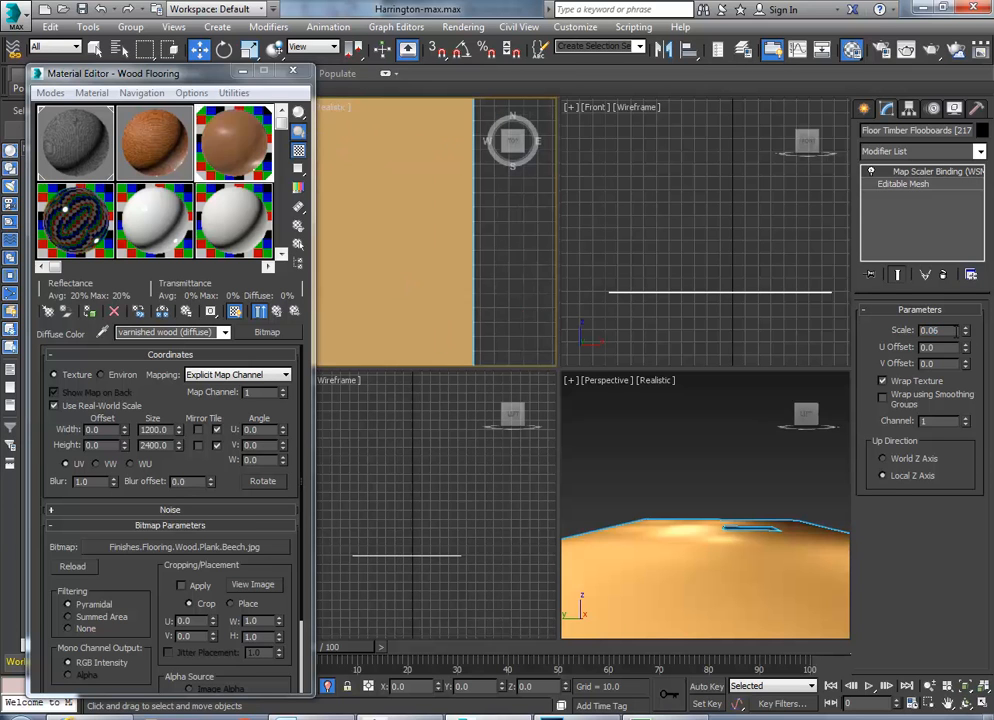
# - Set the floor's map scale to 0.1 and check the plank pattern around the floor opening in the Top view
pyautogui.moveTo(946, 330); pyautogui.dragTo(888, 329)
pyautogui.write('0.1')
pyautogui.press('Return')
pyautogui.moveTo(394, 272); pyautogui.dragTo(435, 275, button='middle')
pyautogui.scroll(-3, 420, 279)
pyautogui.scroll(-4, 452, 289)
pyautogui.scroll(5, 393, 273)
pyautogui.scroll(-3, 393, 273)
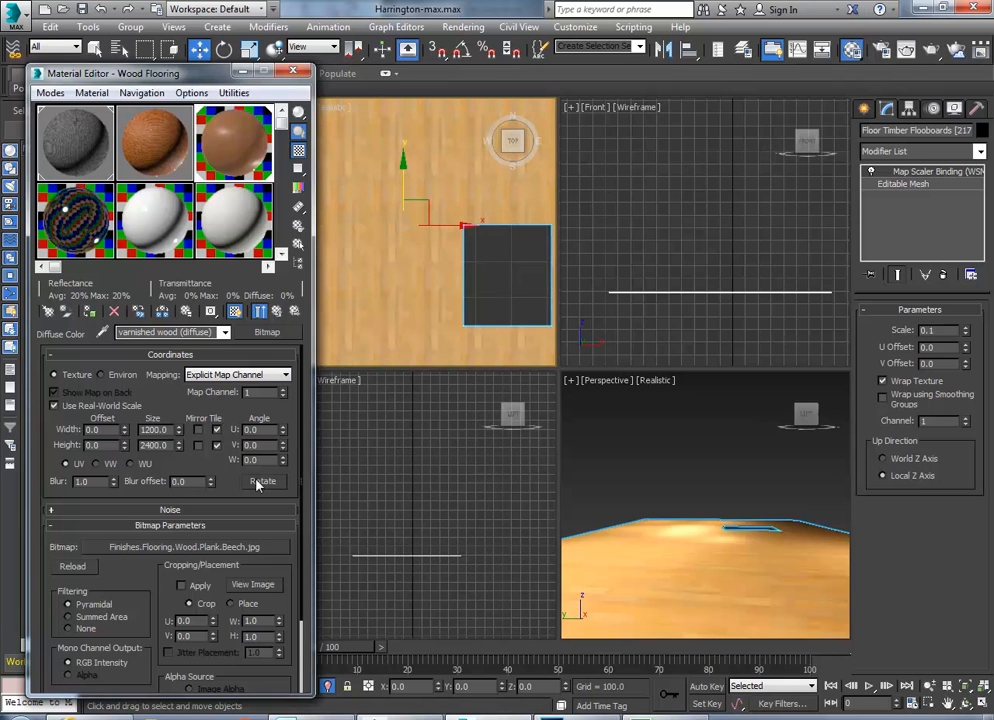
# - Check the source image of the original Wood Flooring material and look through the Harrington folder for it, leaving the image unchanged
pyautogui.click(143, 125)
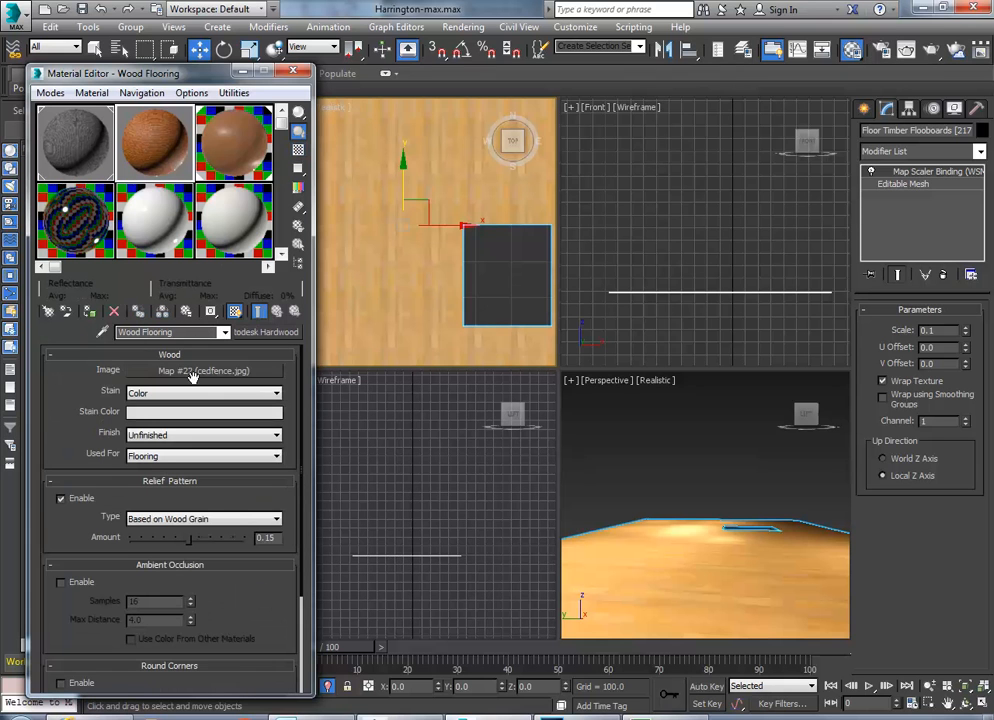
pyautogui.click(211, 318)
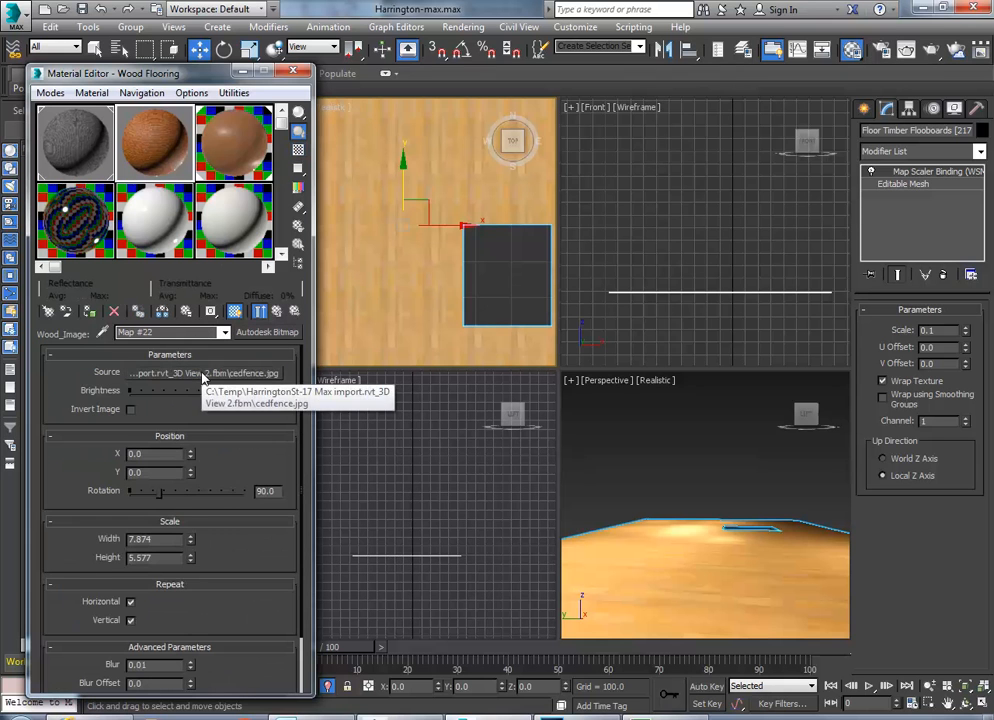
pyautogui.click(203, 373)
pyautogui.click(274, 167)
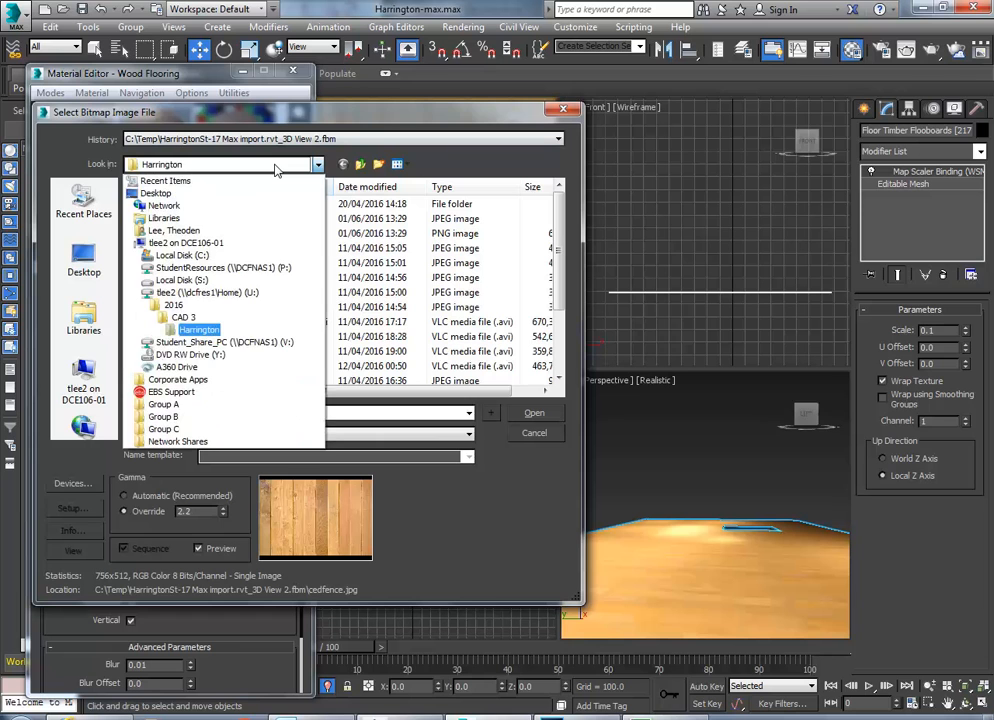
pyautogui.click(275, 167)
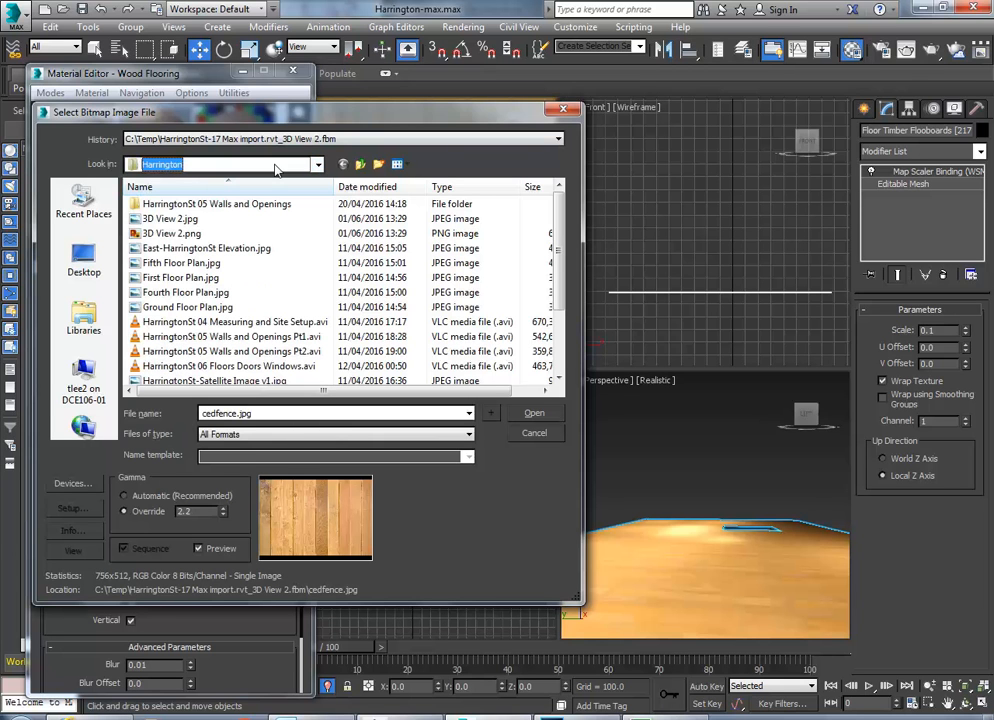
pyautogui.scroll(-2, 568, 338)
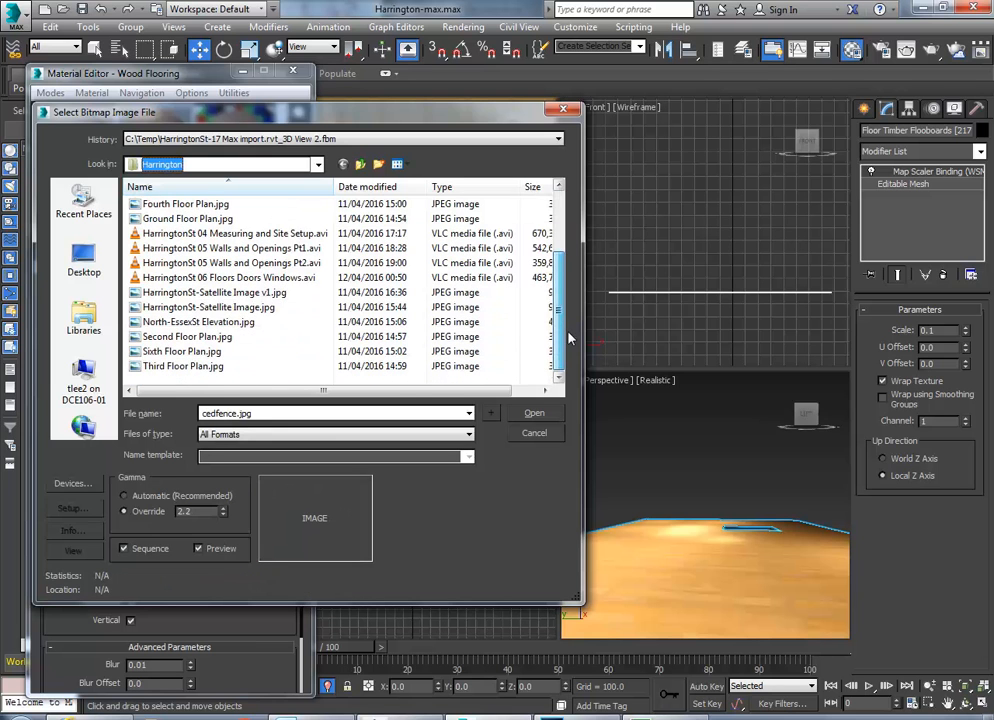
pyautogui.scroll(2, 568, 326)
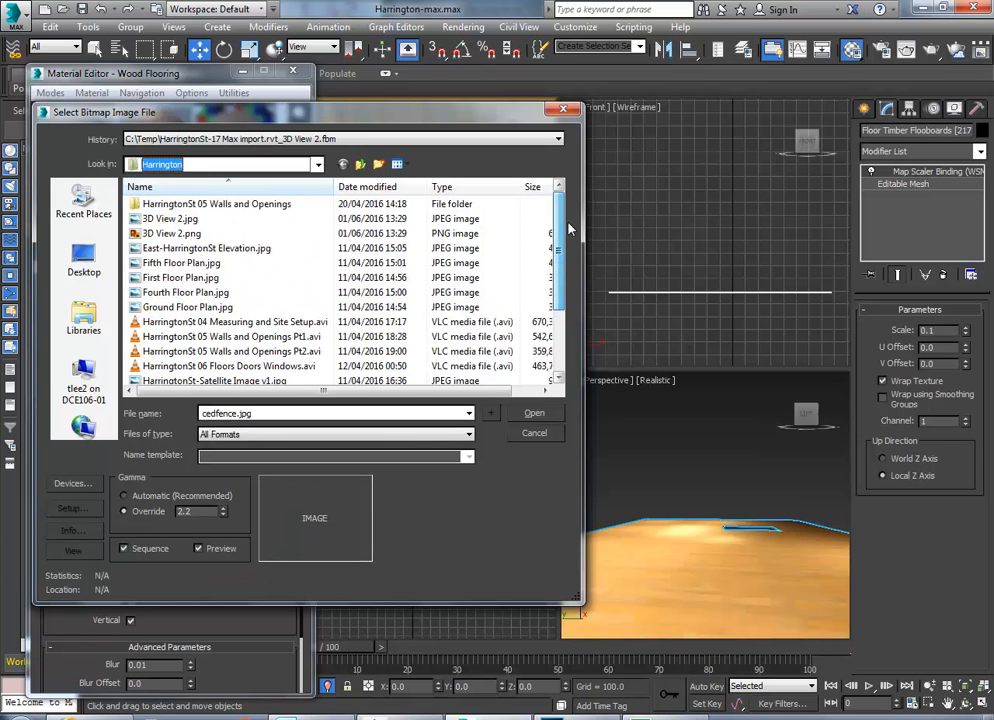
pyautogui.scroll(-2, 568, 240)
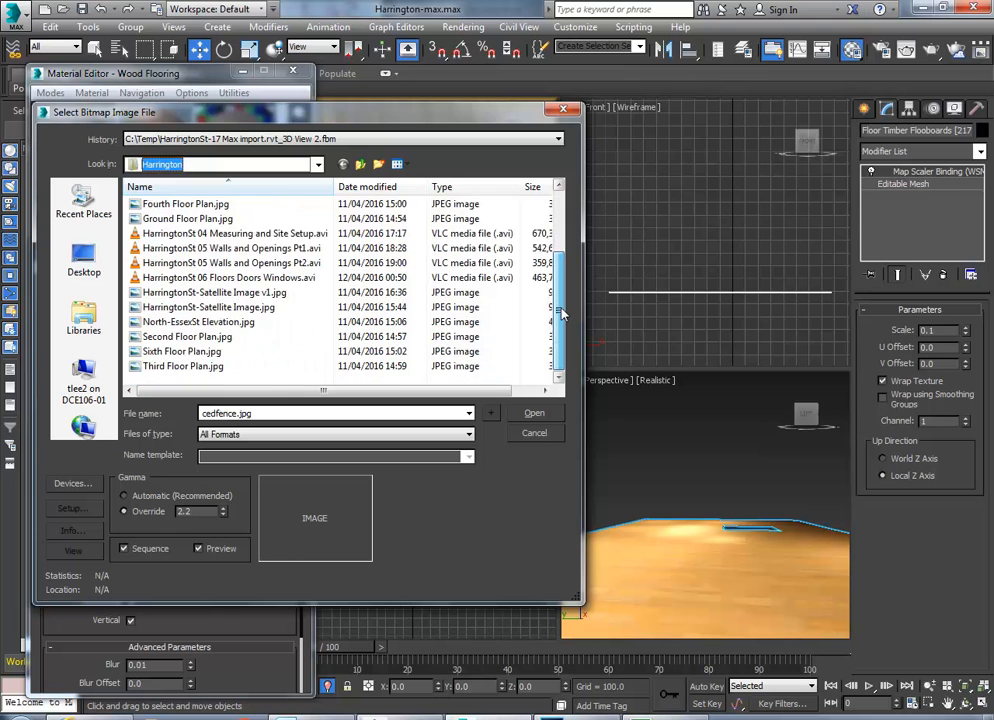
pyautogui.scroll(2, 568, 260)
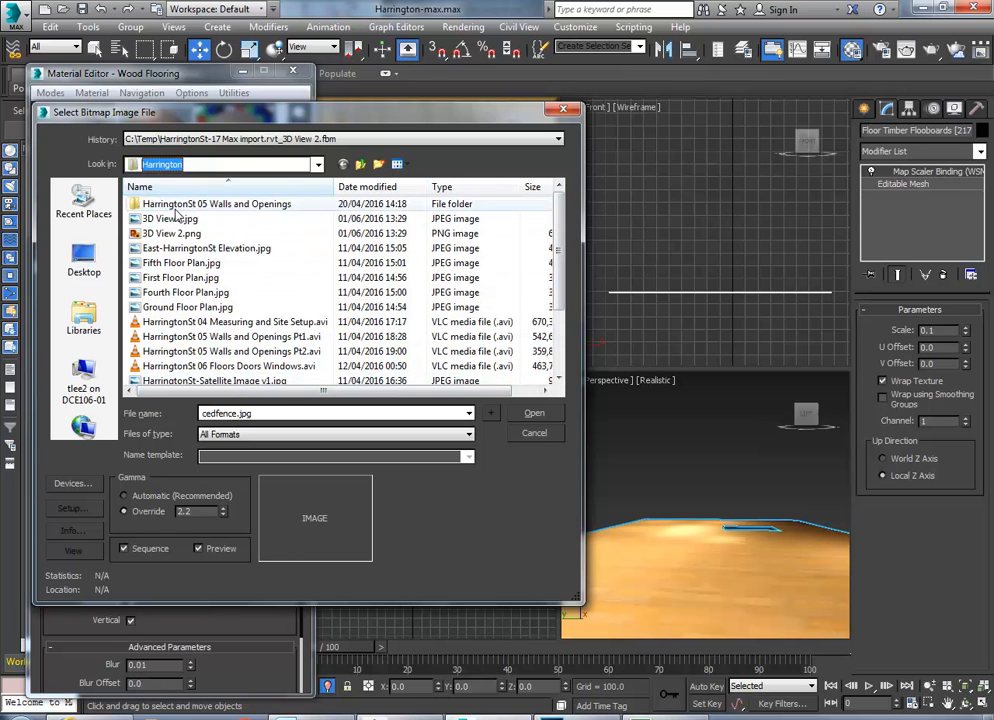
pyautogui.click(524, 435)
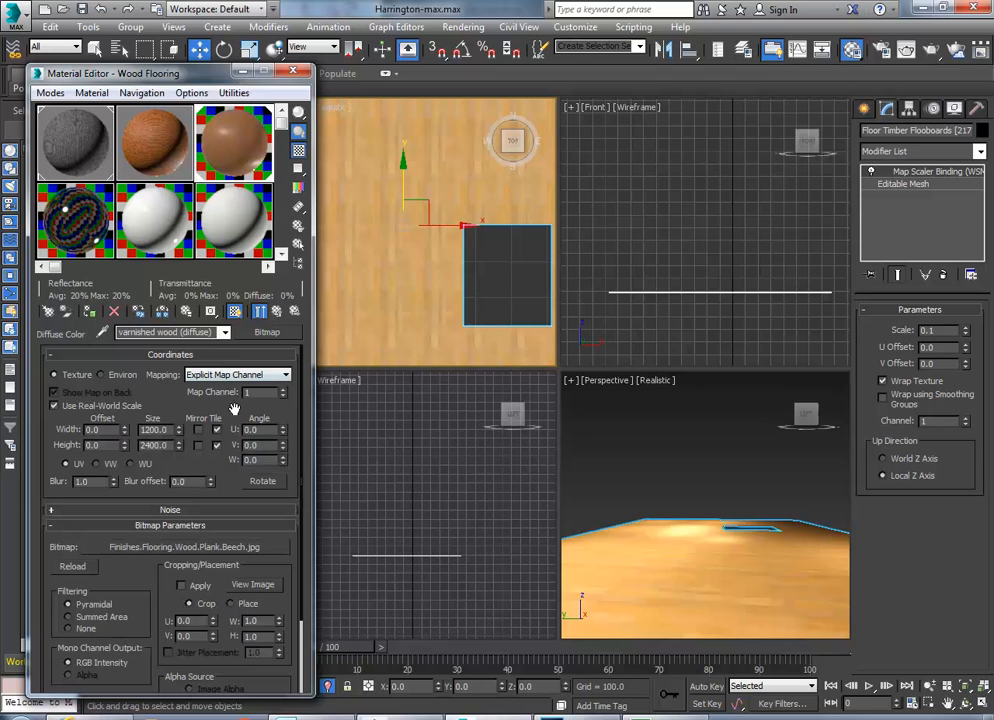
# - Open the bitmap selection for the varnished wood diffuse map and look through the 2016\CAD 3\Harrington folder on the U: drive
pyautogui.click(217, 548)
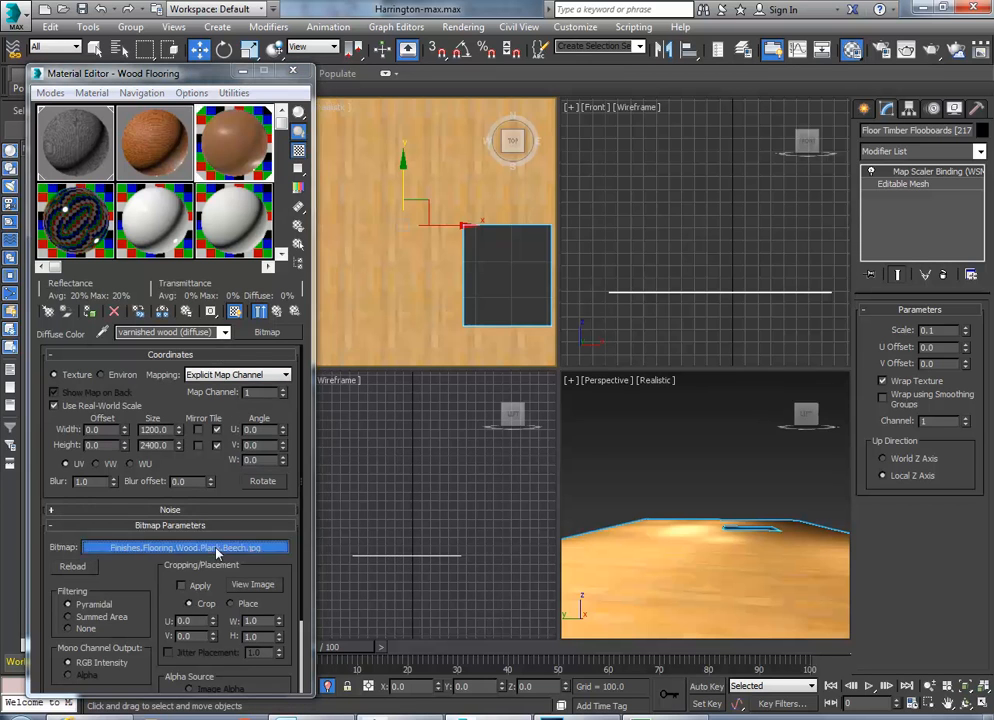
pyautogui.click(312, 164)
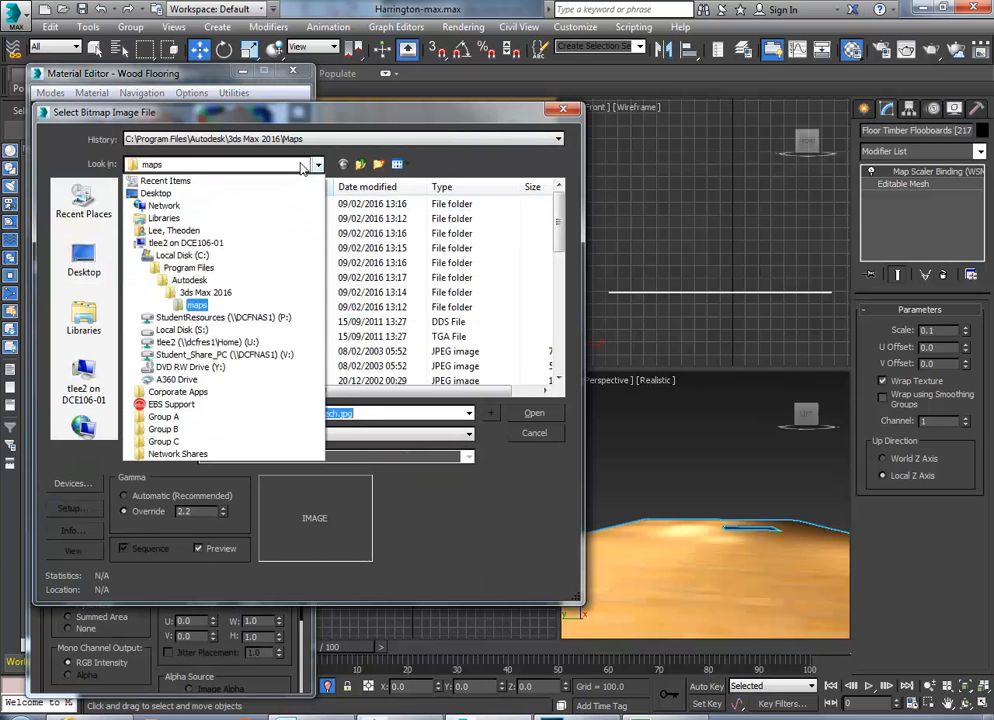
pyautogui.click(222, 342)
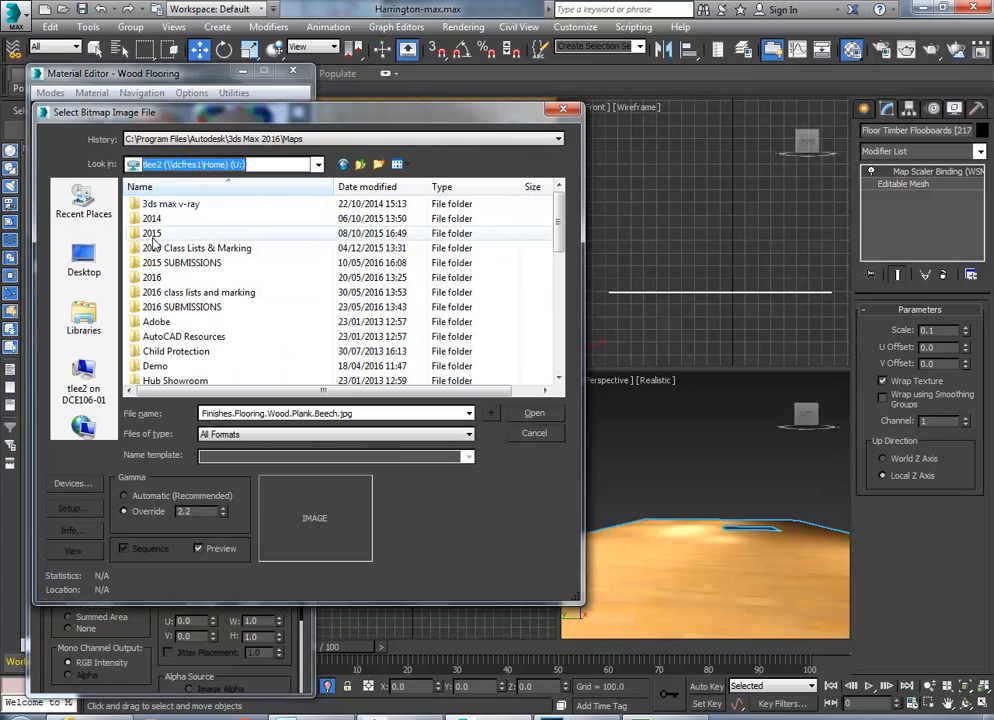
pyautogui.doubleClick(151, 277)
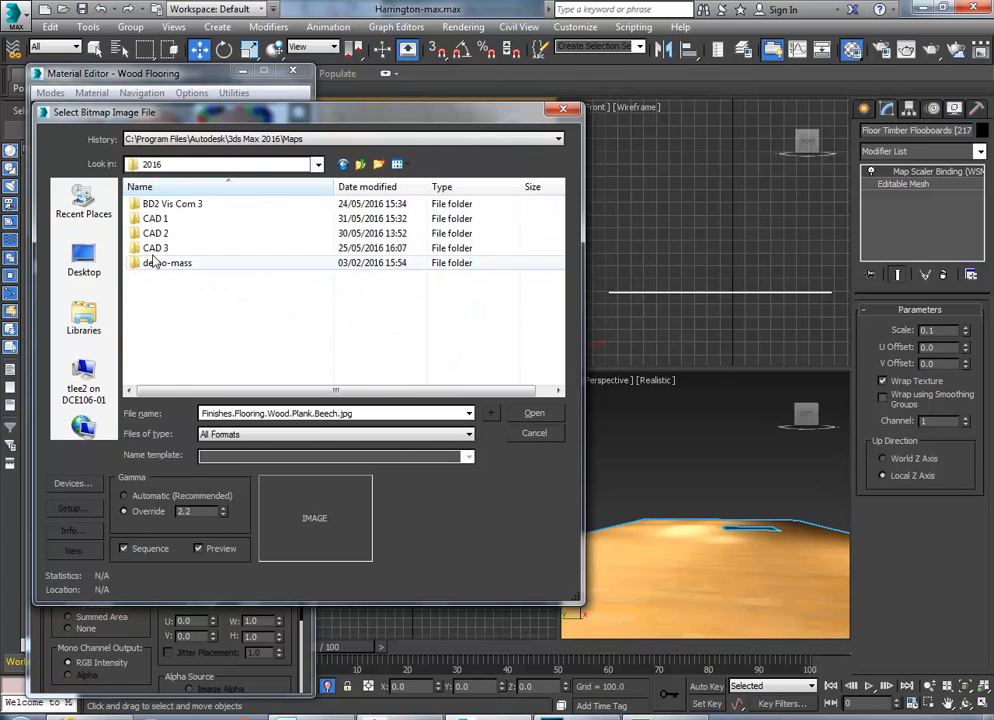
pyautogui.doubleClick(149, 253)
pyautogui.doubleClick(152, 203)
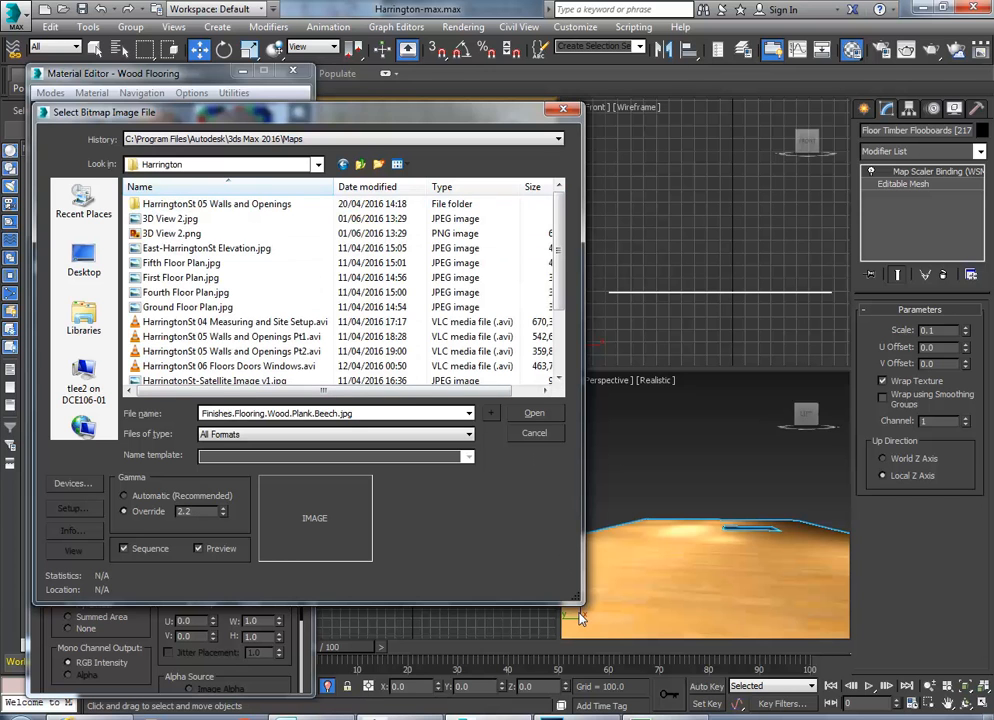
pyautogui.moveTo(568, 611); pyautogui.dragTo(755, 697)
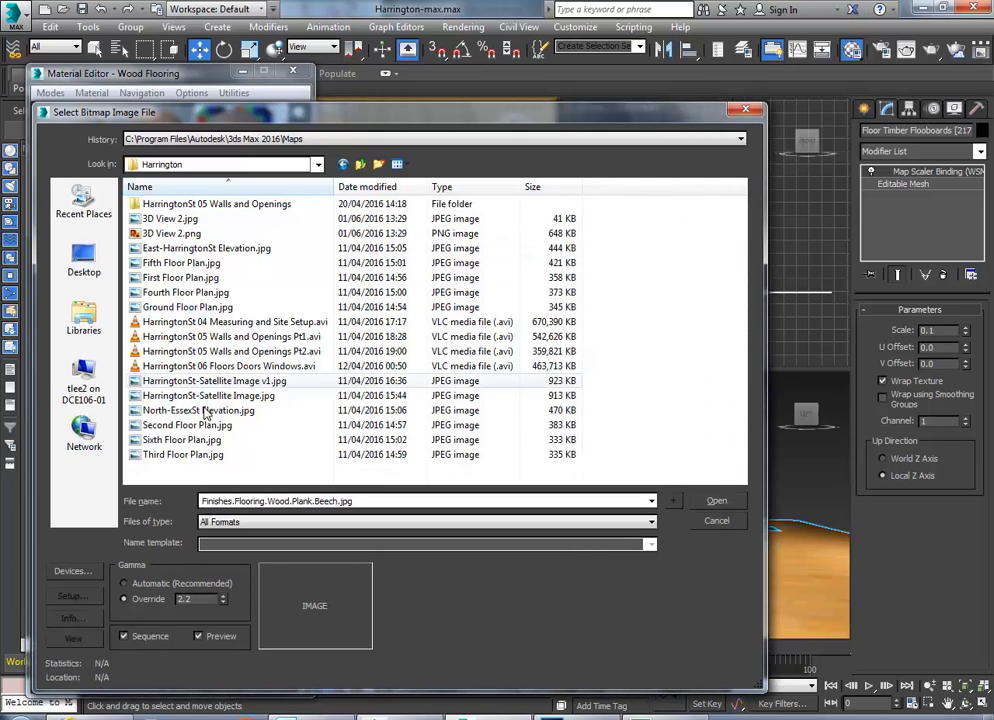
# - Browse to the EDU_DC_InteriorDesign\Material Images folder on the P: drive for the diffuse bitmap
pyautogui.click(317, 164)
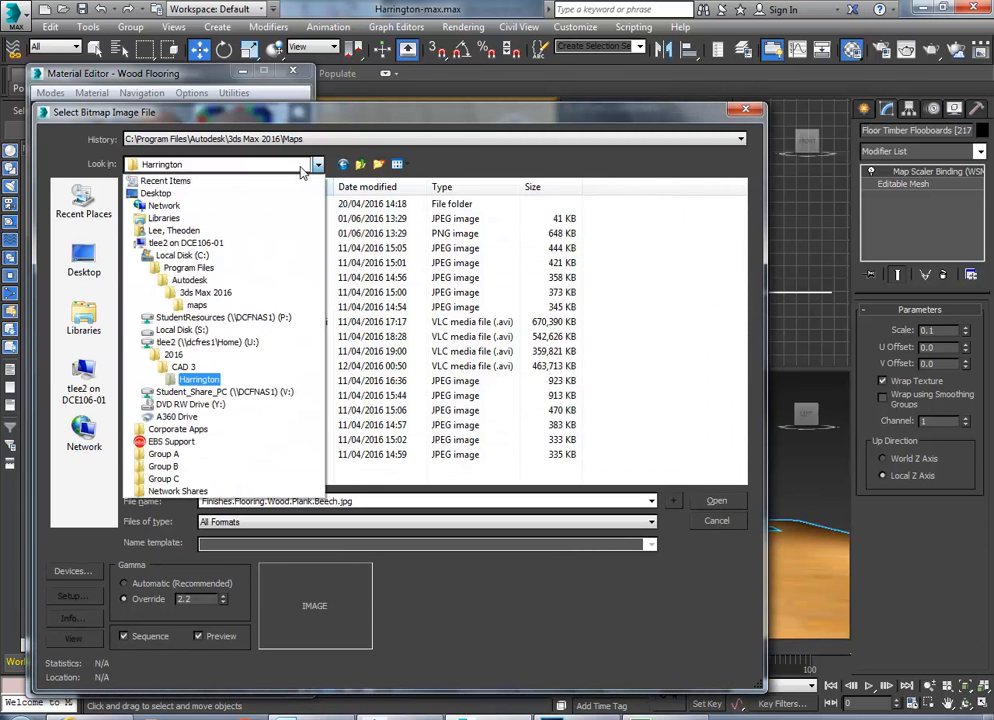
pyautogui.click(190, 251)
pyautogui.doubleClick(190, 307)
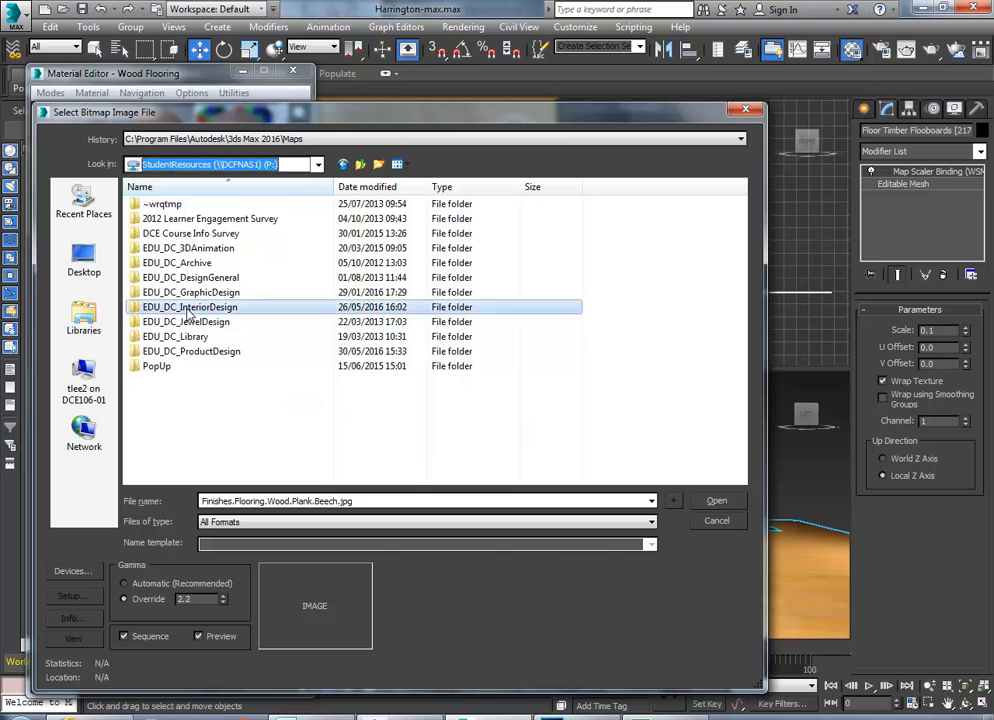
pyautogui.click(180, 381)
pyautogui.scroll(-4, 178, 400)
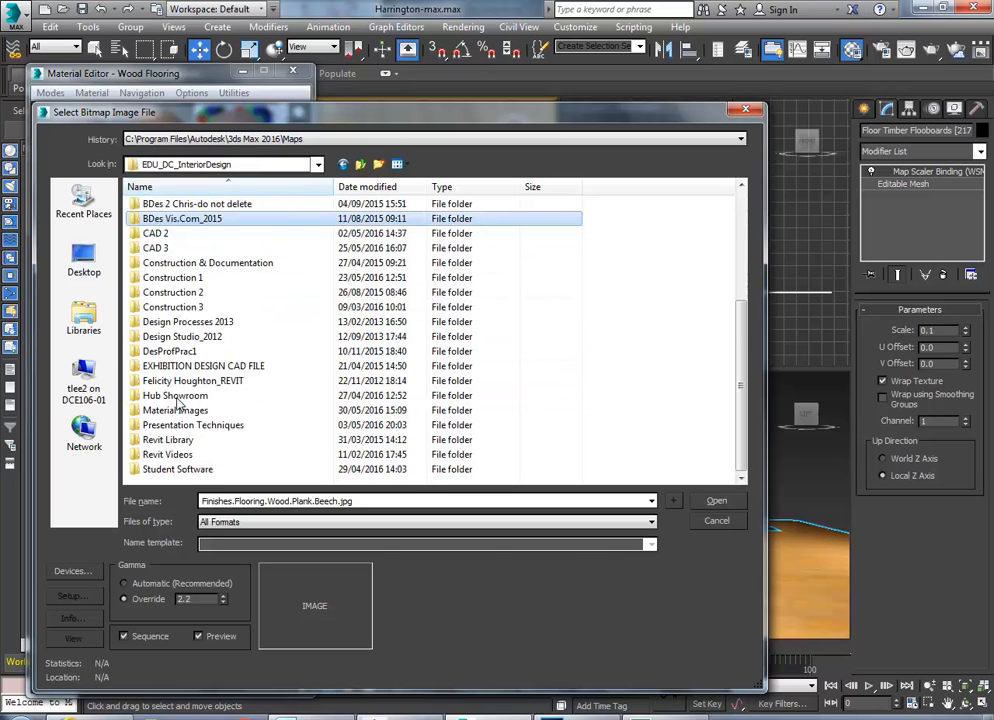
pyautogui.doubleClick(170, 412)
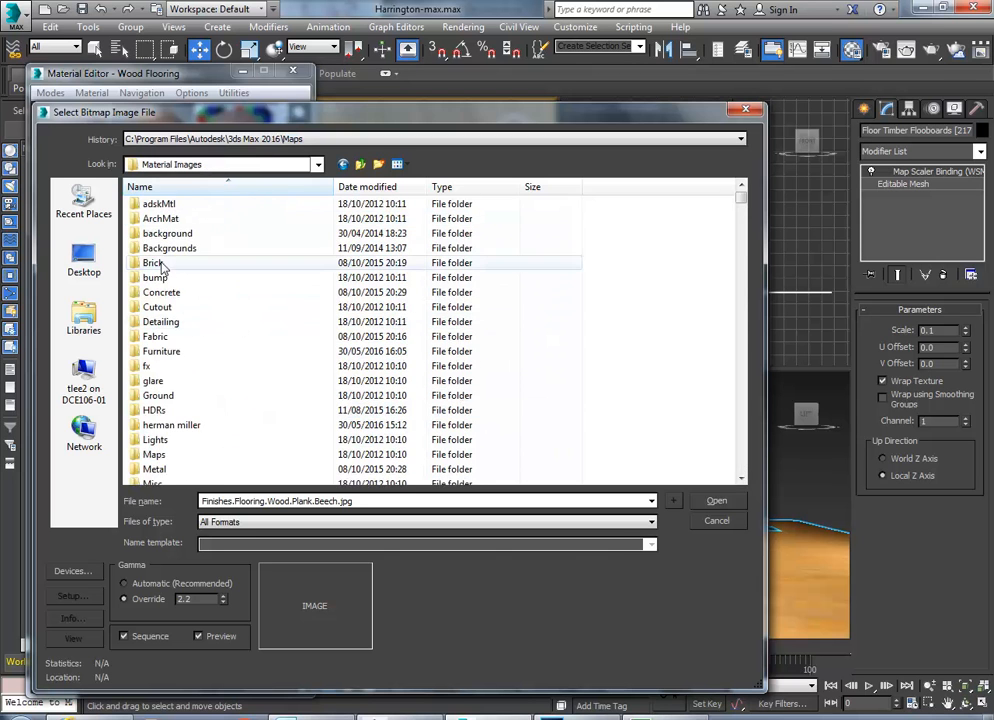
# - Look through the loose image files in the Material Images folder for a wood plank texture, previewing several
pyautogui.moveTo(740, 200); pyautogui.dragTo(745, 246)
pyautogui.click(180, 277)
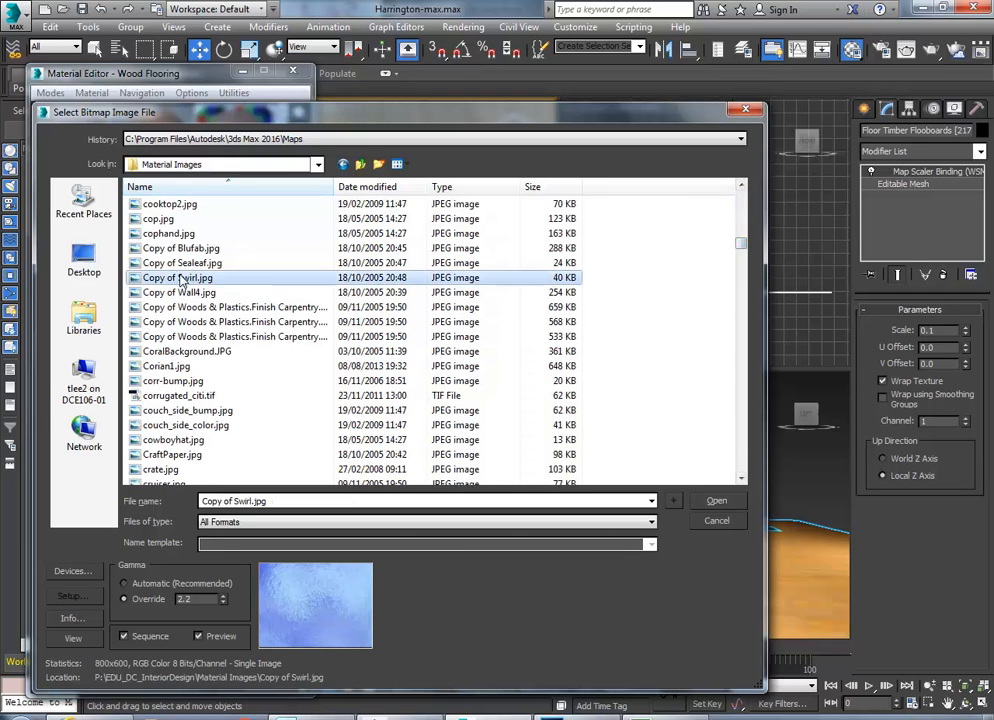
pyautogui.scroll(5, 181, 281)
pyautogui.scroll(2, 178, 284)
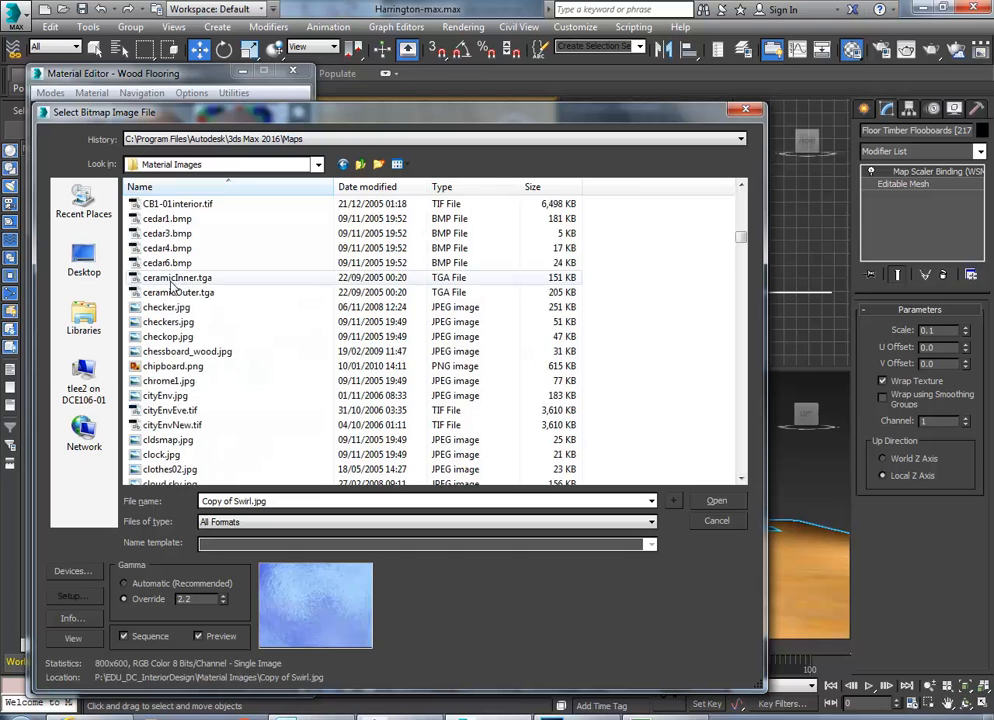
pyautogui.click(168, 288)
pyautogui.scroll(2, 168, 290)
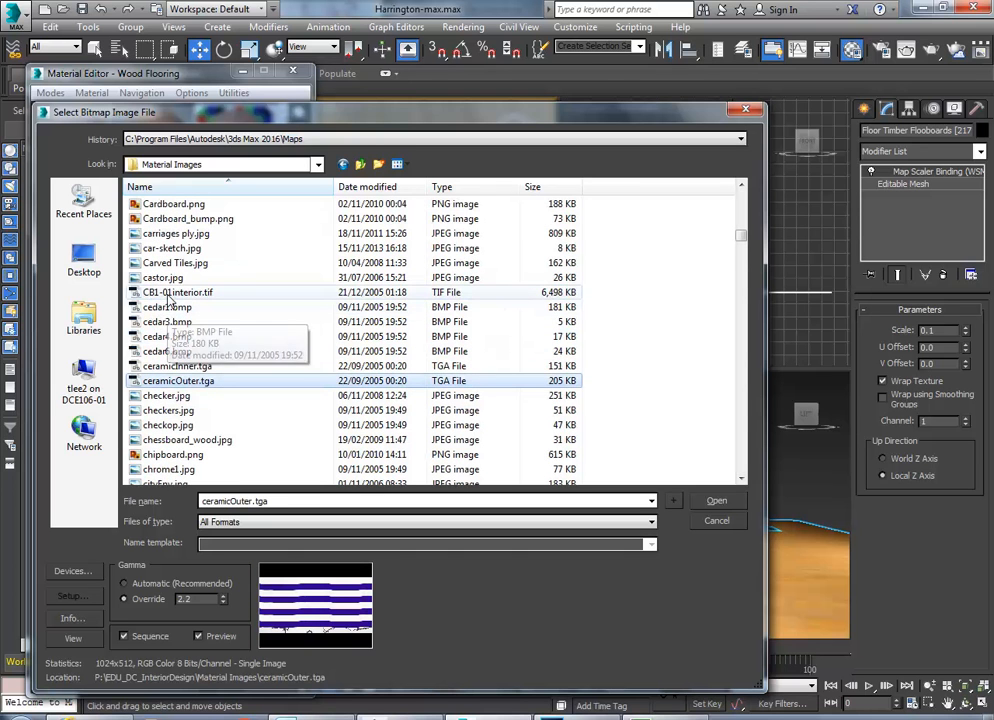
pyautogui.click(180, 220)
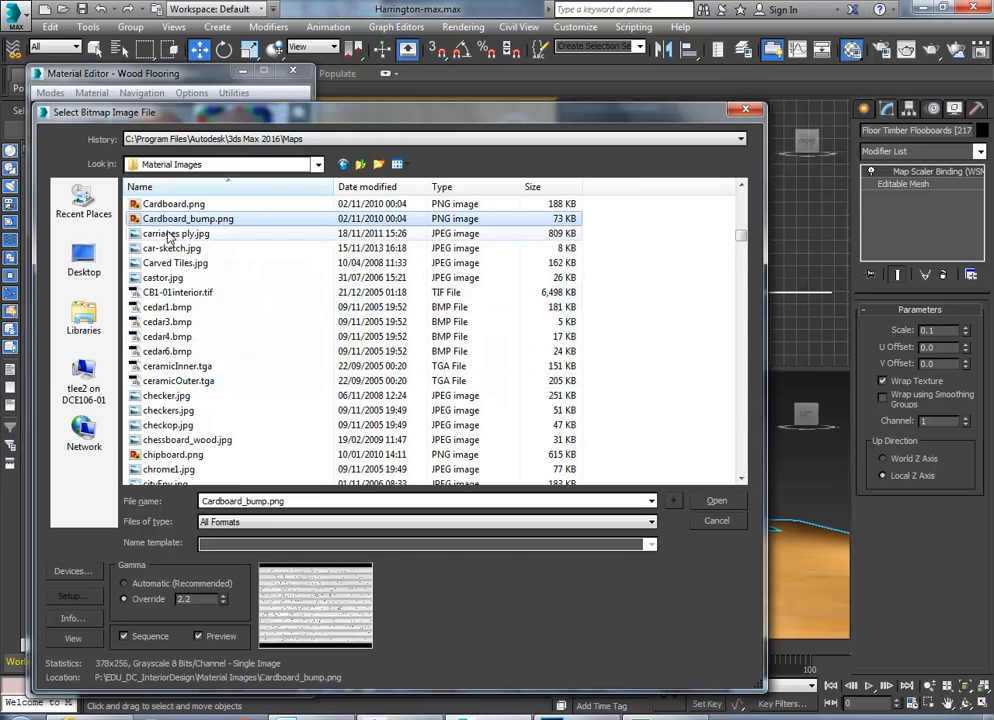
pyautogui.click(178, 441)
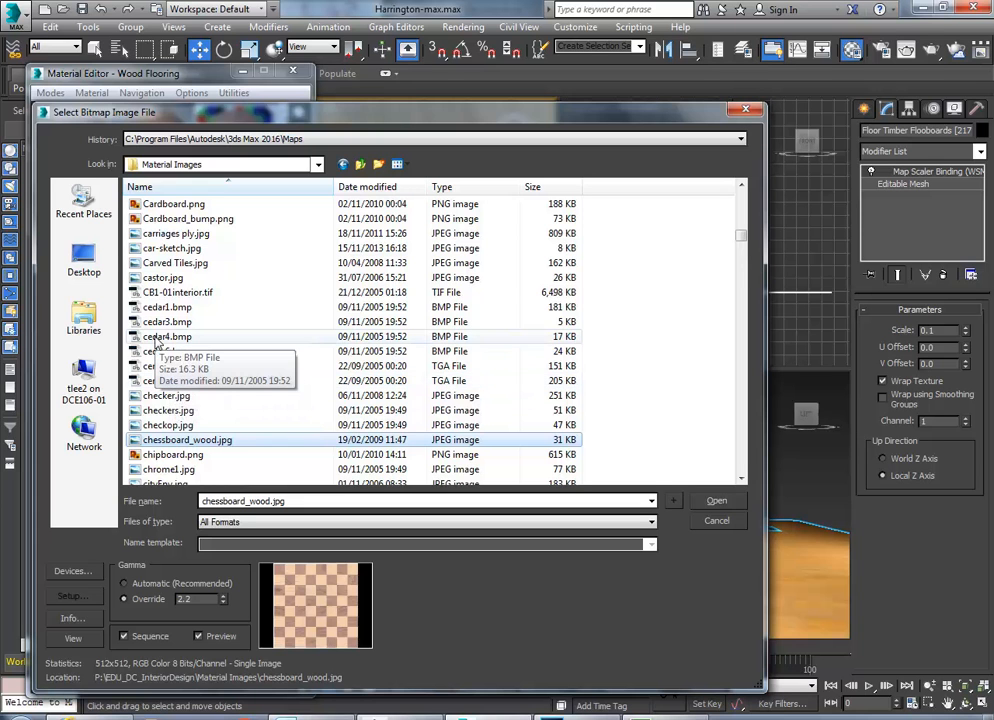
pyautogui.scroll(-2, 143, 341)
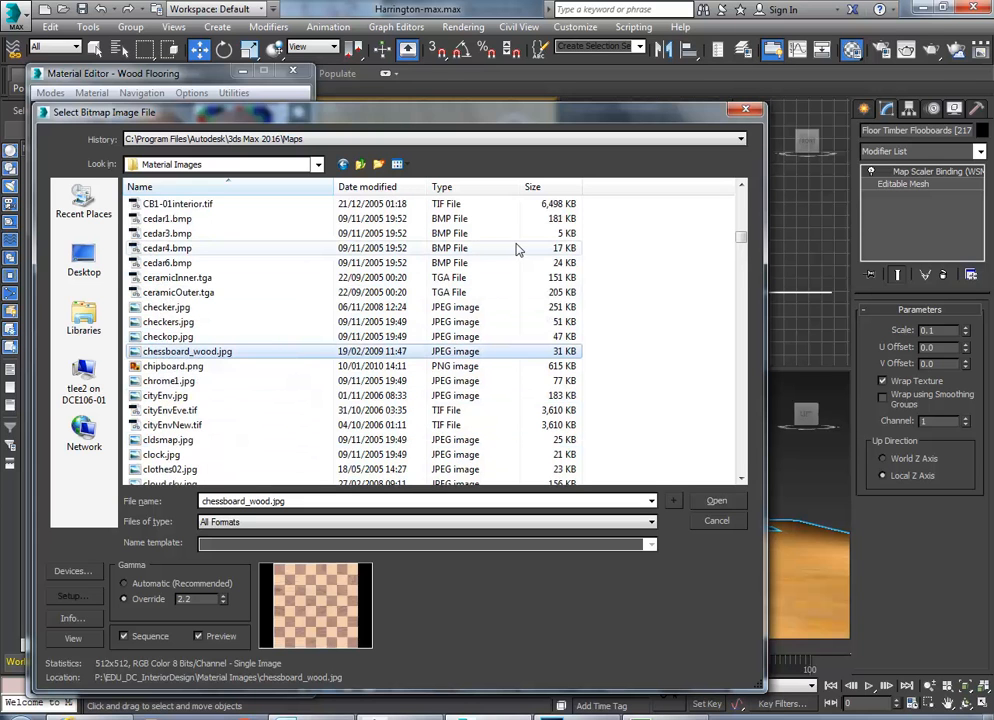
# - Open the Wood subfolder of Material Images
pyautogui.click(318, 164)
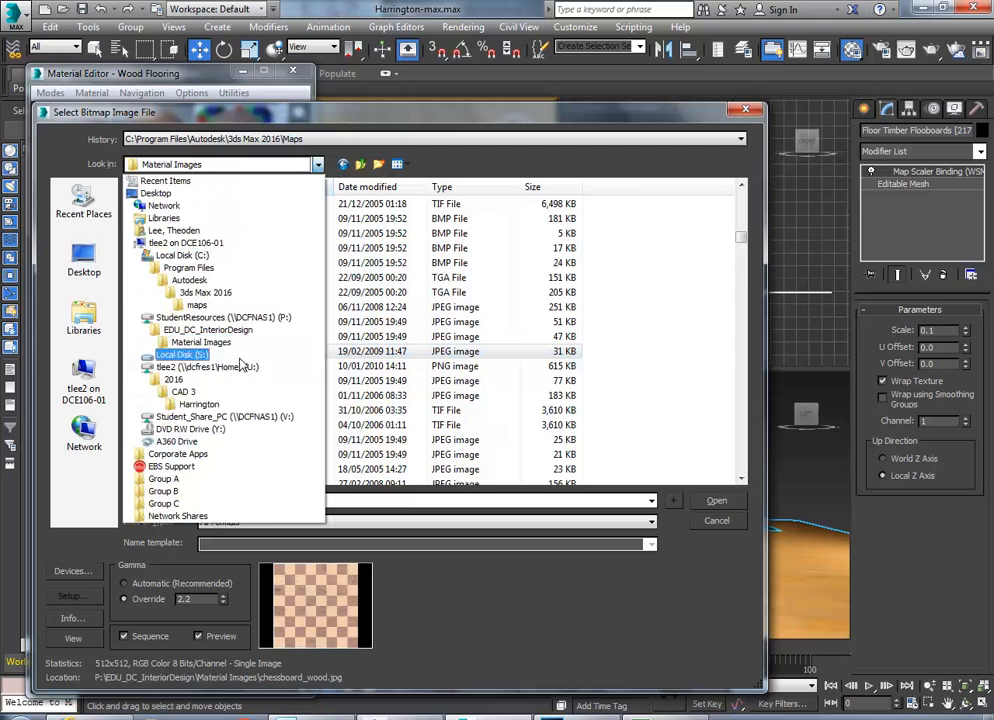
pyautogui.click(211, 345)
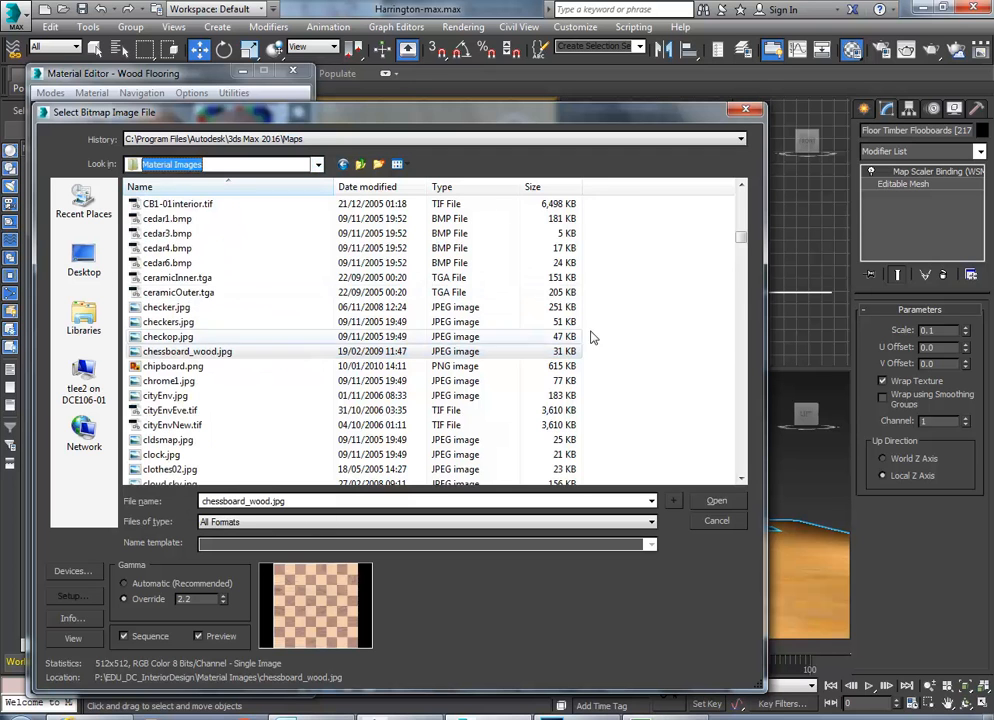
pyautogui.moveTo(743, 238); pyautogui.dragTo(723, 216)
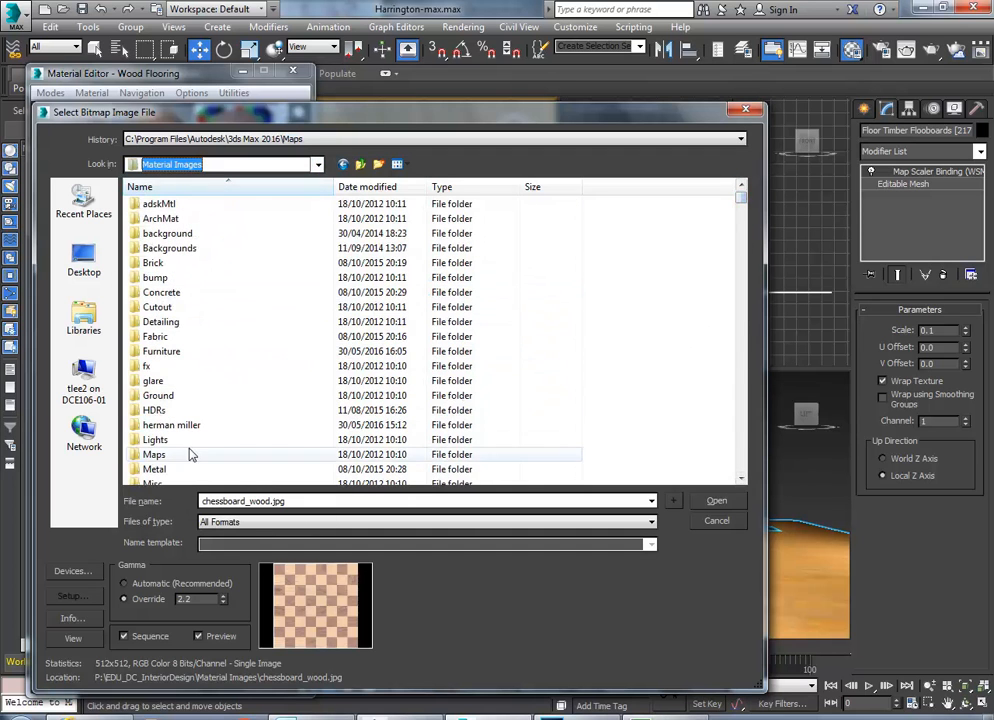
pyautogui.scroll(-6, 149, 427)
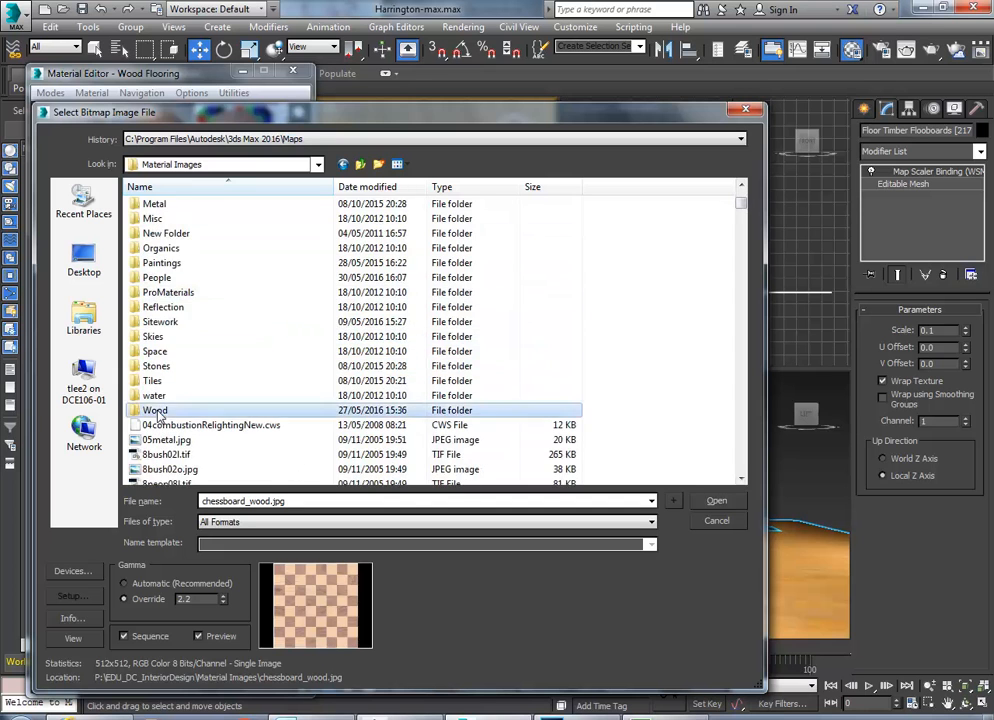
pyautogui.doubleClick(155, 410)
# - Load cedfence.jpg as the varnished wood diffuse bitmap and set its W angle to 90
pyautogui.click(194, 339)
pyautogui.scroll(-15, 197, 345)
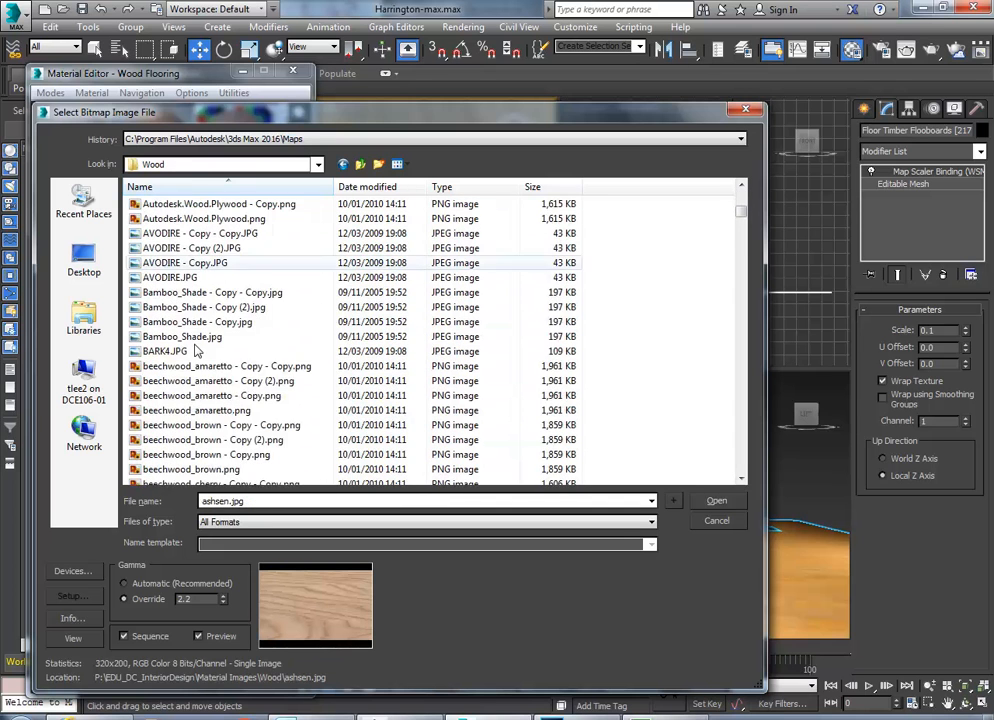
pyautogui.scroll(-4, 197, 350)
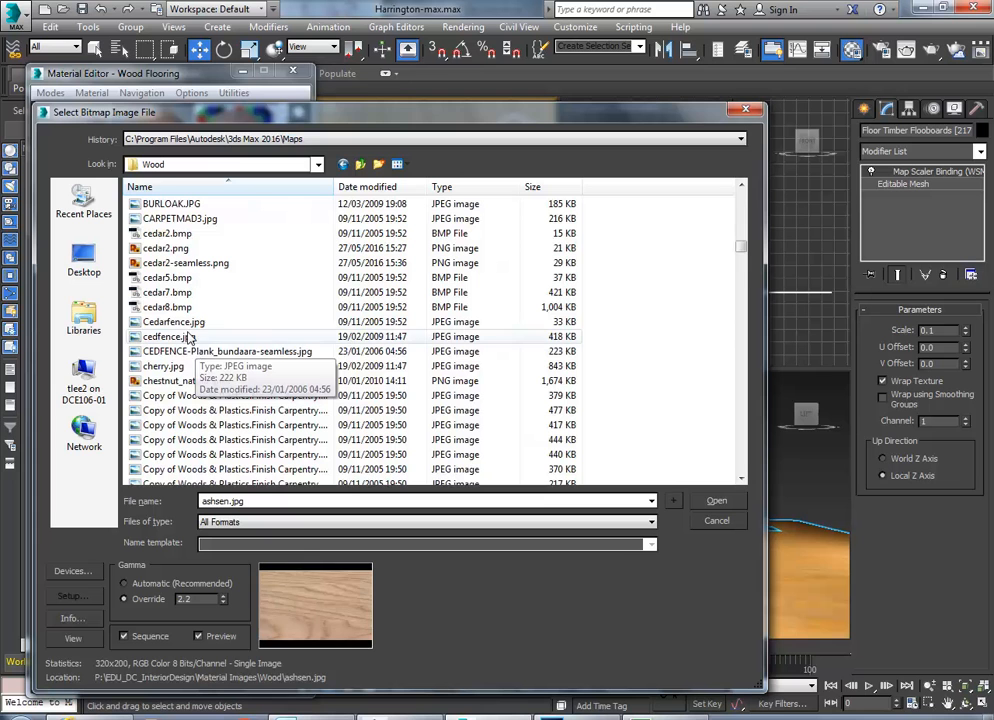
pyautogui.click(190, 337)
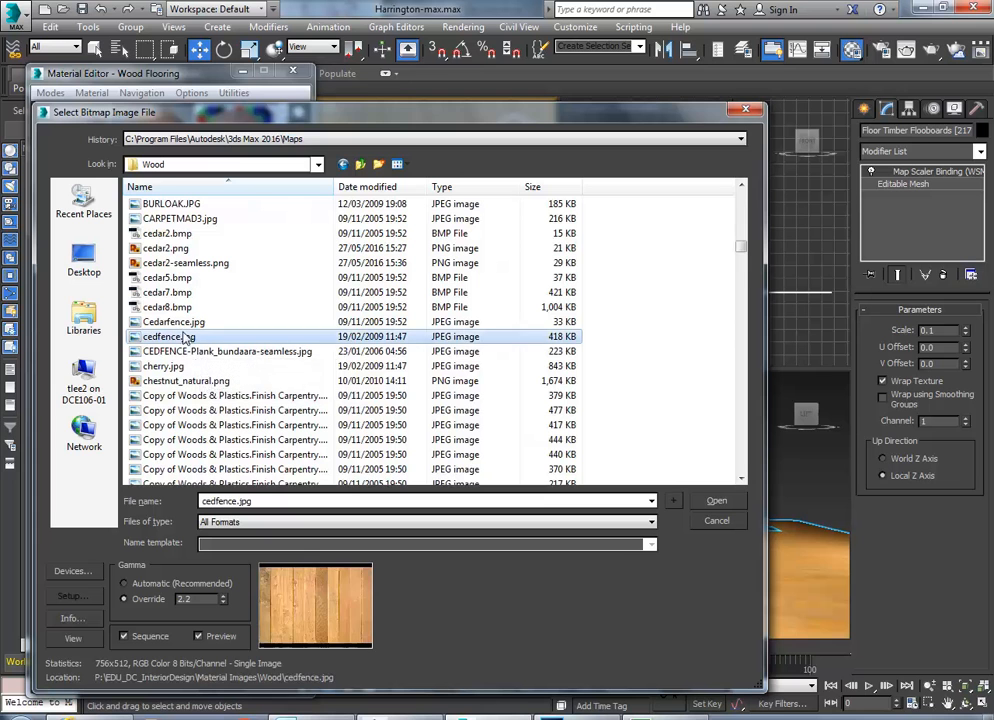
pyautogui.click(718, 502)
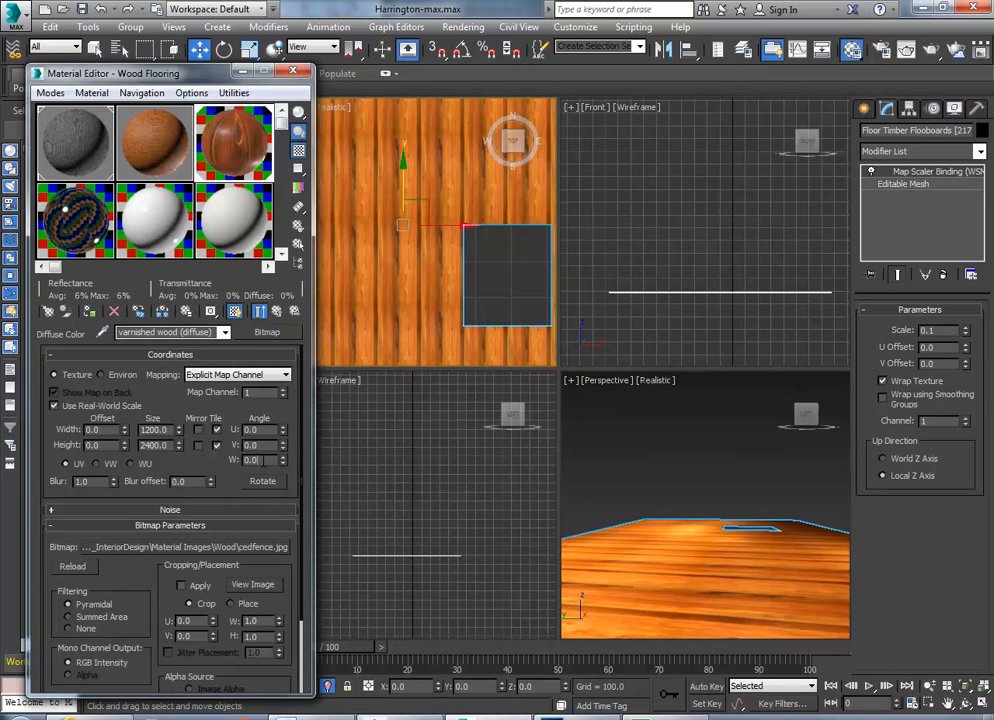
pyautogui.press('Return')
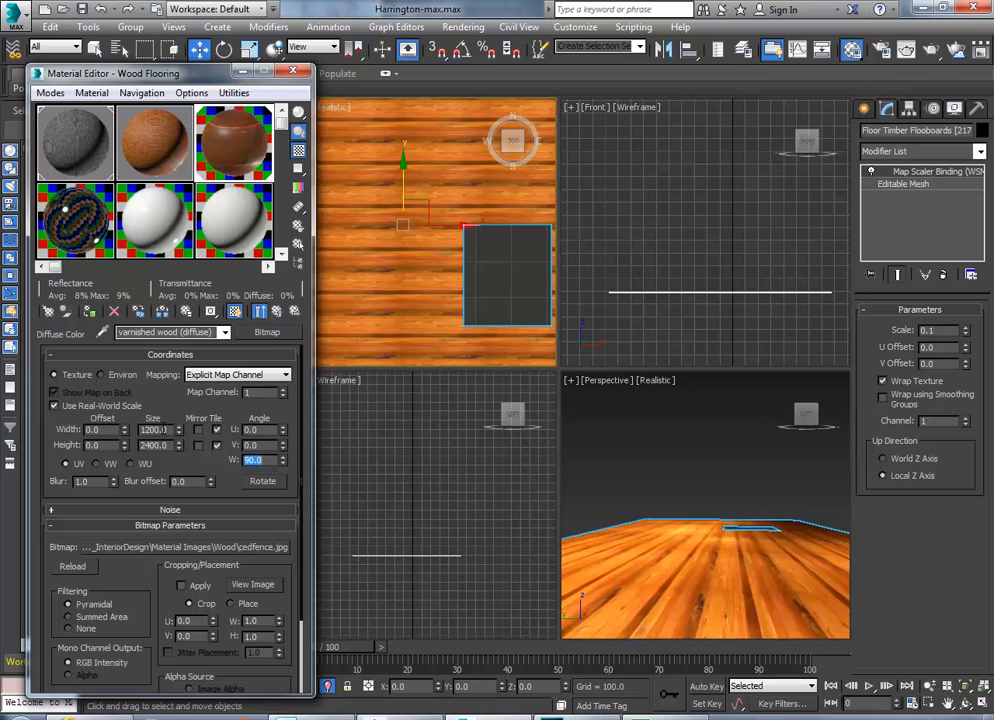
# - Set the Map Scaler scale on the timber floor to 0.15 and close the Material Editor
pyautogui.click(944, 329)
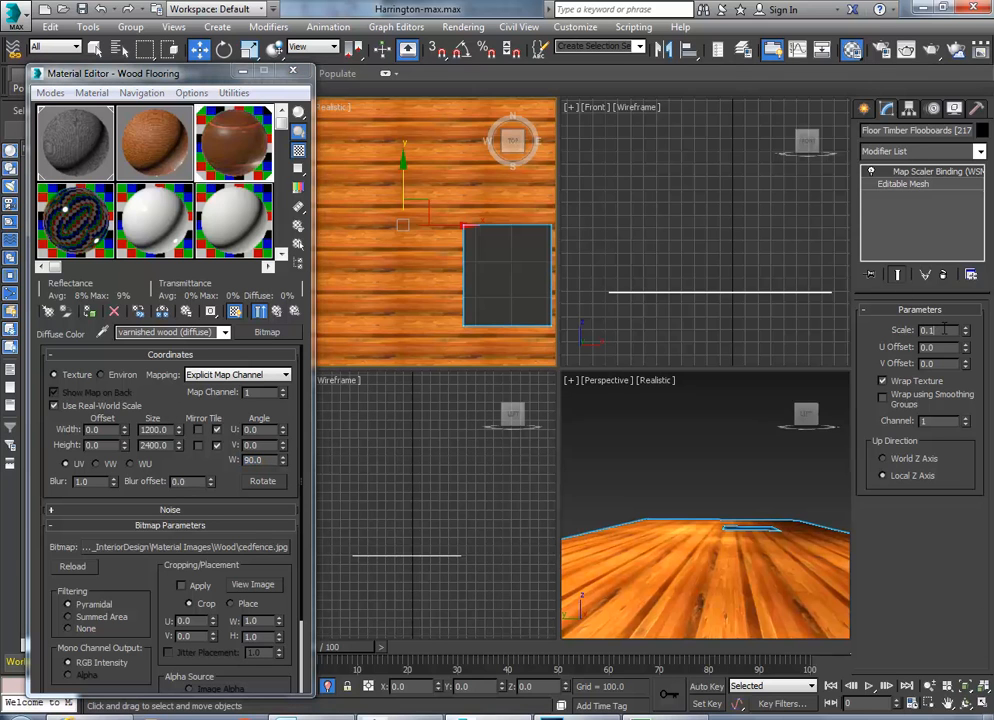
pyautogui.press('Return')
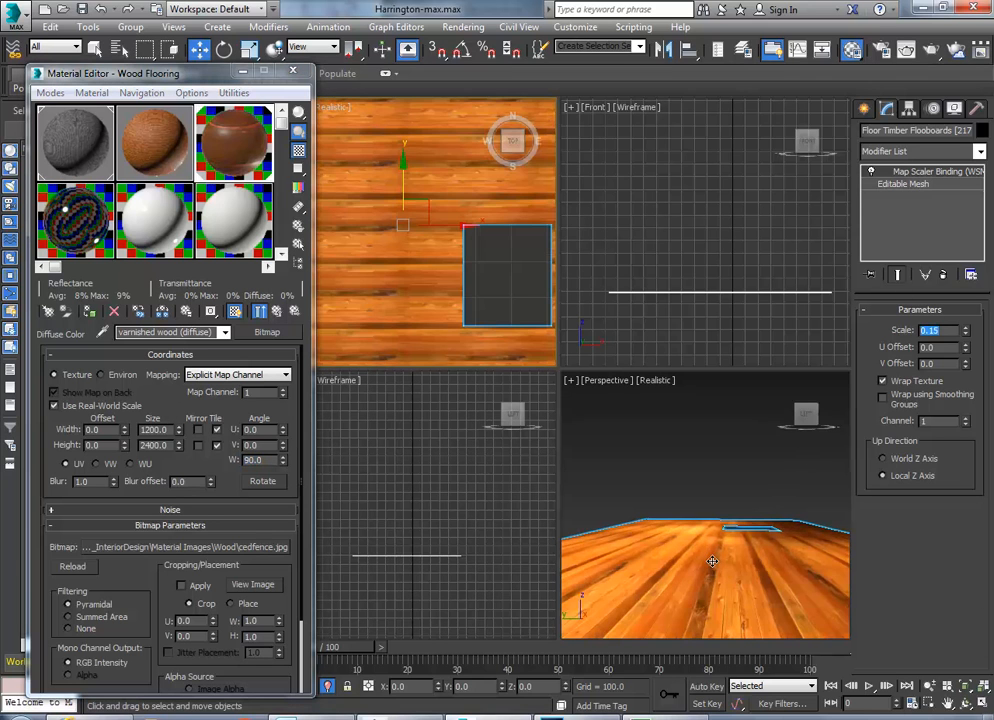
pyautogui.click(293, 71)
# - Restore the perspective viewport to the 3D View 2 camera, end the floor's isolation, and maximize the camera view
pyautogui.rightClick(674, 467)
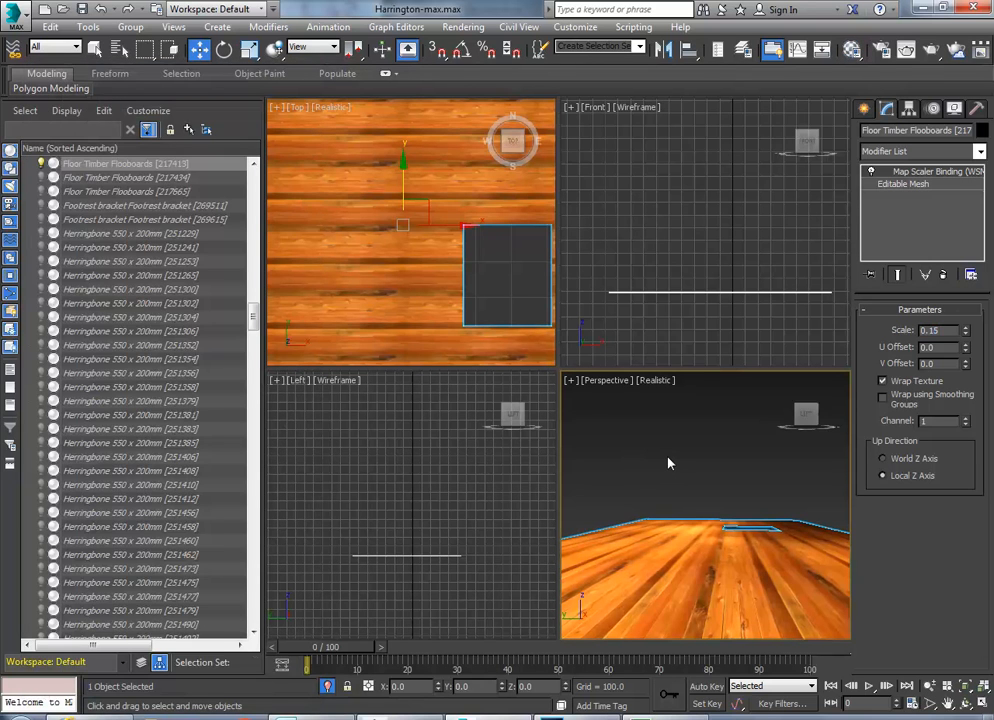
pyautogui.press('c')
pyautogui.rightClick(669, 463)
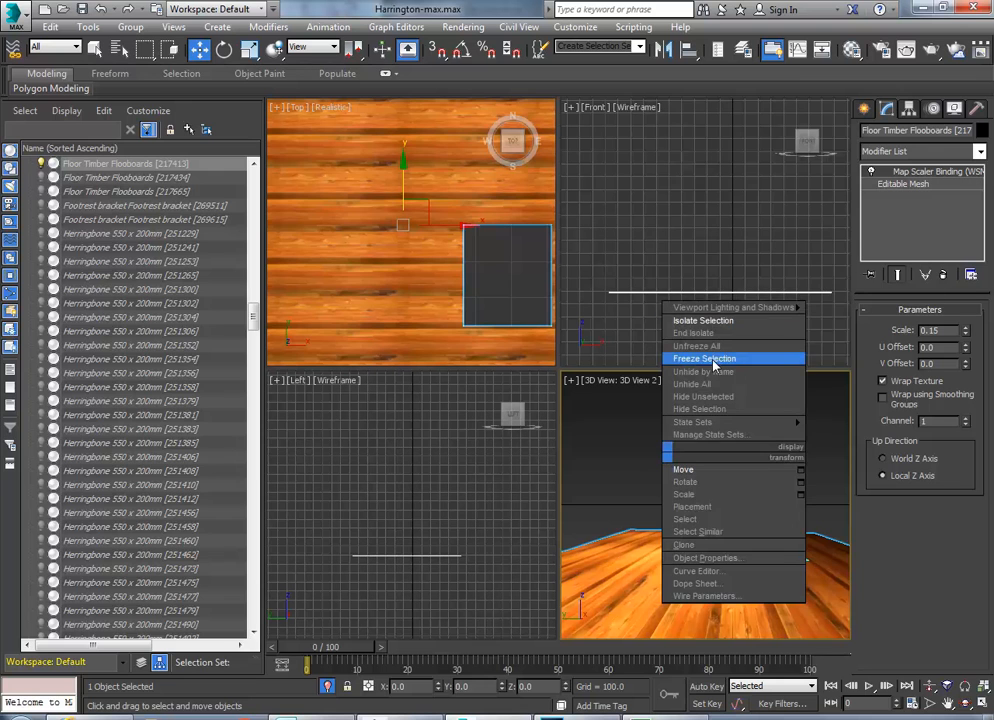
pyautogui.click(695, 332)
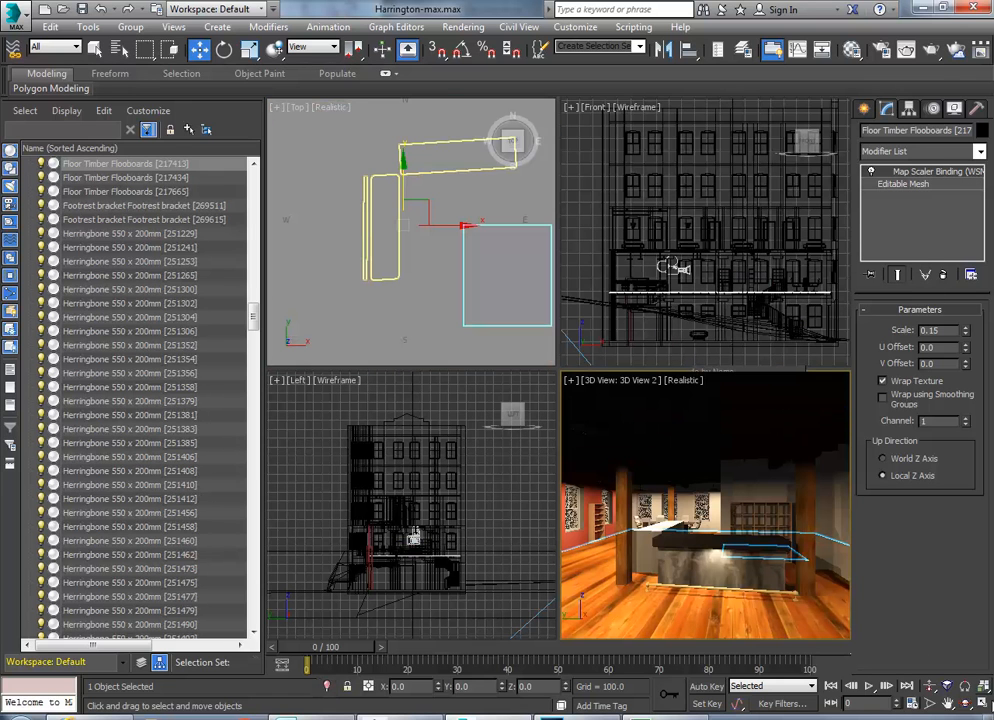
pyautogui.click(983, 706)
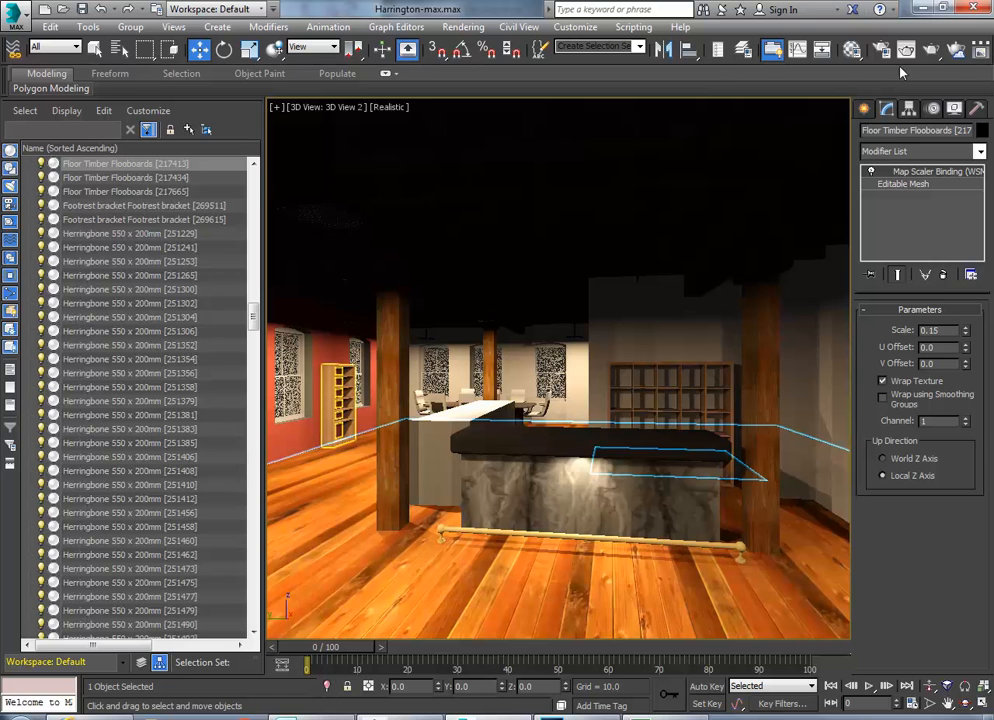
# - Render the 3D View 2 camera, moving the frame window and mental ray message window apart to show the image
pyautogui.click(928, 55)
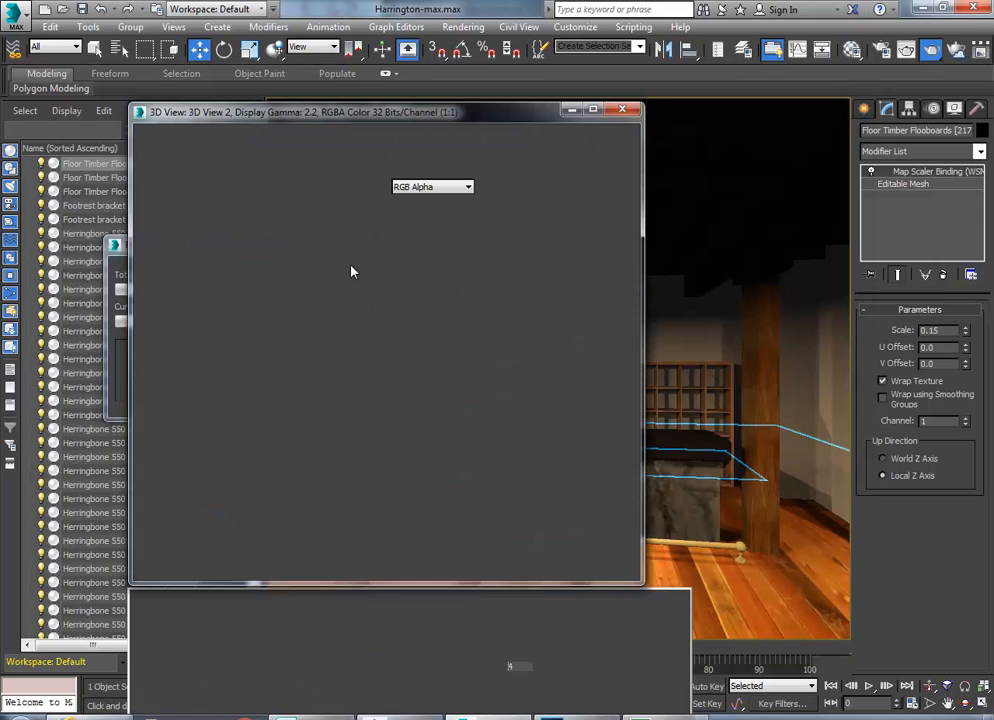
pyautogui.moveTo(380, 110); pyautogui.dragTo(290, 25)
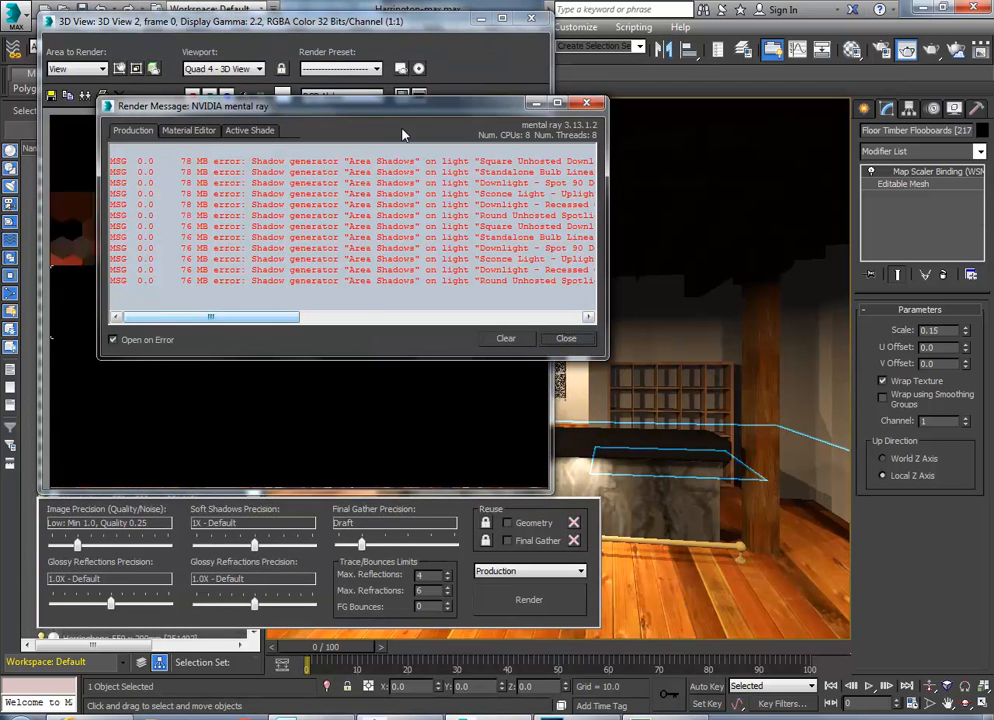
pyautogui.moveTo(383, 110); pyautogui.dragTo(649, 67)
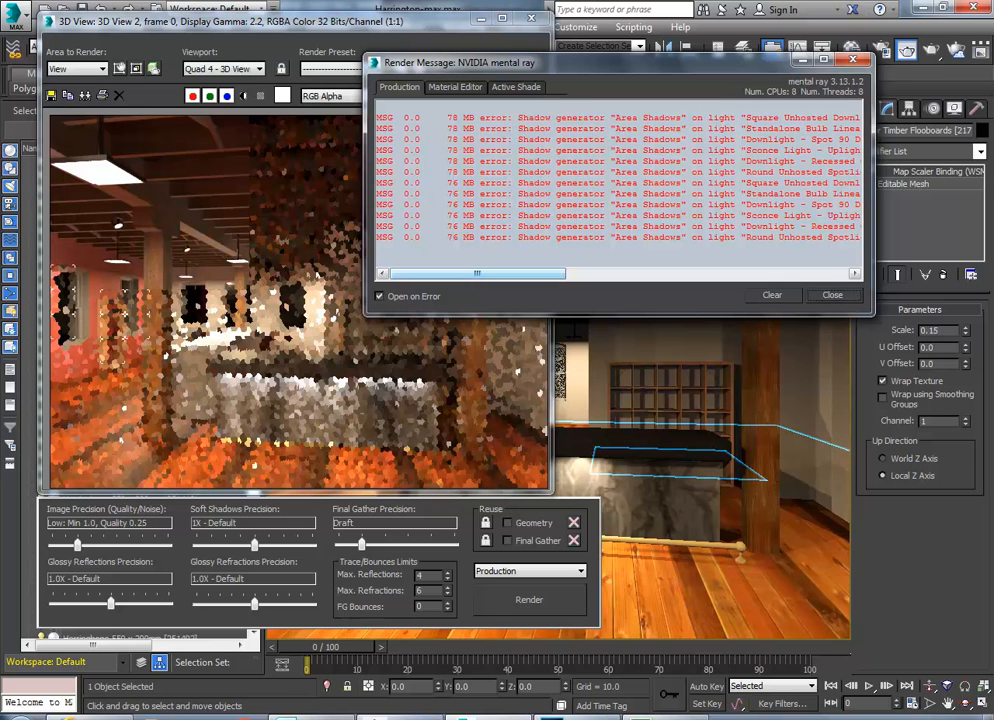
# - Switch to HarringtonSt-17 Max import.rvt in Revit, close the Rendering dialog, and open the Level 1 FFL floor plan
pyautogui.click(401, 717)
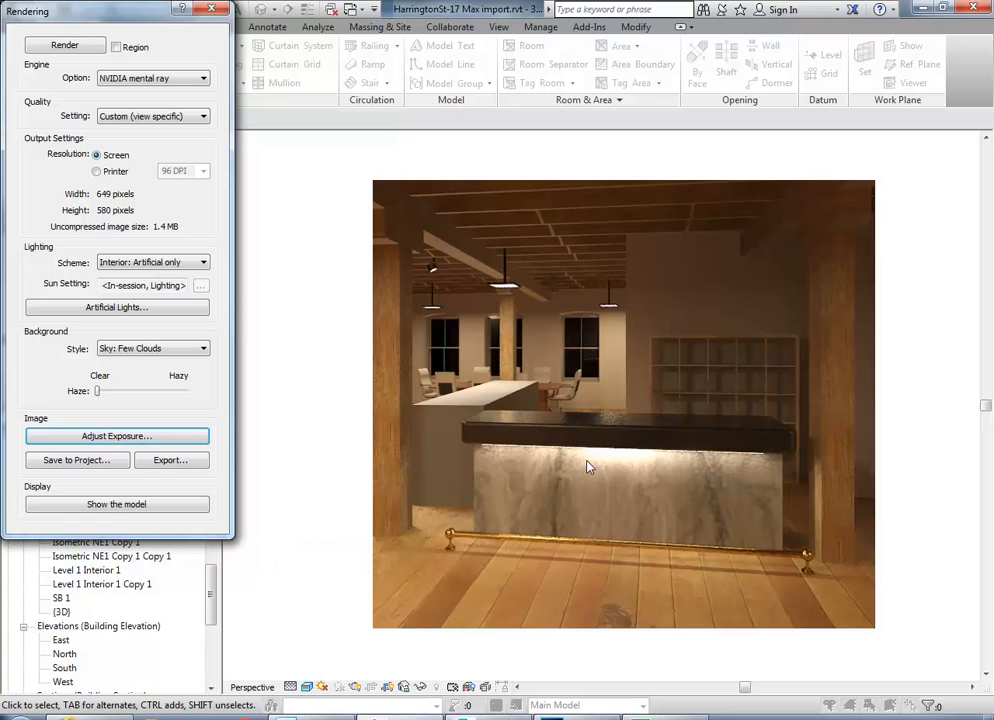
pyautogui.click(212, 9)
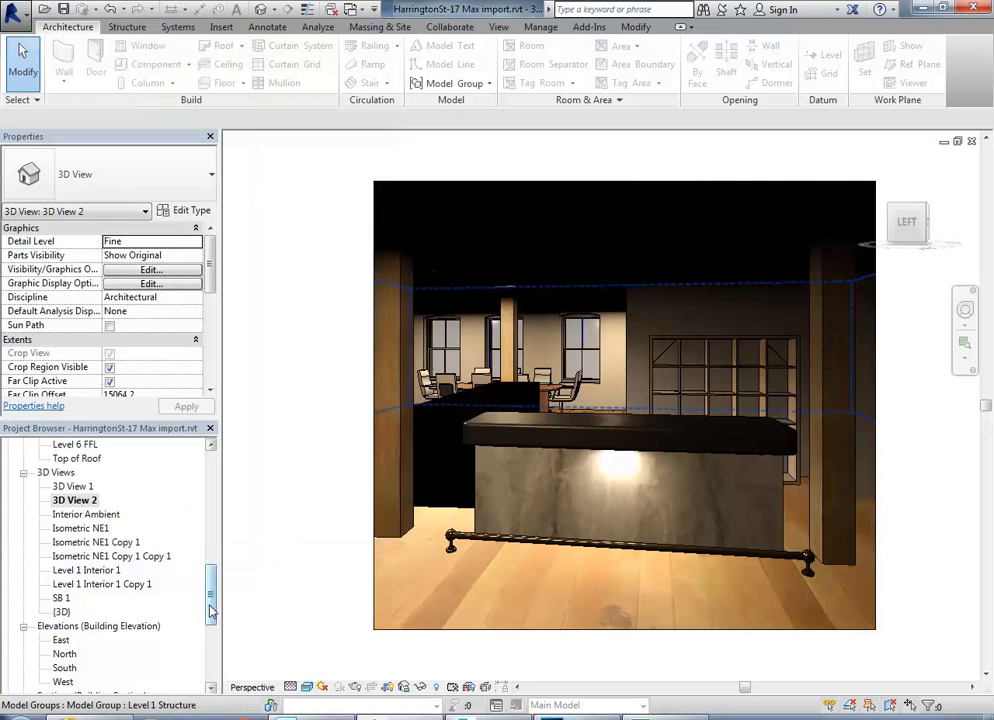
pyautogui.moveTo(210, 606); pyautogui.dragTo(212, 502)
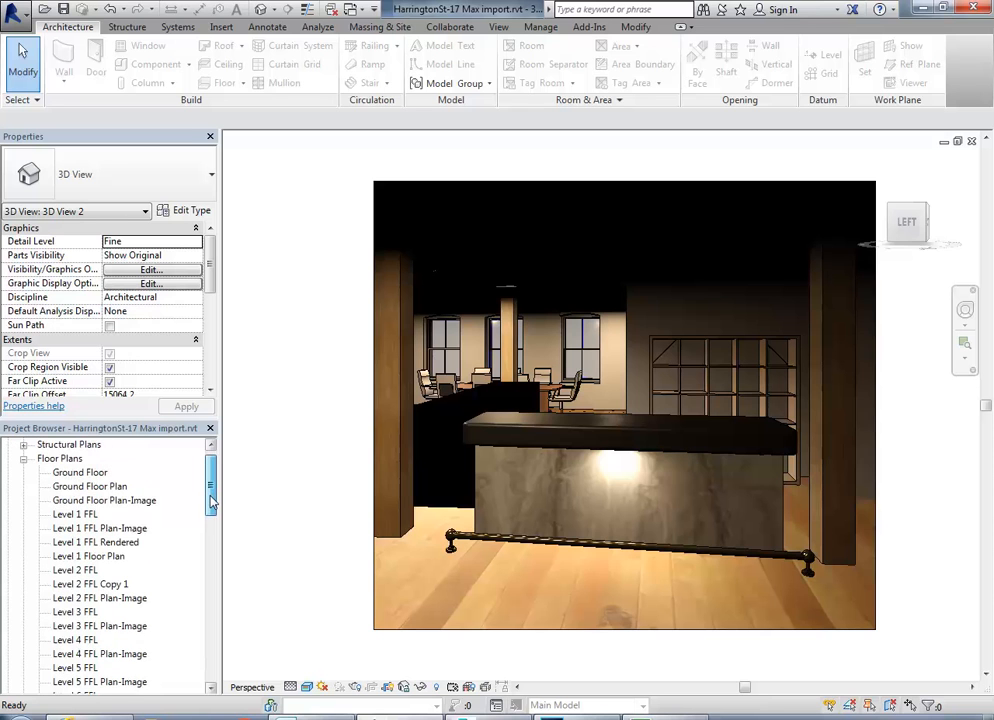
pyautogui.click(93, 586)
pyautogui.scroll(-8, 85, 575)
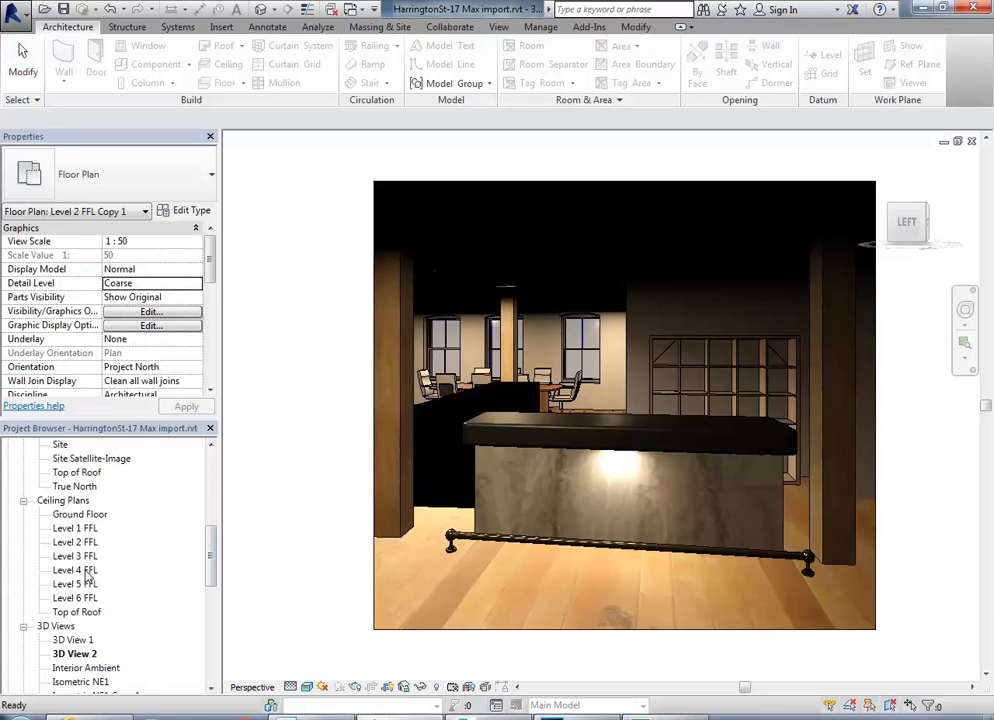
pyautogui.scroll(2, 87, 575)
pyautogui.moveTo(214, 565); pyautogui.dragTo(213, 505)
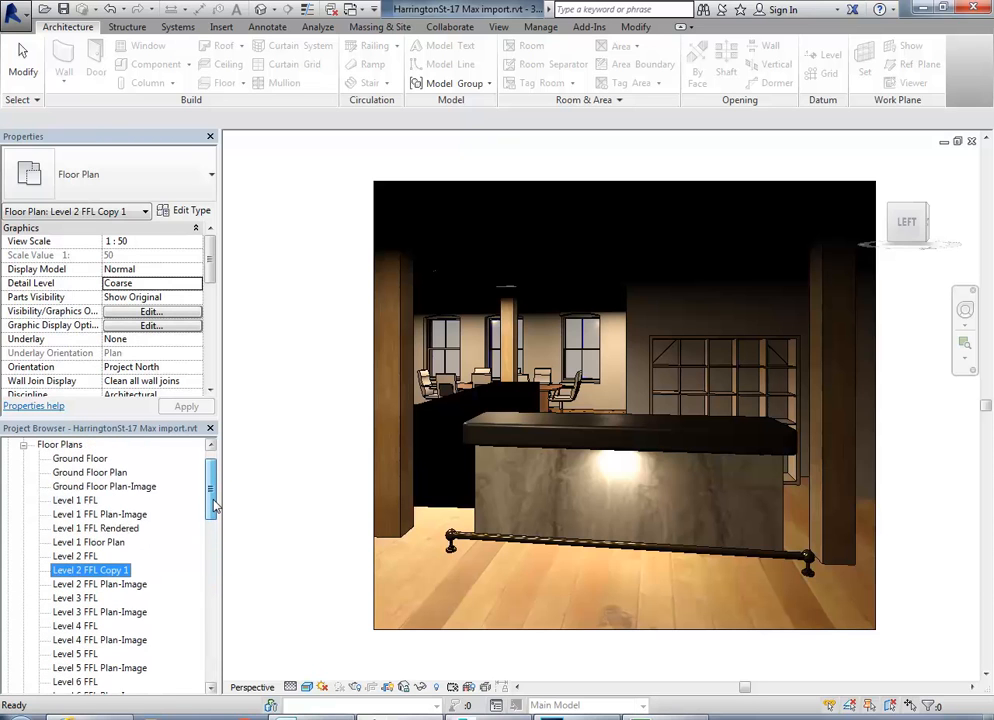
pyautogui.doubleClick(85, 502)
pyautogui.moveTo(480, 444); pyautogui.dragTo(385, 458, button='middle')
pyautogui.scroll(-2, 422, 457)
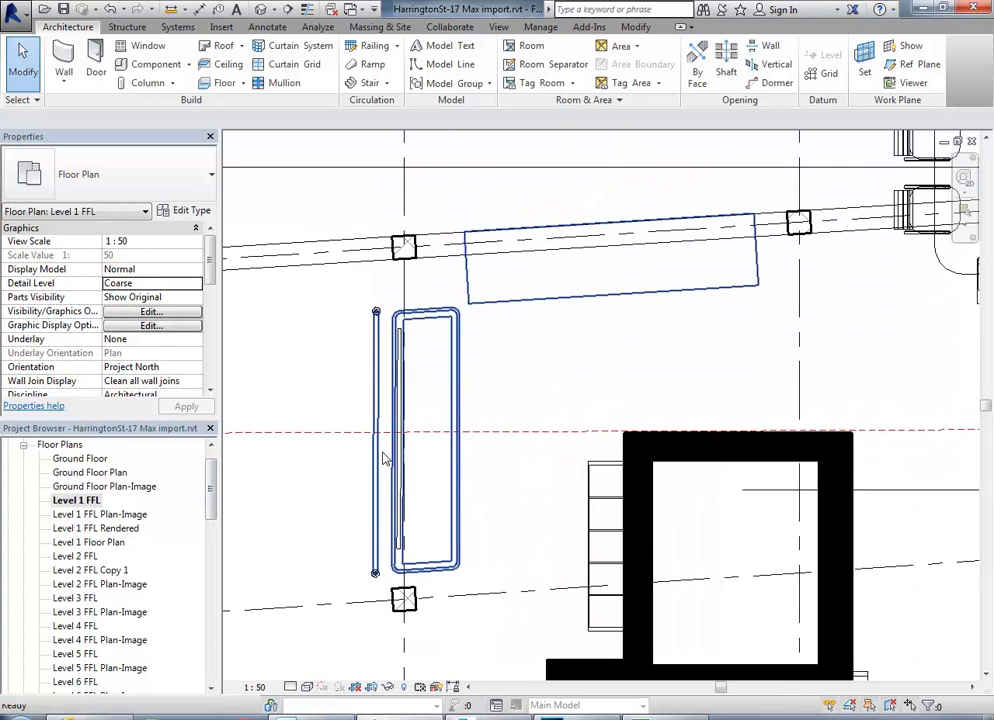
# - Edit the reception casework in place and delete the plain rectangular counter extrusion near the sloping grid line
pyautogui.click(508, 306)
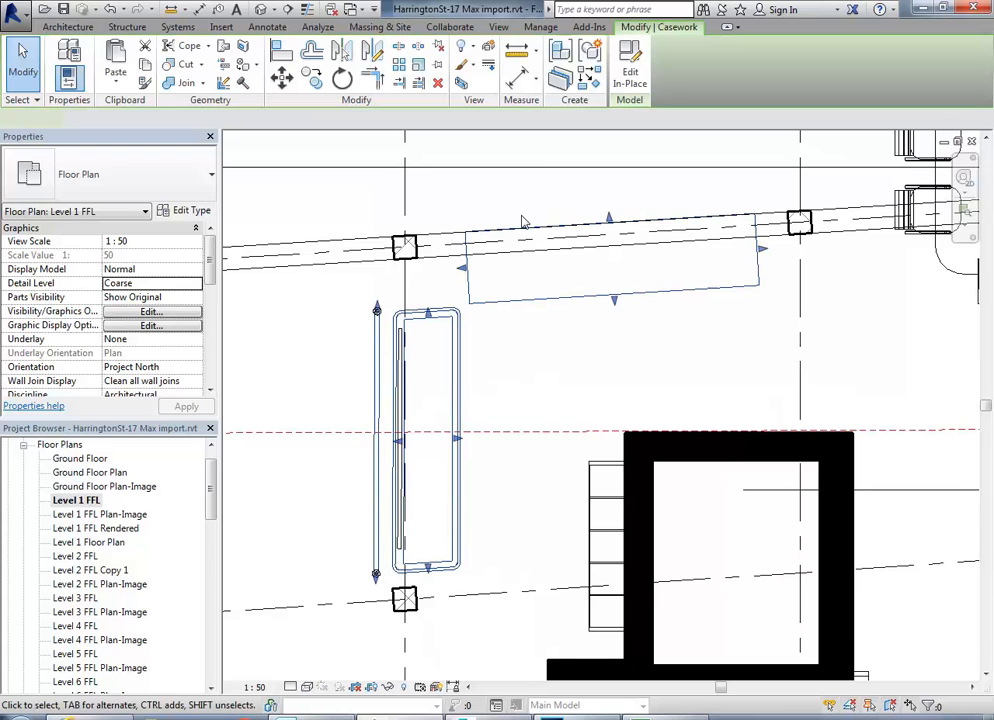
pyautogui.doubleClick(556, 338)
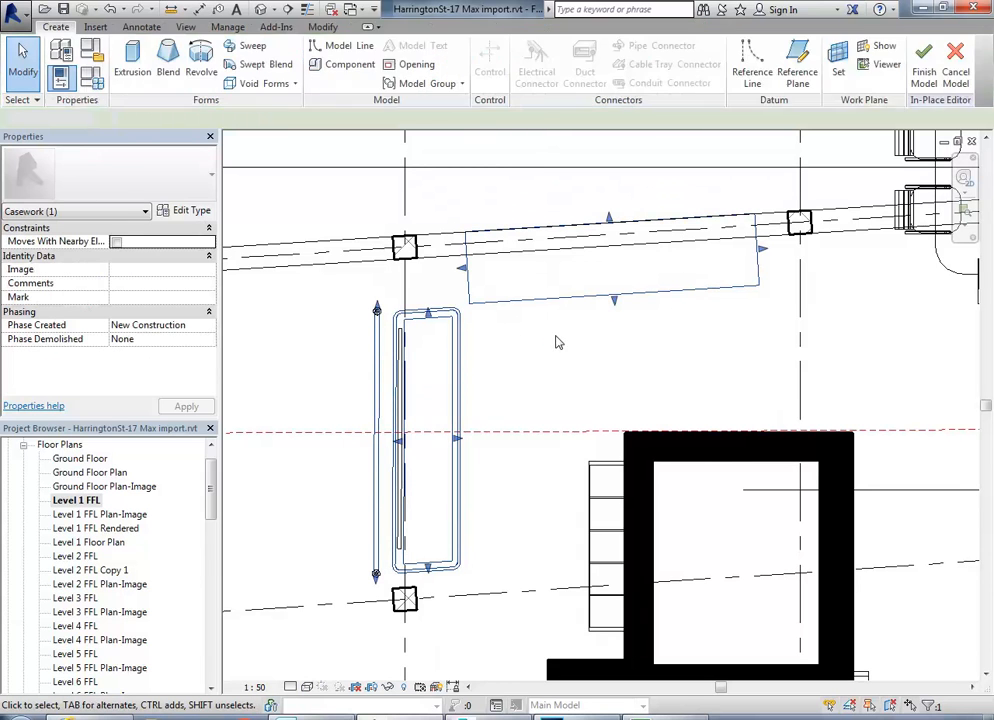
pyautogui.click(533, 299)
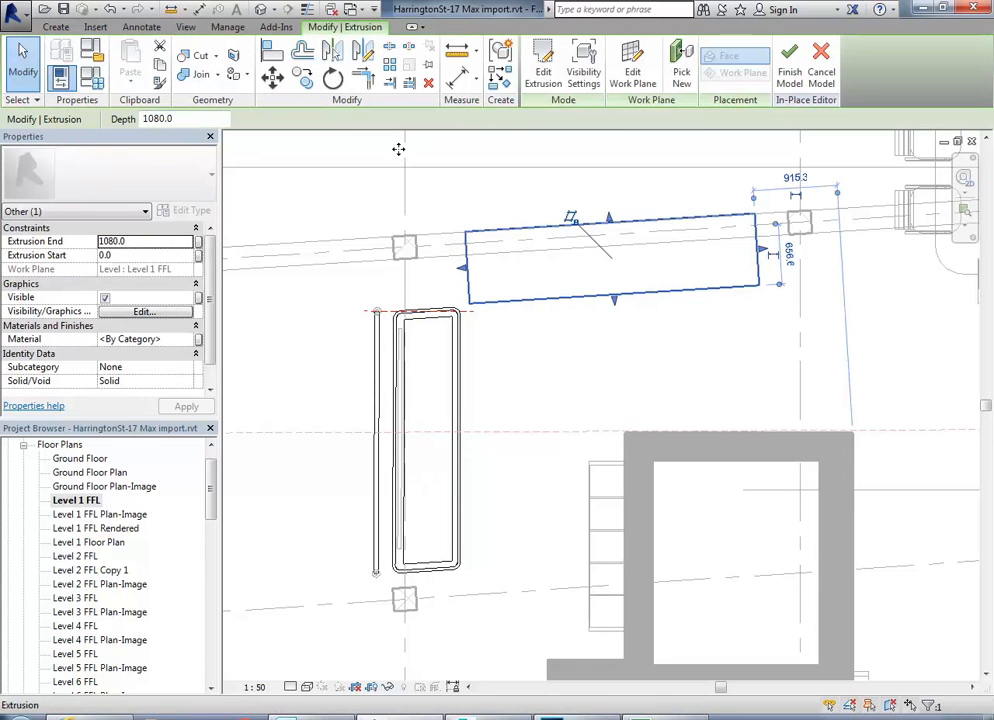
pyautogui.click(429, 84)
# - Try to copy the reception desk and footrest rail into the deleted counter's place, and undo the copy
pyautogui.moveTo(326, 281); pyautogui.dragTo(490, 609)
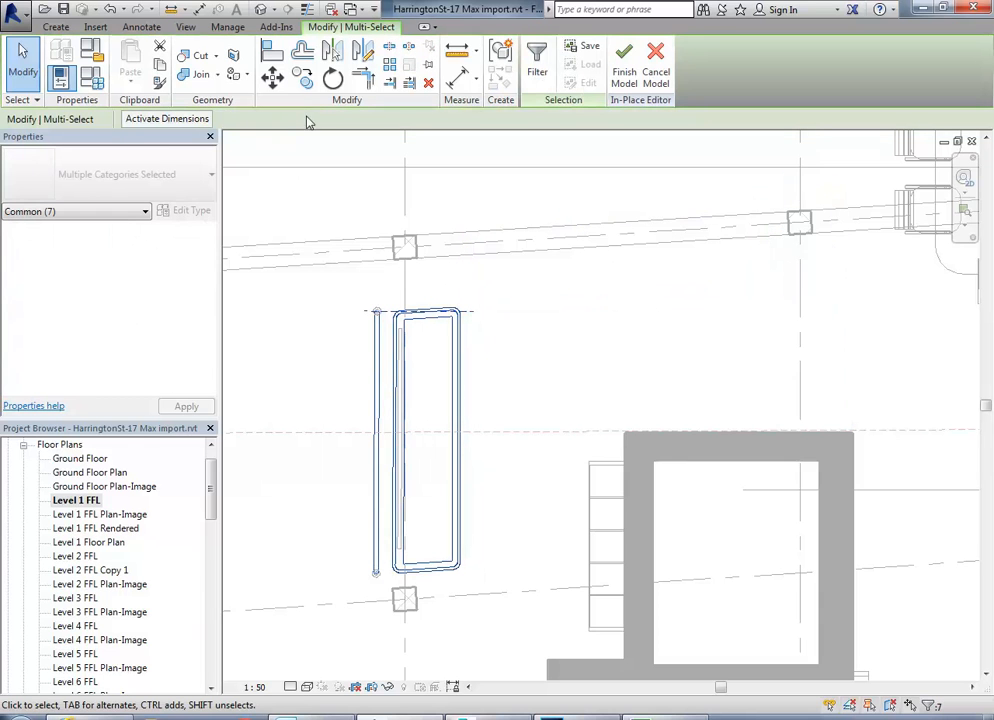
pyautogui.click(302, 80)
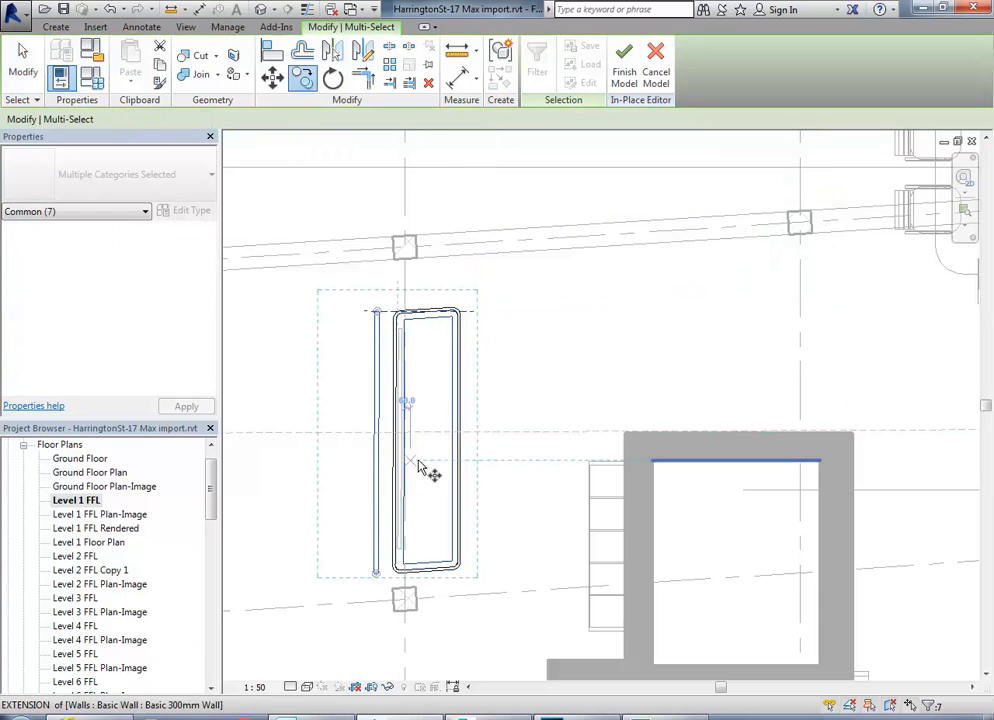
pyautogui.click(427, 469)
pyautogui.click(595, 256)
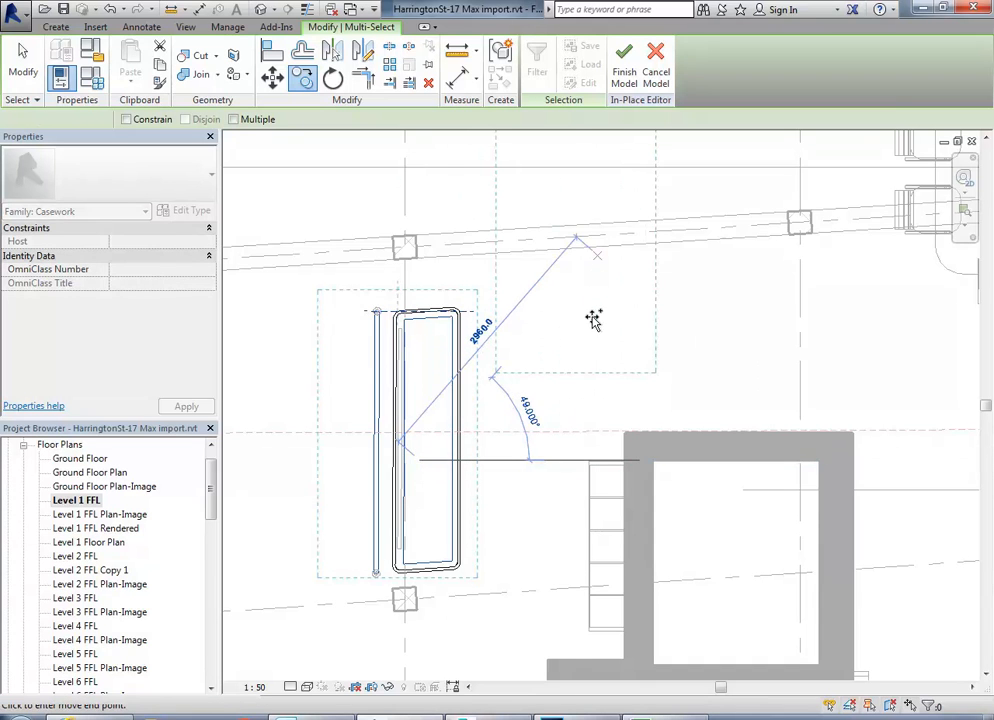
pyautogui.moveTo(614, 304); pyautogui.dragTo(570, 399, button='middle')
pyautogui.scroll(-1, 520, 454)
pyautogui.click(111, 9)
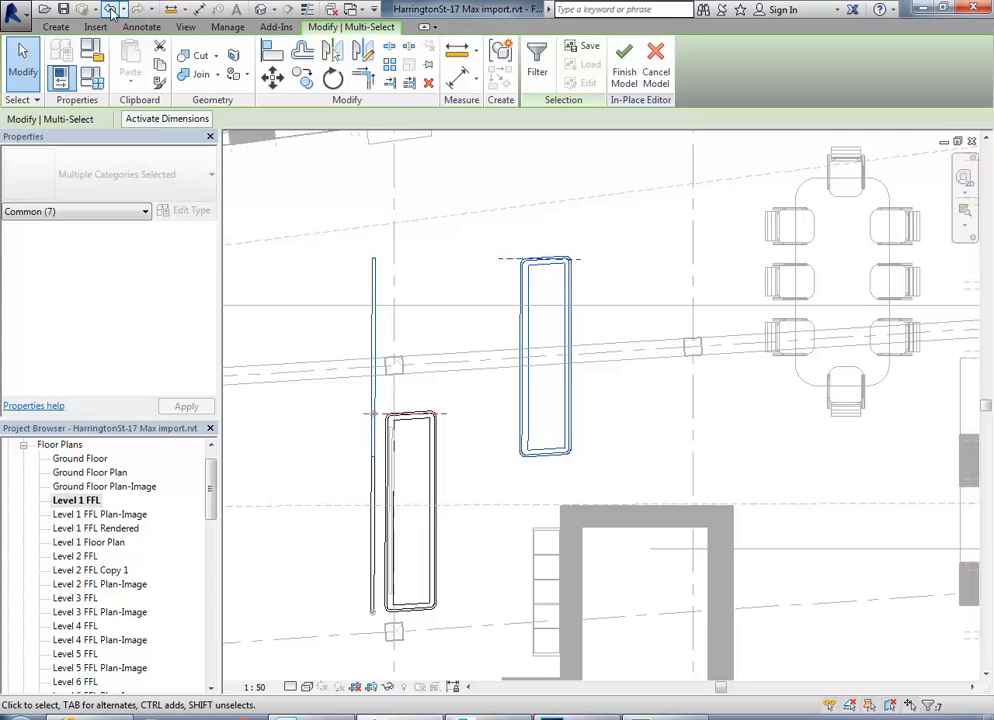
# - Copy the whole reception desk with its footrest rail about 2980 mm diagonally, at 49°, to the deleted counter's place
pyautogui.click(375, 403)
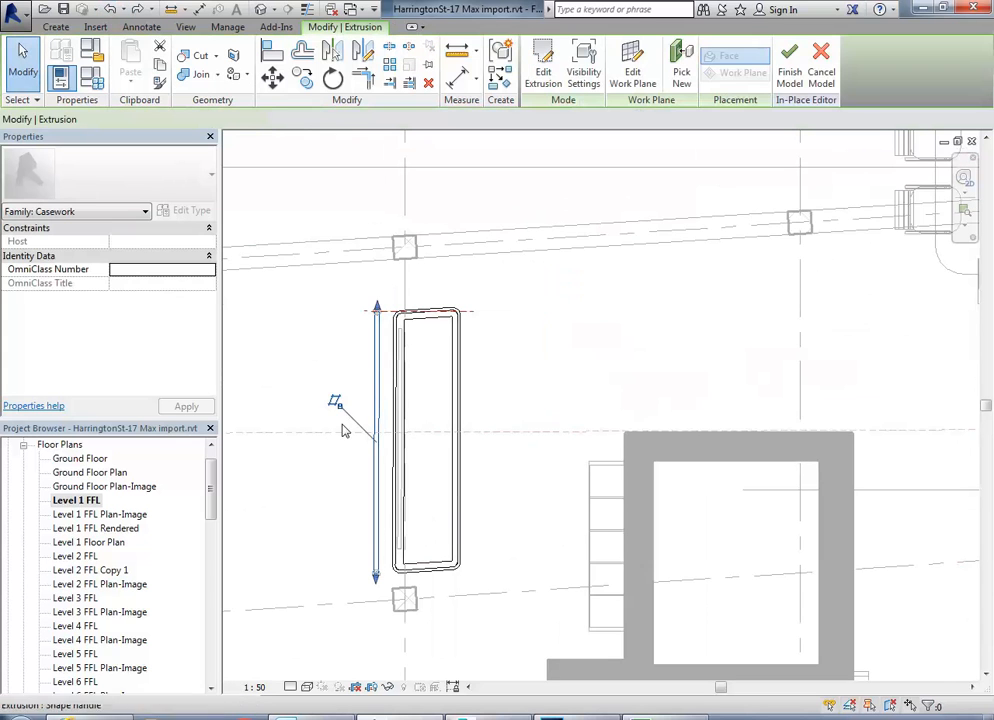
pyautogui.moveTo(290, 282); pyautogui.dragTo(539, 566)
pyautogui.press('c')
pyautogui.press('o')
pyautogui.click(421, 465)
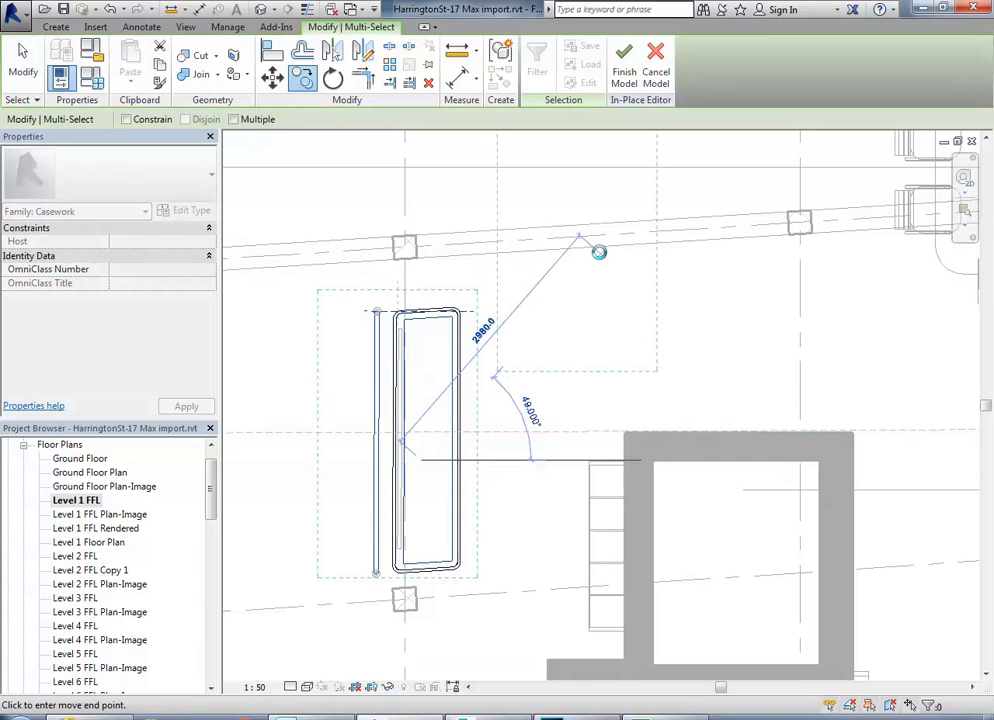
pyautogui.click(598, 258)
pyautogui.moveTo(637, 293); pyautogui.dragTo(572, 358, button='middle')
pyautogui.moveTo(543, 403); pyautogui.dragTo(446, 473, button='middle')
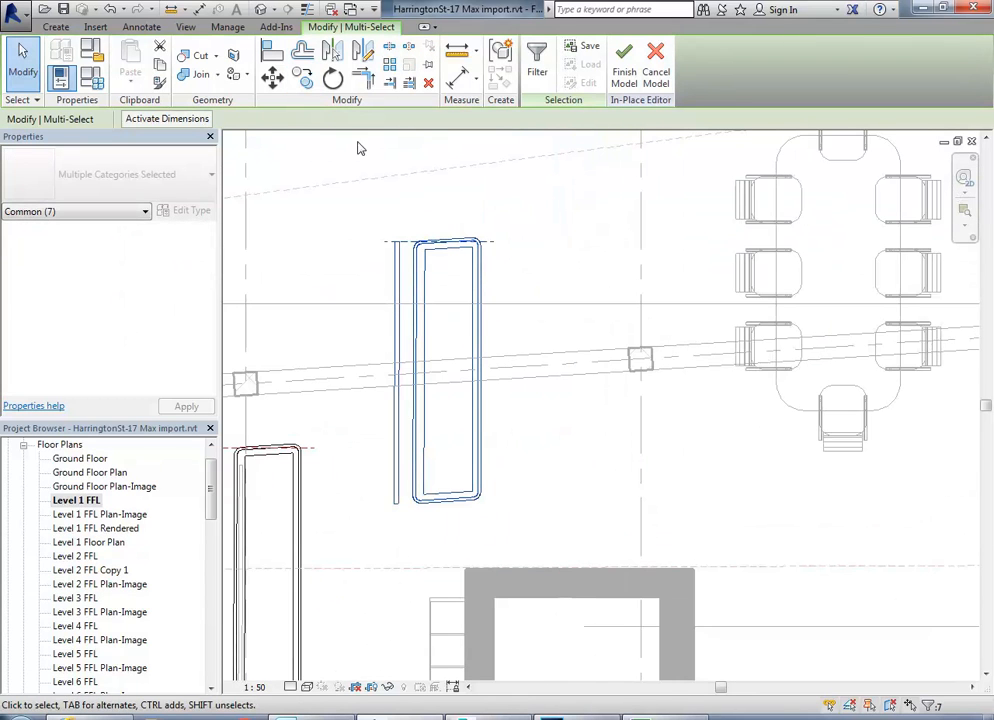
# - Rotate the copied desk and rail about 87° clockwise so they follow the sloping grid line between the columns
pyautogui.click(333, 78)
pyautogui.click(450, 202)
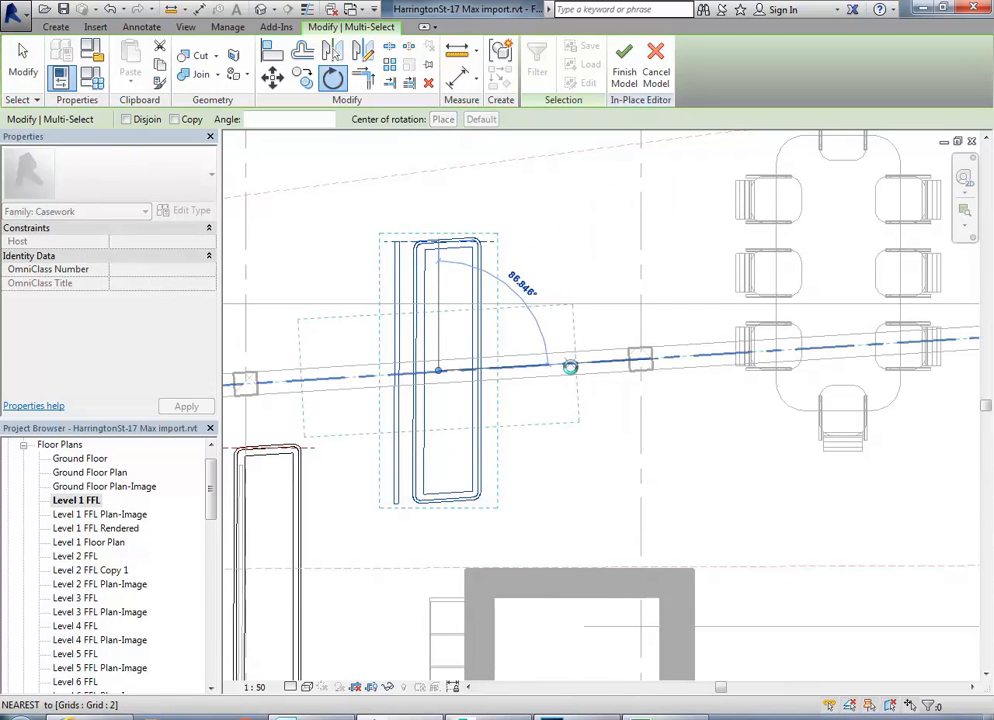
pyautogui.click(570, 367)
# - Nudge the rotated desk copy slightly upward in plan and finish the in-place casework model
pyautogui.scroll(3, 395, 382)
pyautogui.moveTo(390, 327); pyautogui.dragTo(395, 366)
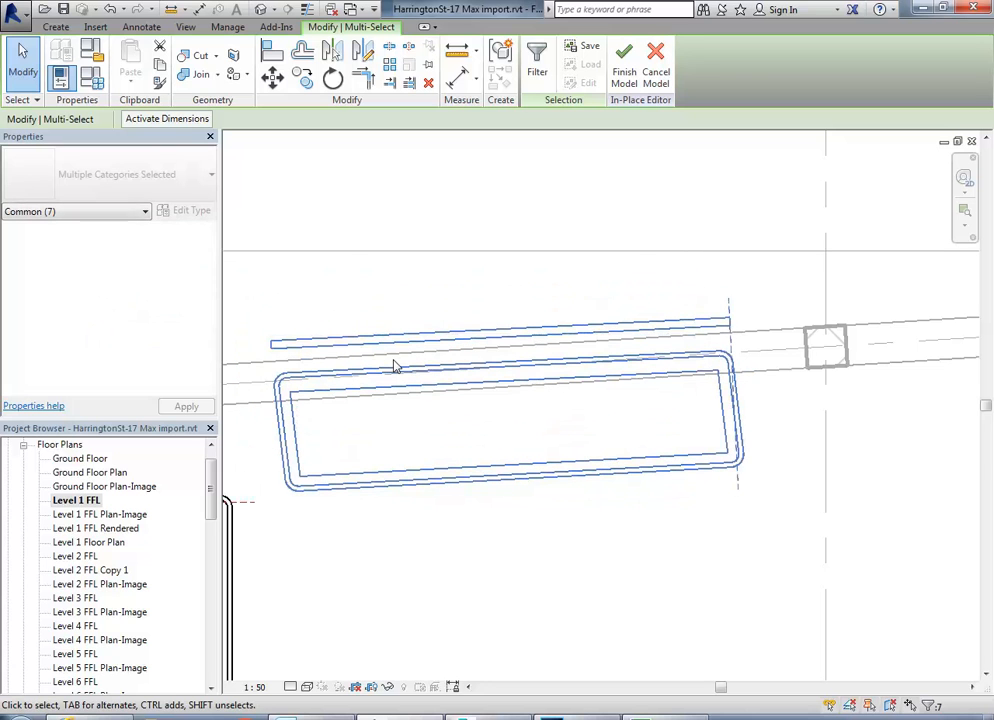
pyautogui.press('Up')
pyautogui.press('Up')
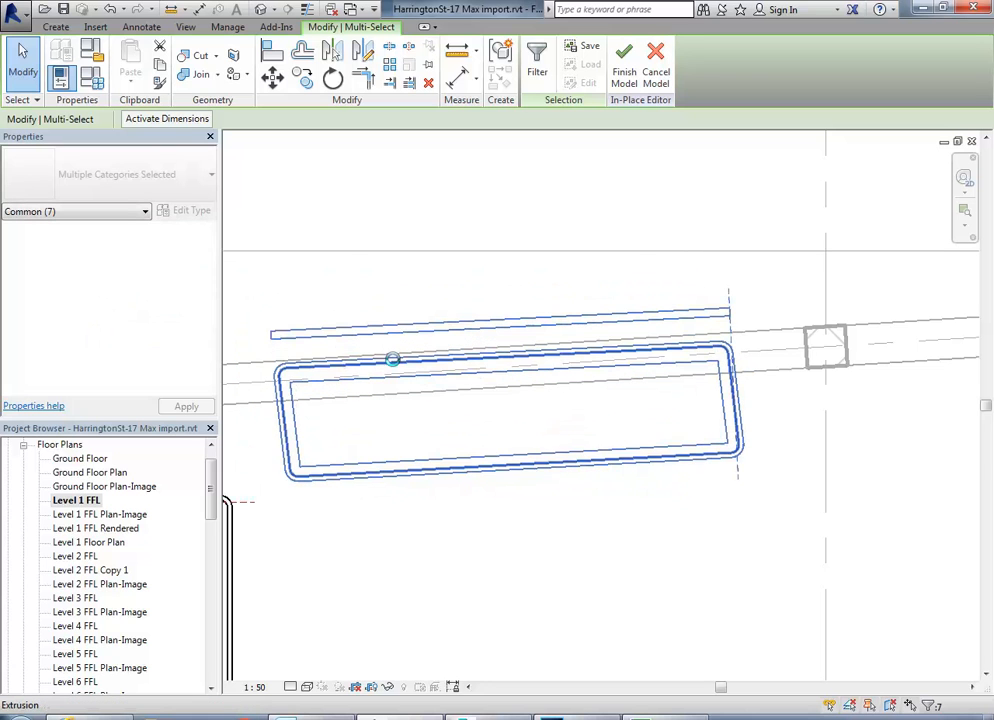
pyautogui.scroll(-3, 393, 359)
pyautogui.moveTo(405, 380); pyautogui.dragTo(557, 322, button='middle')
pyautogui.scroll(-1, 461, 337)
pyautogui.click(546, 381)
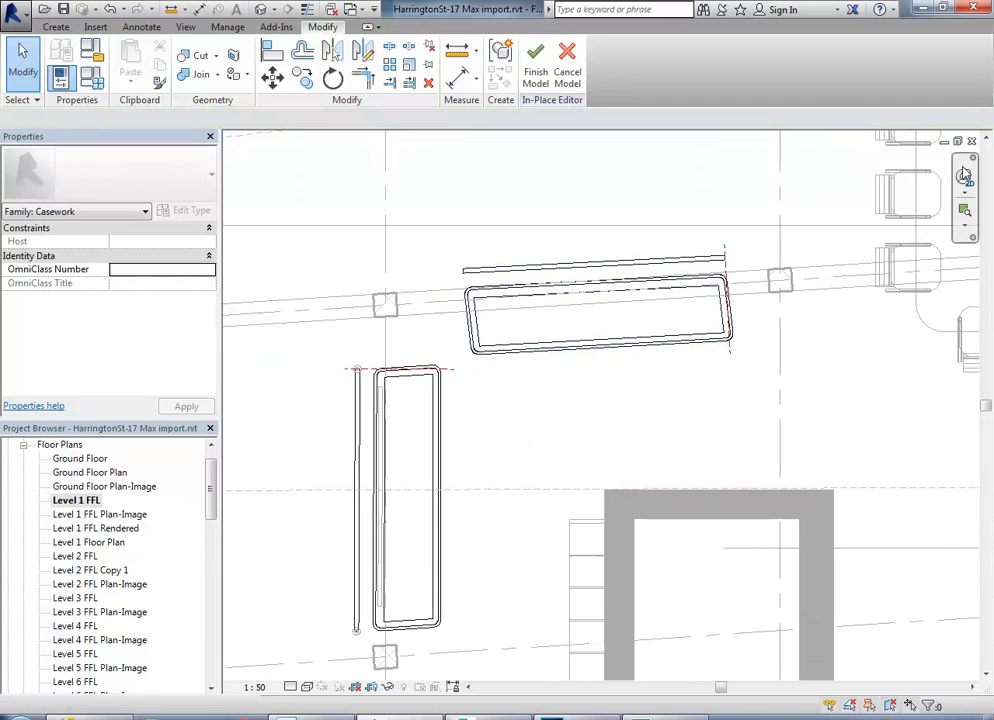
pyautogui.click(525, 63)
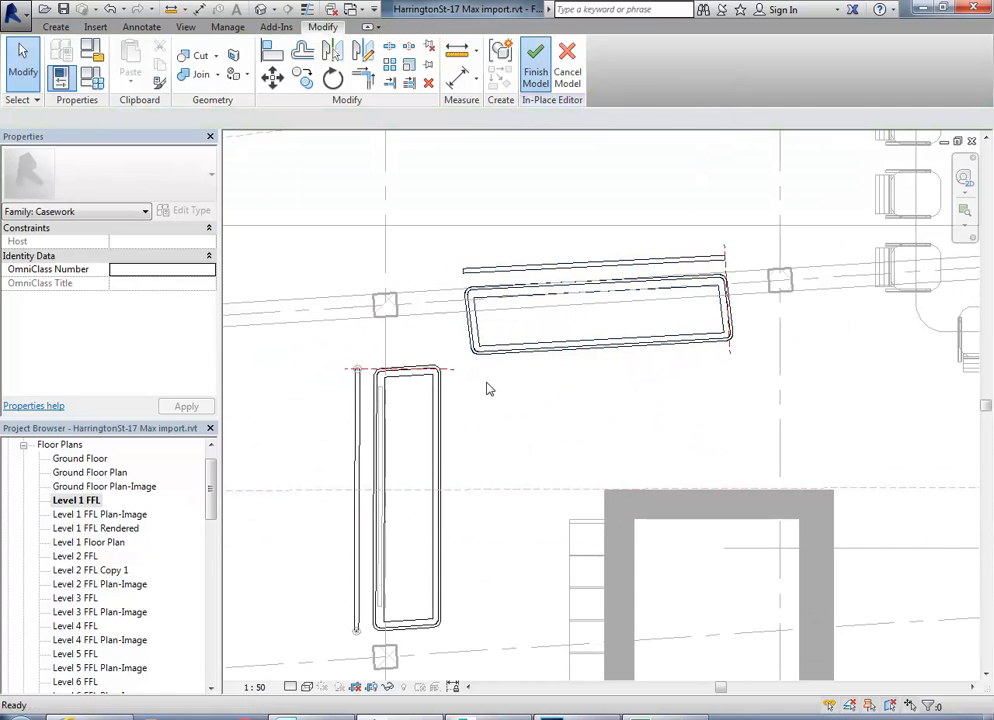
# - Copy the 2400mm Standalone Bulb Linear light from the original desk's front edge to the middle of the new desk's front edge
pyautogui.scroll(4, 377, 405)
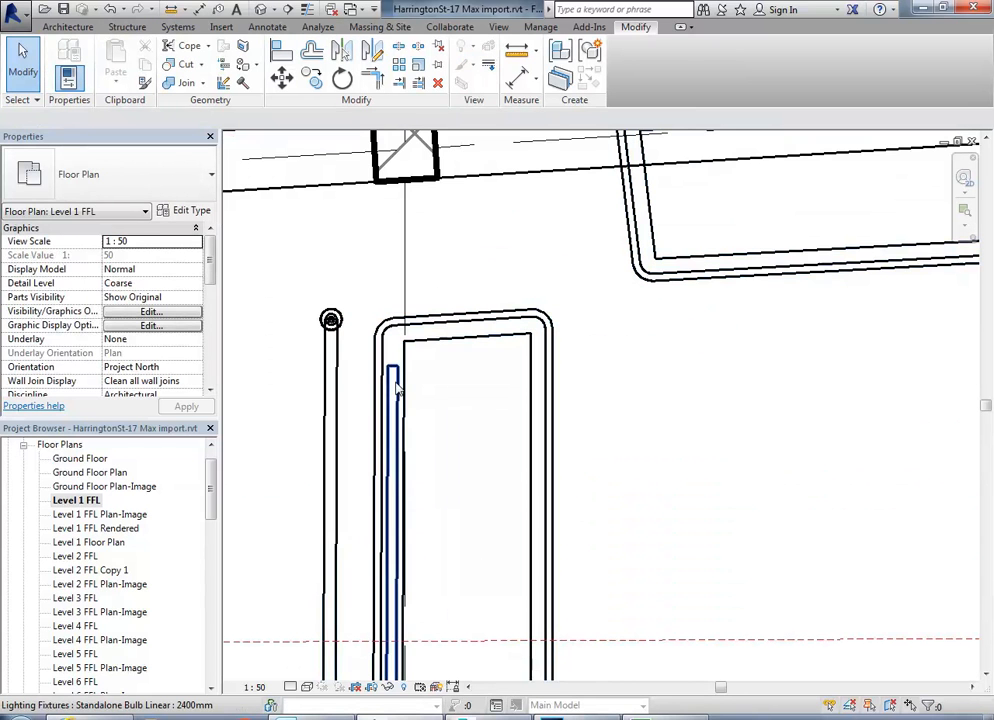
pyautogui.click(394, 388)
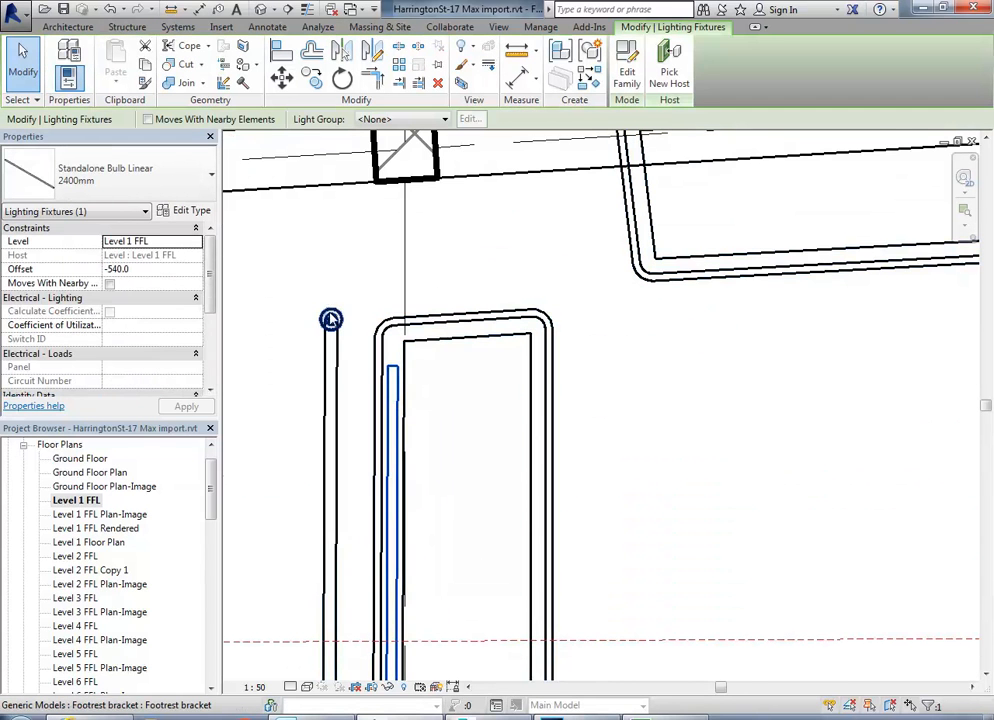
pyautogui.scroll(-3, 330, 319)
pyautogui.press('c')
pyautogui.press('o')
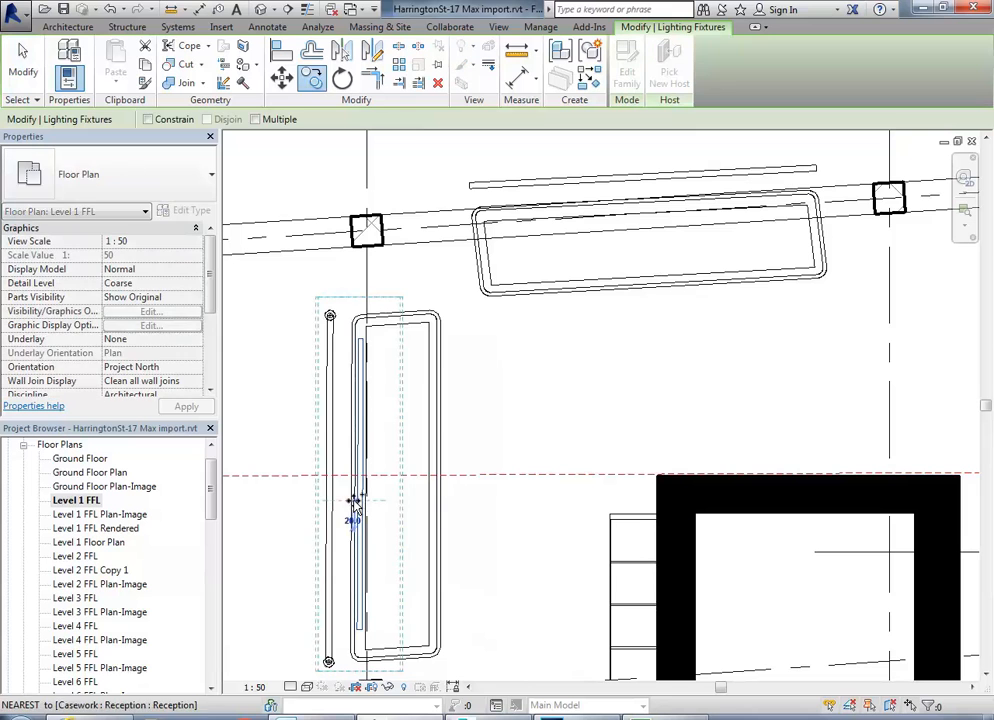
pyautogui.click(355, 505)
pyautogui.click(632, 211)
pyautogui.moveTo(632, 211); pyautogui.dragTo(512, 323, button='middle')
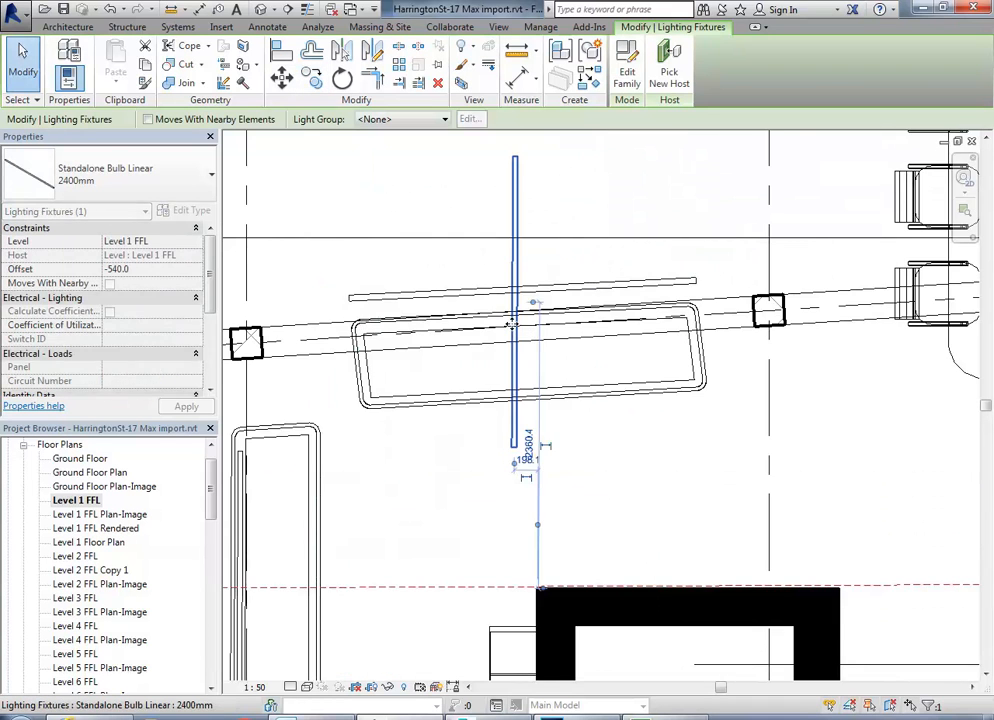
# - Rotate the copied 2400mm linear light so it runs parallel to the new desk's front edge
pyautogui.scroll(2, 512, 323)
pyautogui.press('r')
pyautogui.press('o')
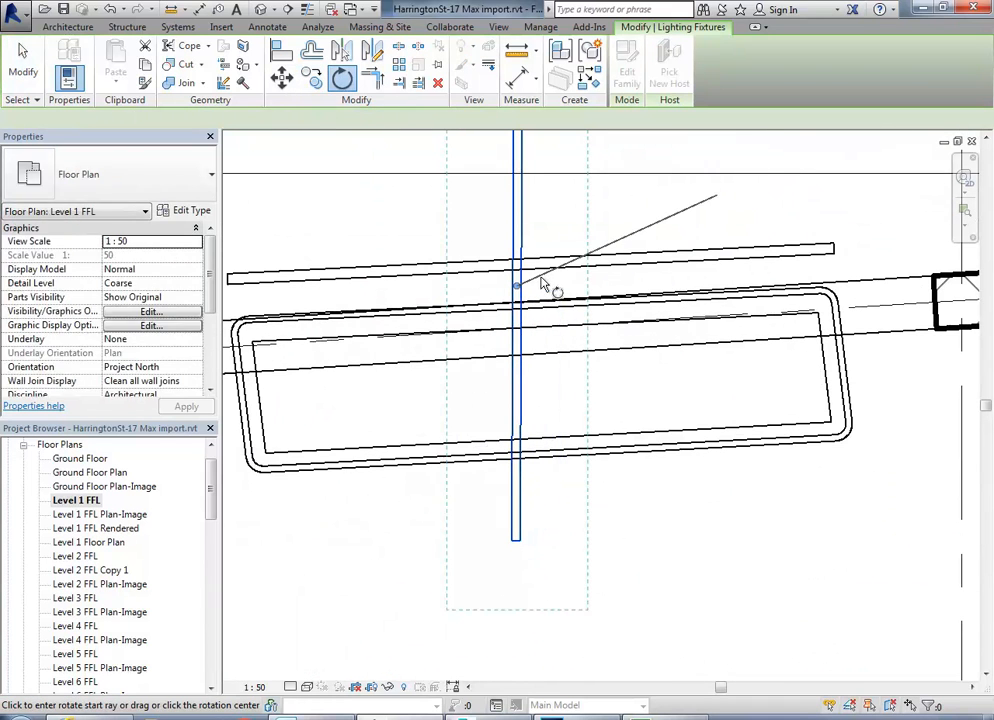
pyautogui.click(518, 565)
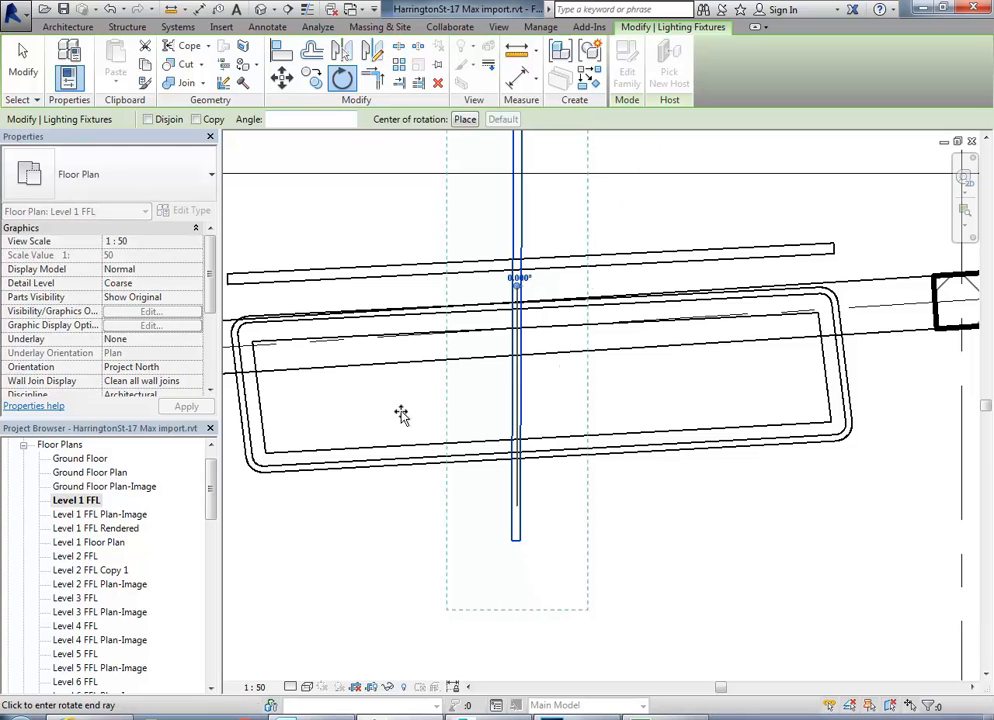
pyautogui.click(333, 295)
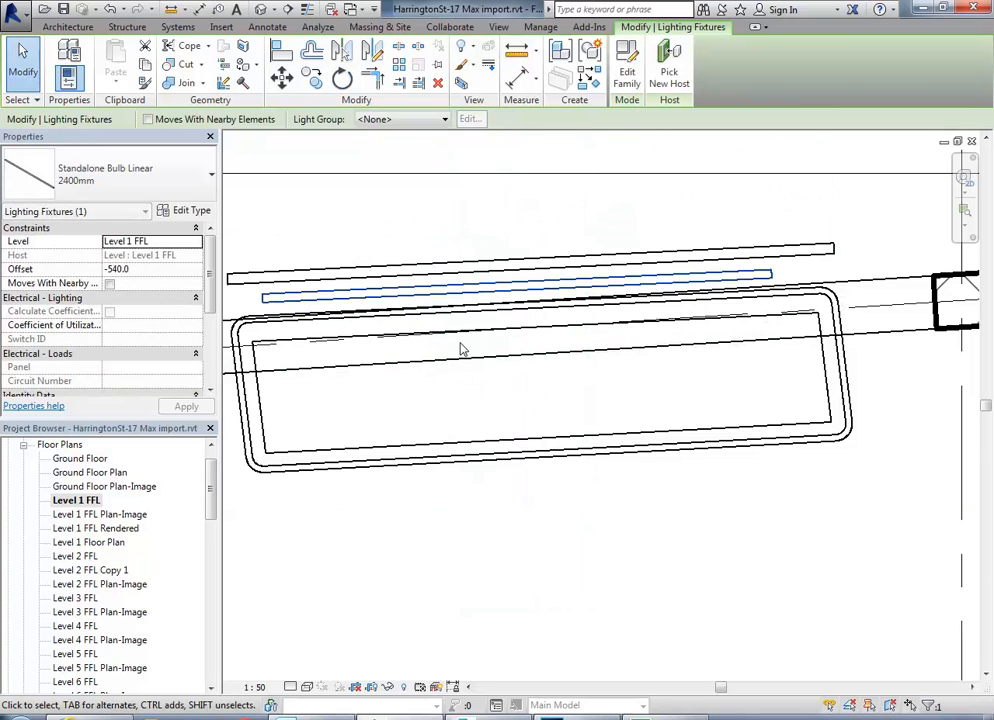
# - Nudge the rotated light downward in plan until it sits just inside the new desk's front edge
pyautogui.press('Down')
pyautogui.press('Down')
pyautogui.press('Down')
pyautogui.press('Down')
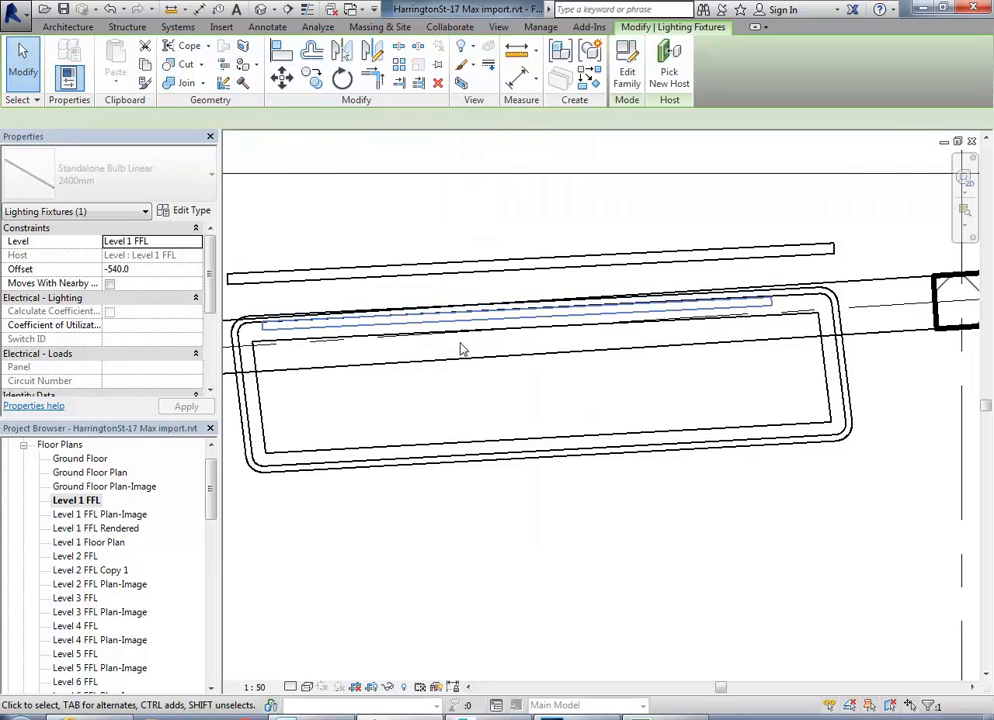
pyautogui.scroll(-1, 462, 348)
pyautogui.scroll(-4, 650, 293)
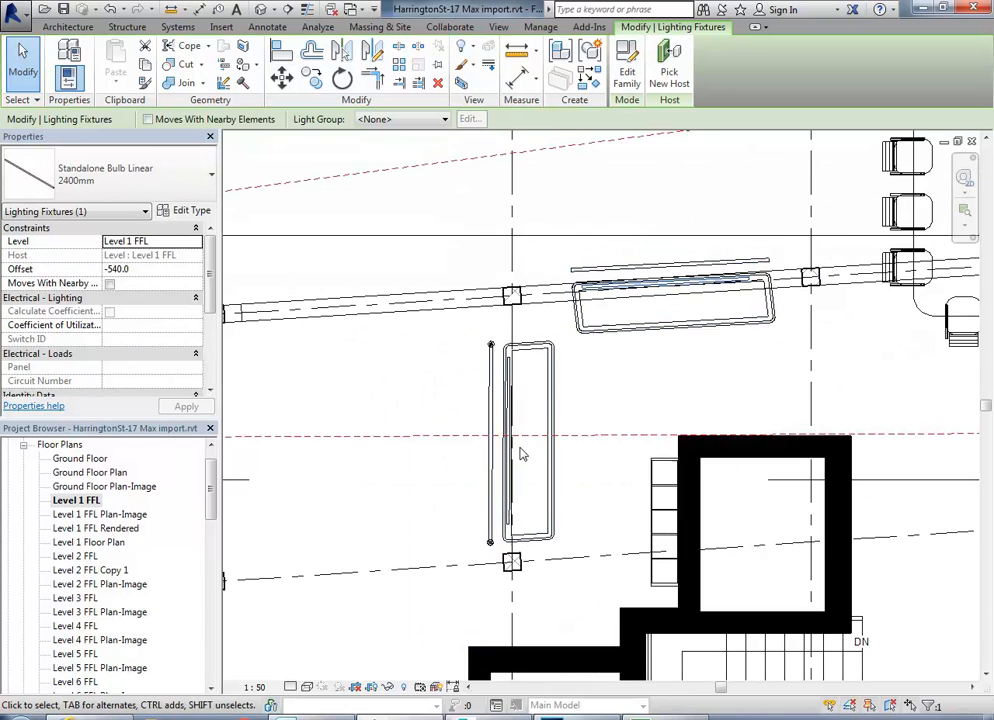
# - Close the Level 1 FFL plan to return to 3D View 2, dismiss the floating Family view selector, and save the project
pyautogui.click(971, 141)
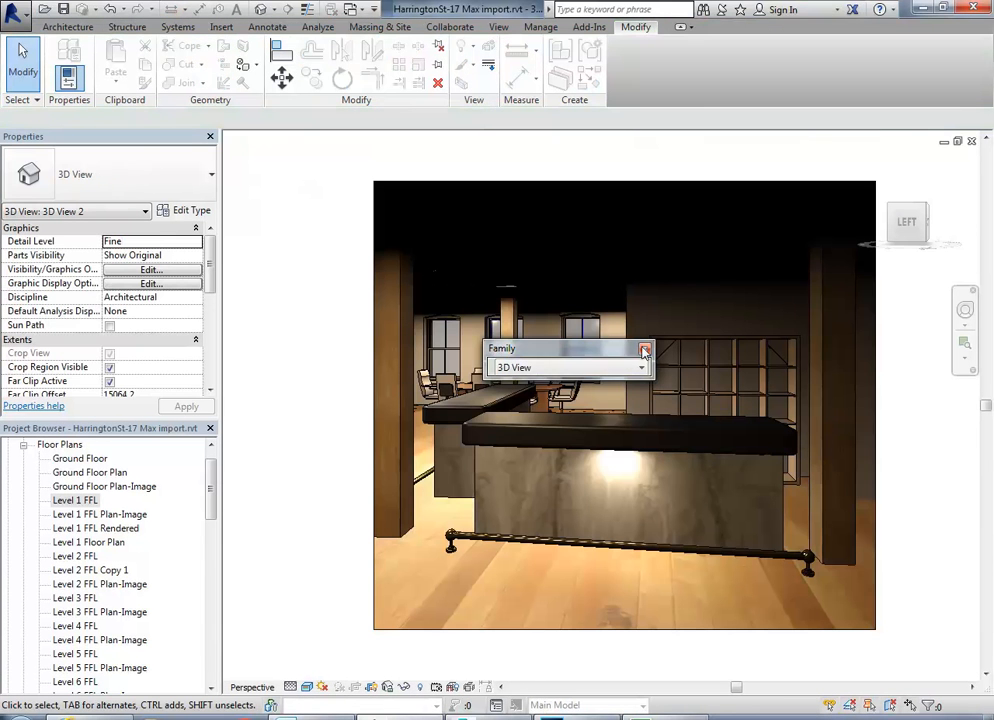
pyautogui.click(645, 350)
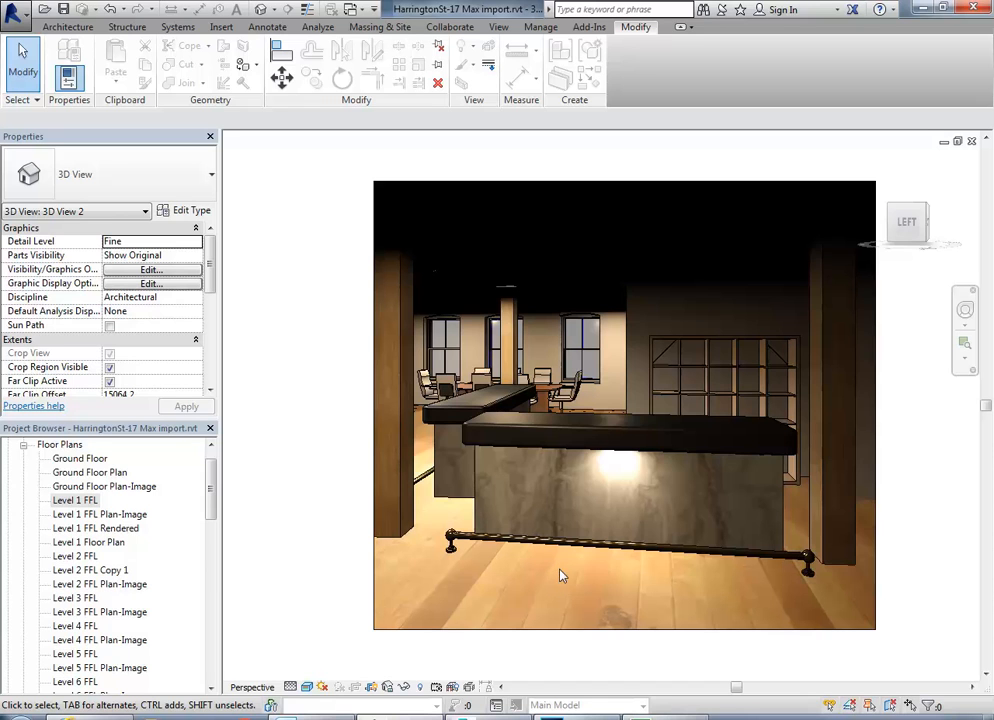
pyautogui.click(63, 10)
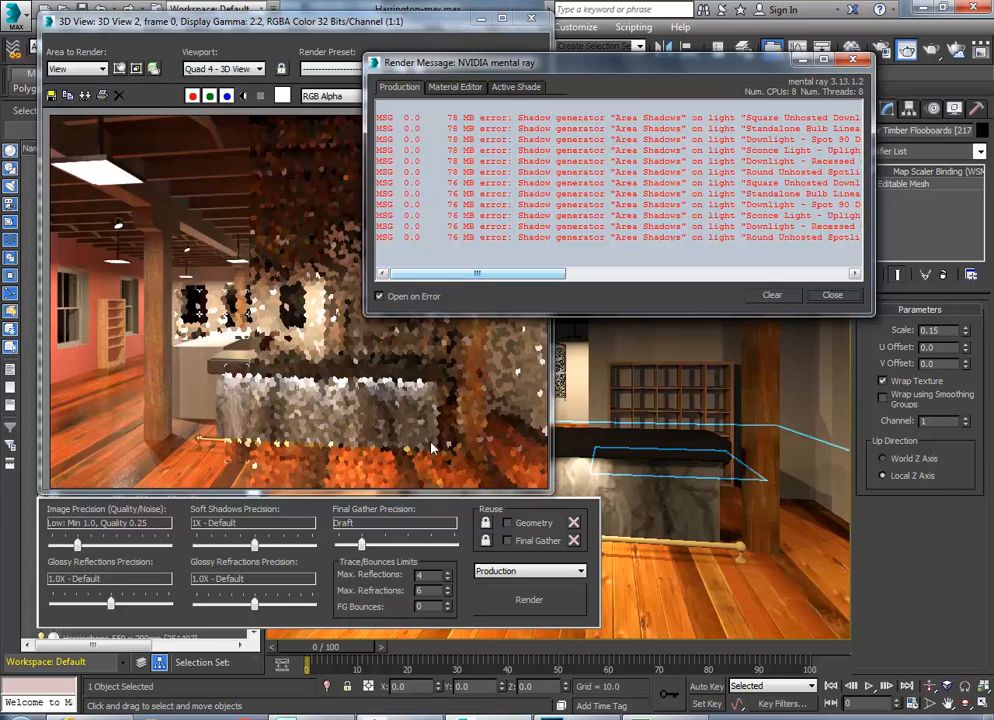
# - Switch to 3ds Max, dismiss the mental ray render messages and move the rendered frame window aside
pyautogui.click(834, 295)
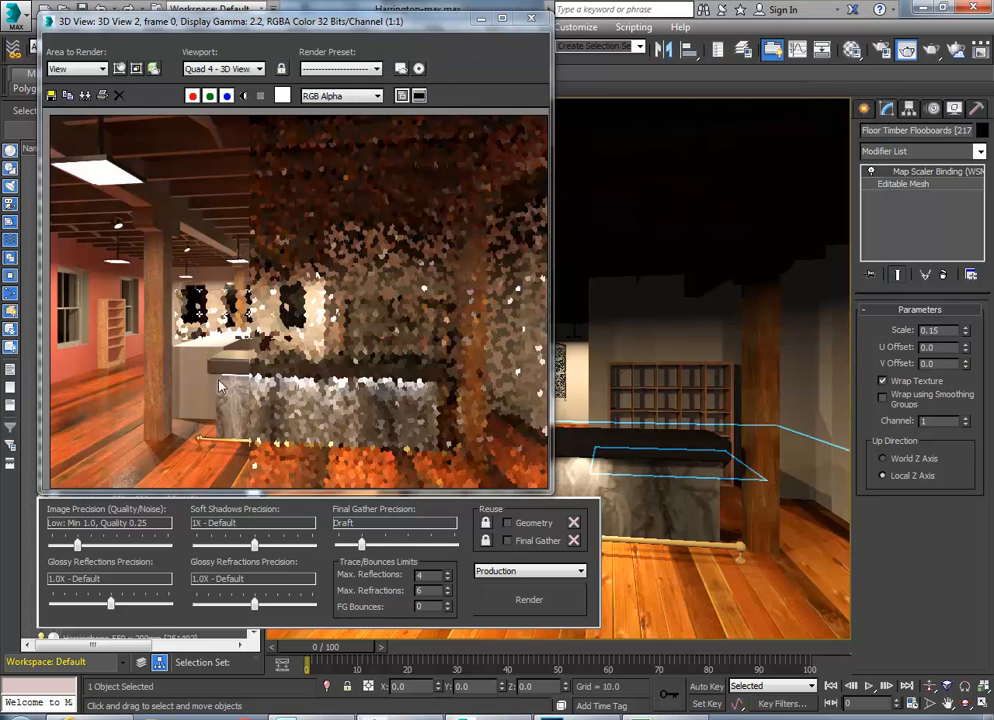
pyautogui.moveTo(326, 33); pyautogui.dragTo(671, 85)
pyautogui.click(360, 272)
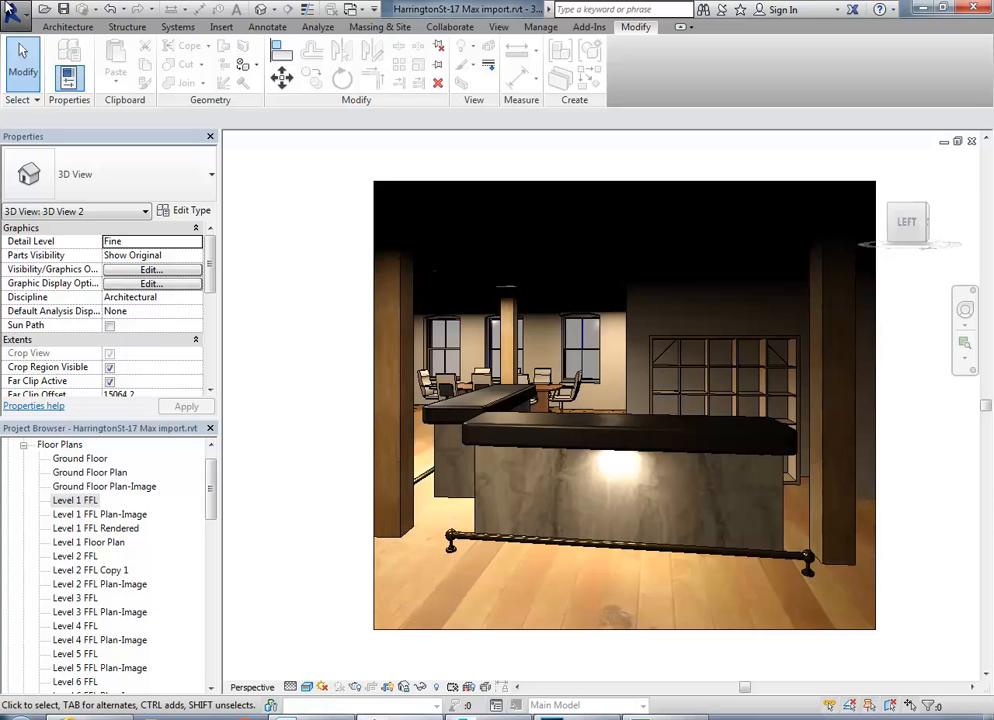
# - Switch back to Revit and open the settings of the 3ds Max Design Interior Rendering suite workflow
pyautogui.click(12, 10)
pyautogui.moveTo(55, 273)
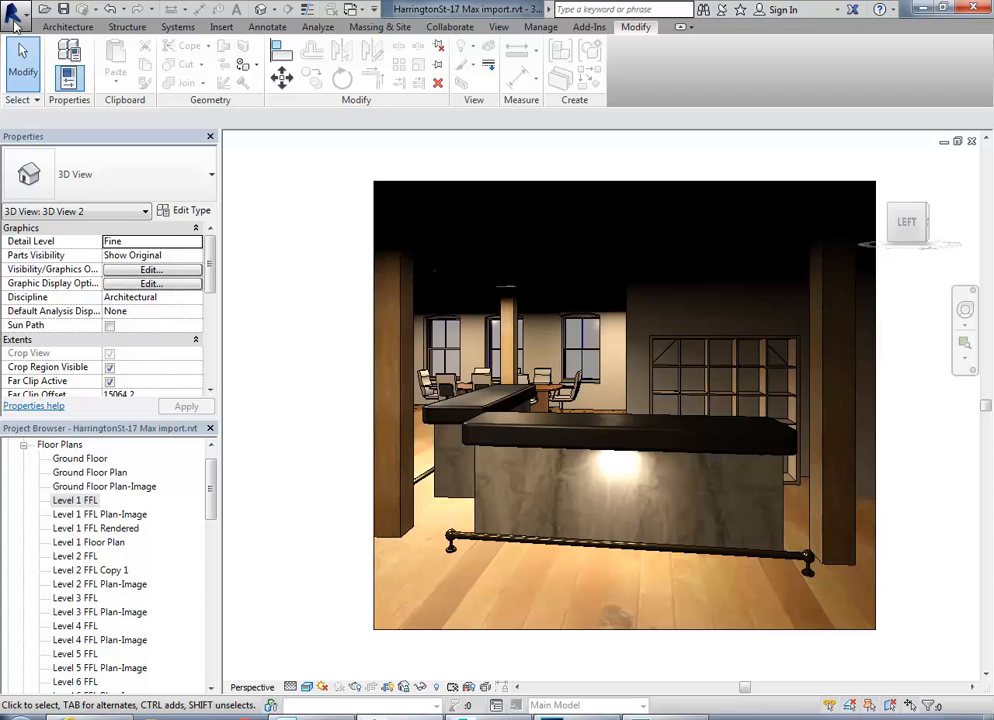
pyautogui.click(13, 14)
pyautogui.moveTo(80, 231)
pyautogui.moveTo(70, 278)
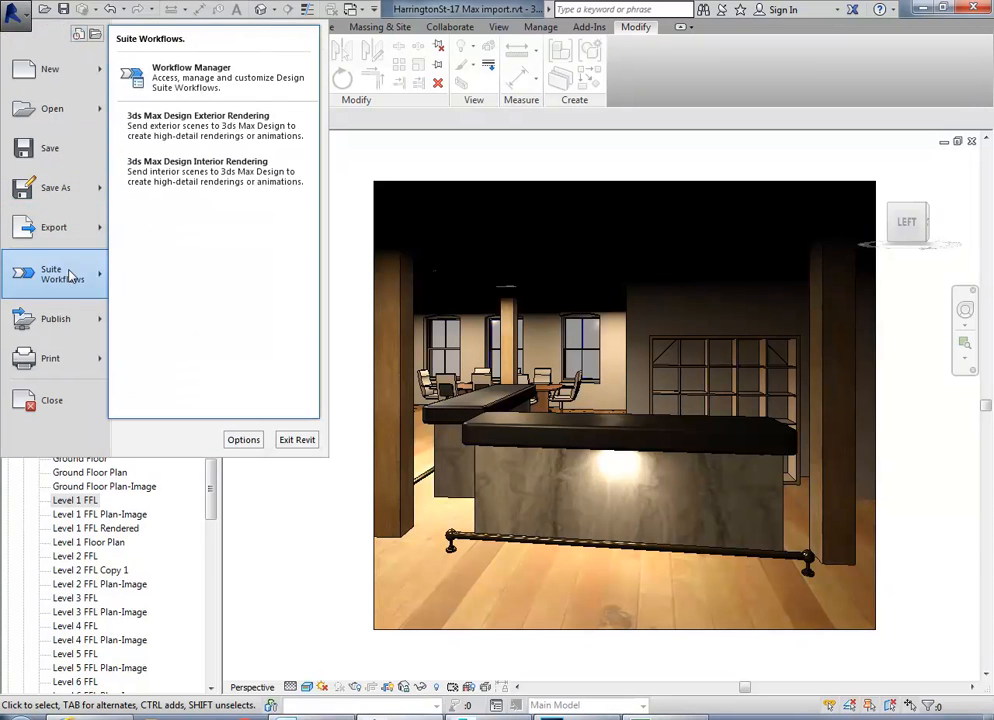
pyautogui.click(202, 176)
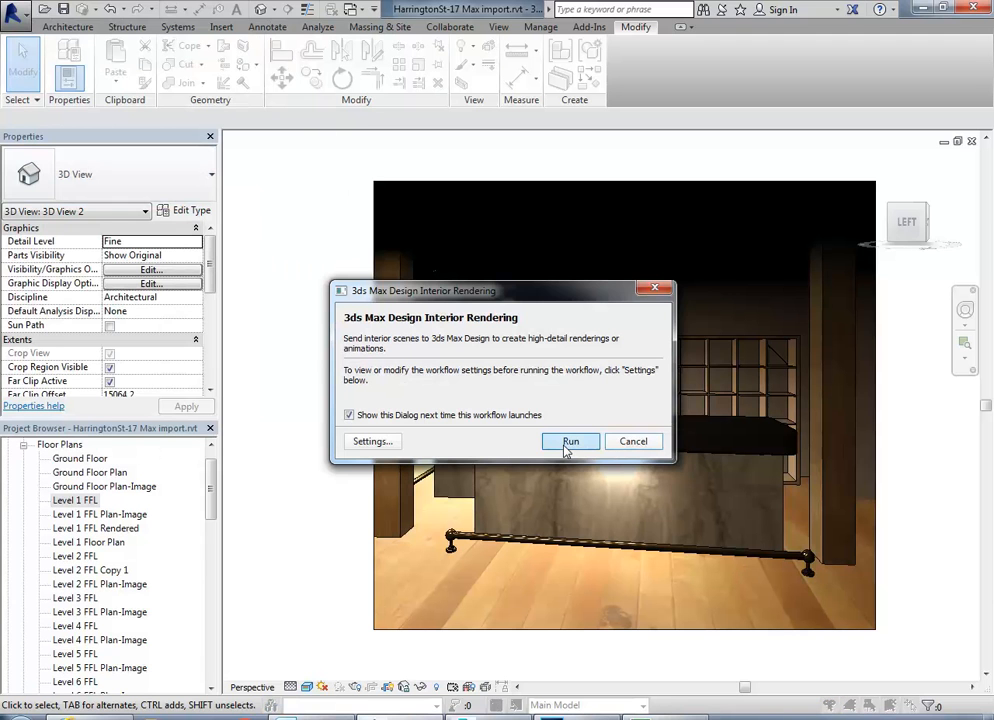
pyautogui.click(377, 441)
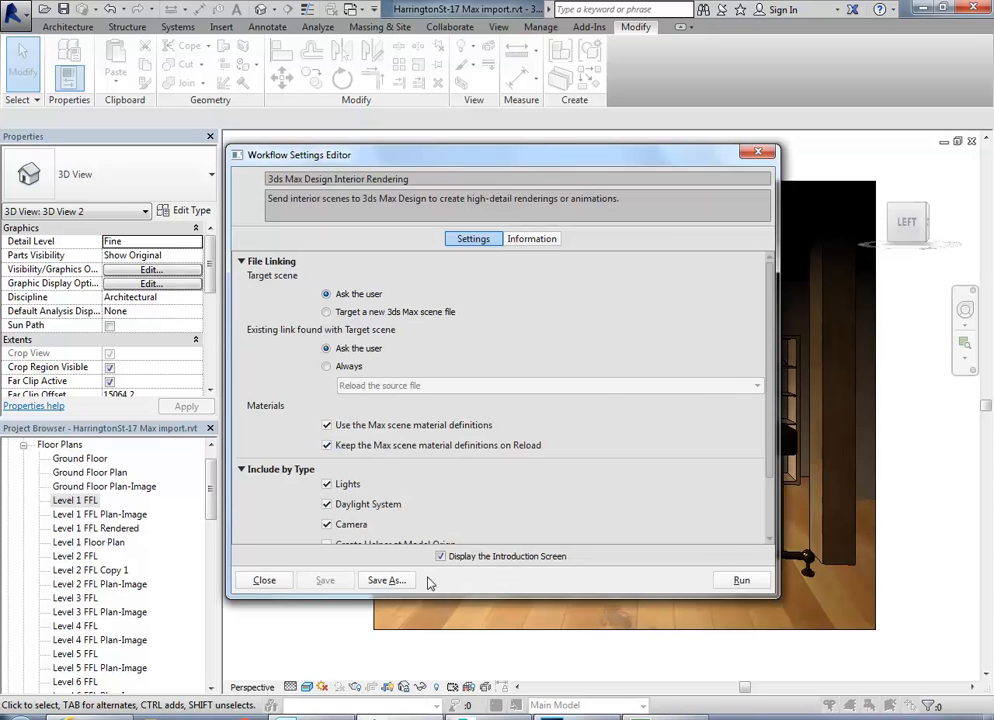
# - Exclude Lights, Daylight System and Camera from the interior rendering workflow and run it
pyautogui.moveTo(769, 351); pyautogui.dragTo(769, 455)
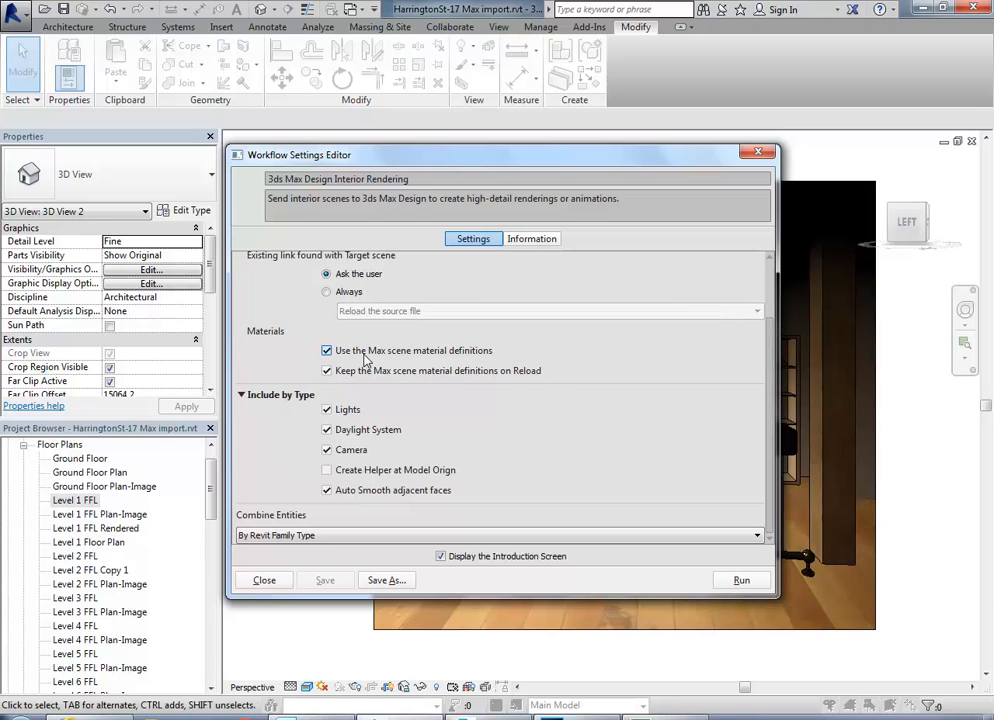
pyautogui.click(327, 410)
pyautogui.click(328, 431)
pyautogui.click(329, 451)
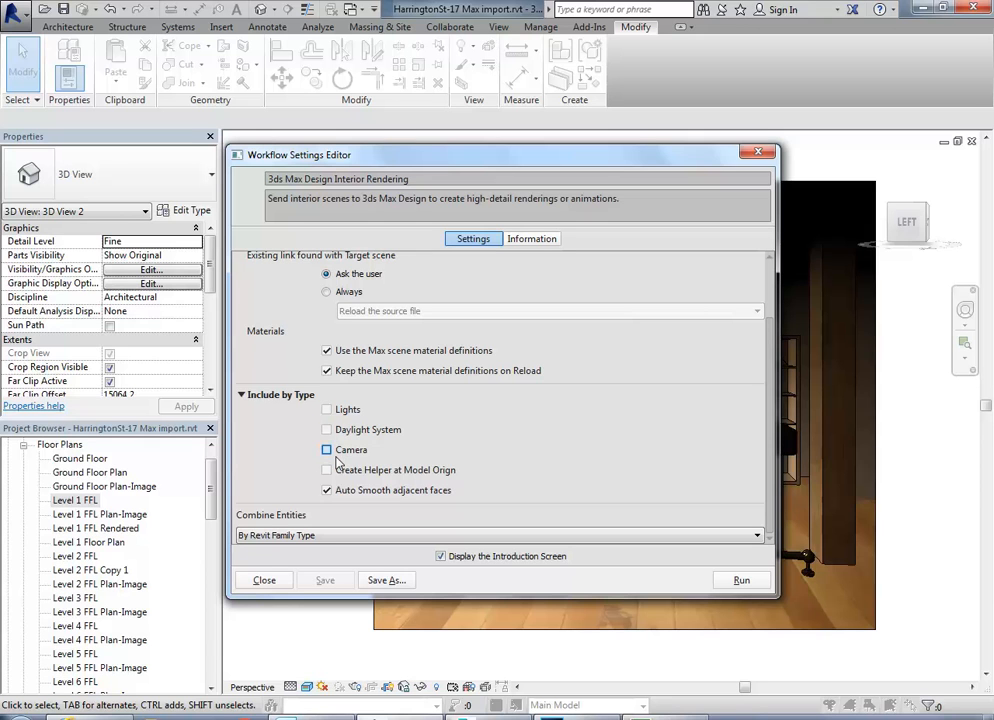
pyautogui.click(741, 581)
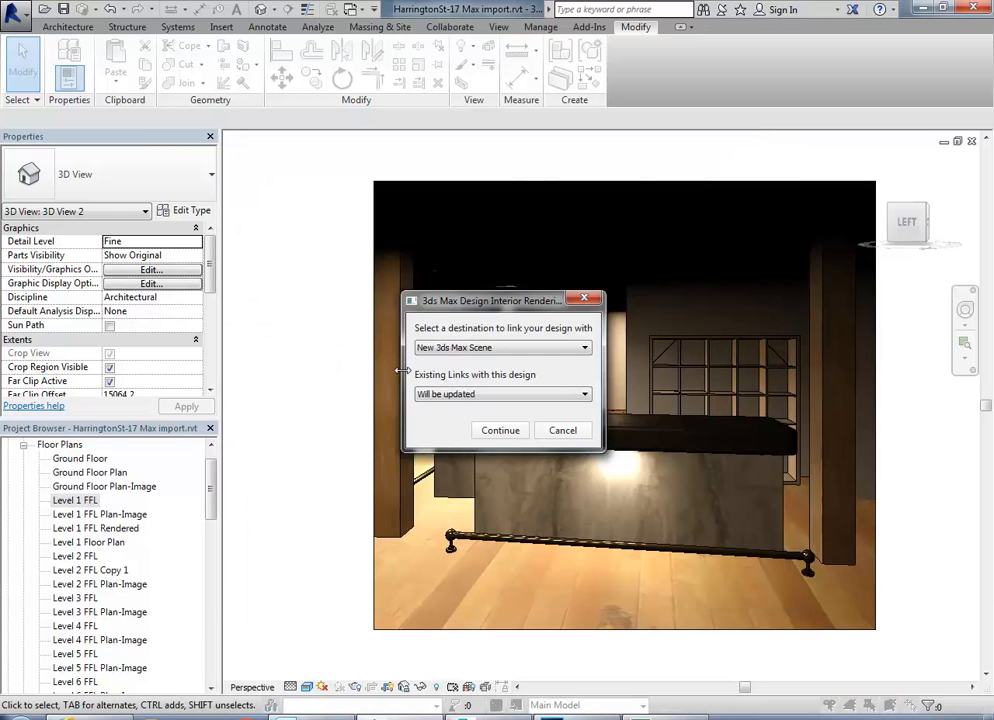
# - Link the design to the active 3ds Max session Harrington-max.max, with existing links set to be updated
pyautogui.click(494, 396)
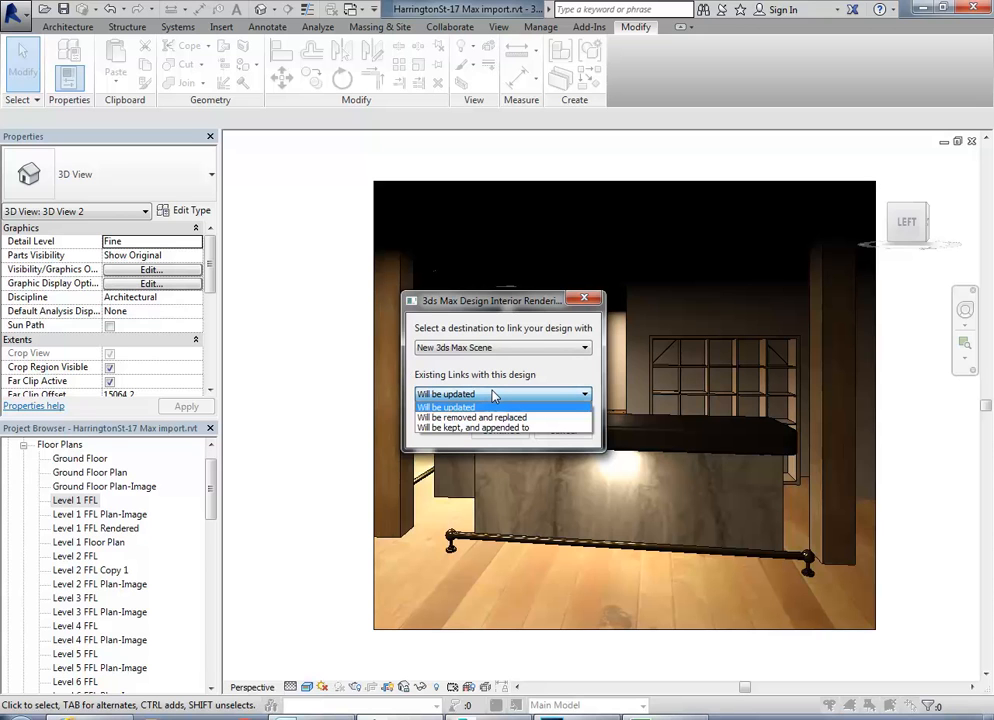
pyautogui.click(485, 407)
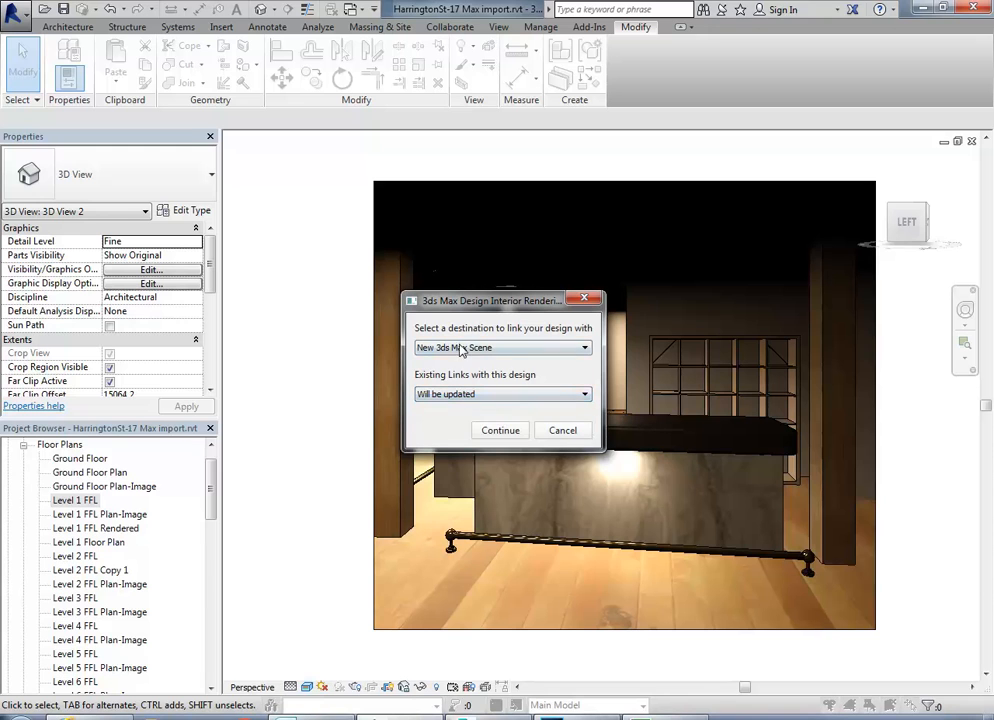
pyautogui.click(490, 347)
pyautogui.click(459, 381)
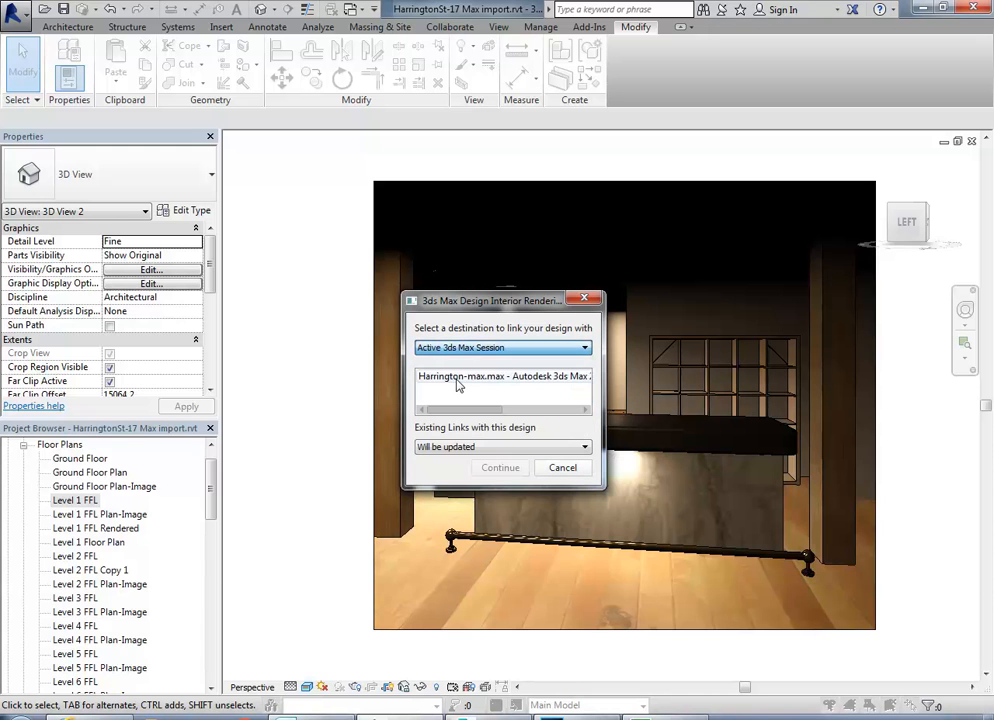
pyautogui.click(461, 380)
pyautogui.click(505, 467)
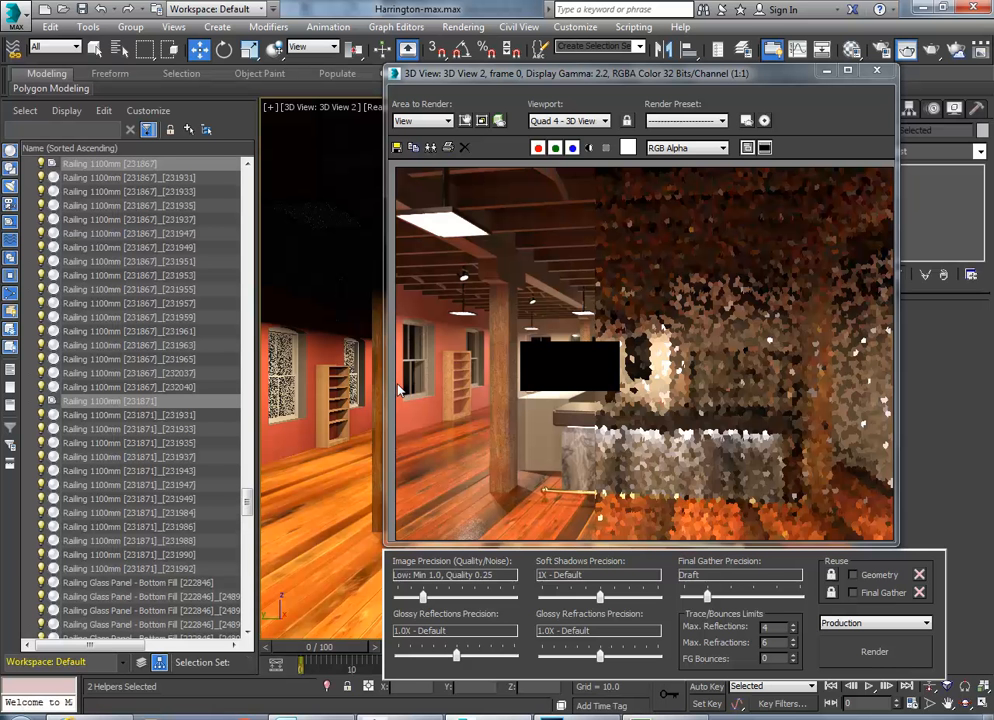
# - Close the old render and examine the updated model in the four-viewport layout, picking a Square Unhosted Downlight in the Left view
pyautogui.click(877, 70)
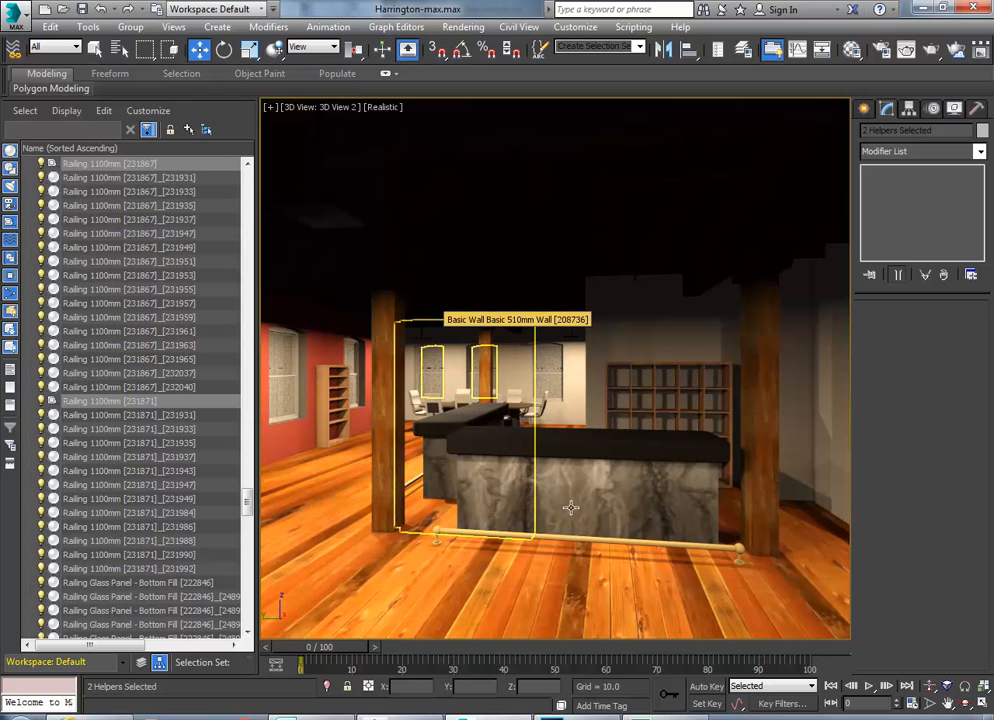
pyautogui.click(983, 706)
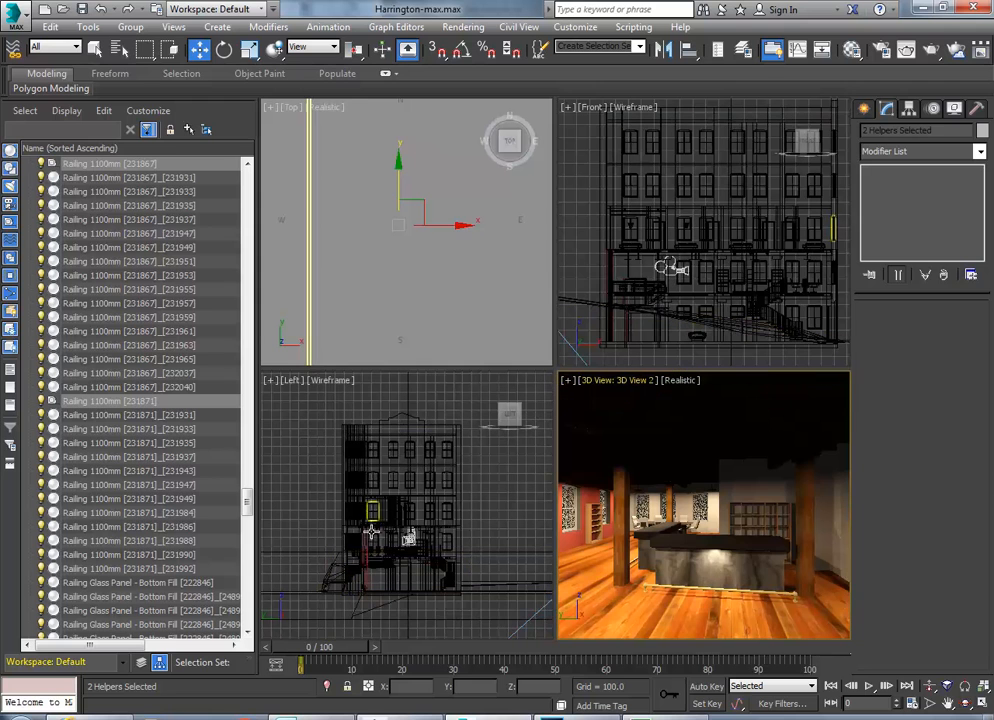
pyautogui.moveTo(391, 521); pyautogui.dragTo(400, 538, button='middle')
pyautogui.scroll(10, 395, 538)
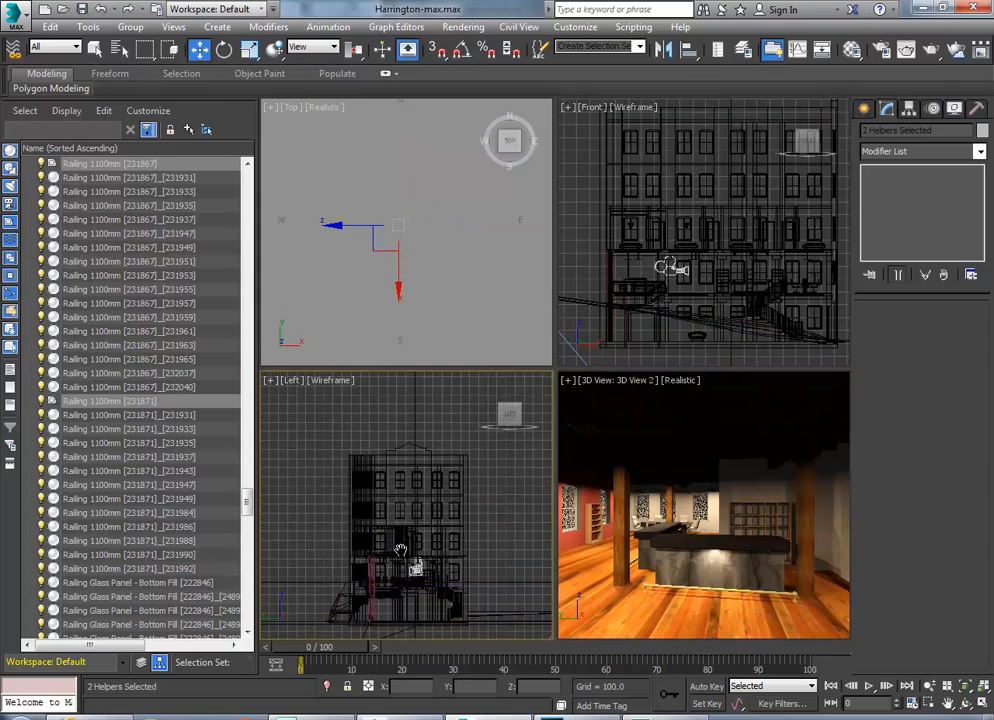
pyautogui.scroll(6, 381, 541)
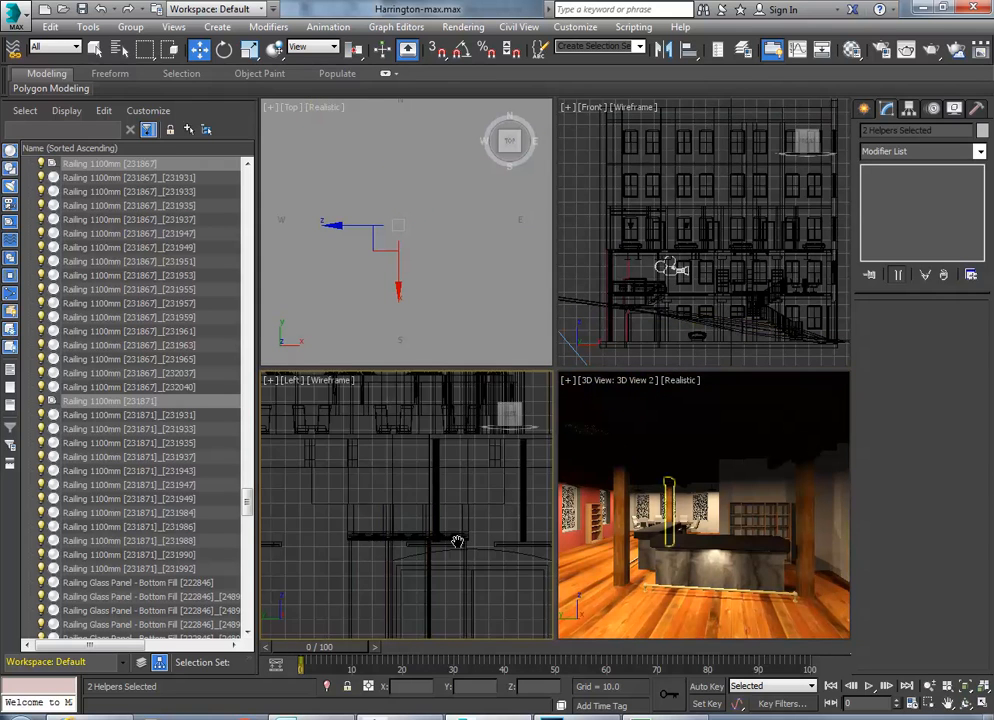
pyautogui.click(360, 541)
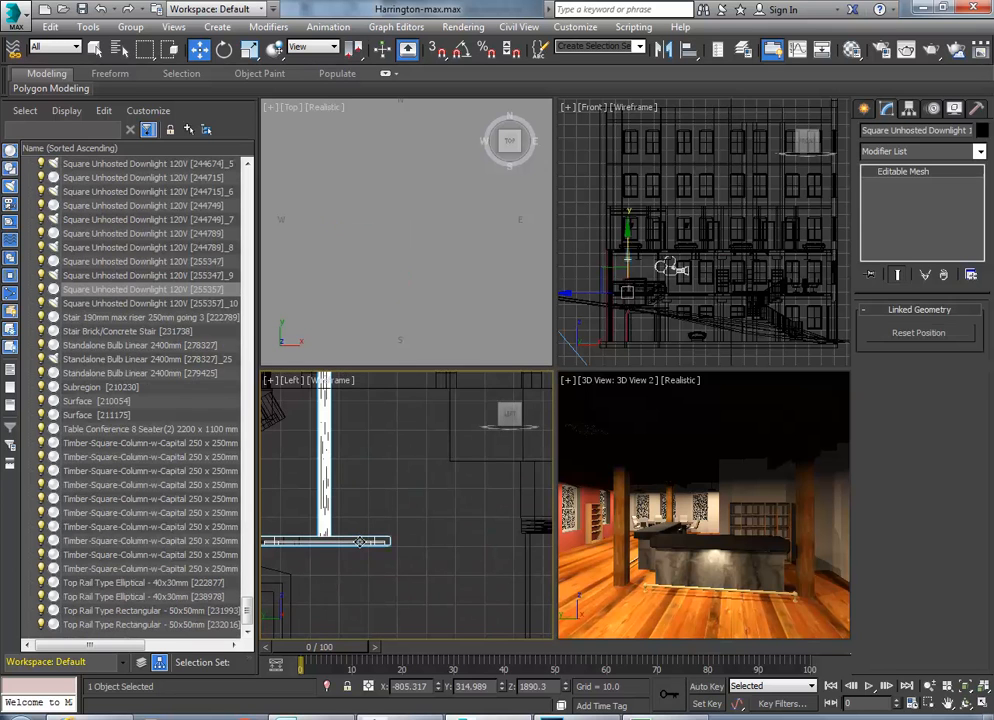
pyautogui.moveTo(469, 559)
pyautogui.mouseDown(button='middle')
pyautogui.moveTo(484, 557)
pyautogui.moveTo(470, 558)
pyautogui.mouseUp(button='middle')
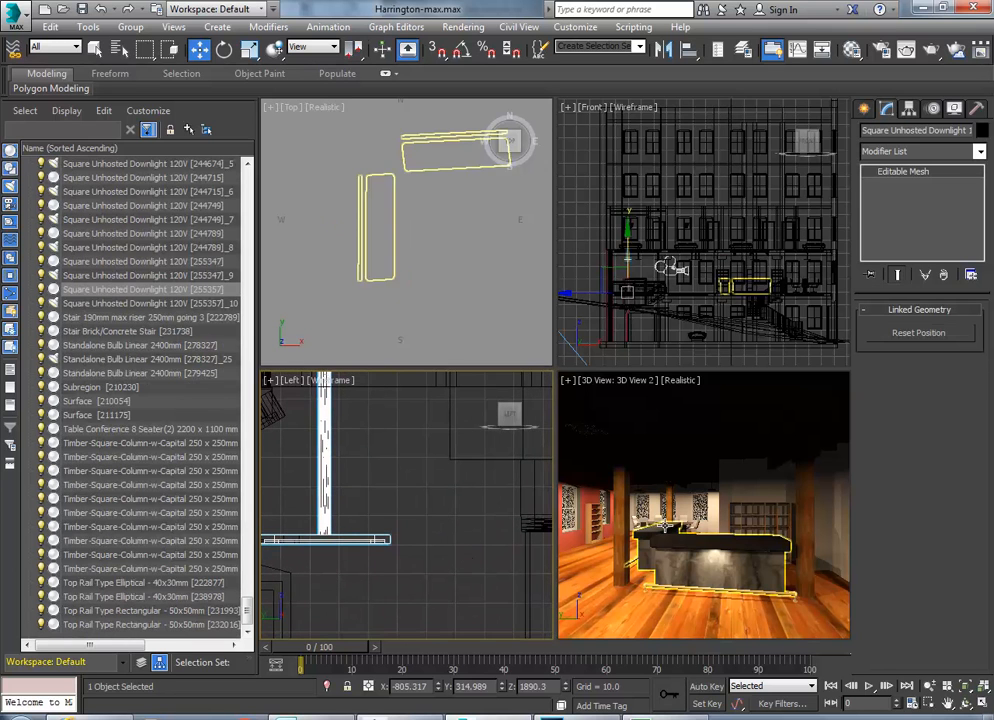
# - Maximize the 3D View 2 camera viewport and render it, shifting the frame window clear of the scene settings
pyautogui.rightClick(704, 539)
pyautogui.click(984, 705)
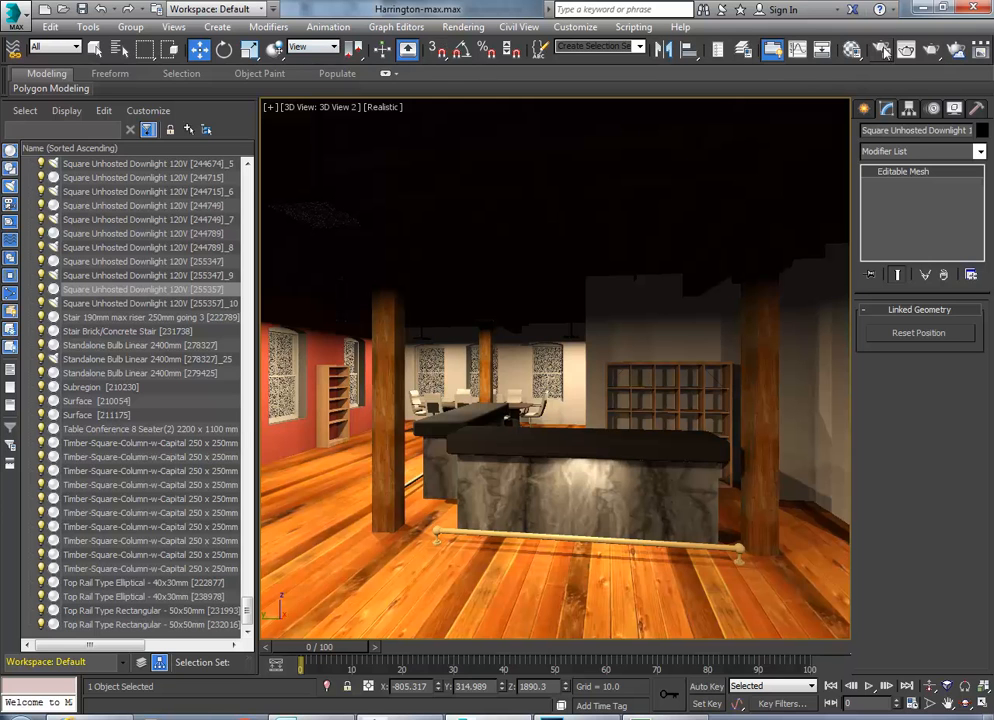
pyautogui.click(905, 50)
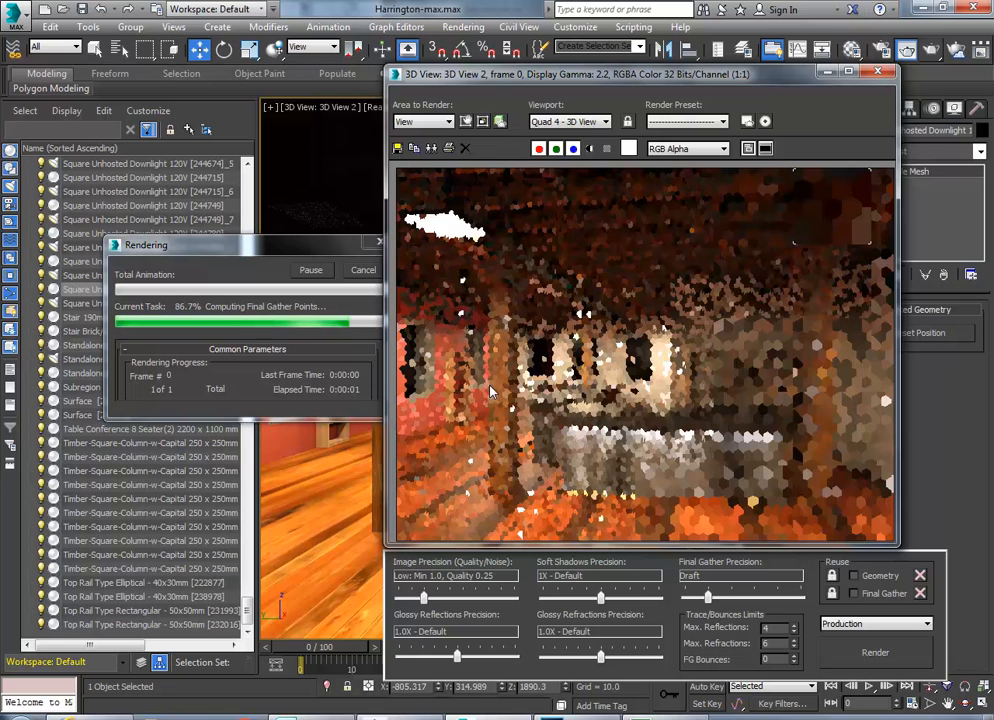
pyautogui.moveTo(673, 73); pyautogui.dragTo(588, 75)
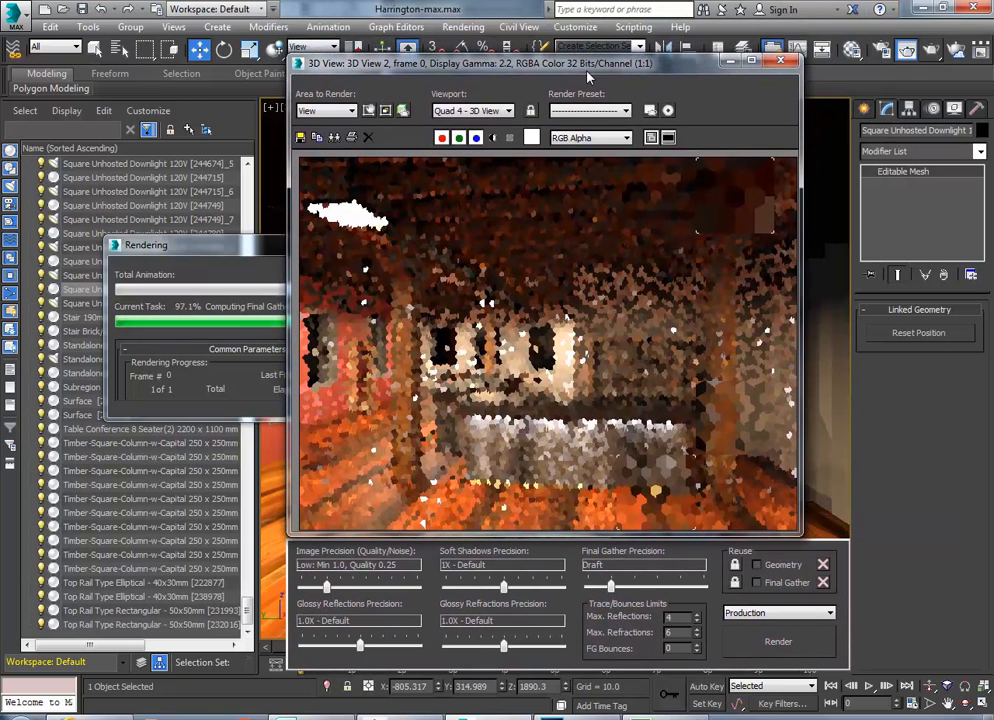